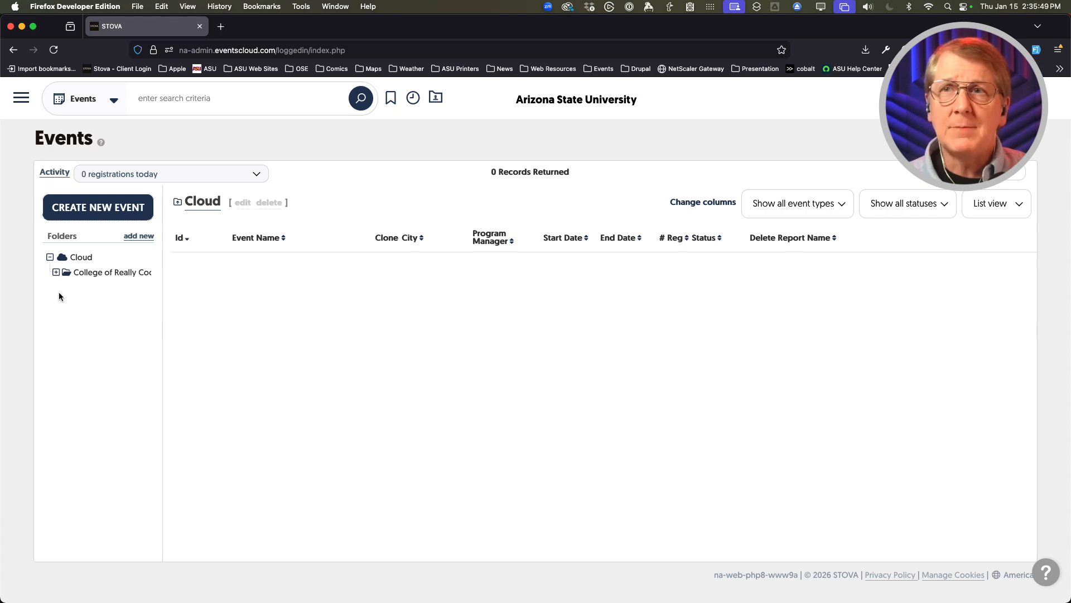
Open the College of Really Cool Ideas folder and sort its events by Id
left_click(96, 273)
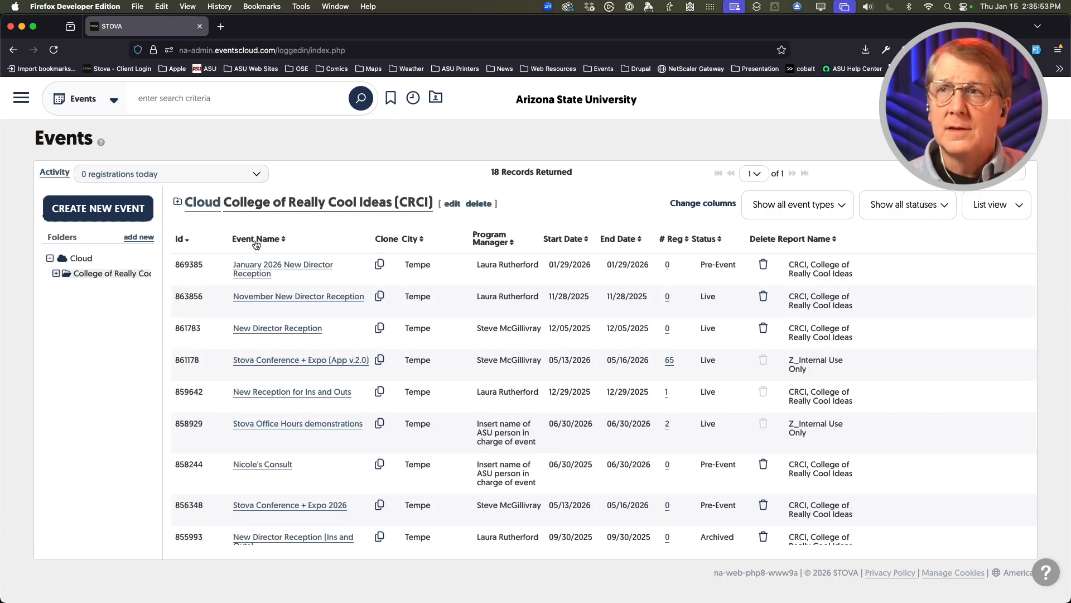
left_click(181, 241)
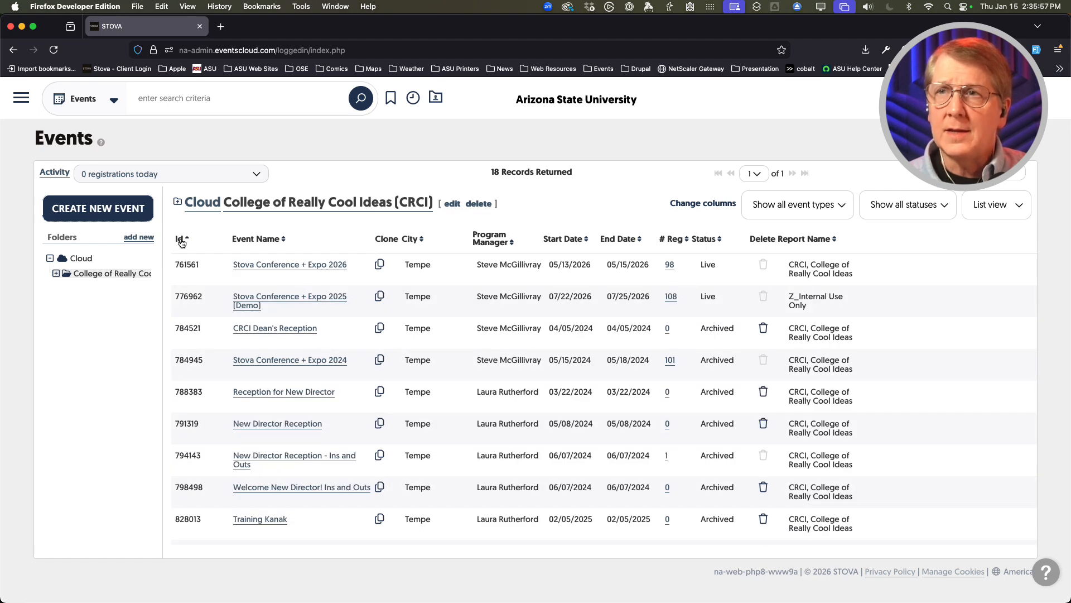
Open Registration Settings for the Stova Conference + Expo 2025 (Demo) event
left_click(248, 302)
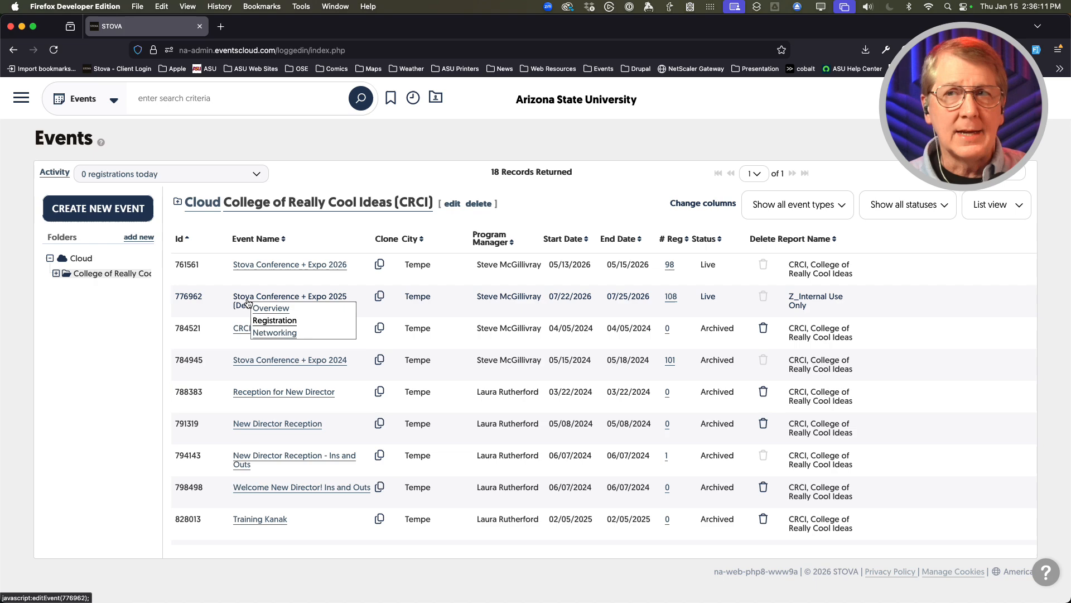
mouse_move(325, 323)
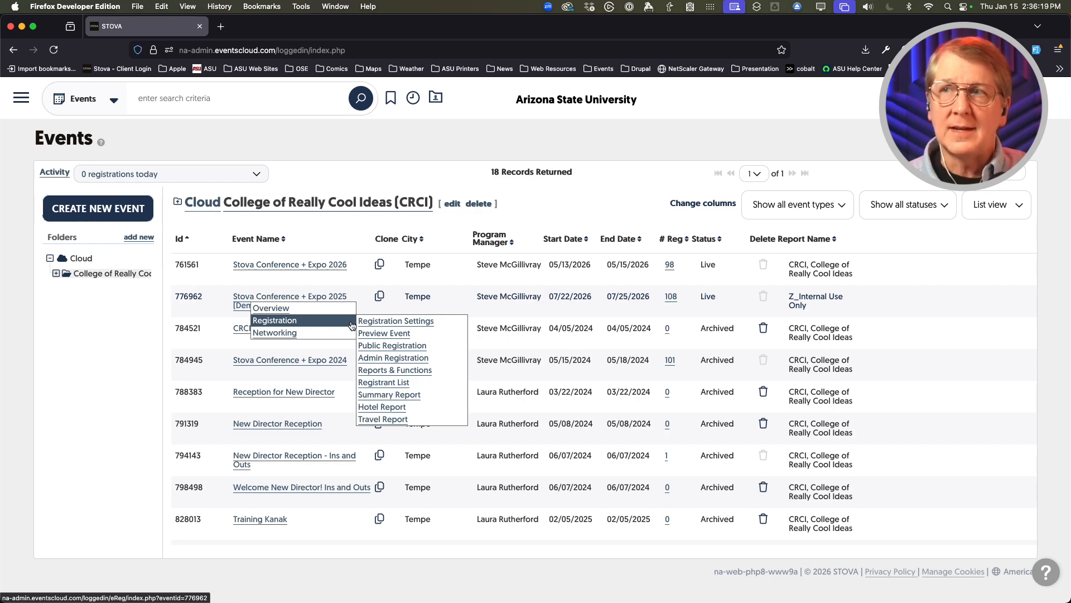
left_click(377, 322)
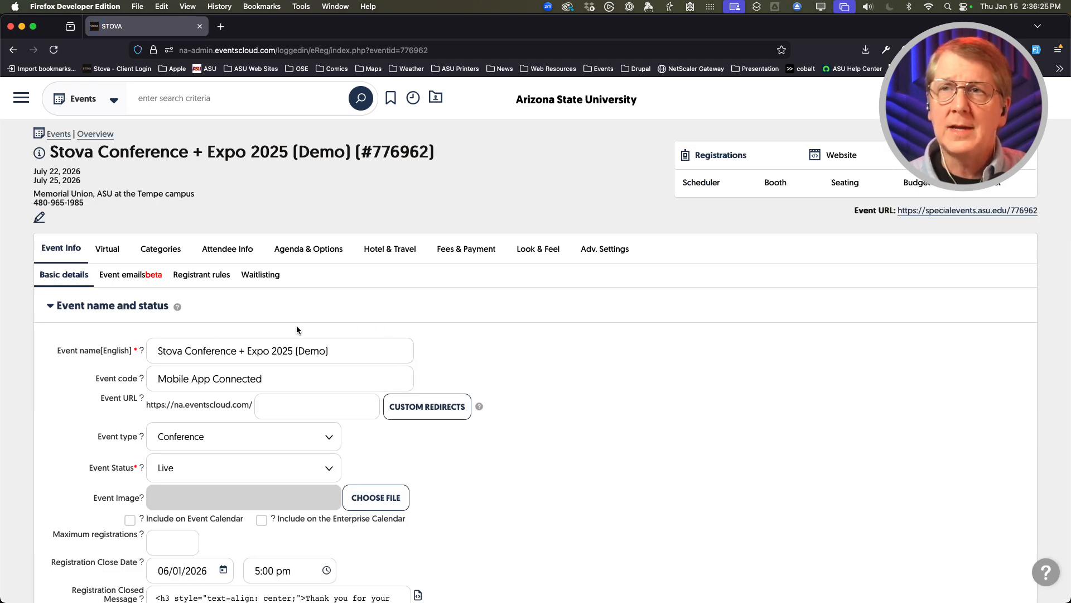
Open the event's Event emails section and review the list of system emails to event registrants
left_click(128, 281)
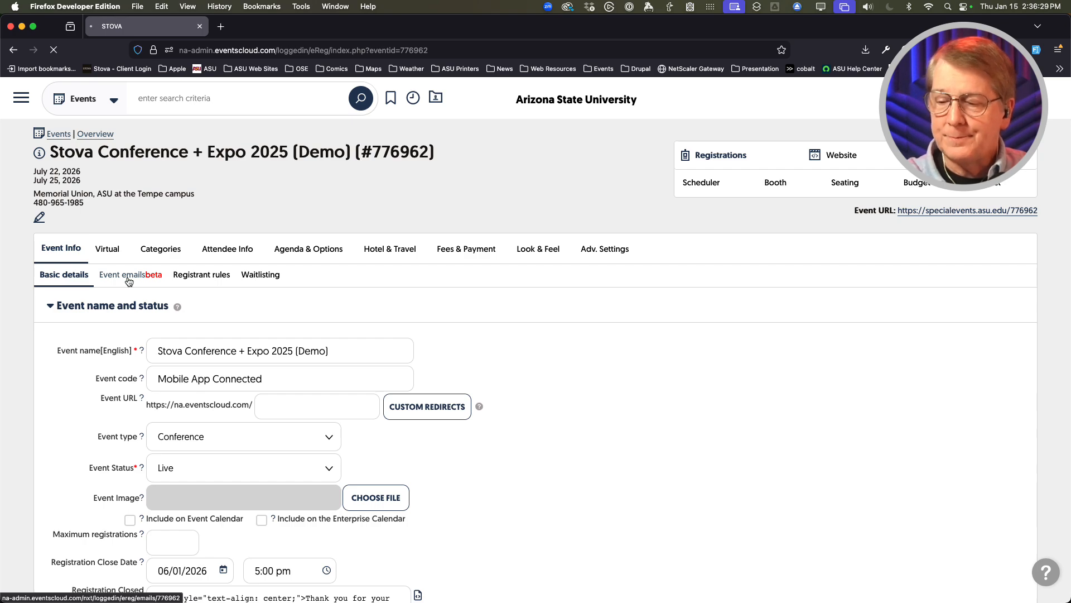
left_click(128, 281)
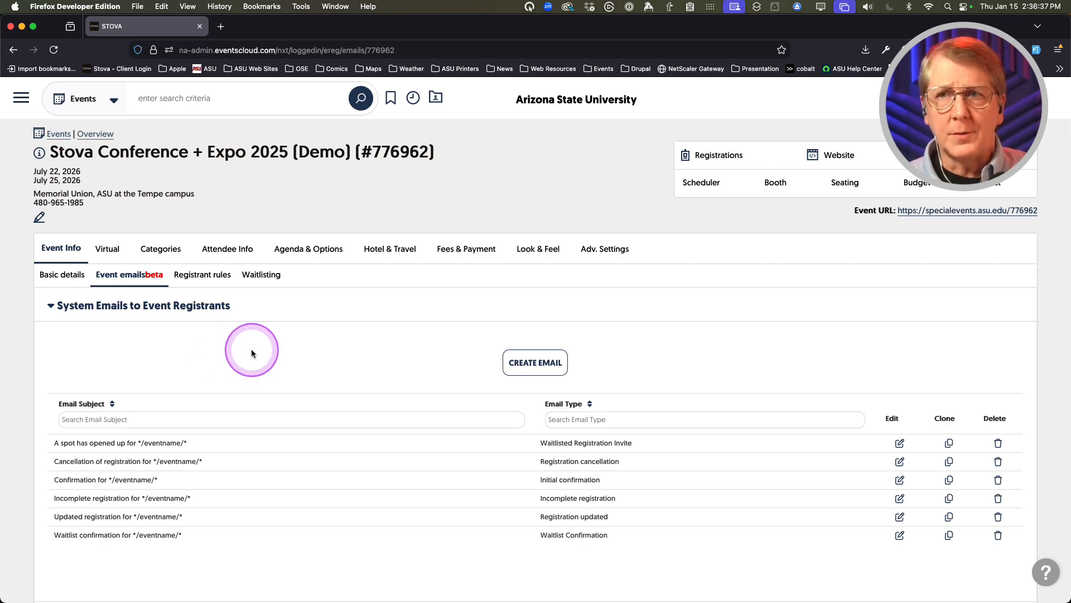
scroll(251, 353, "down", 1)
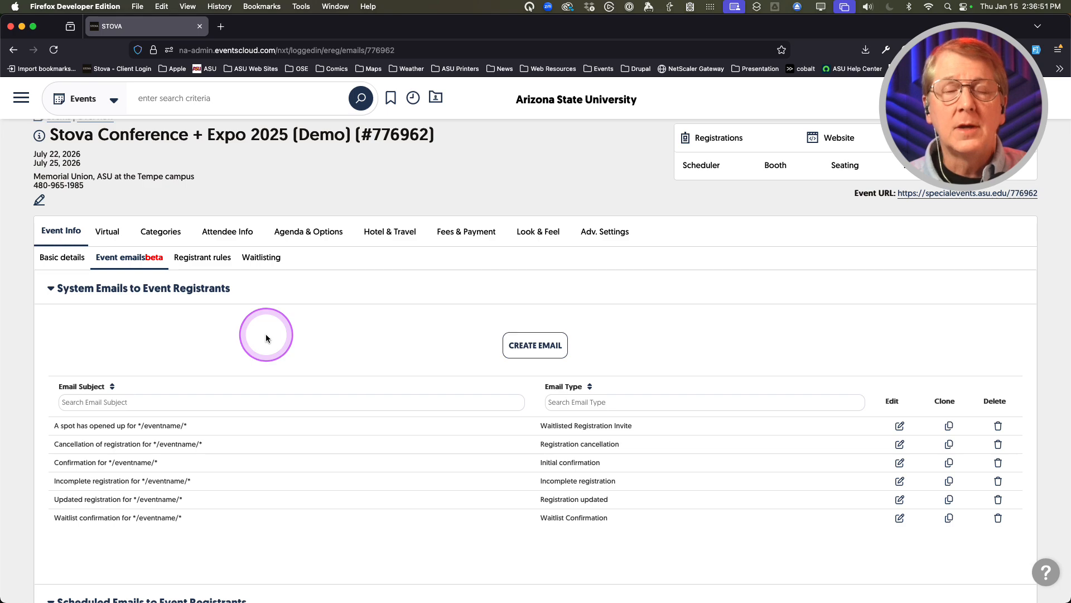
scroll(258, 340, "up", 5)
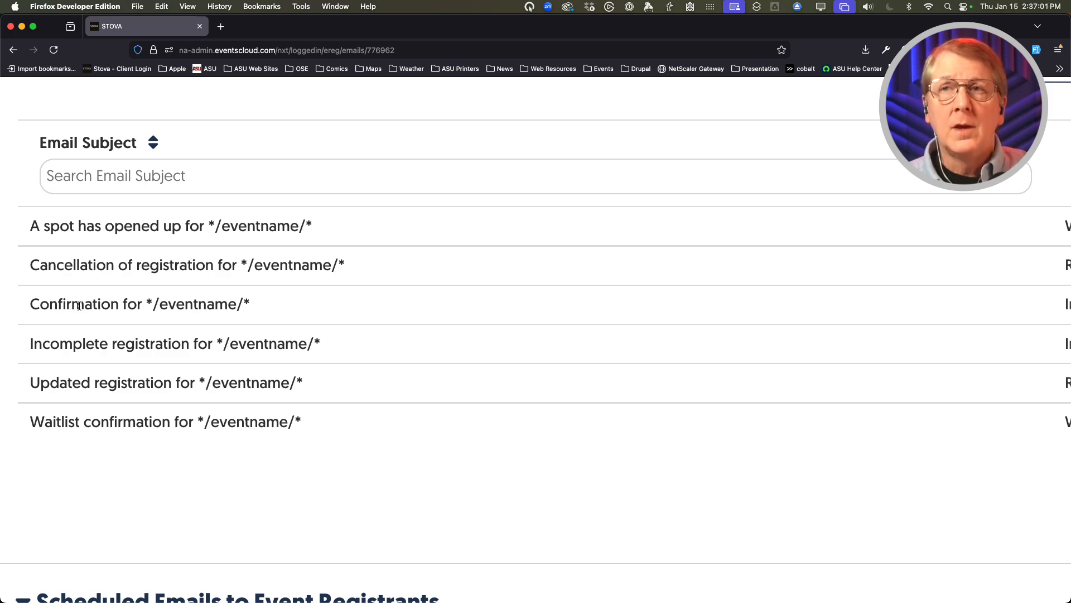
left_click(80, 382)
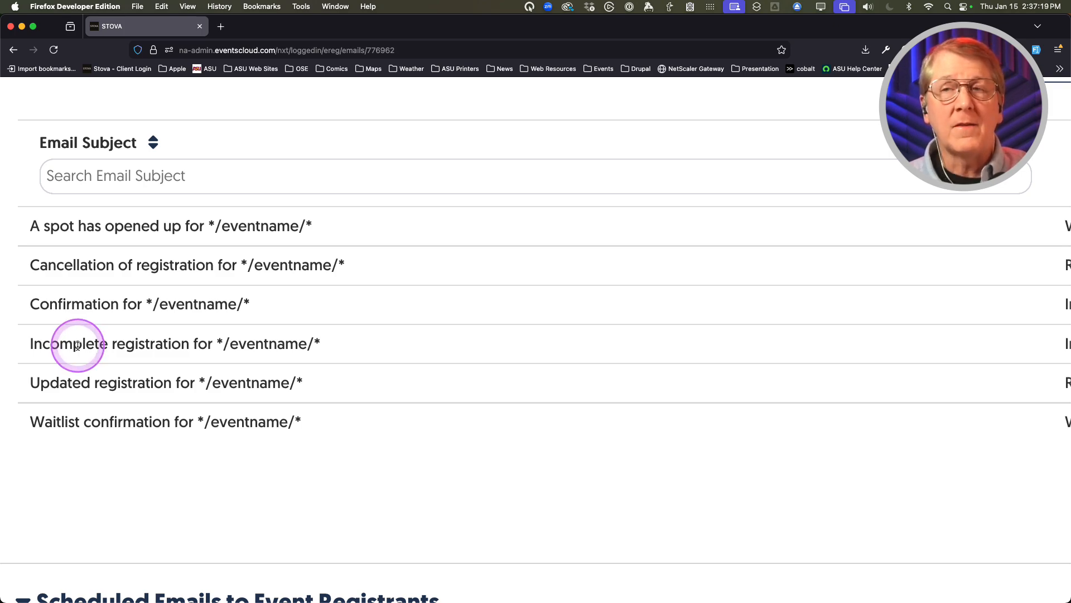
left_click(145, 346)
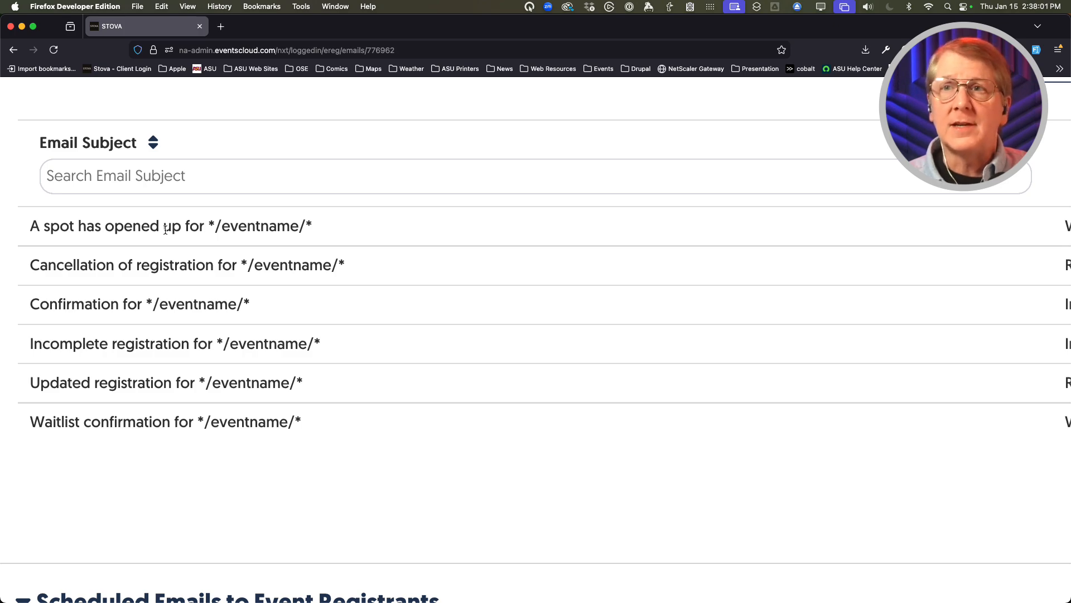
left_click(114, 384)
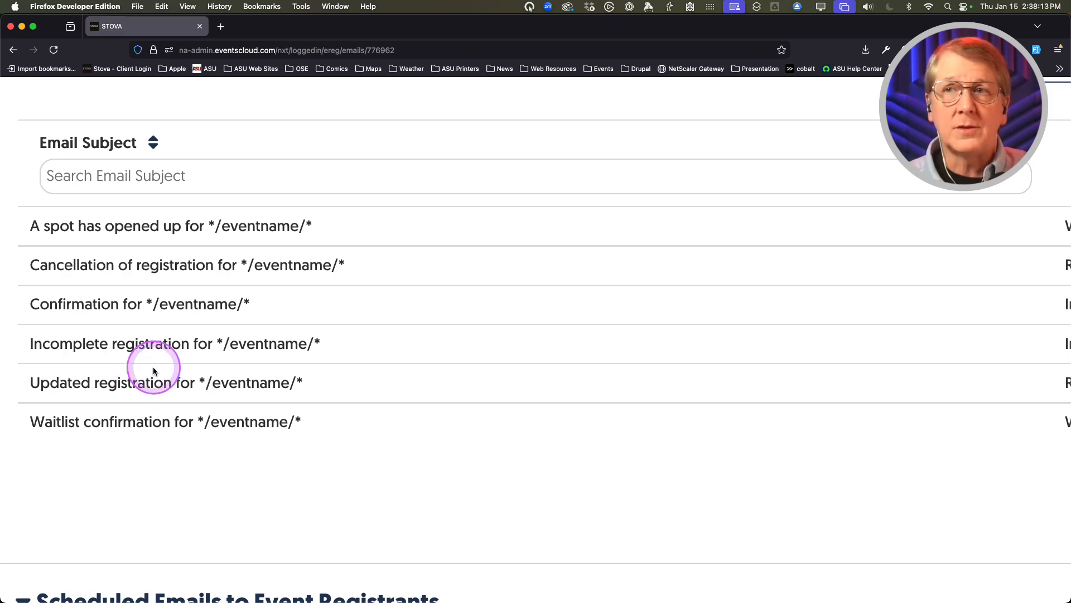
scroll(164, 331, "down", 5)
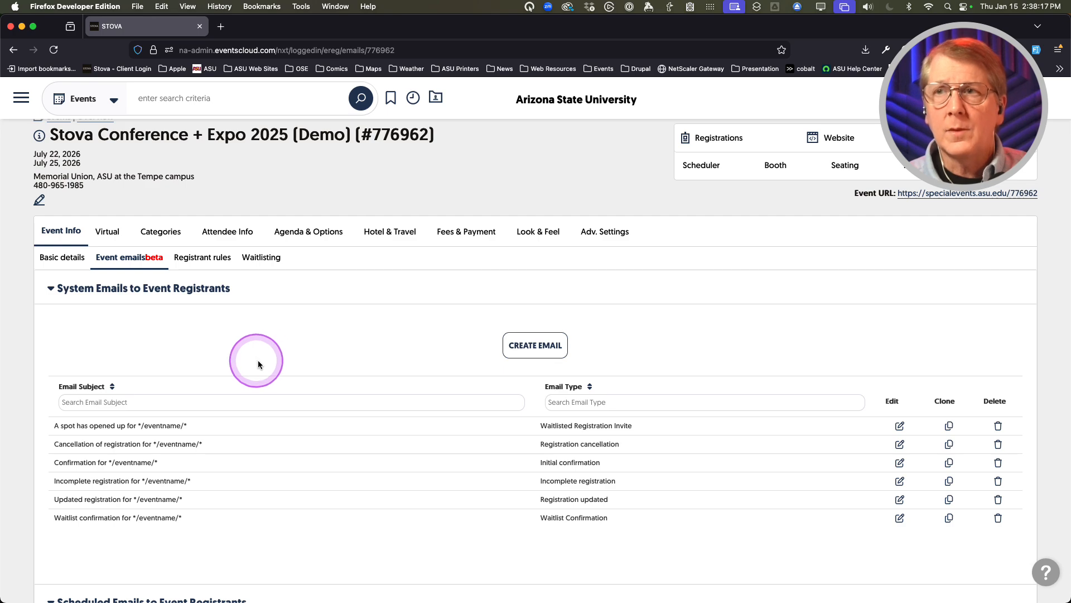
scroll(270, 339, "down", 1)
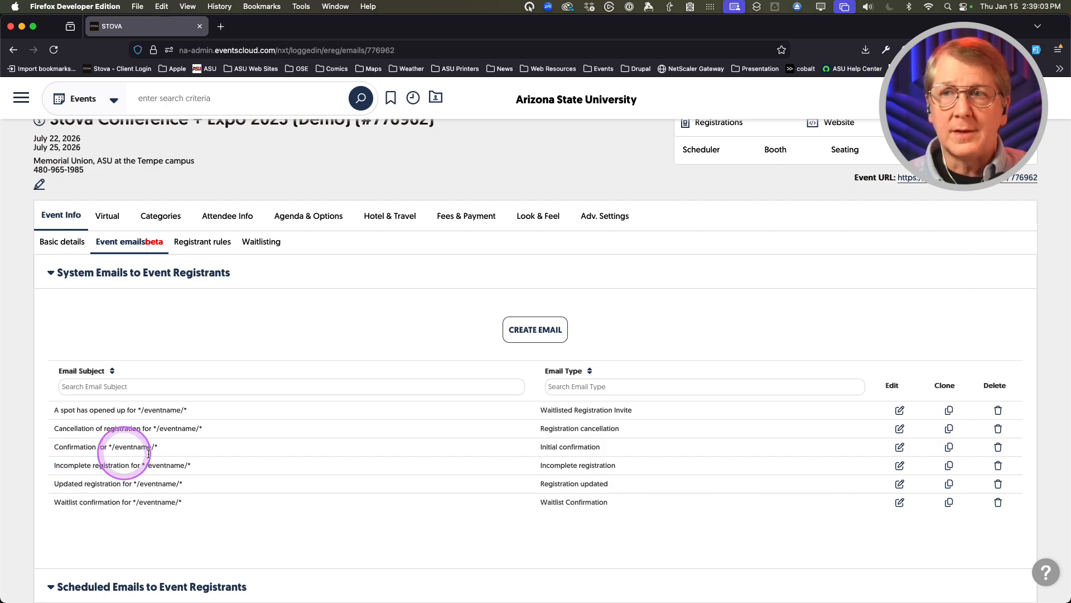
Edit the Confirmation email and replace its From Email with the unit's address on the a.asu.edu domain
left_click(900, 447)
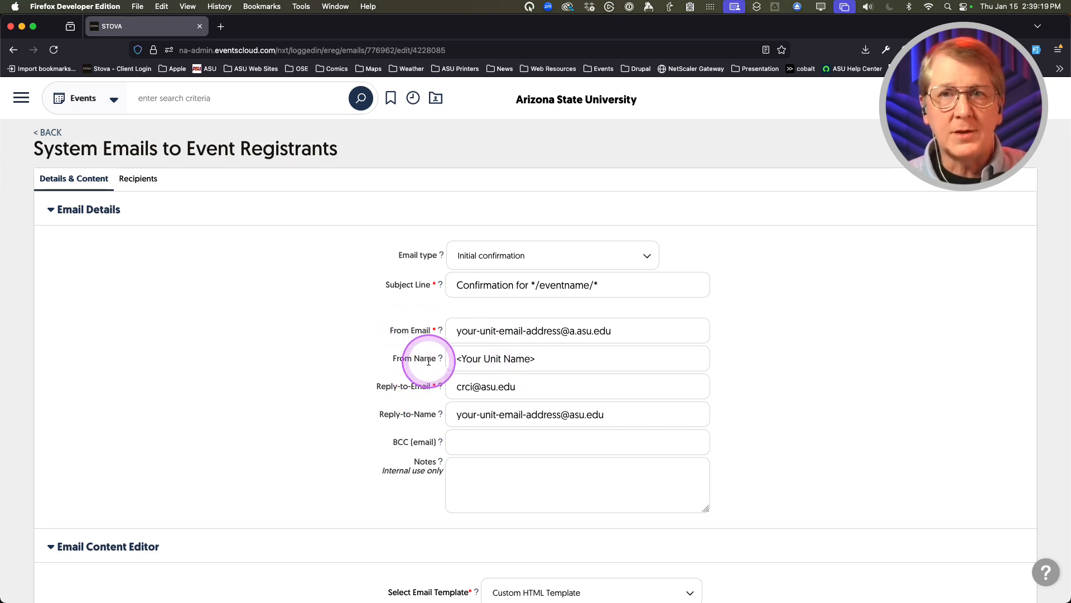
triple_click(540, 329)
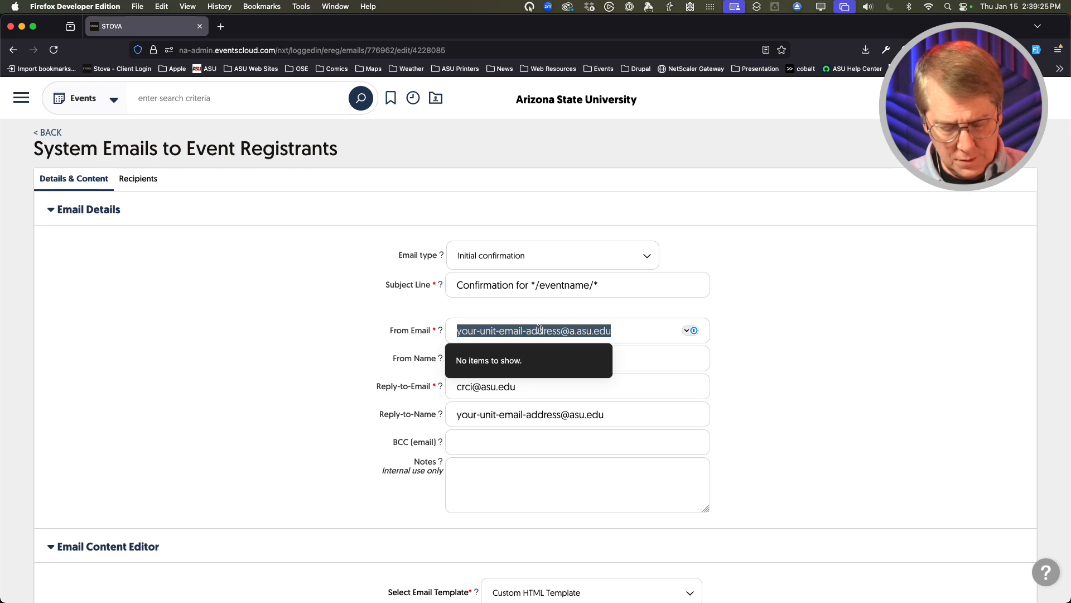
type("w")
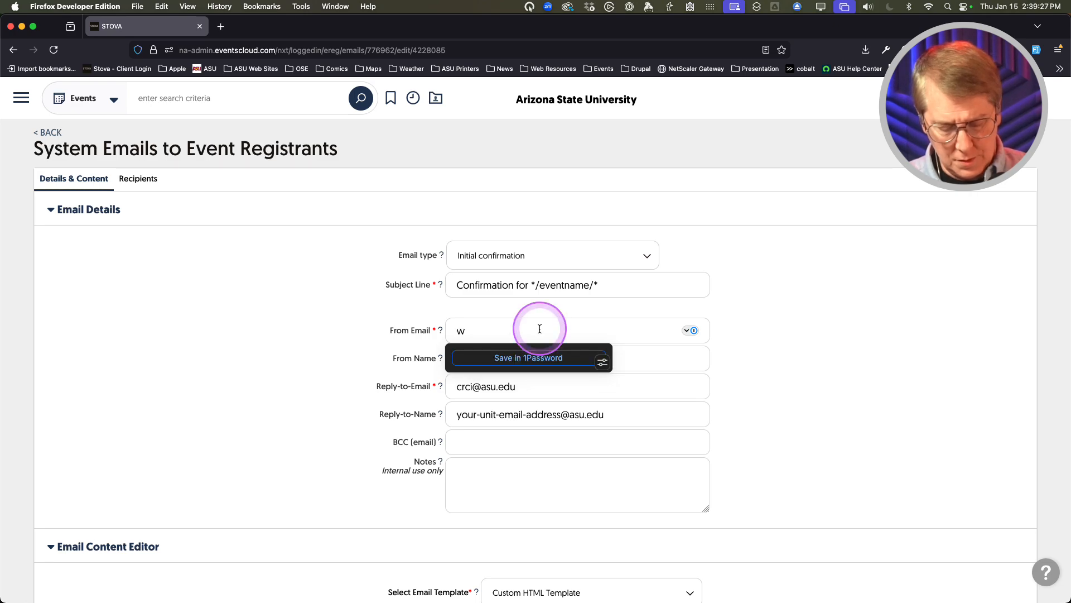
key("BackSpace")
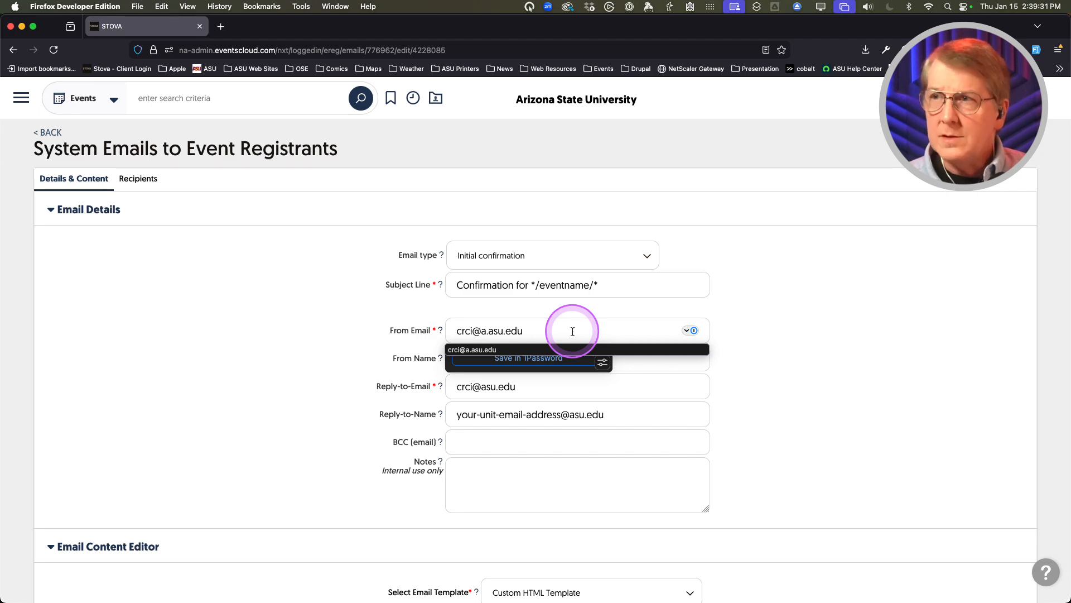
left_click(550, 332)
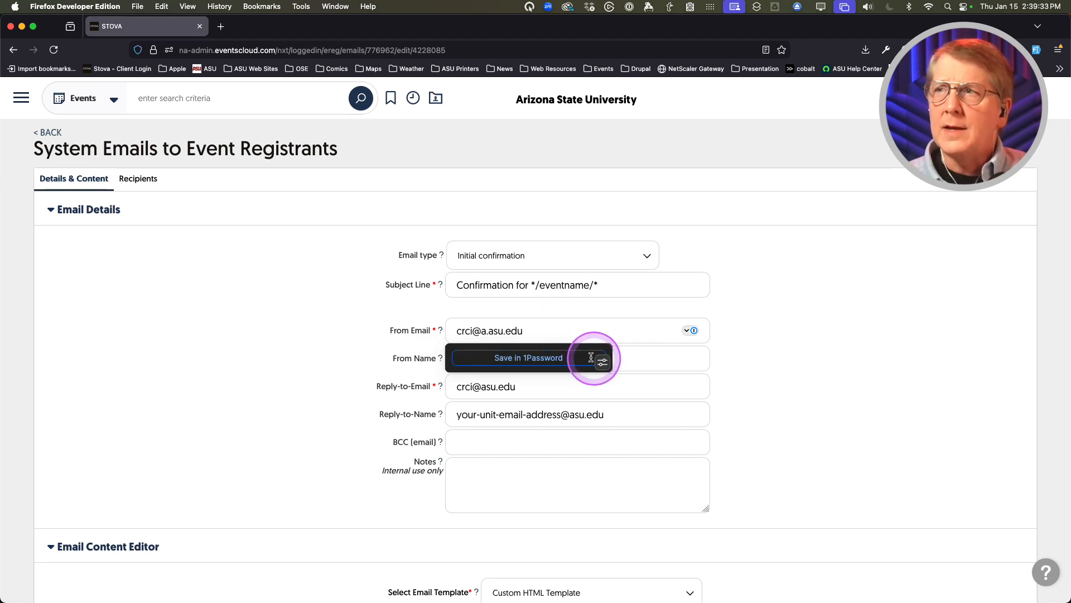
left_click(375, 330)
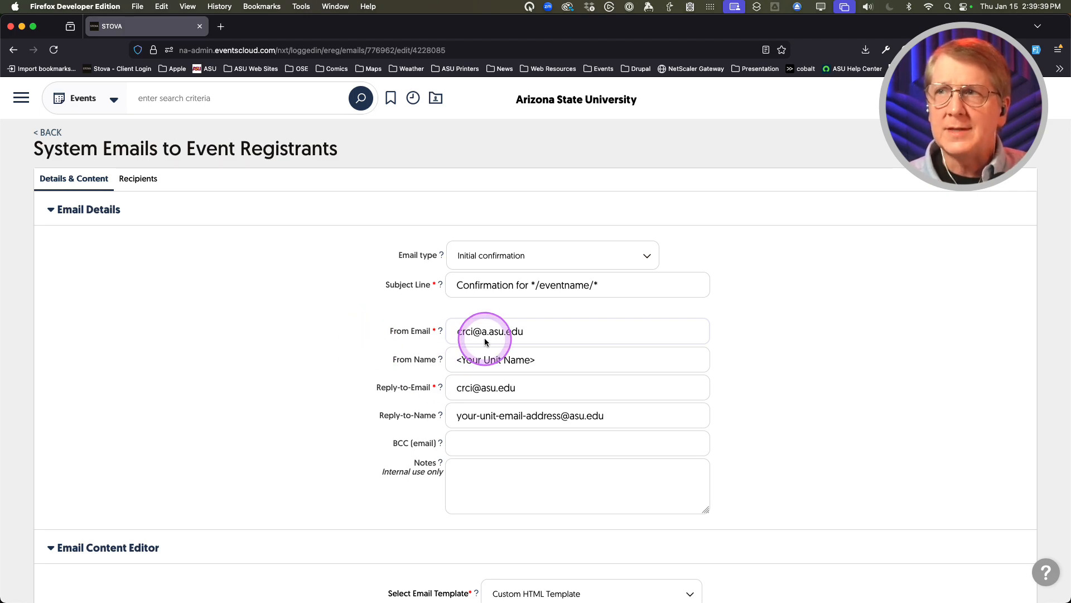
key("ctrl+alt+m")
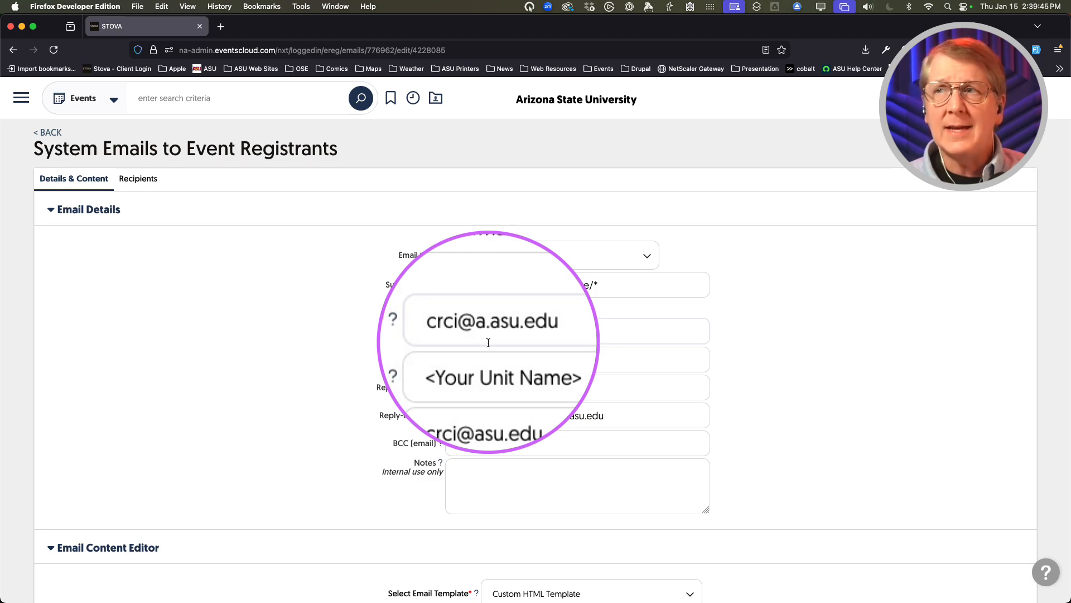
key("ctrl+alt+m")
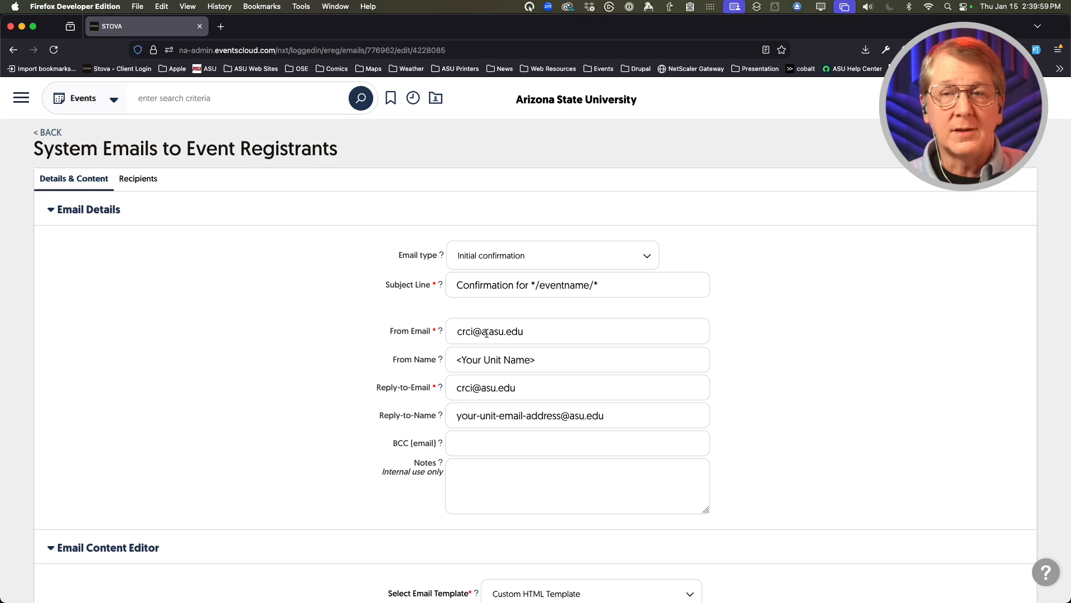
left_click(488, 332)
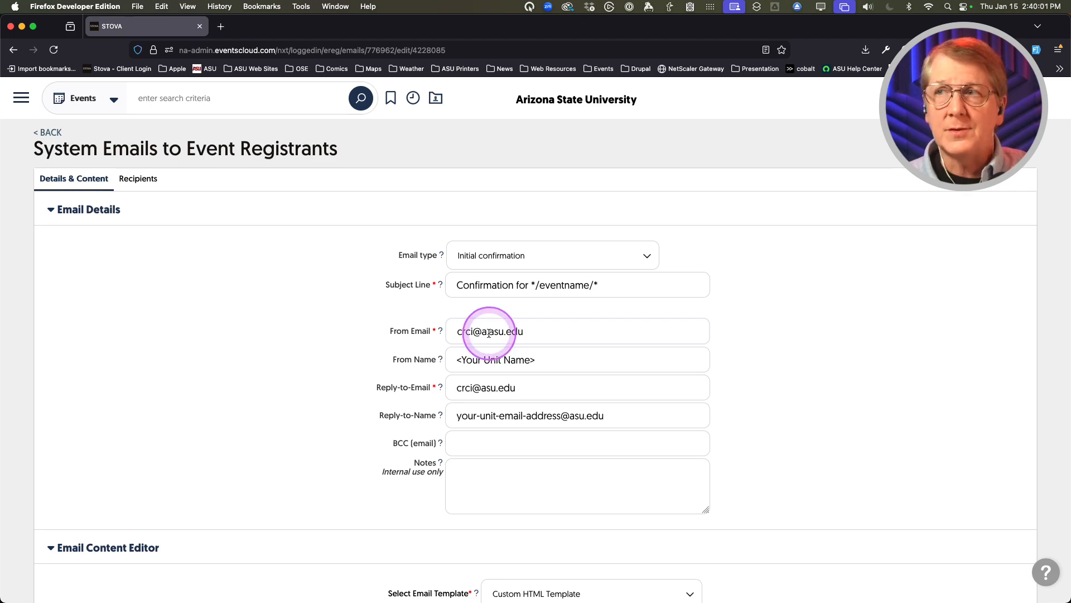
left_click(531, 333)
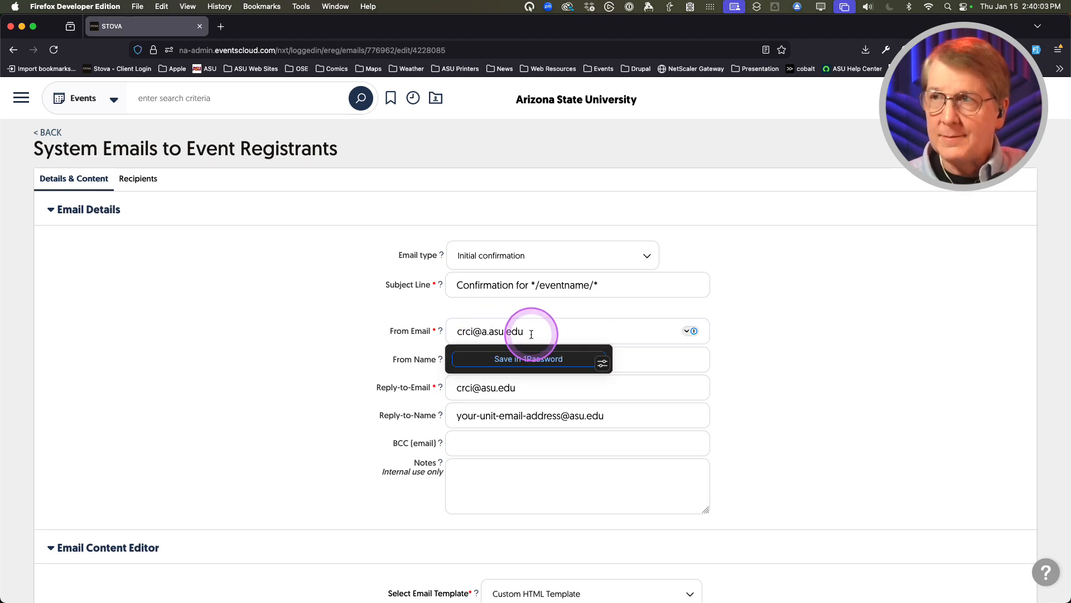
Try to save the email with Save & Stay and acknowledge the alert
scroll(360, 363, "down", 5)
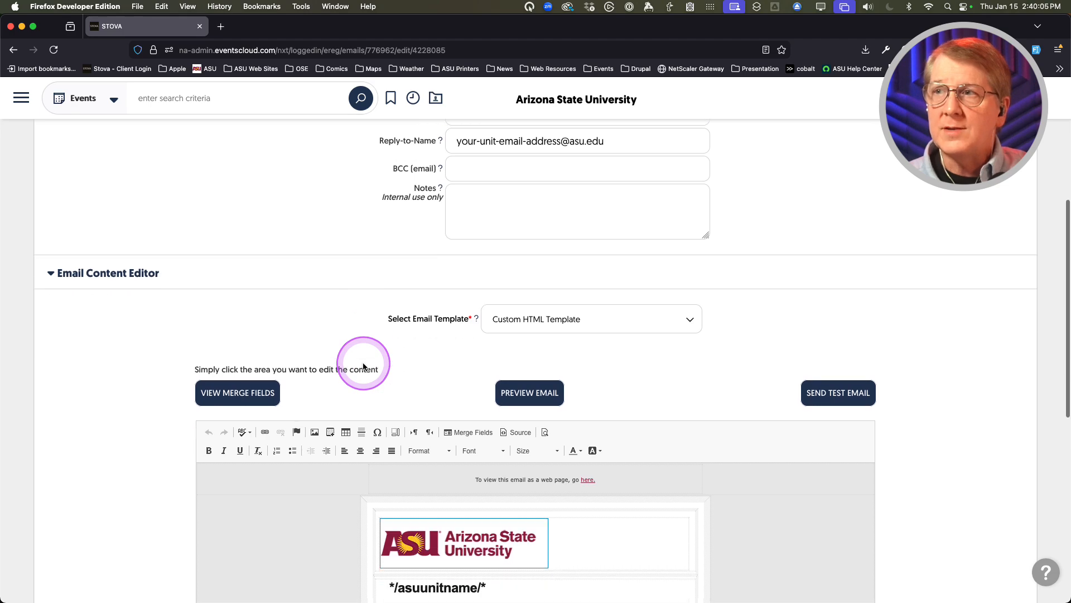
scroll(363, 367, "down", 10)
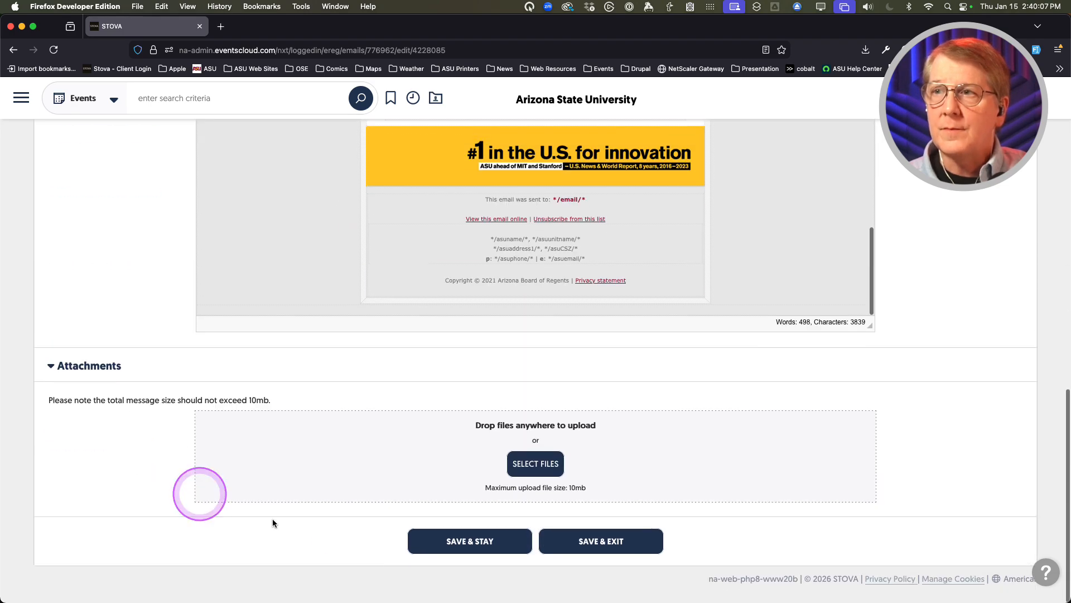
left_click(457, 552)
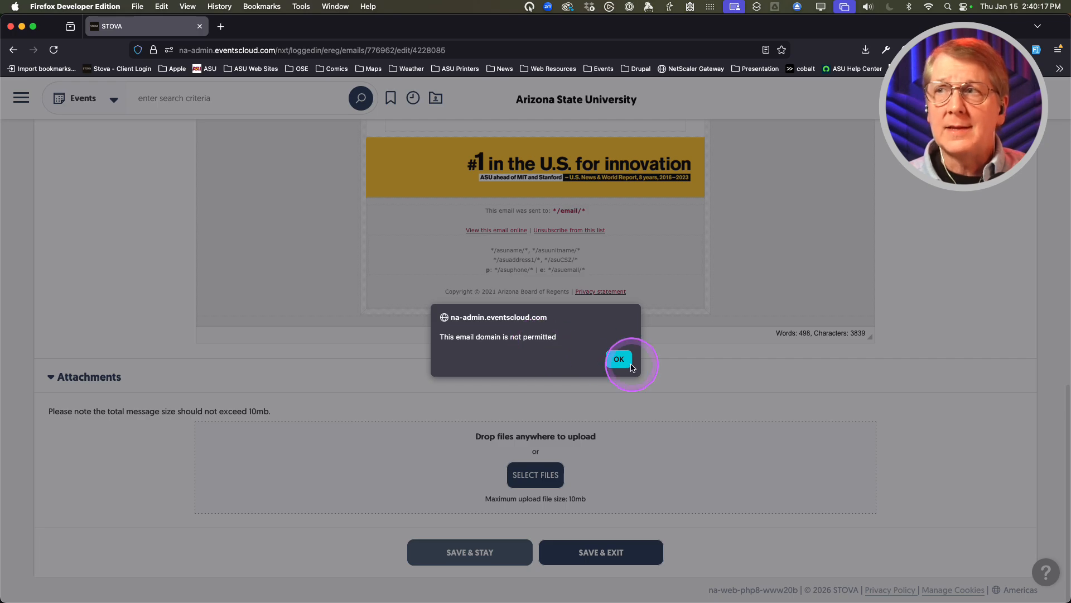
left_click(621, 358)
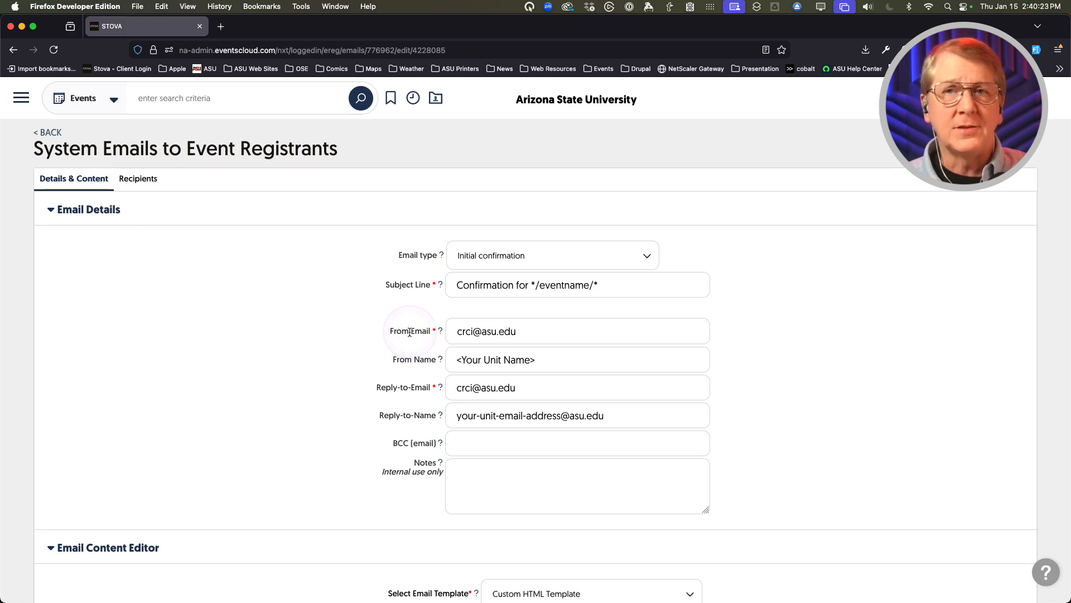
Re-enter the a. subdomain in the From Email address so it uses a.asu.edu
left_click(482, 332)
type("a.")
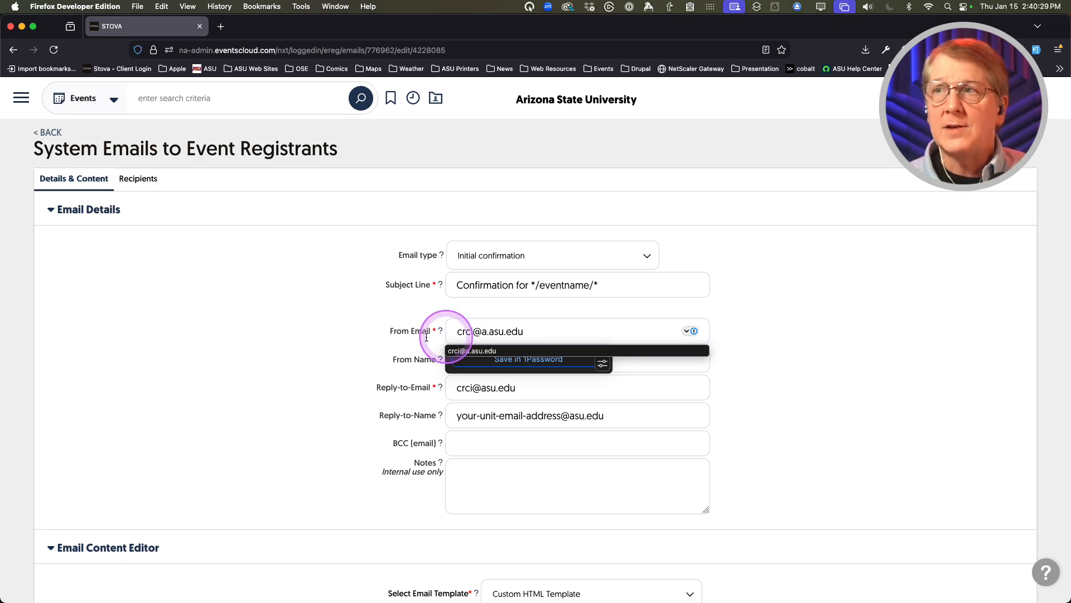
left_click(333, 338)
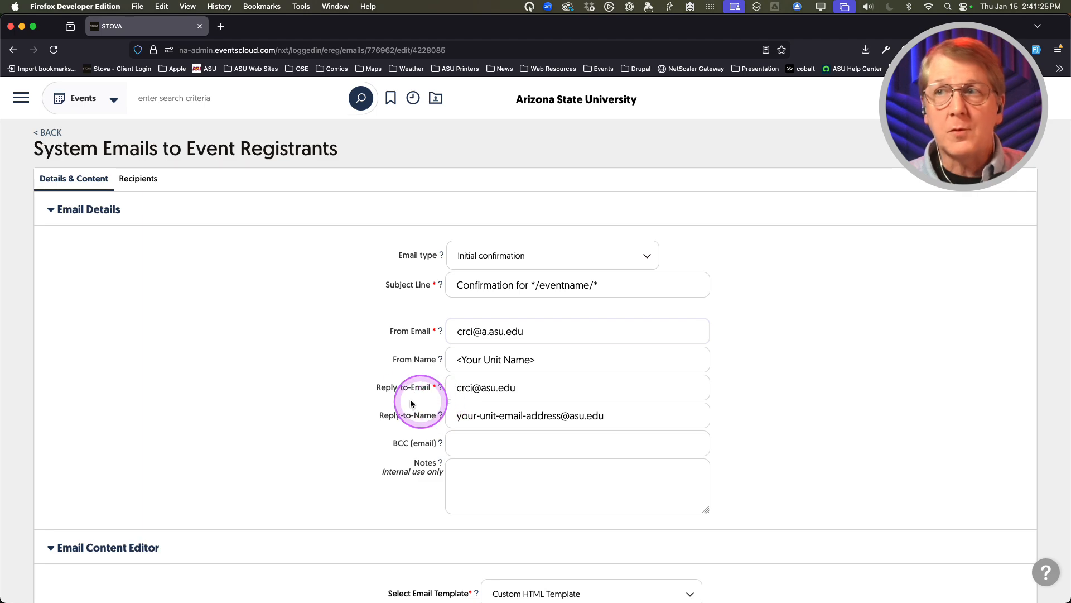
Set the From Name to College of Really Cool Ideas
left_click(323, 392)
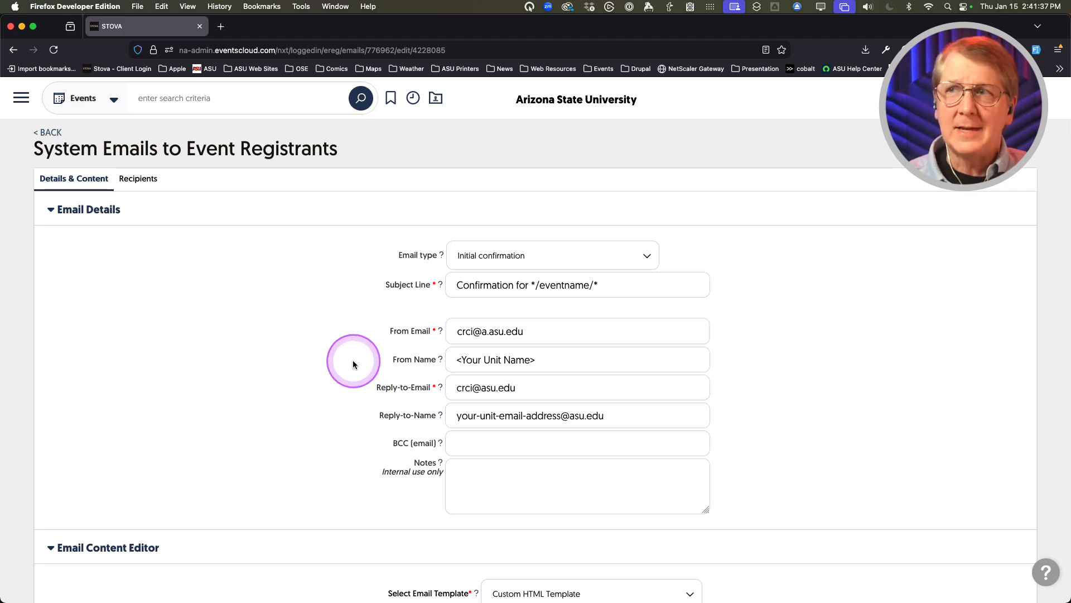
triple_click(504, 360)
type("wc")
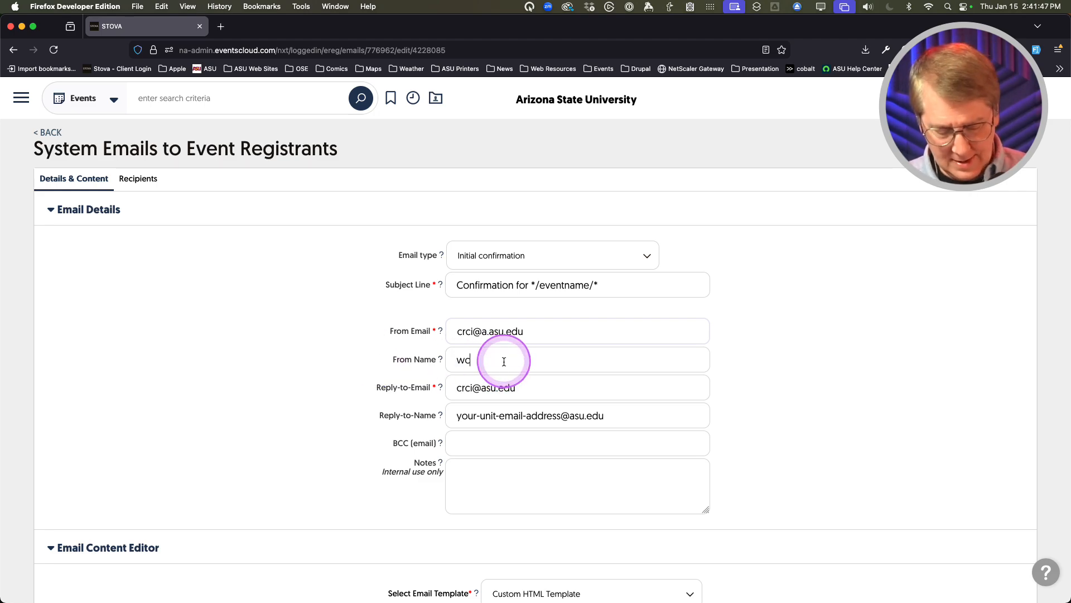
type("rci")
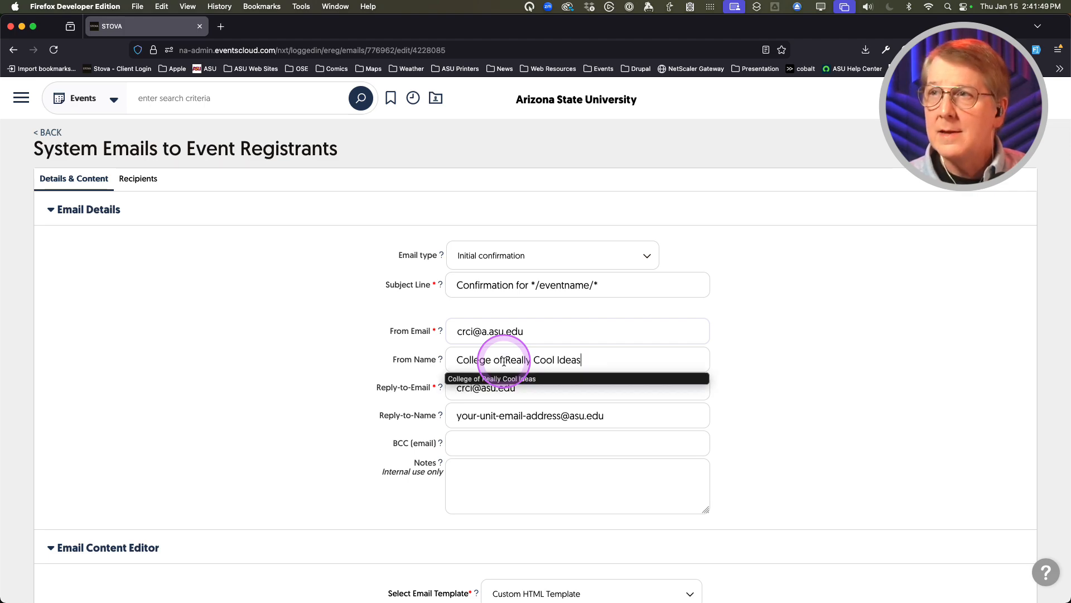
Set the Reply-to-Name to College of Really Cool Ideas
triple_click(491, 416)
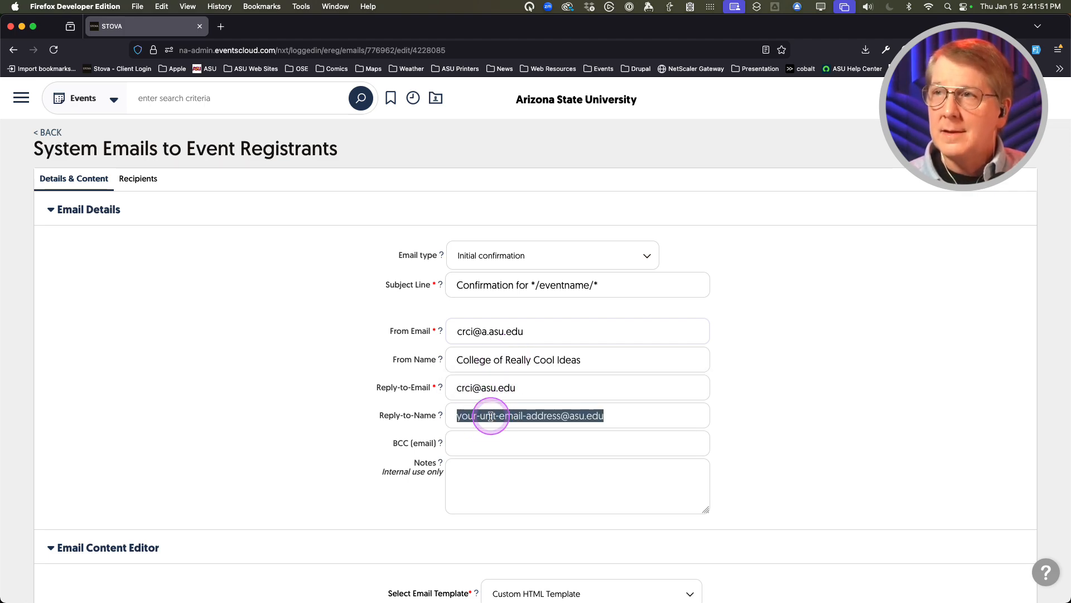
type("wcri")
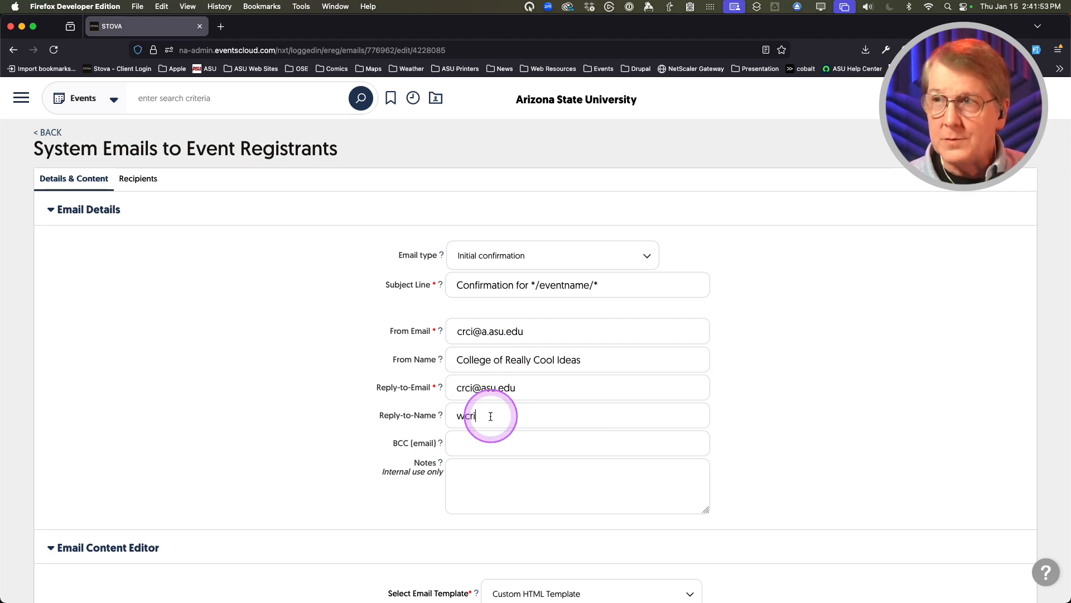
key("BackSpace")
key("BackSpace")
key("BackSpace")
key("BackSpace")
type("College of Really Cool Ideas")
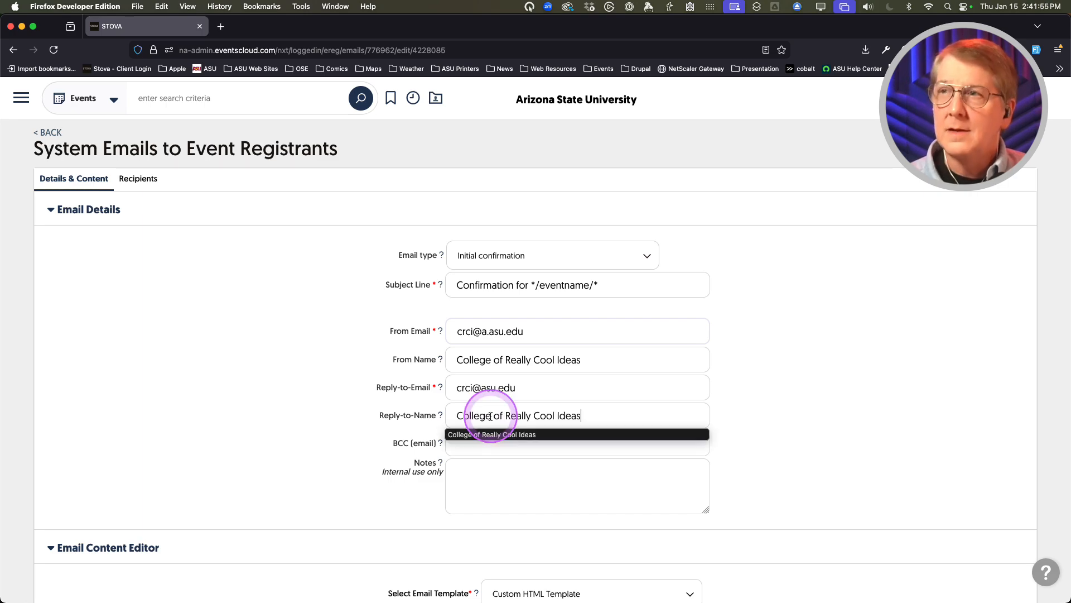
left_click(306, 361)
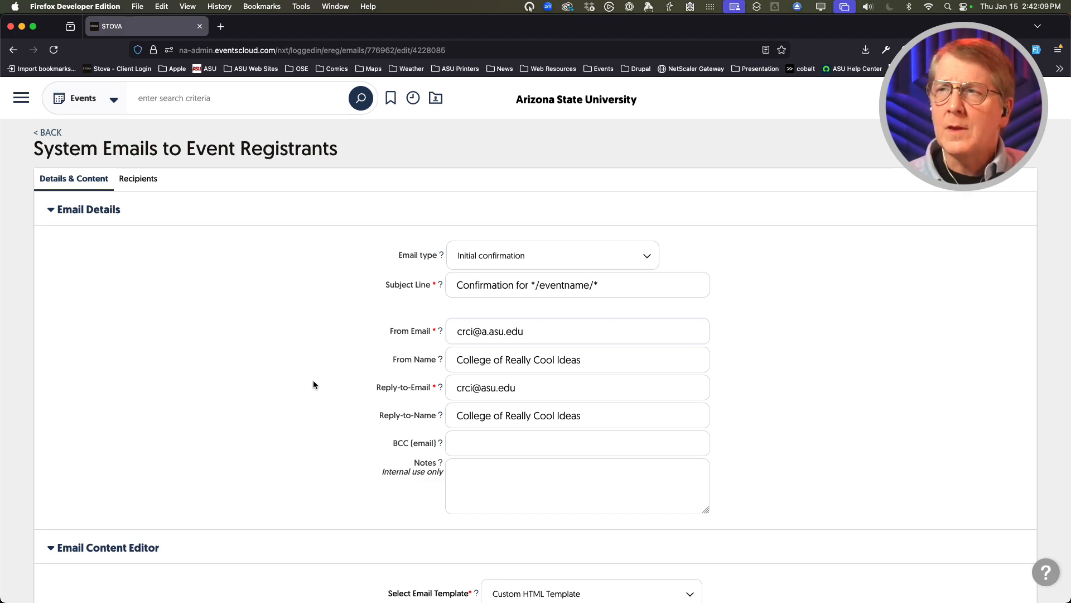
Review the available email type options without changing the selection
left_click(327, 269)
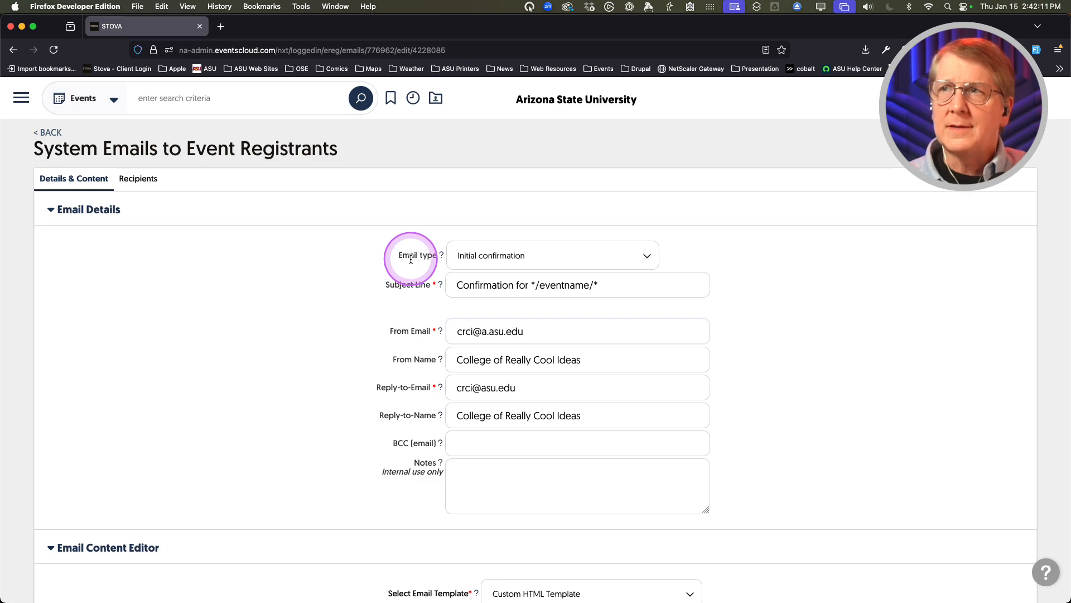
left_click(649, 256)
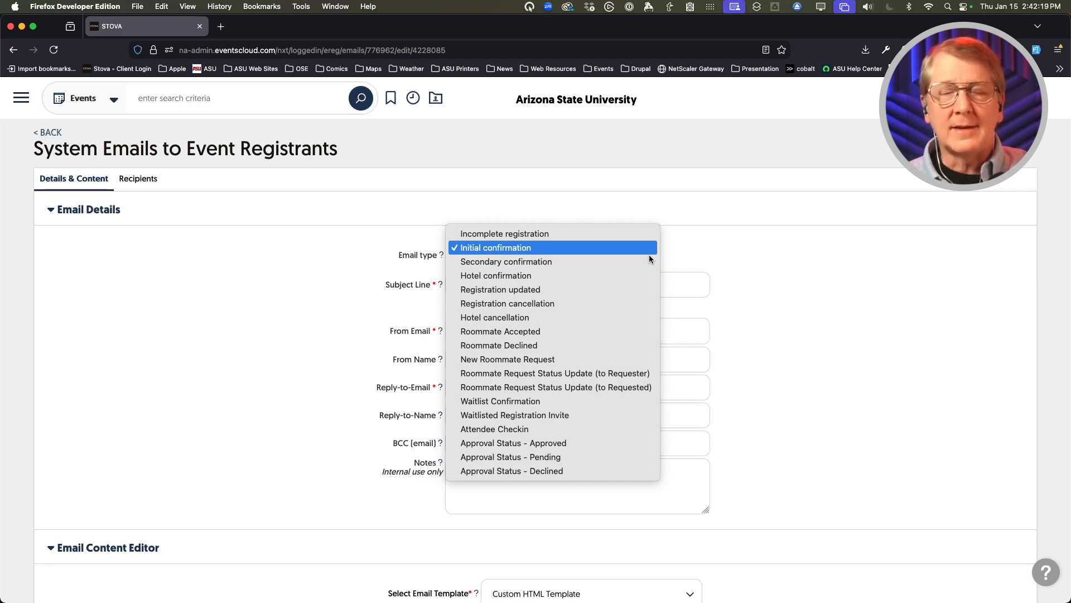
left_click(647, 262)
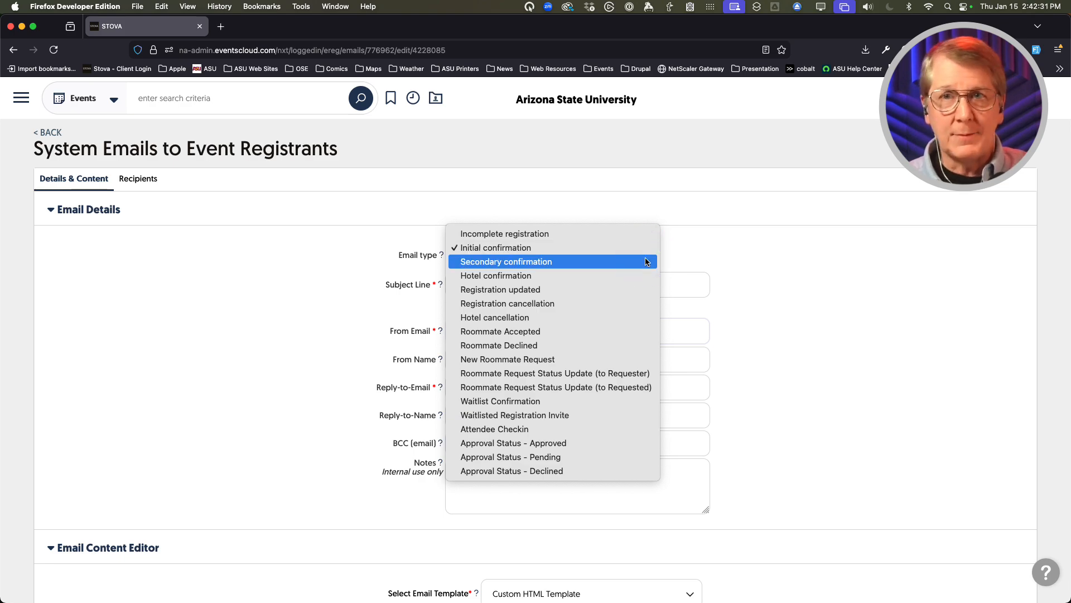
left_click(641, 250)
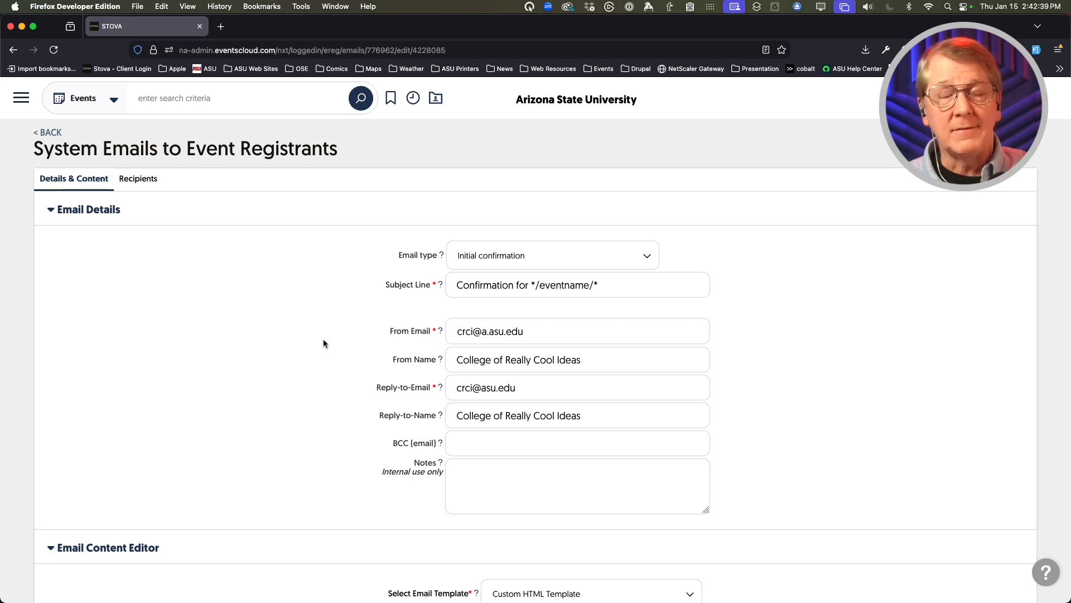
left_click(316, 386)
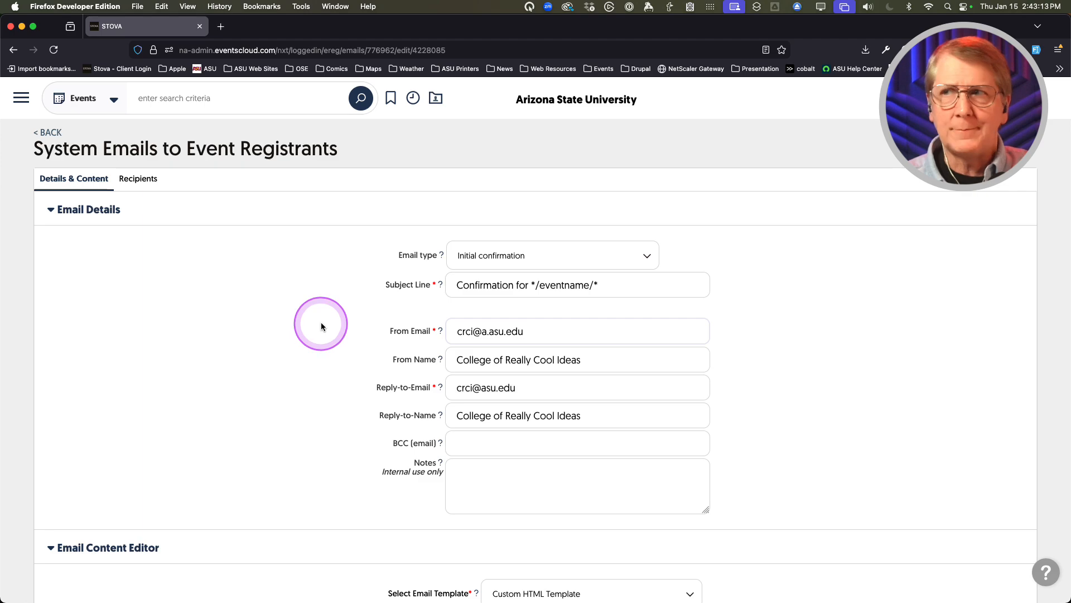
left_click(647, 256)
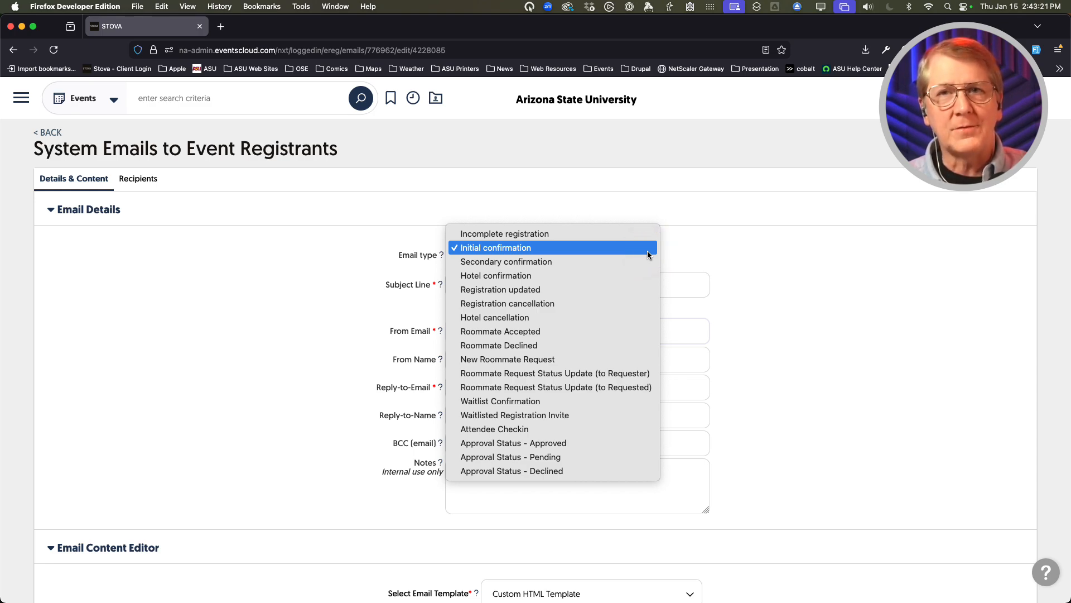
left_click(326, 250)
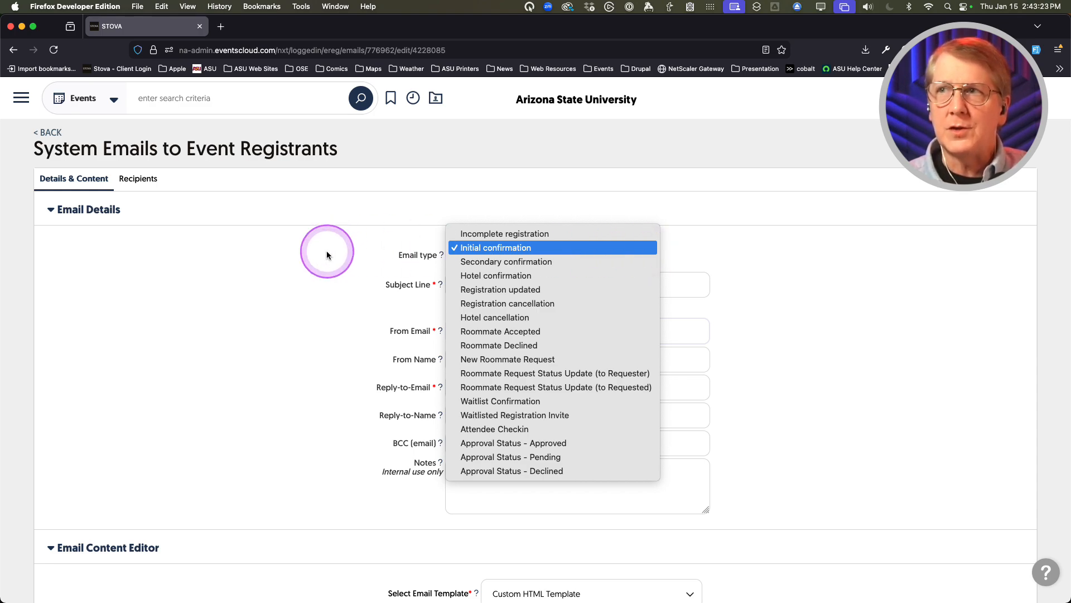
Scroll through the email content editor to examine the template's layout and text
scroll(316, 389, "down", 1)
scroll(317, 389, "down", 3)
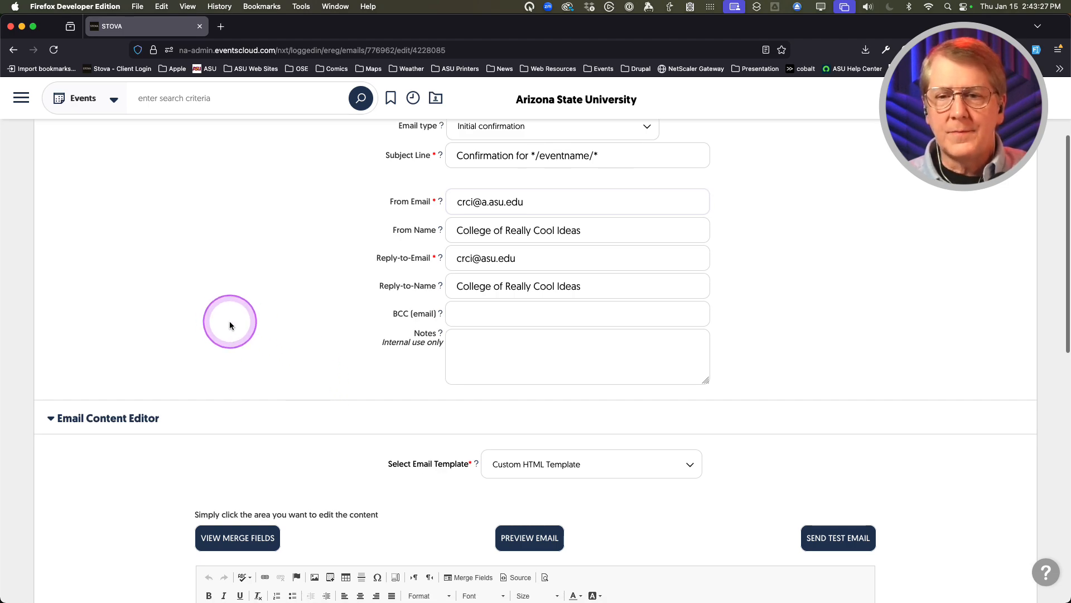
scroll(229, 323, "down", 10)
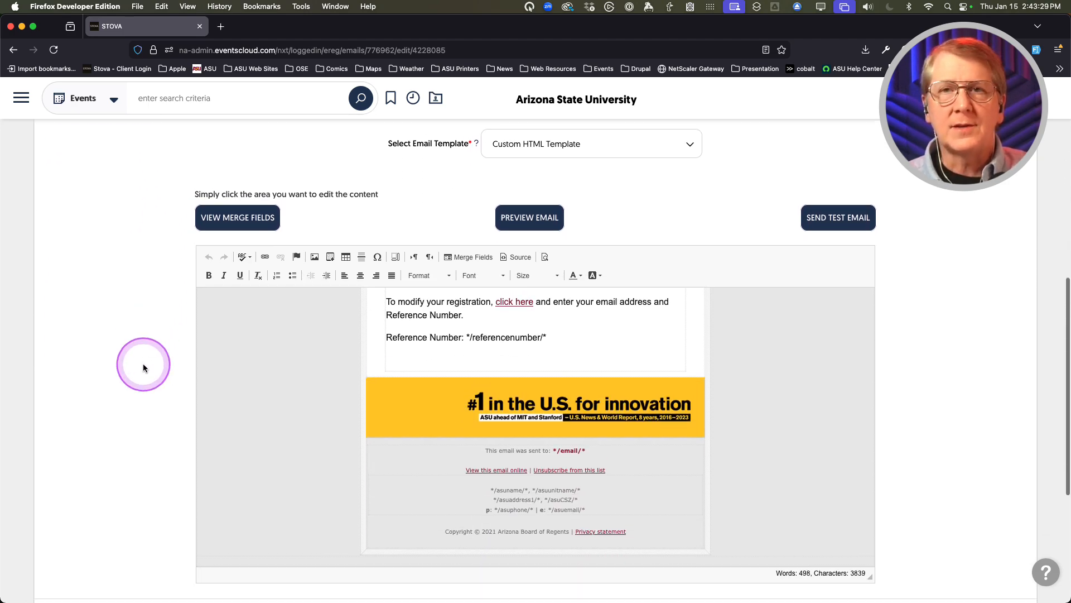
scroll(444, 403, "up", 20)
scroll(136, 400, "down", 1)
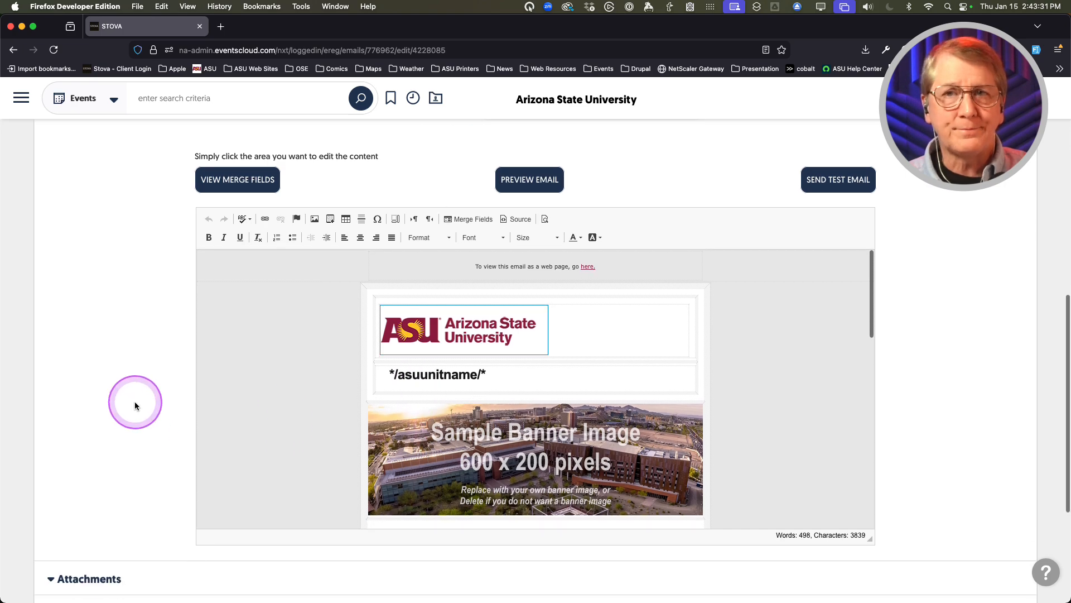
left_click(521, 437)
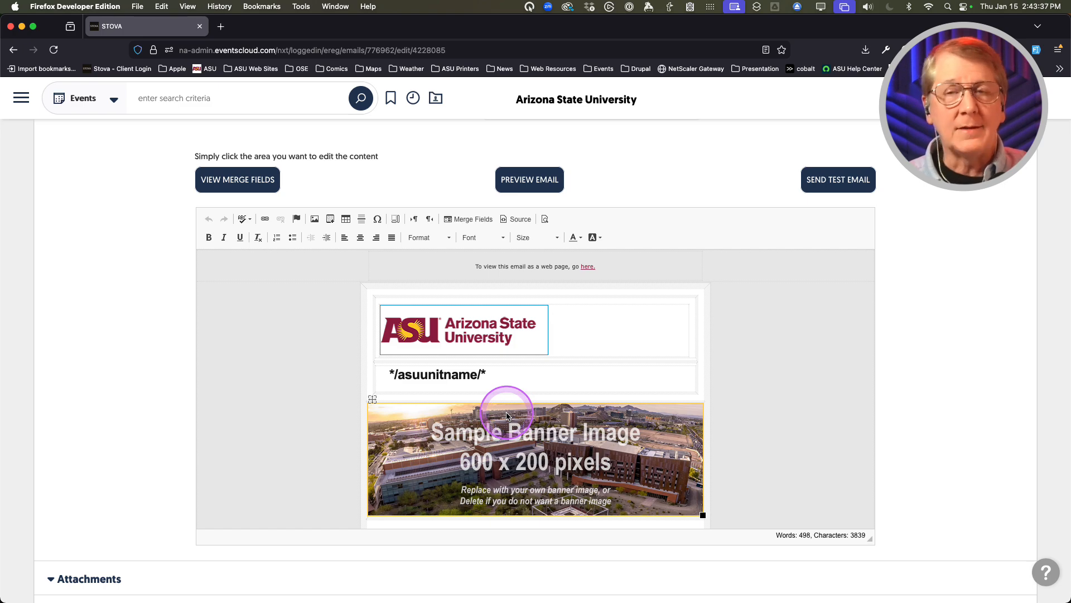
scroll(507, 413, "down", 5)
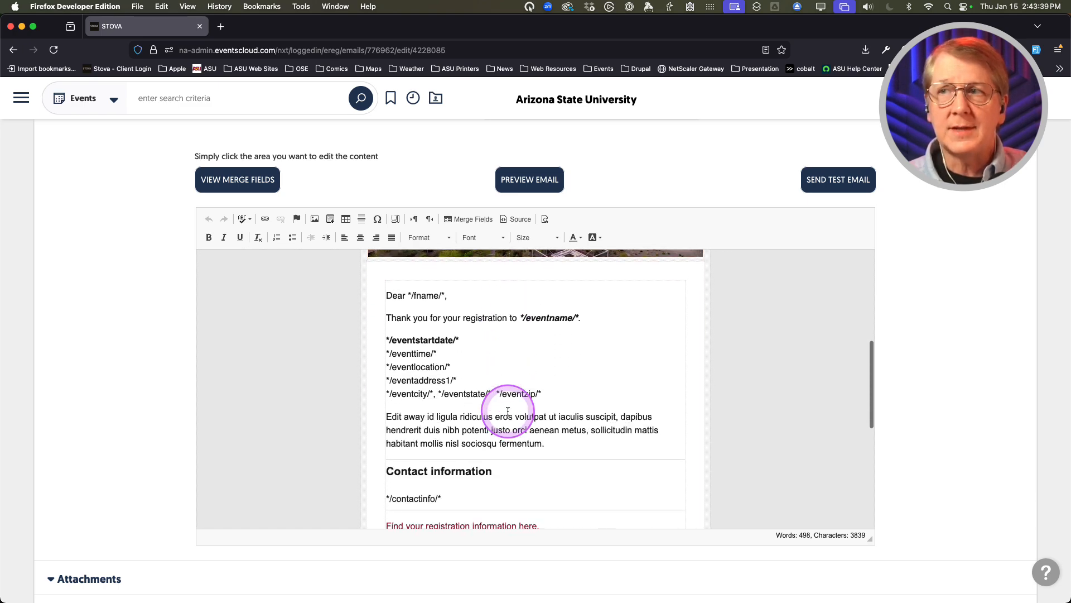
scroll(507, 411, "down", 1)
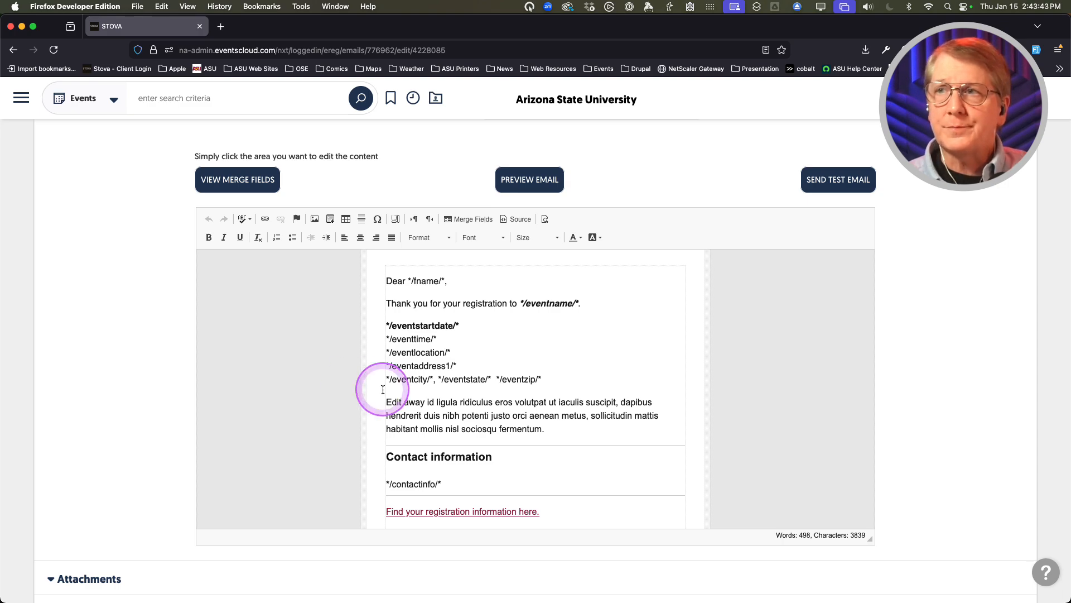
scroll(346, 390, "up", 7)
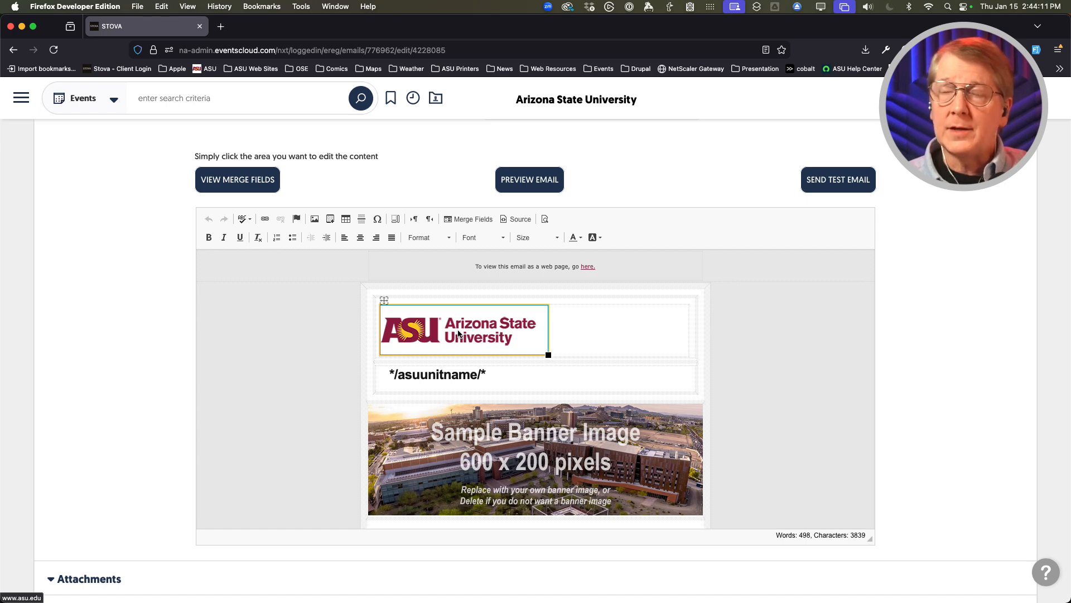
Open the header logo's image properties and browse the server library to the CRCI 08 Event Emails folder
left_click(437, 330)
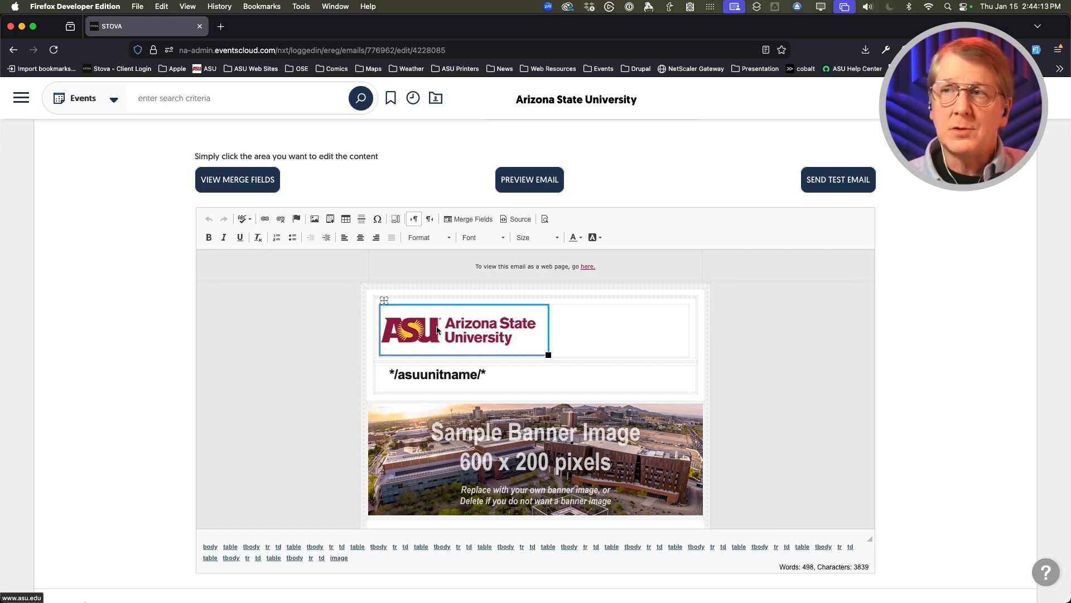
double_click(437, 330)
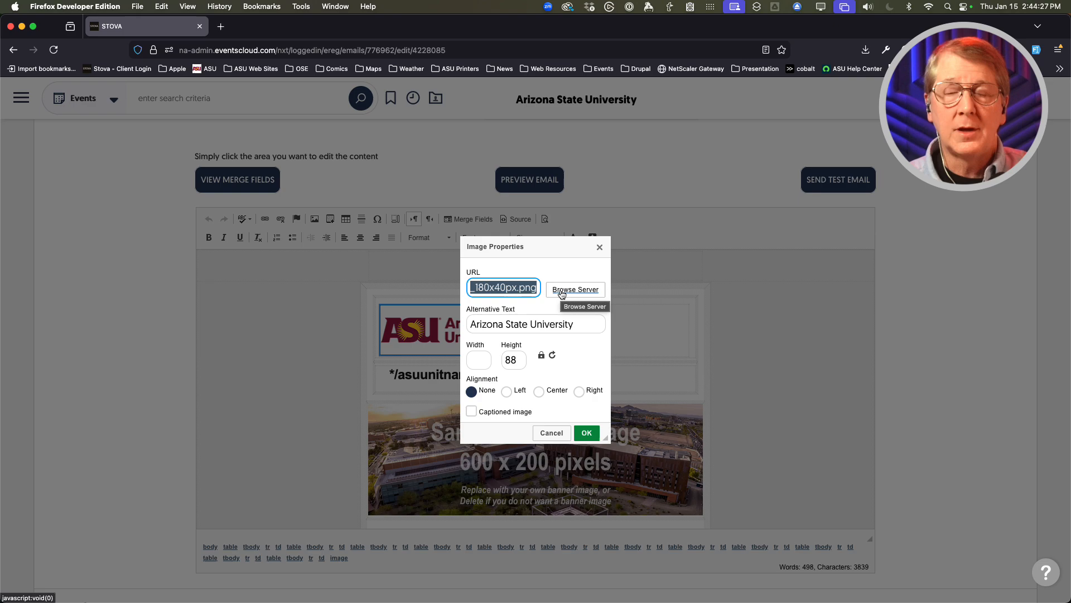
left_click(570, 295)
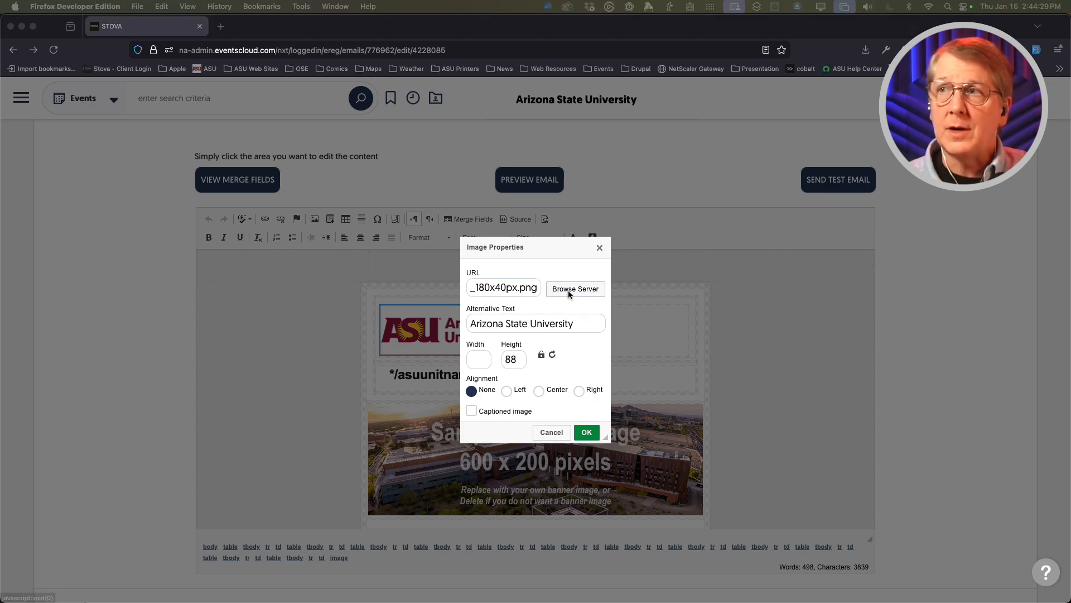
left_click_drag(0, 181, 443, 168)
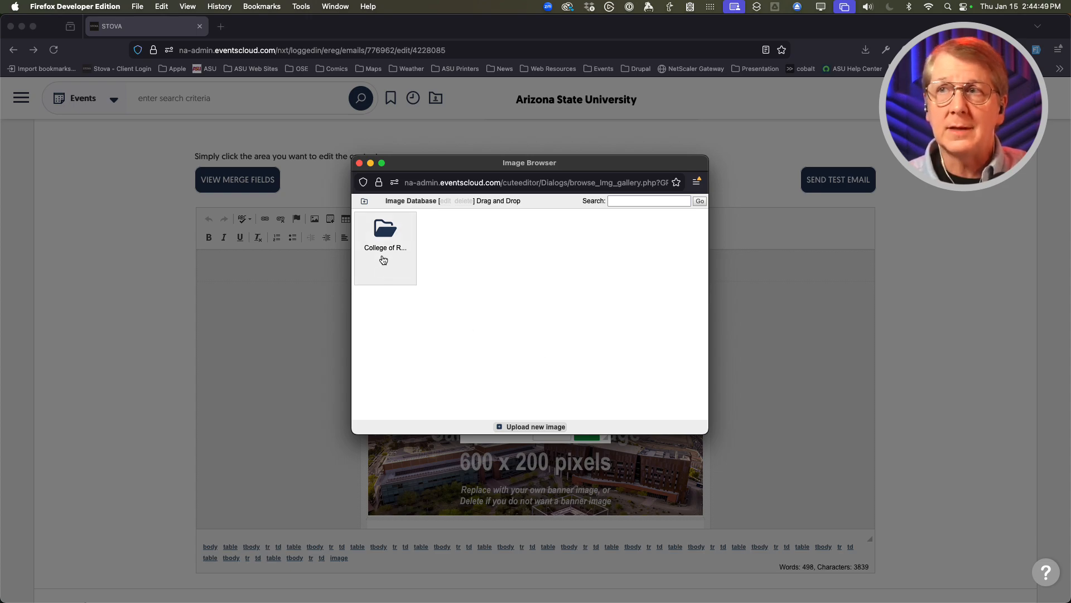
left_click(385, 236)
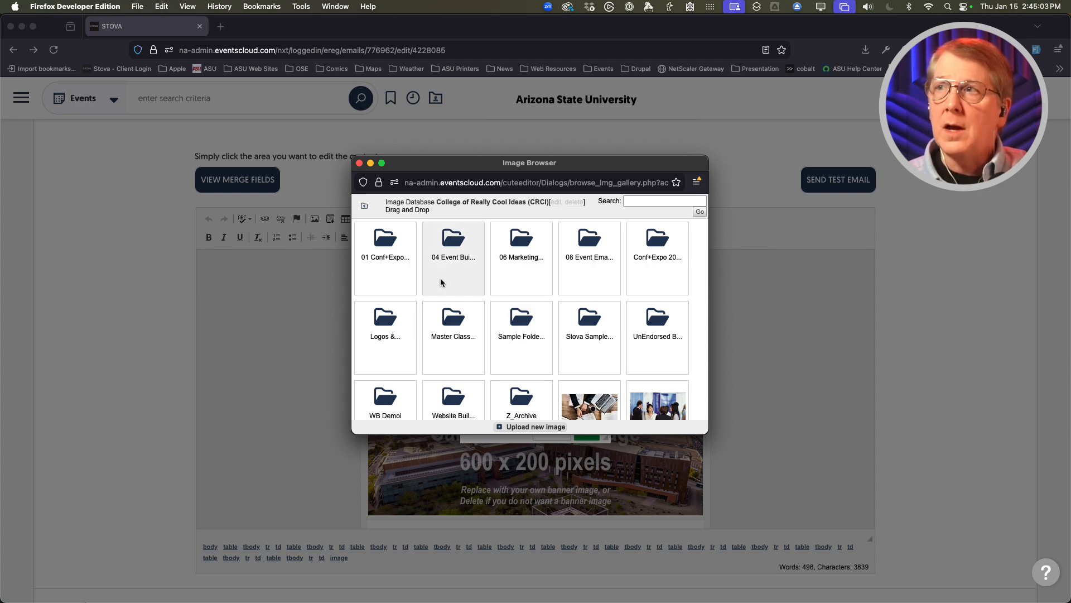
left_click(586, 271)
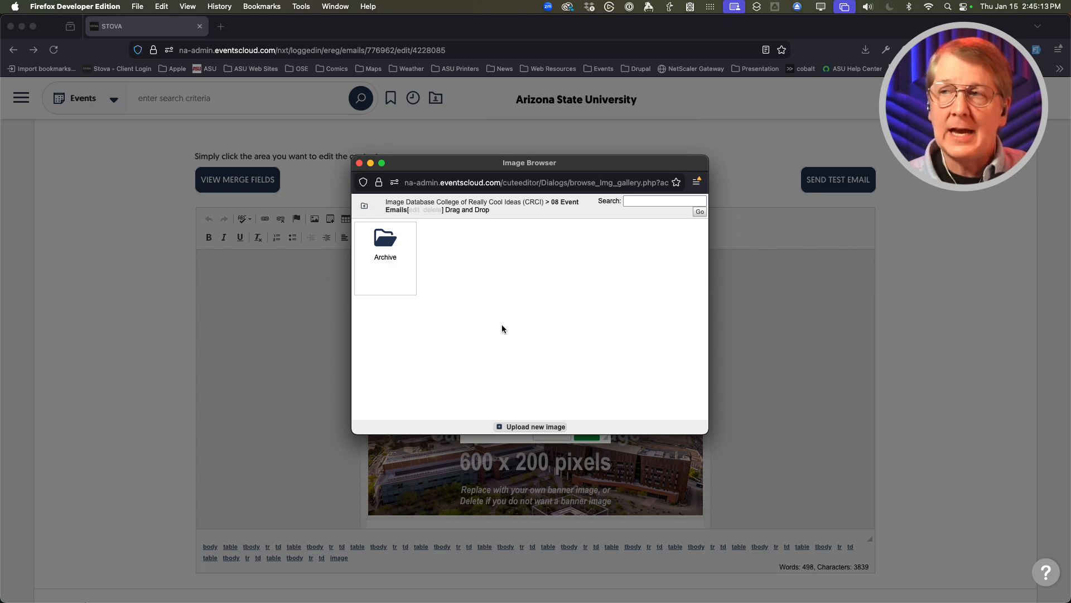
Start uploading a new image and navigate the file picker to the 08 Event Emails in Registration folder
left_click(523, 427)
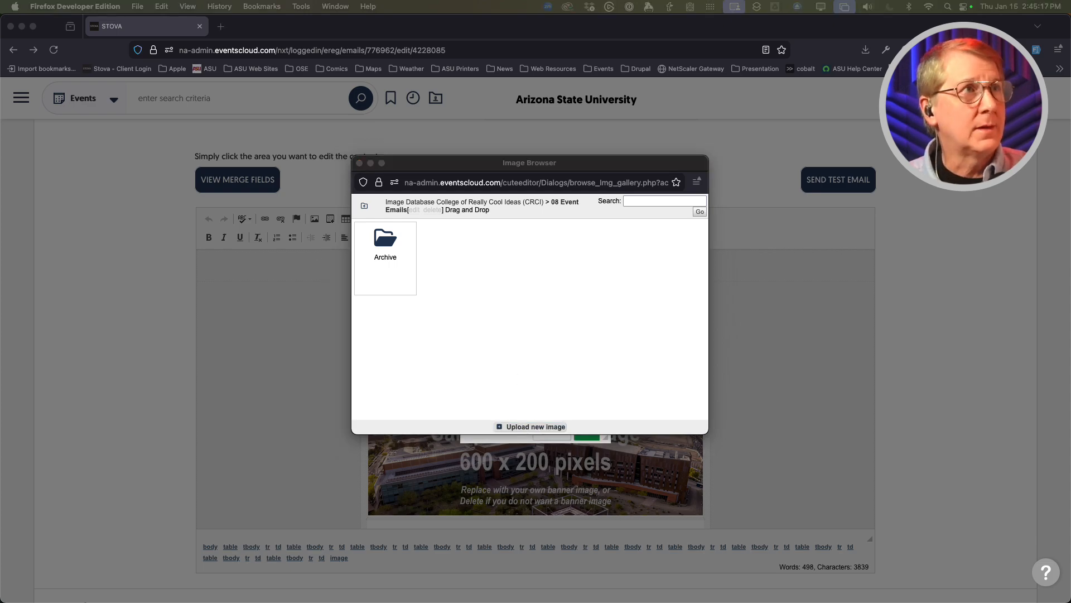
left_click_drag(0, 95, 363, 95)
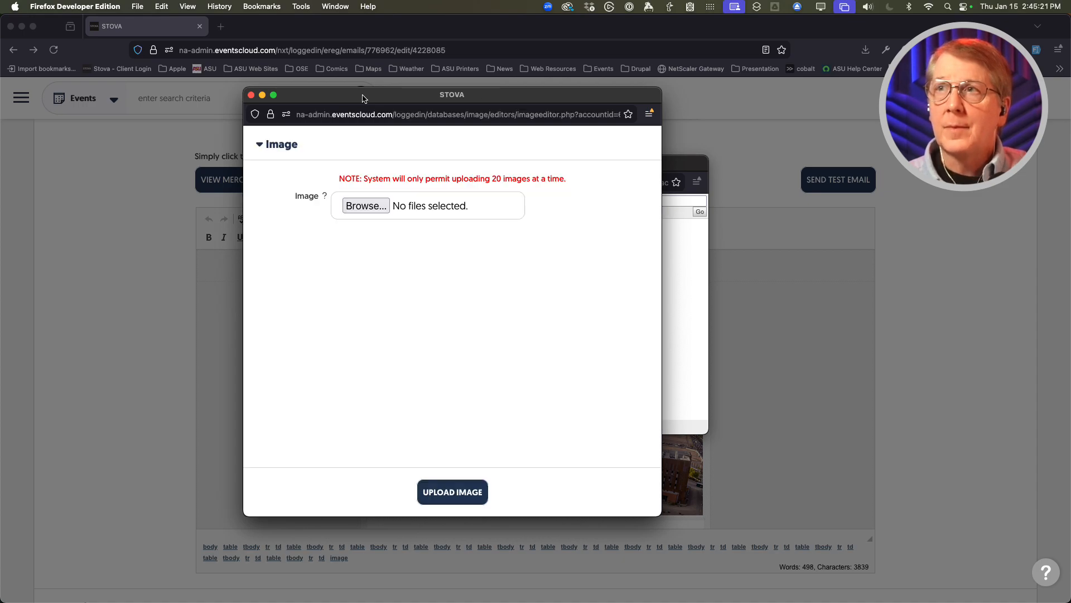
left_click(365, 206)
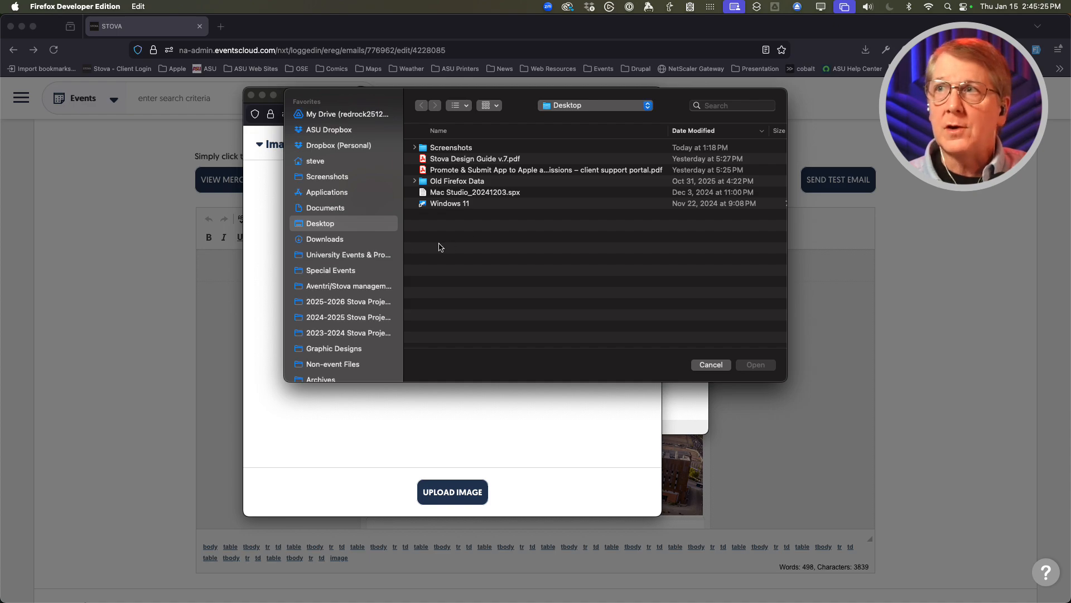
left_click(583, 110)
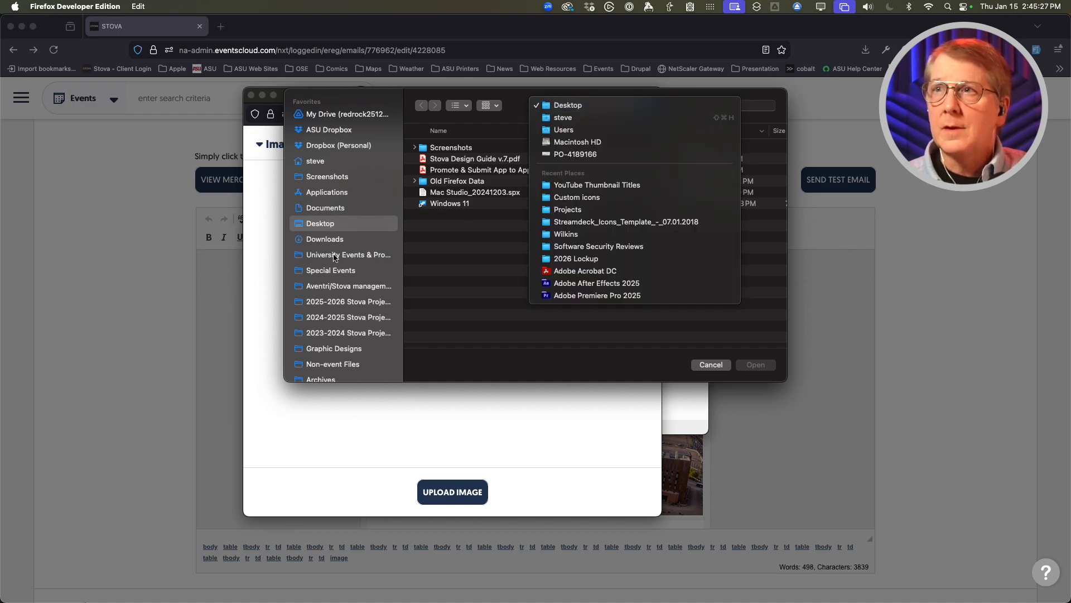
left_click(347, 289)
left_click(346, 289)
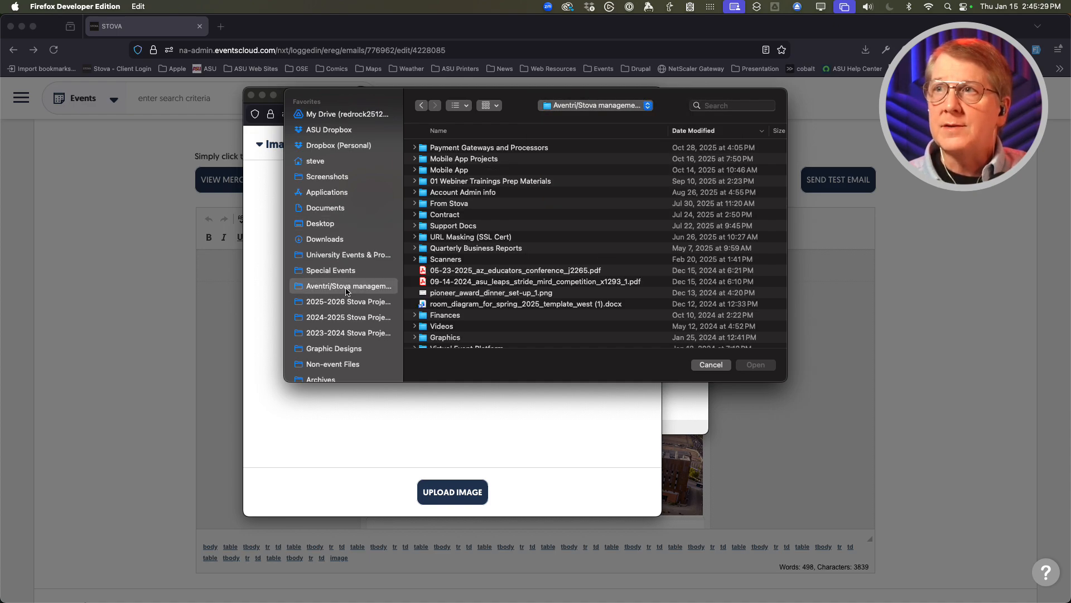
left_click(482, 131)
left_click(466, 148)
double_click(466, 148)
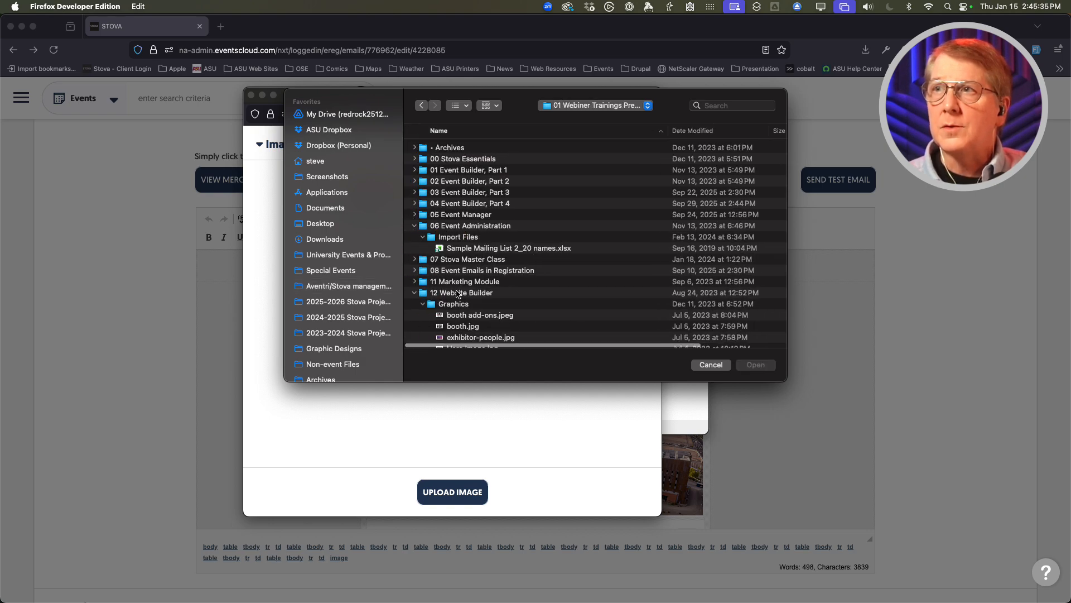
double_click(423, 271)
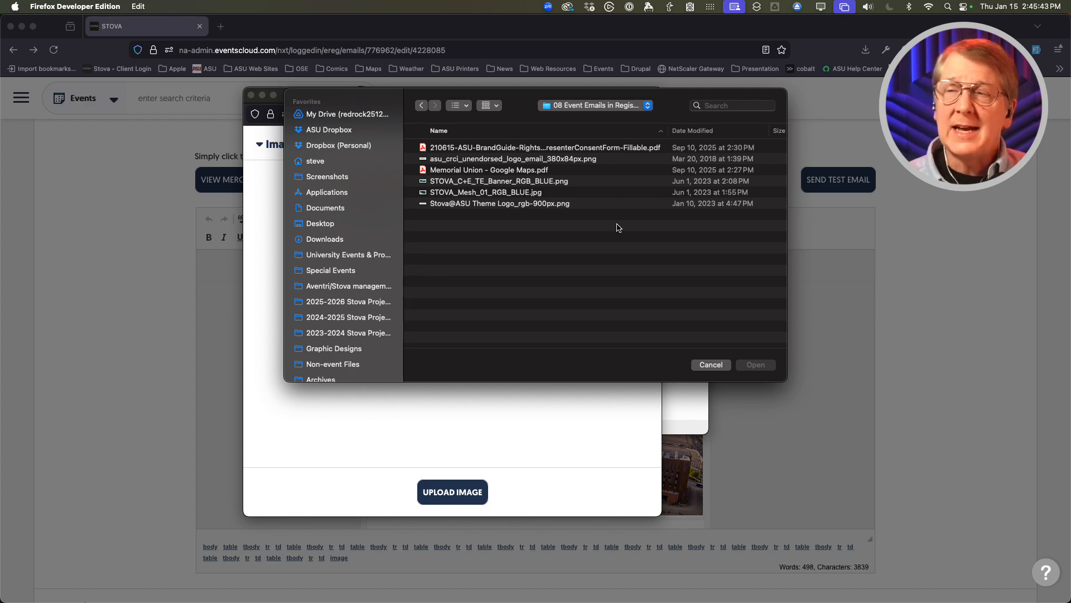
Select asu_crci_unendorsed_logo_email_380x84px.png, STOVA_C+E_TE_Banner_RGB_BLUE.png, STOVA_Mesh_01_RGB_BLUE.jpg and Stova@ASU Theme Logo_rgb-900px.png for upload
left_click(537, 161)
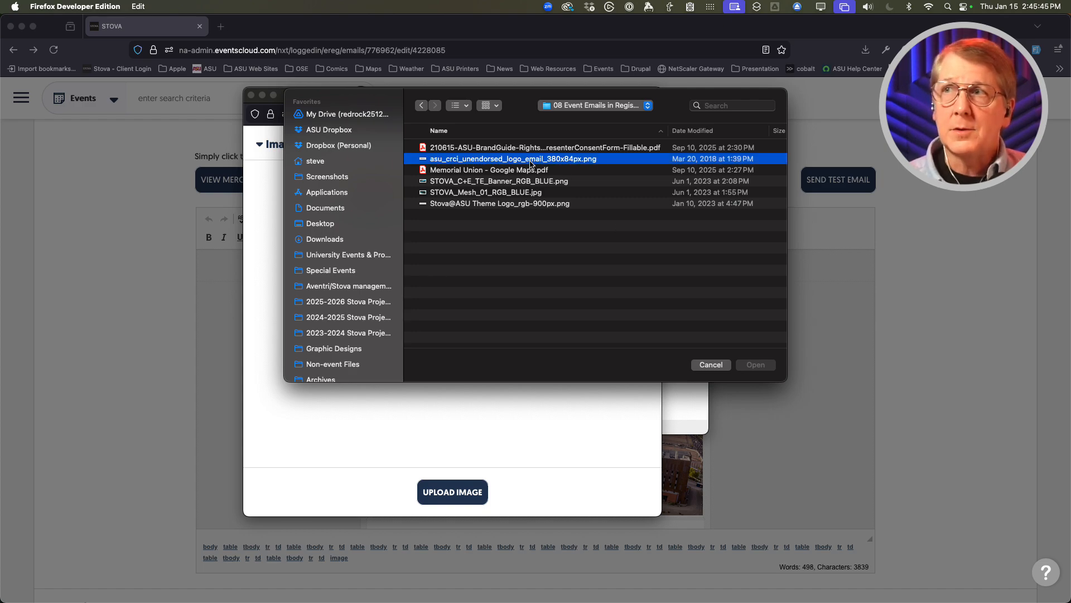
left_click(531, 181, "super")
left_click(518, 192, "super")
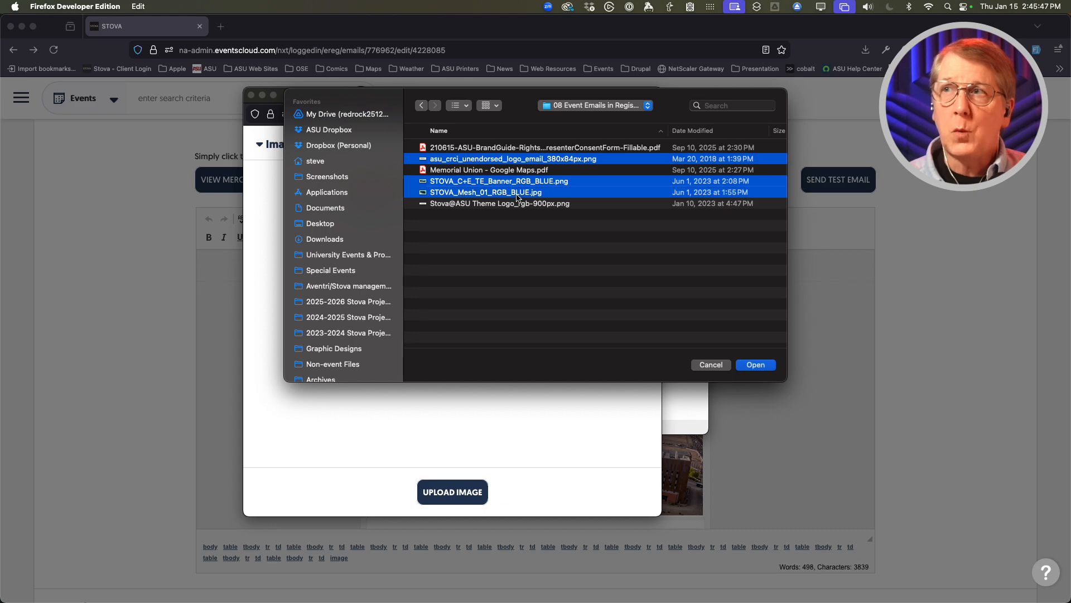
left_click(517, 204, "super")
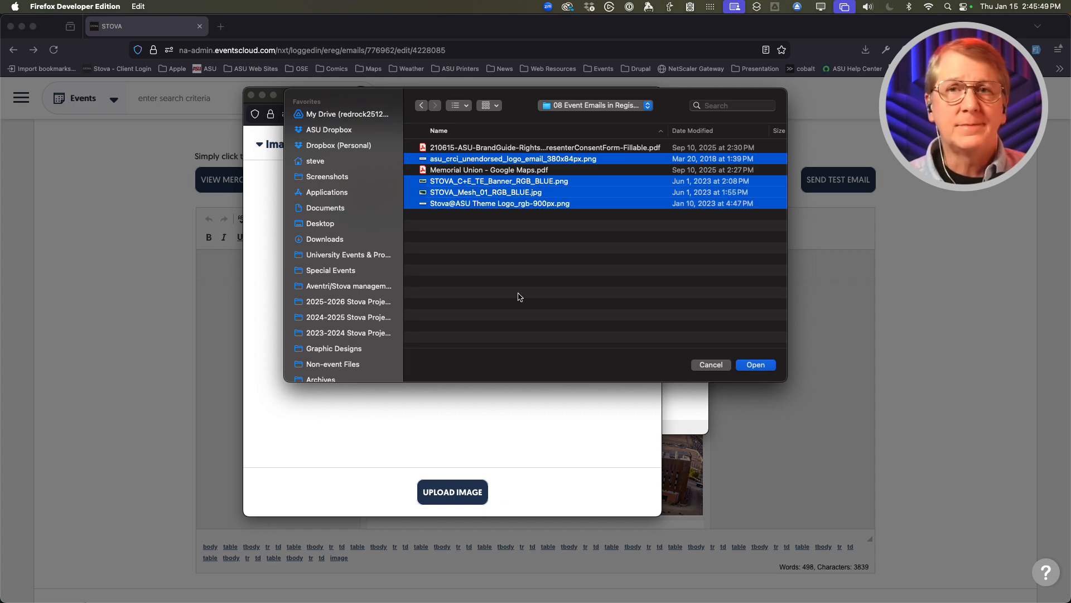
left_click(753, 368)
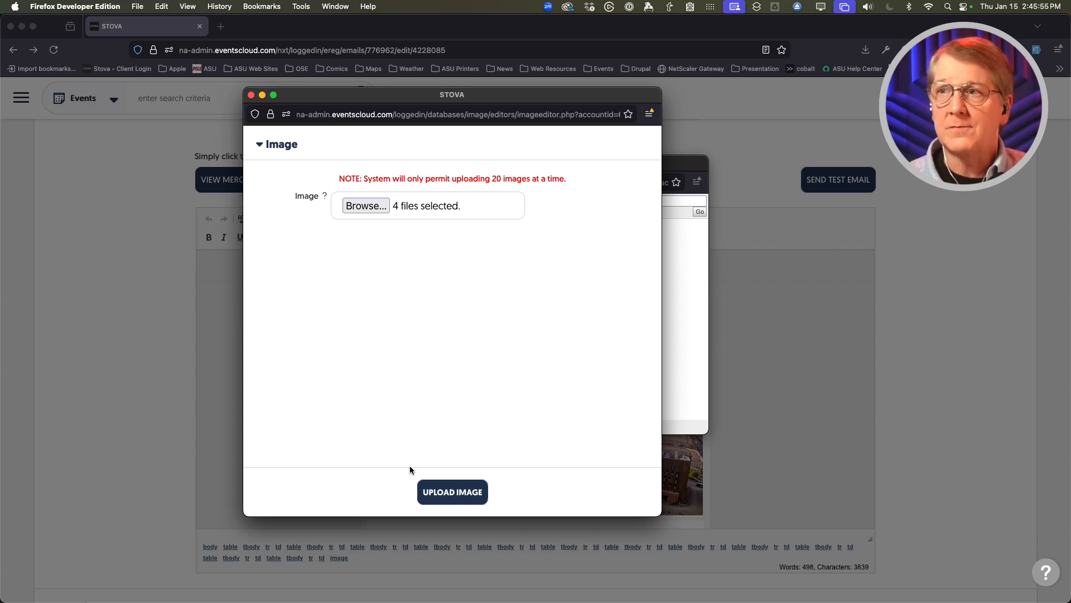
Upload the four selected images to the 08 Event Emails folder and close the upload window
left_click(438, 484)
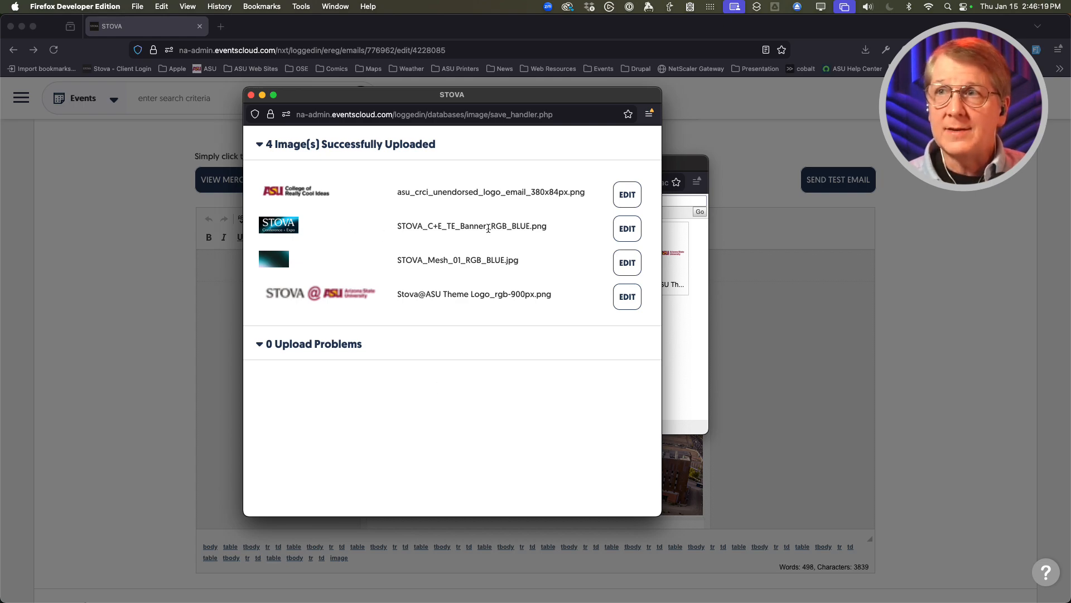
left_click(627, 228)
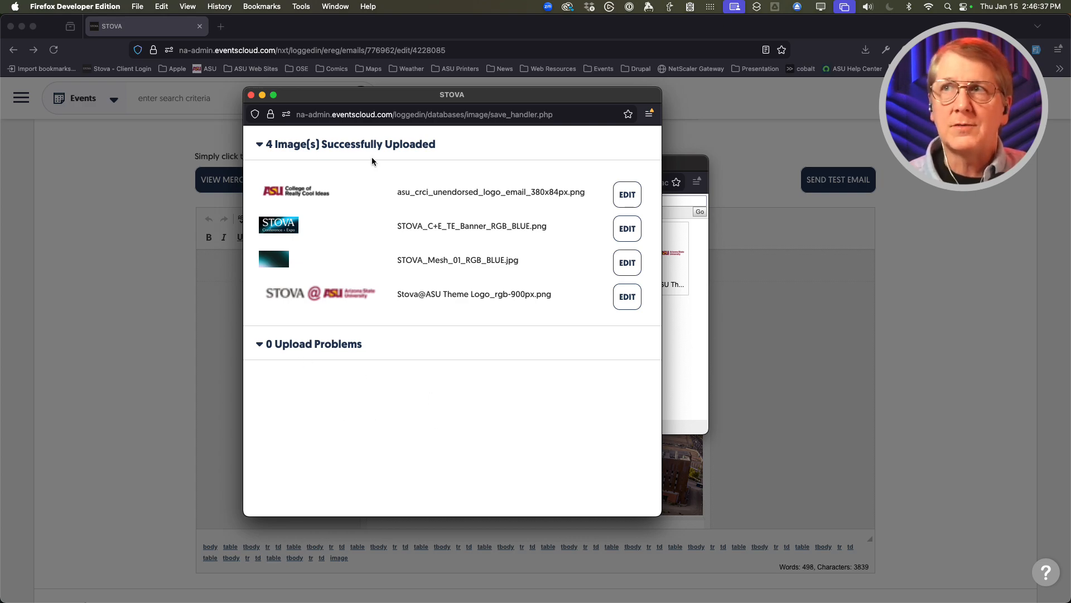
left_click(251, 95)
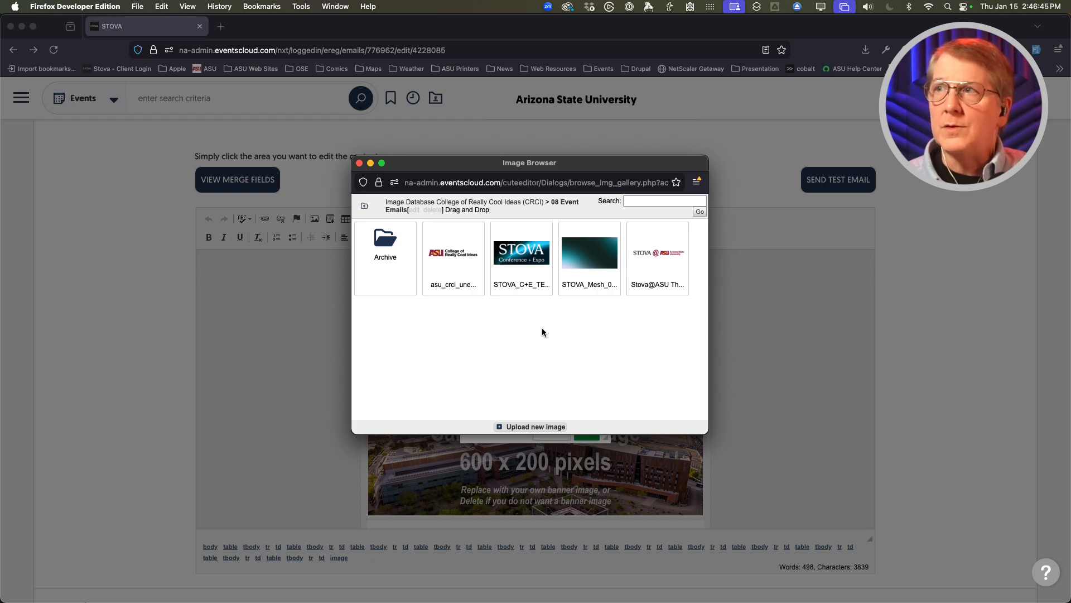
Set the header logo to asu_crci_unendorsed_logo_email_380x84px.png with alternative text College of Really Cool Ideas
left_click(452, 257)
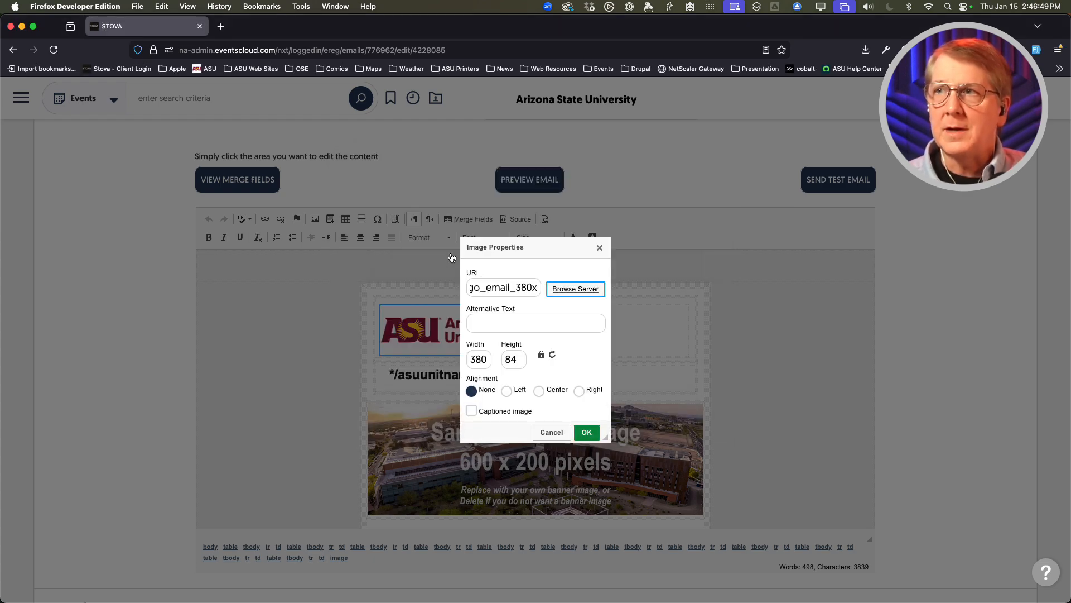
left_click(499, 321)
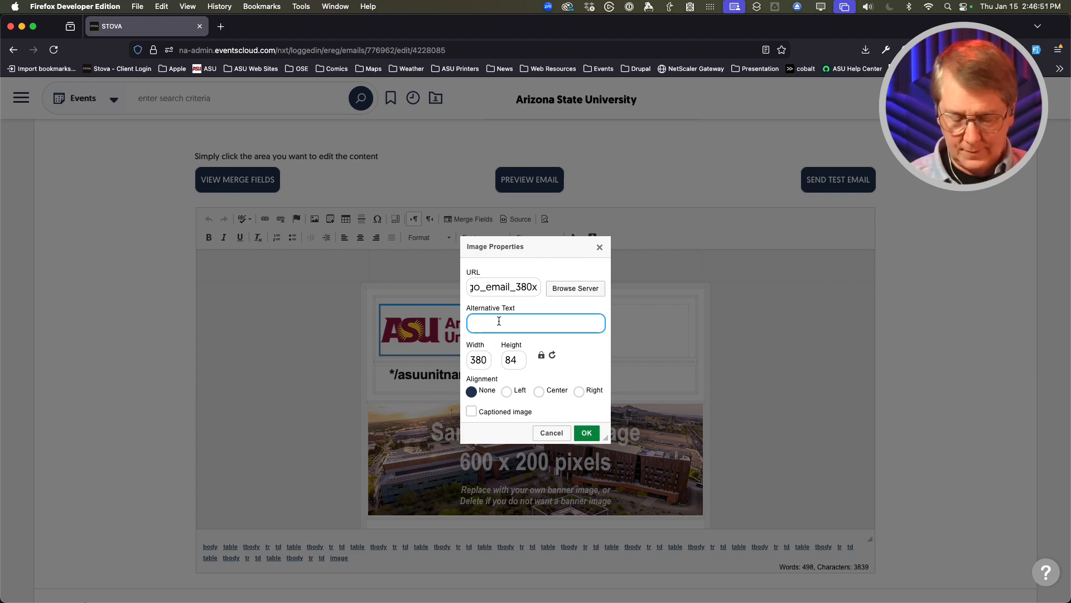
type("College of Really Cool Ideas")
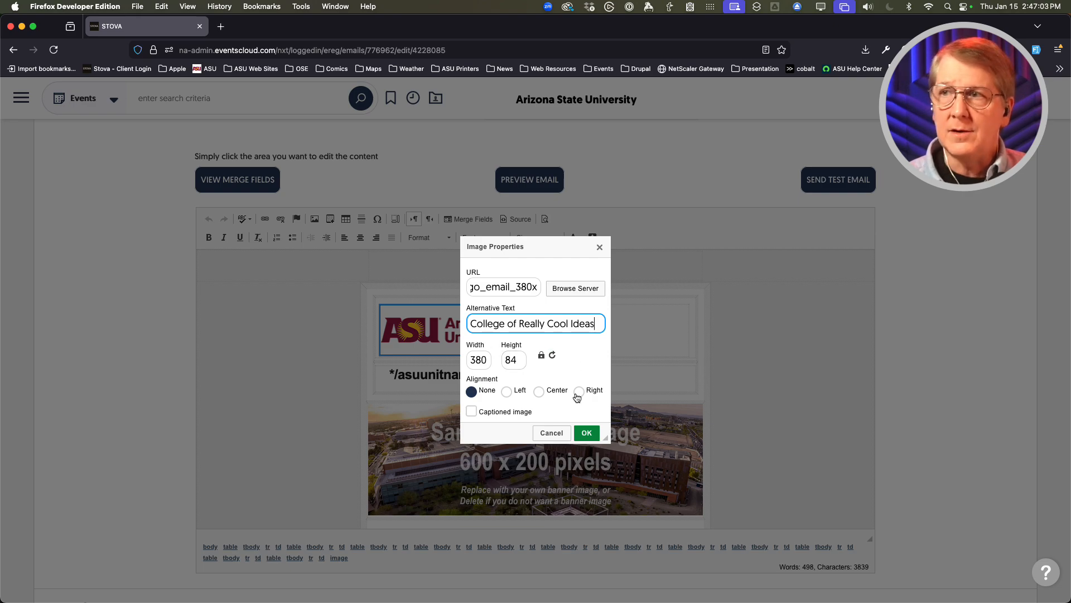
left_click(586, 433)
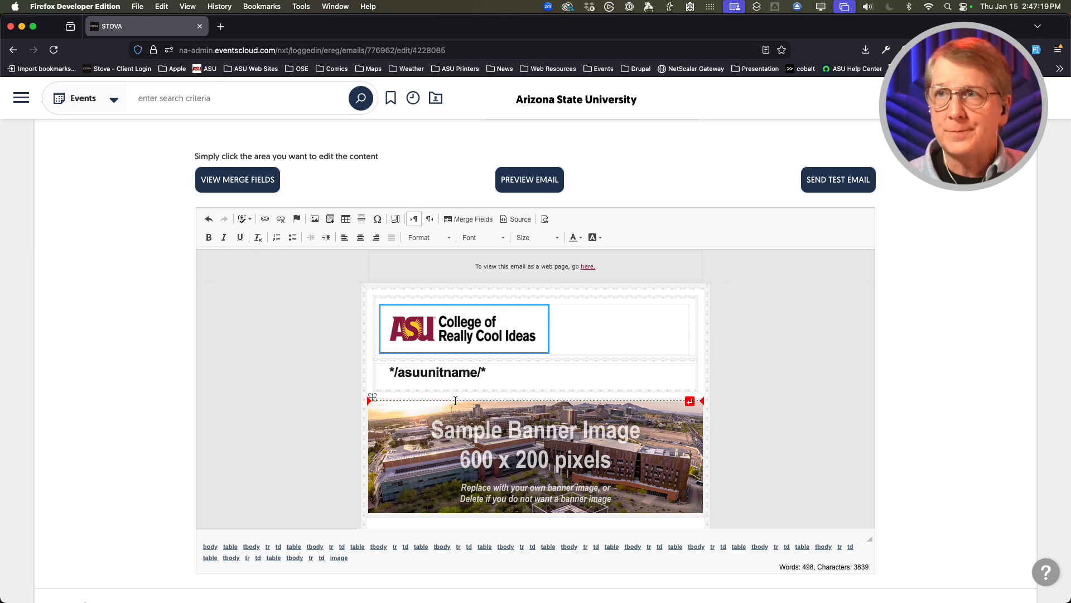
Save the email and stay on the editing page
scroll(170, 360, "down", 2)
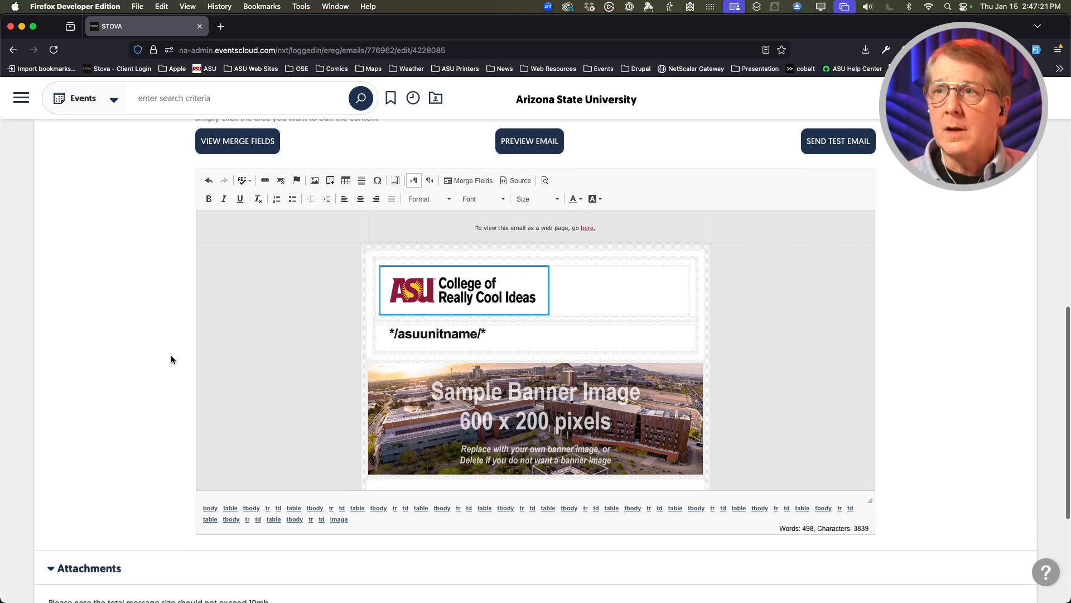
scroll(171, 360, "down", 6)
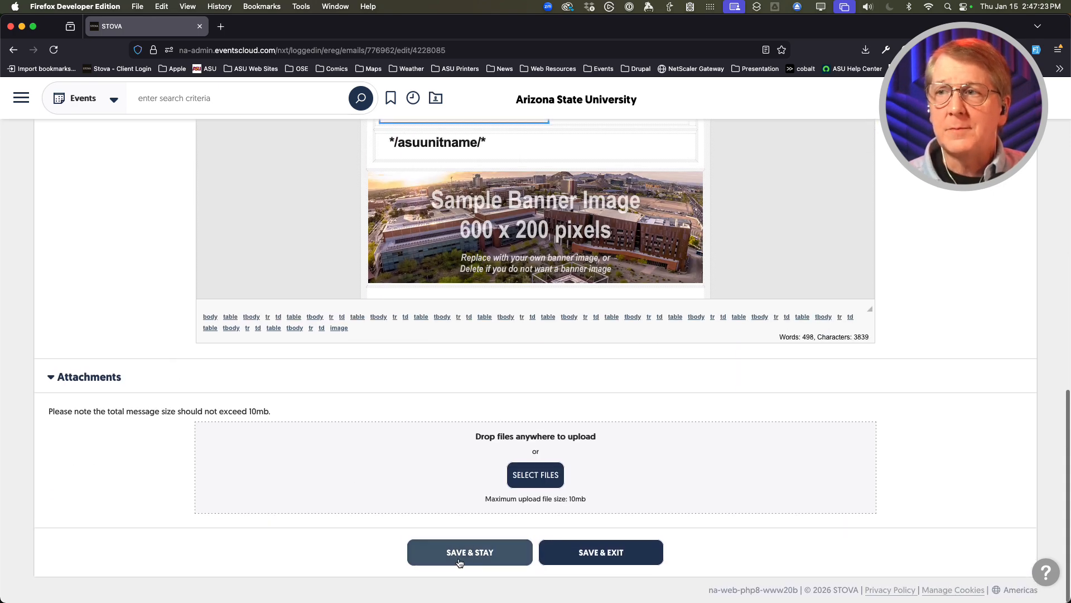
left_click(460, 563)
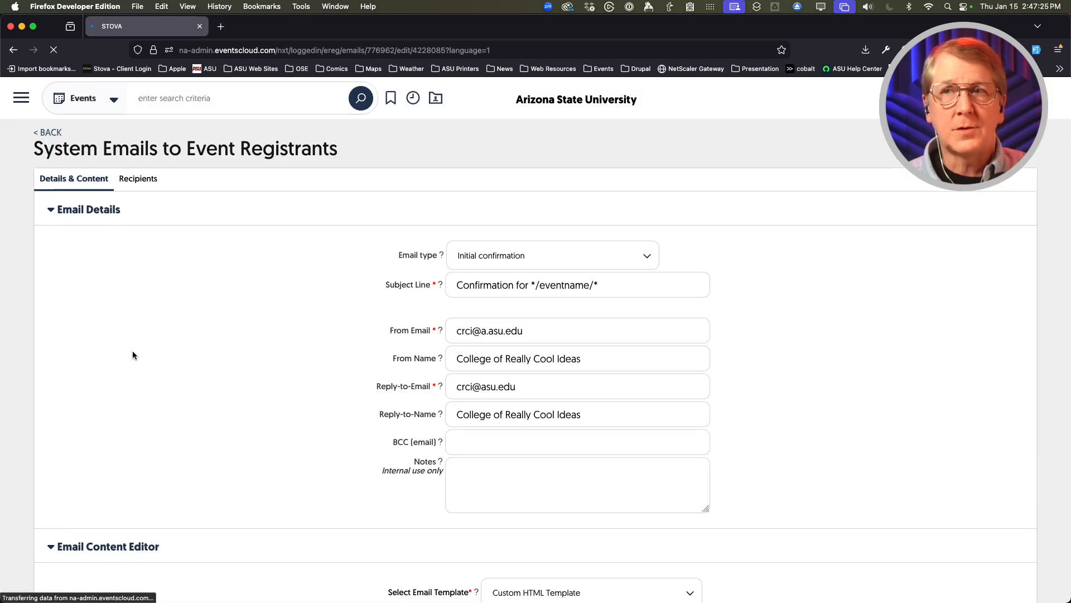
Review the email content editor, including the unit name placeholder beneath the logo
scroll(217, 407, "down", 8)
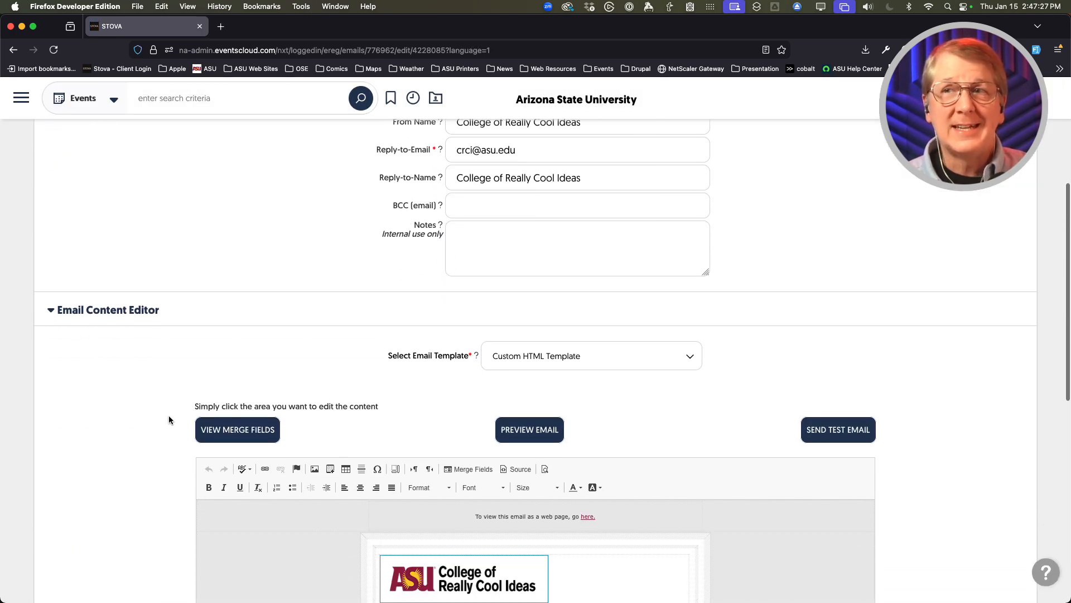
scroll(154, 413, "down", 1)
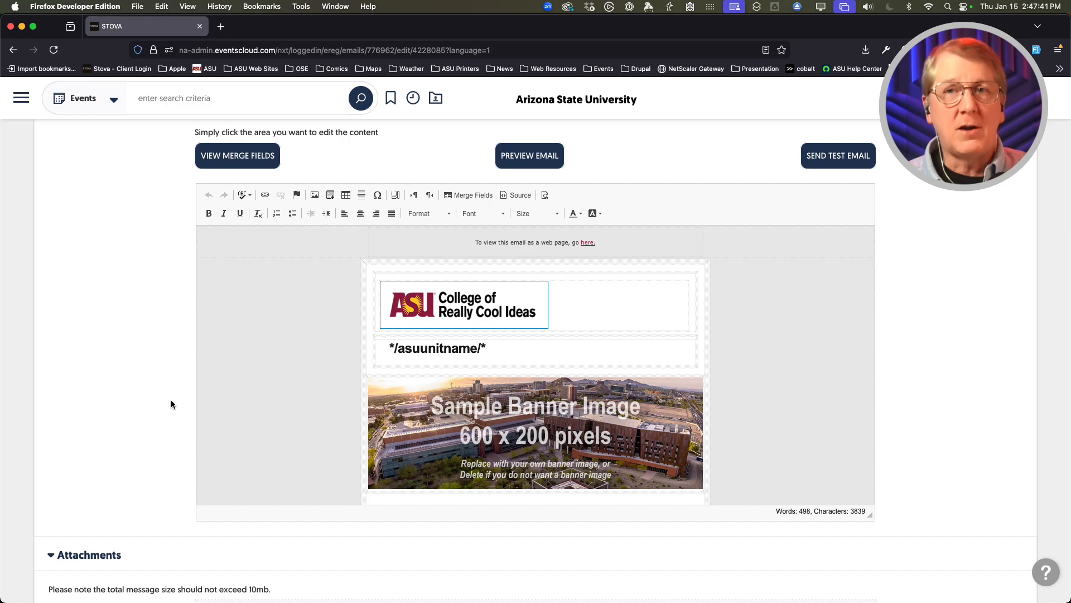
scroll(173, 404, "up", 1)
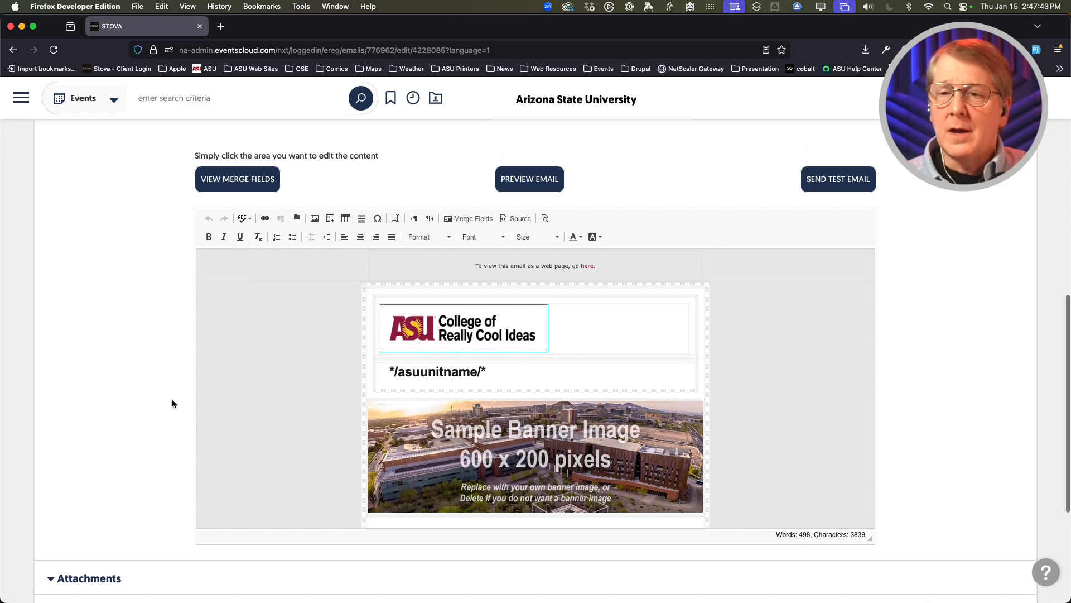
scroll(172, 403, "down", 2)
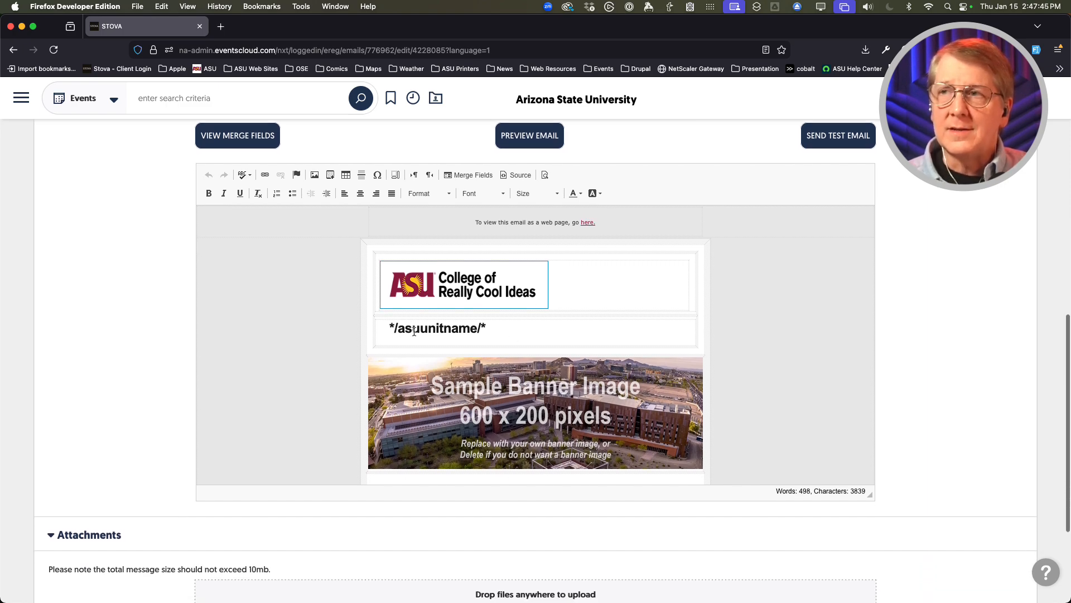
left_click_drag(389, 328, 486, 328)
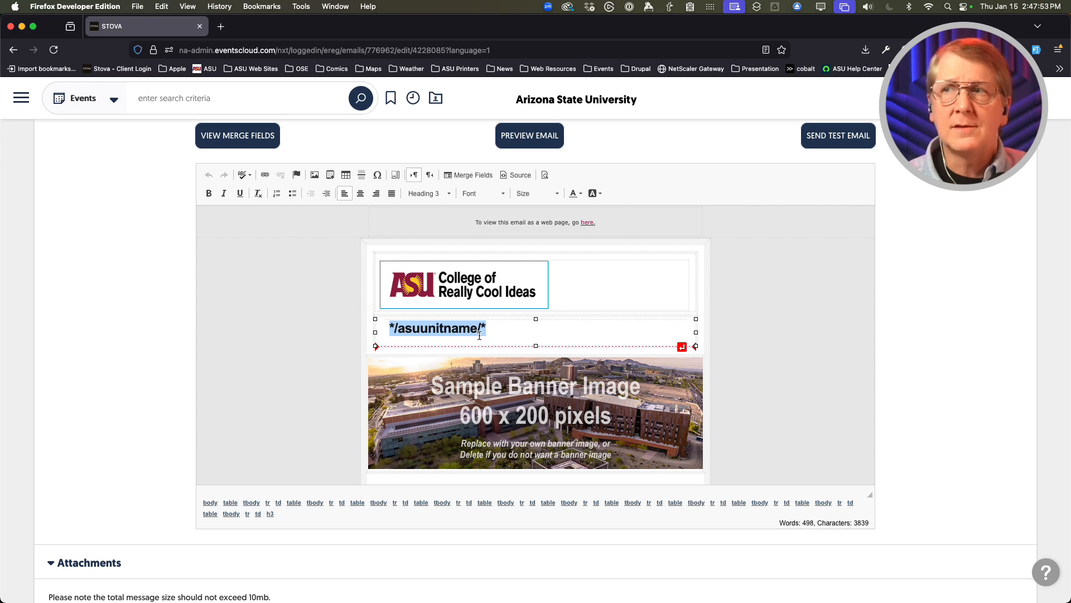
left_click(444, 330)
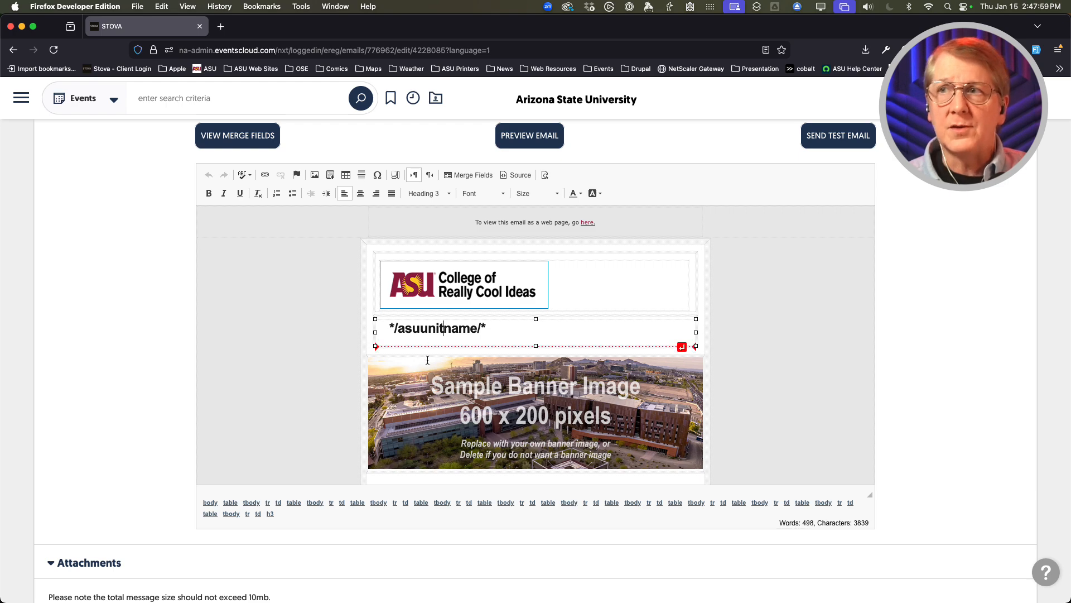
scroll(161, 362, "down", 2)
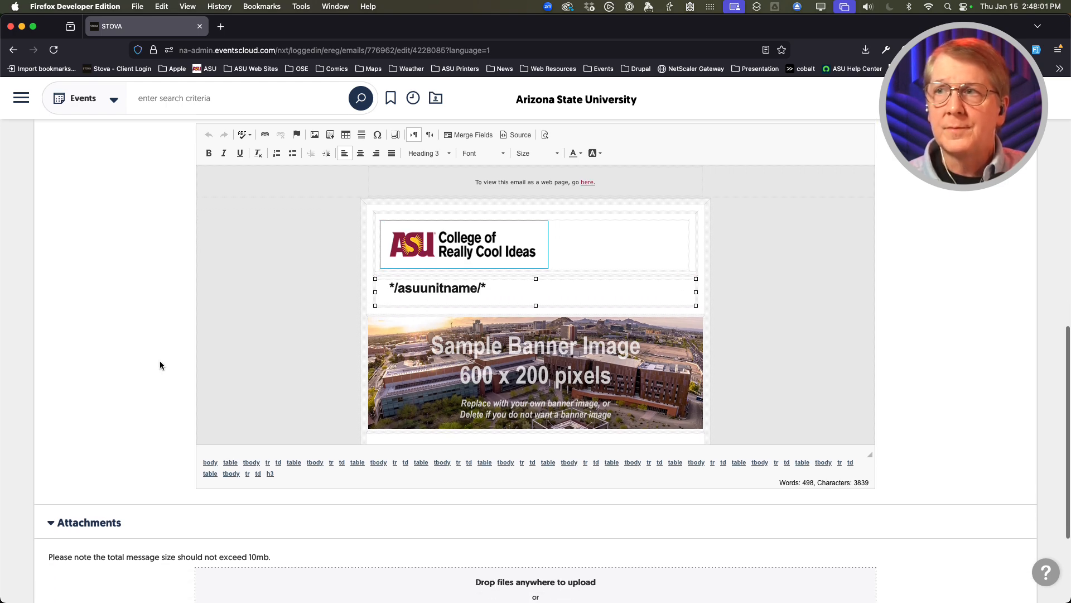
left_click(471, 374)
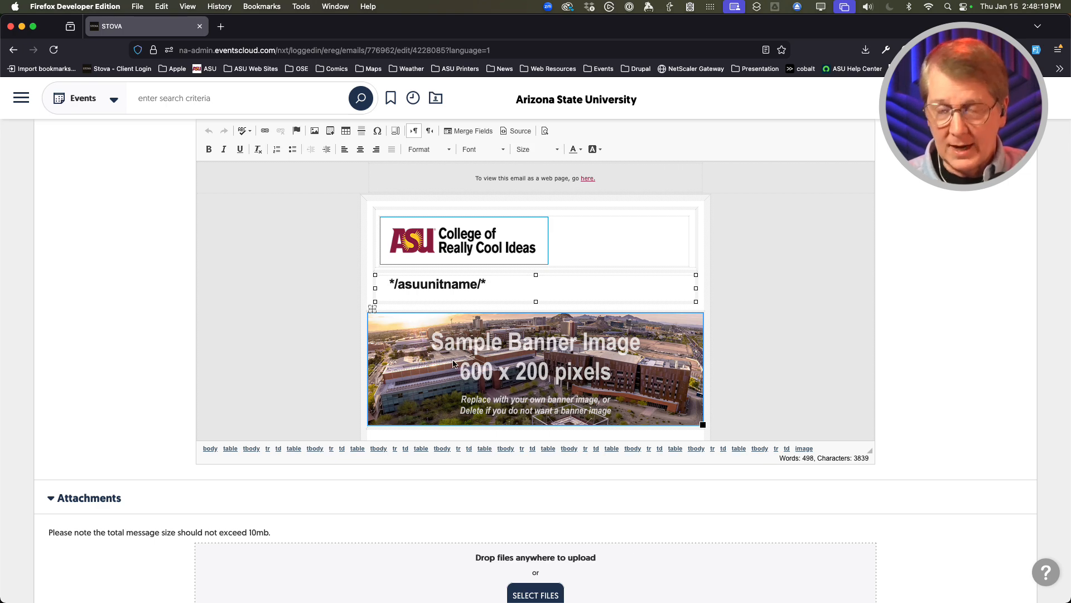
key("BackSpace")
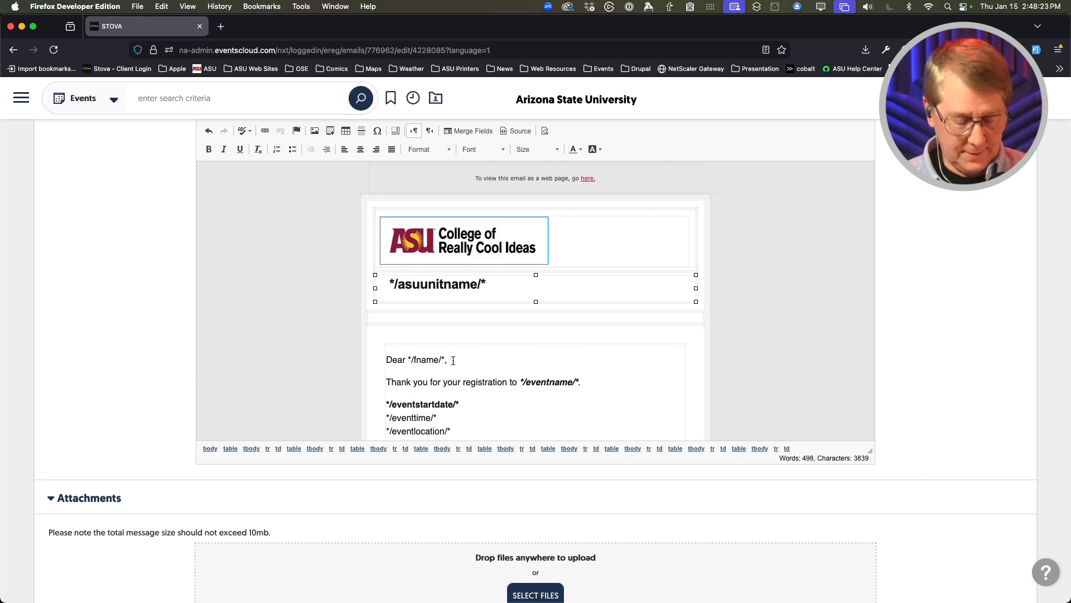
key("super+z")
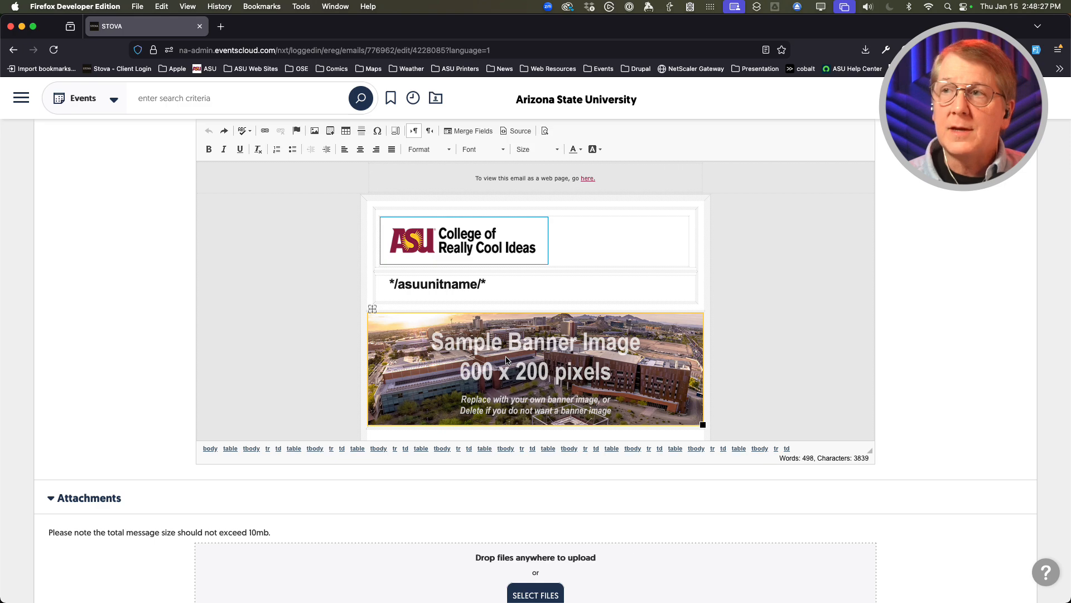
Replace the sample banner image with STOVA_C+E_TE_Banner_RGB_BLUE.png from the 08 Event Emails folder
double_click(506, 360)
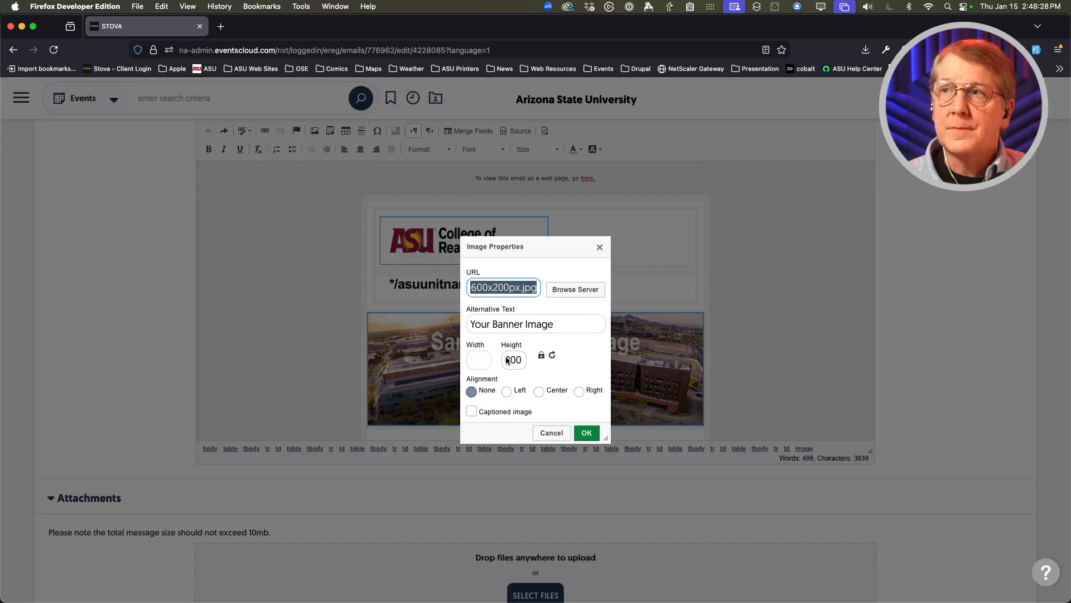
left_click(562, 290)
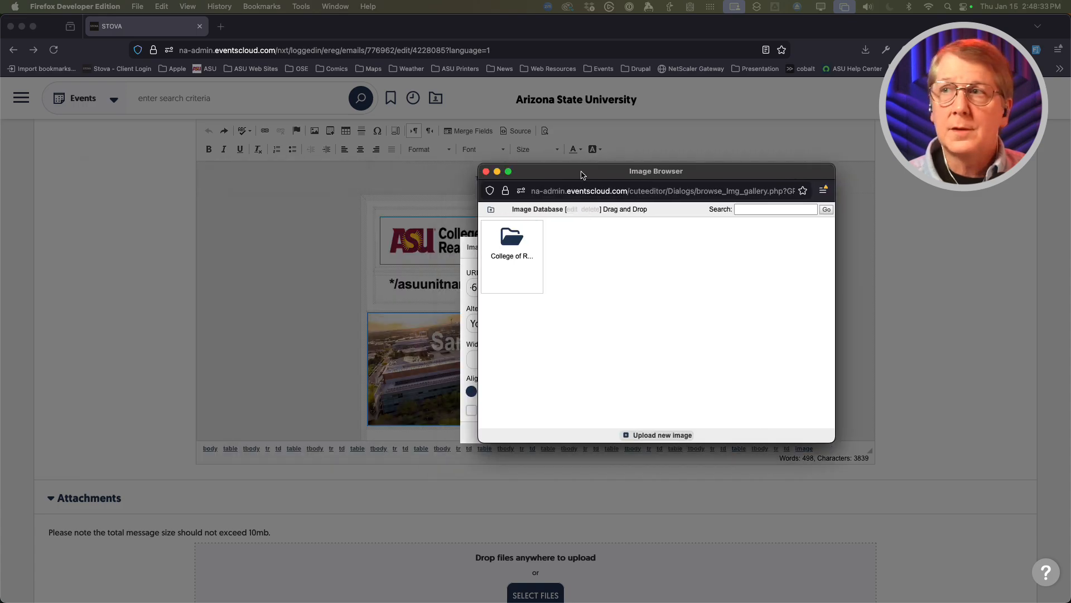
left_click(435, 246)
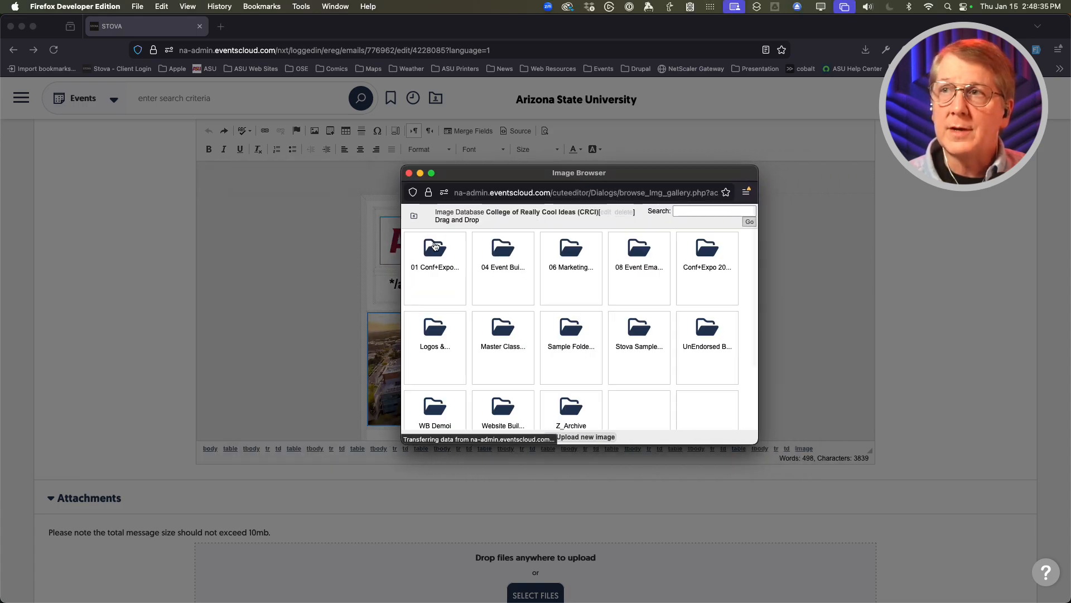
left_click(632, 266)
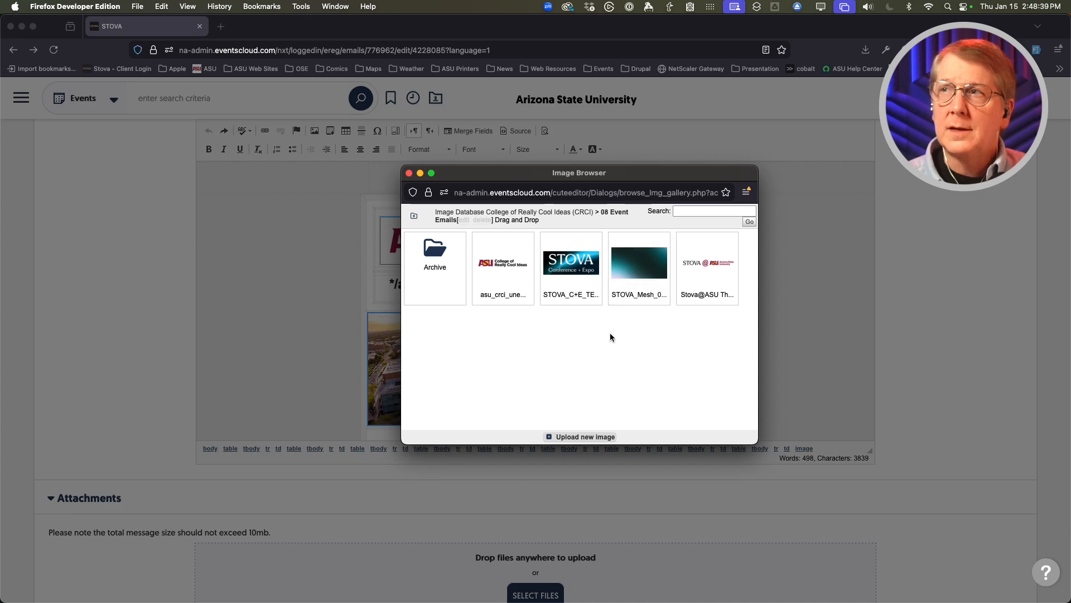
left_click(568, 269)
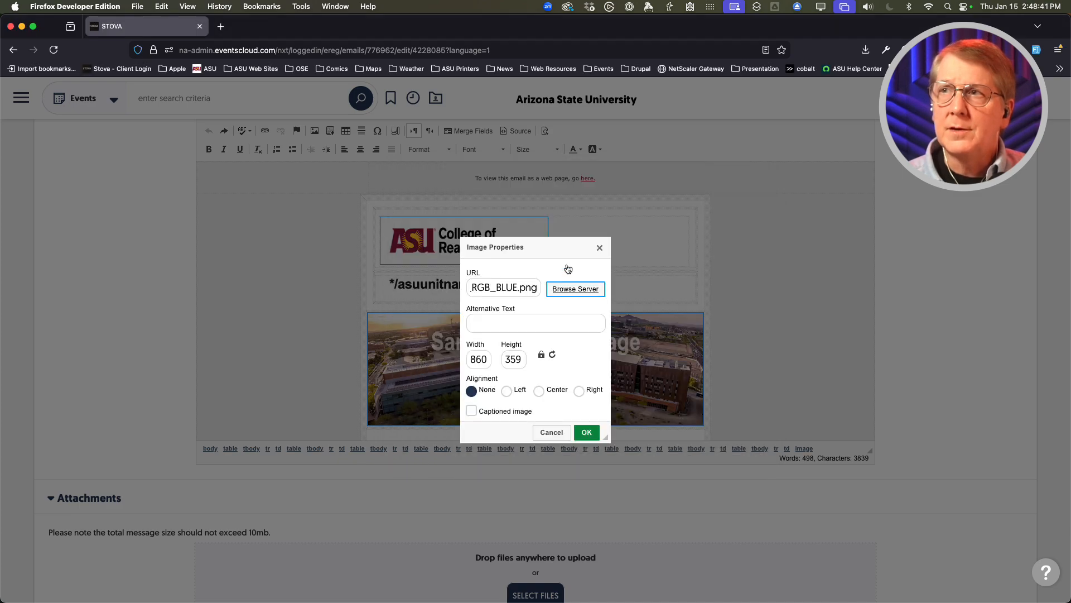
Set the banner's width to 599 and its alternative text to Stova Conference + Expo, then apply
double_click(483, 360)
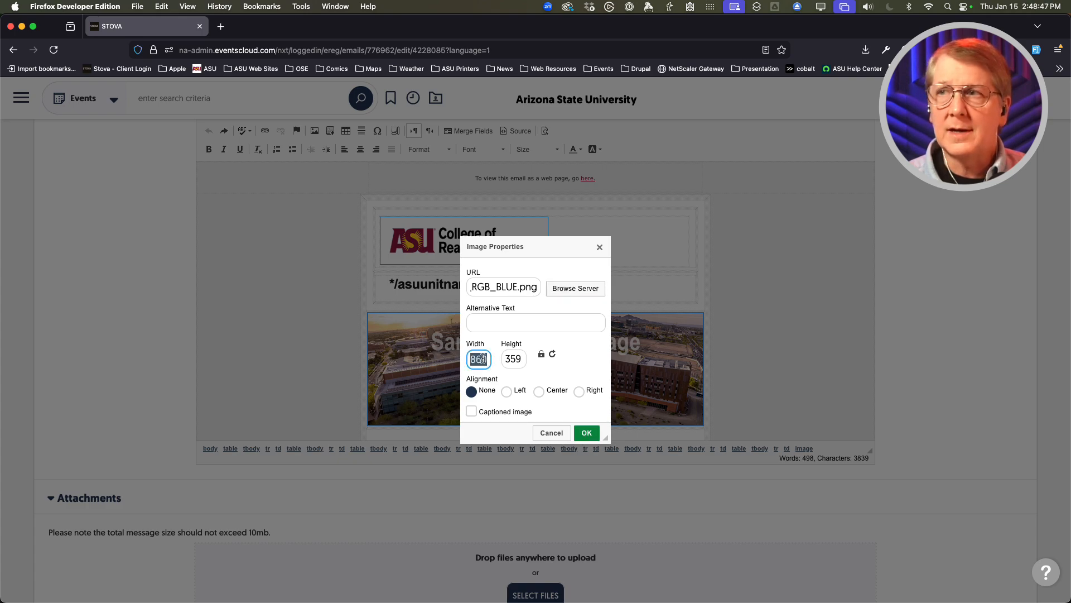
type("599")
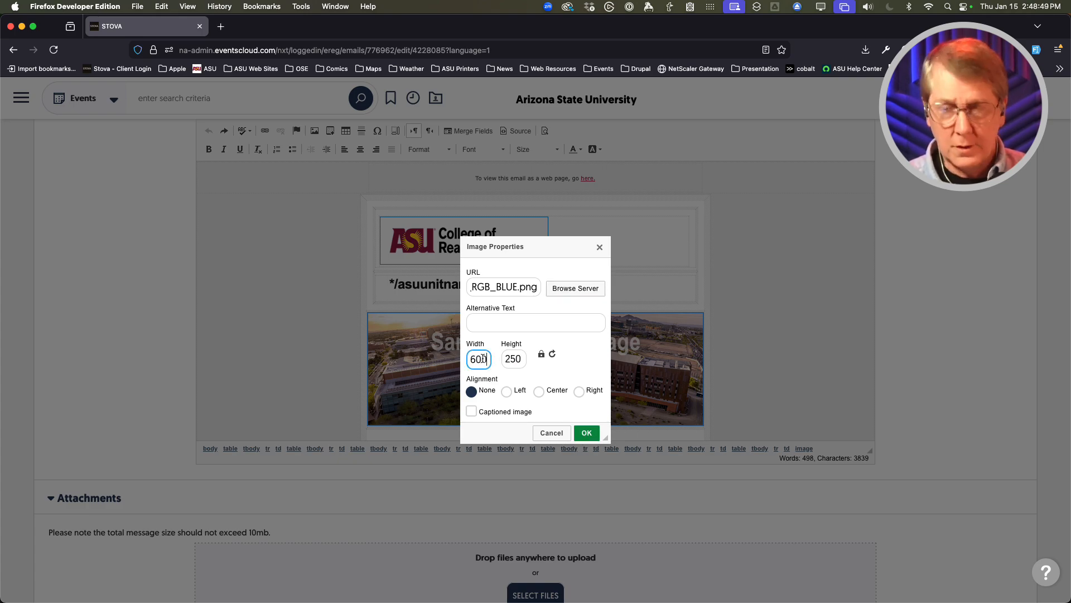
key("Tab")
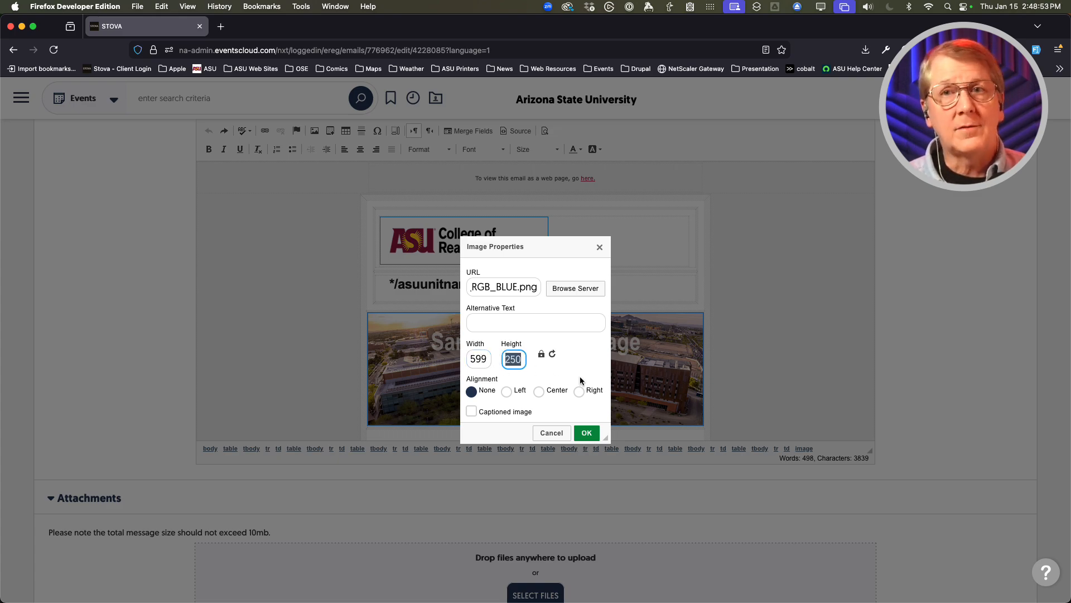
left_click(539, 321)
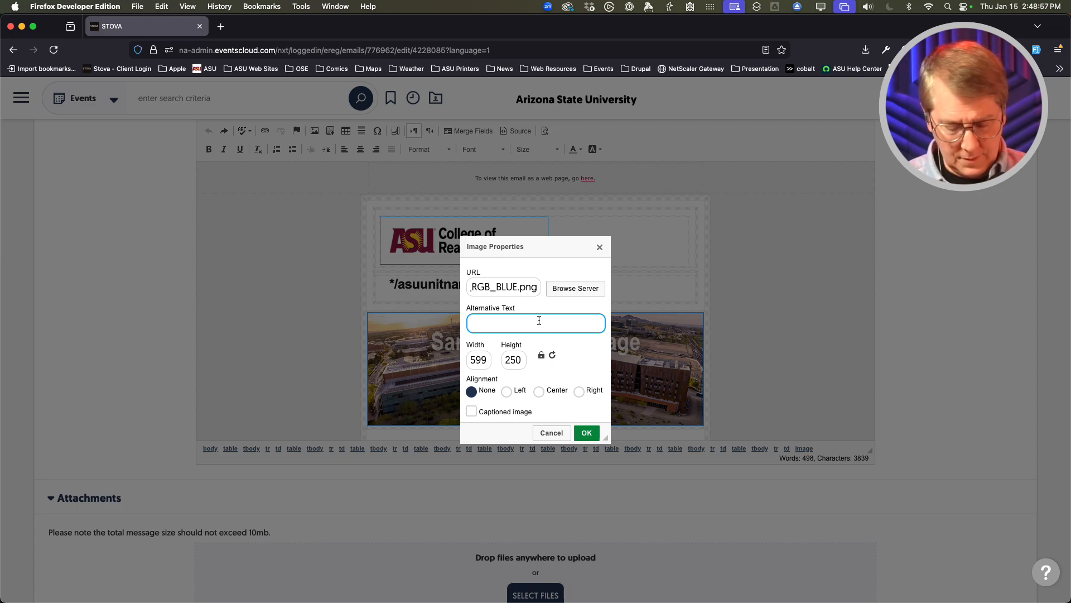
type("Stova C")
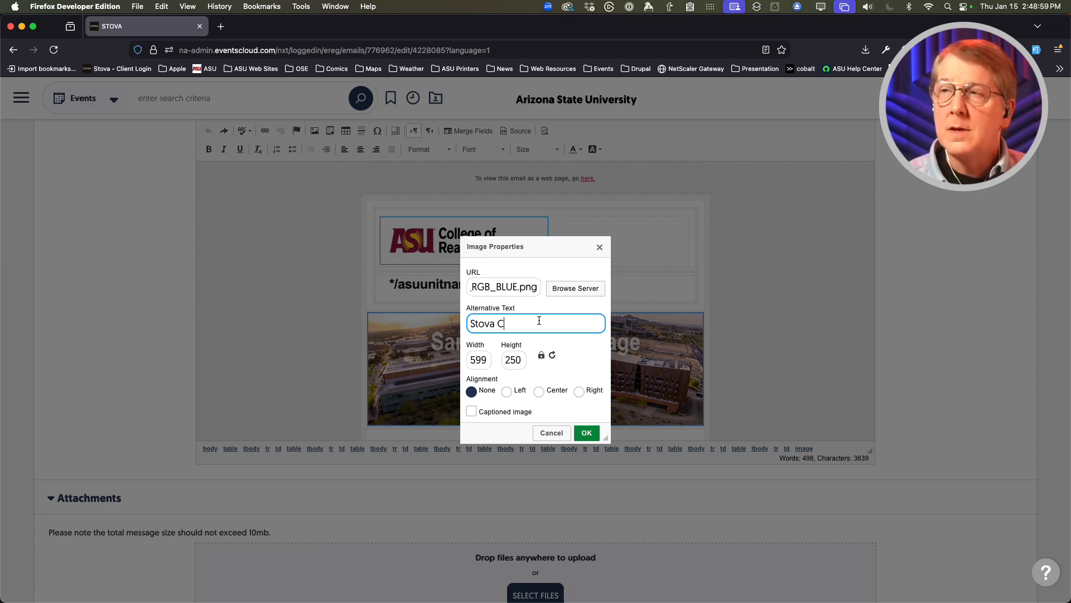
type("onference ")
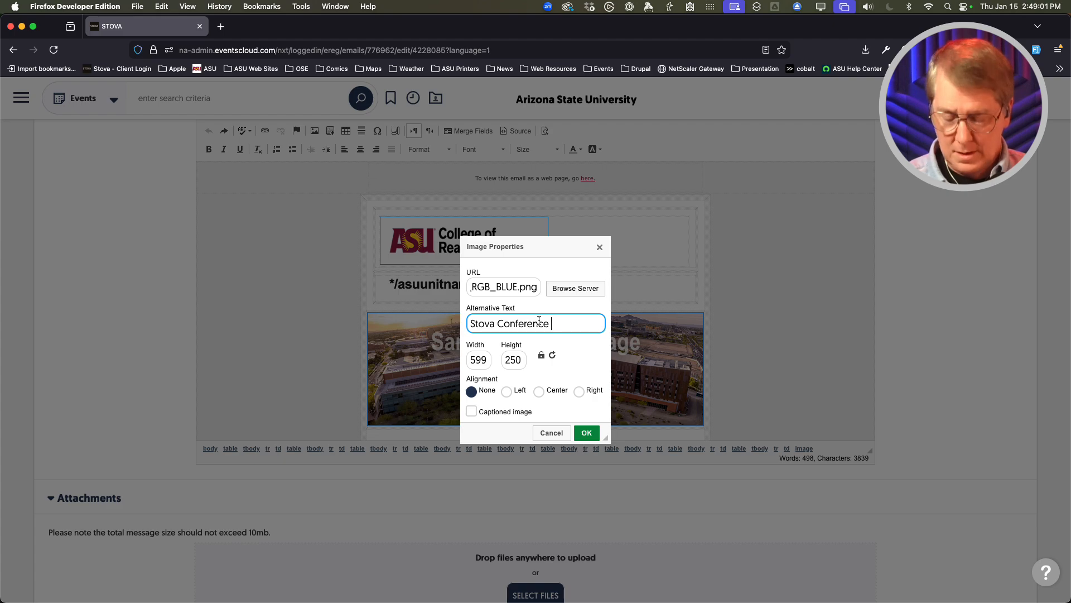
type("+ E")
type("xpor")
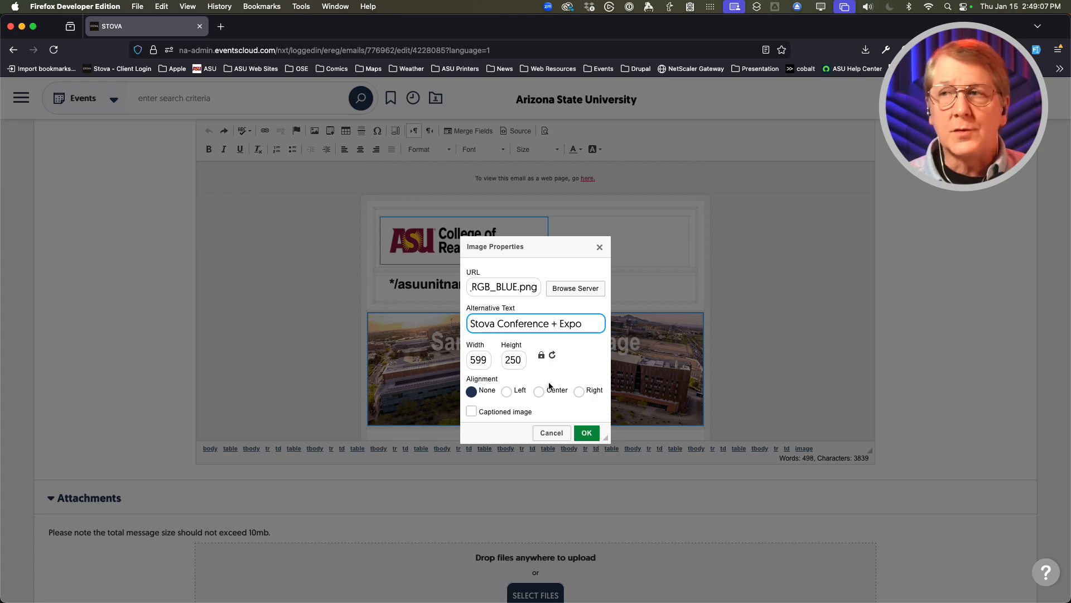
left_click(585, 433)
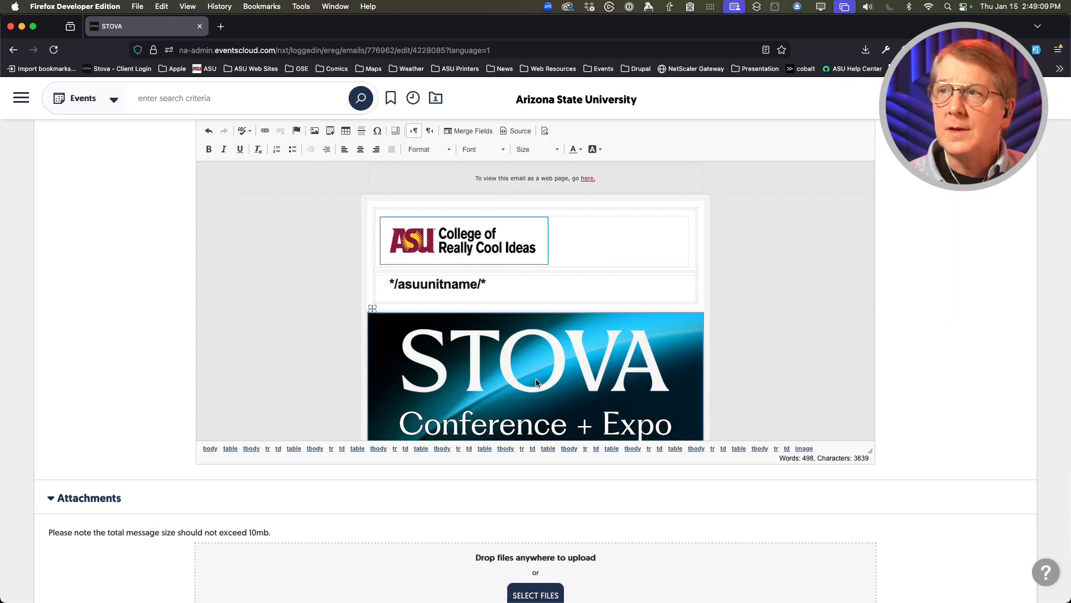
Save the updated email content while staying on the page
scroll(544, 385, "down", 2)
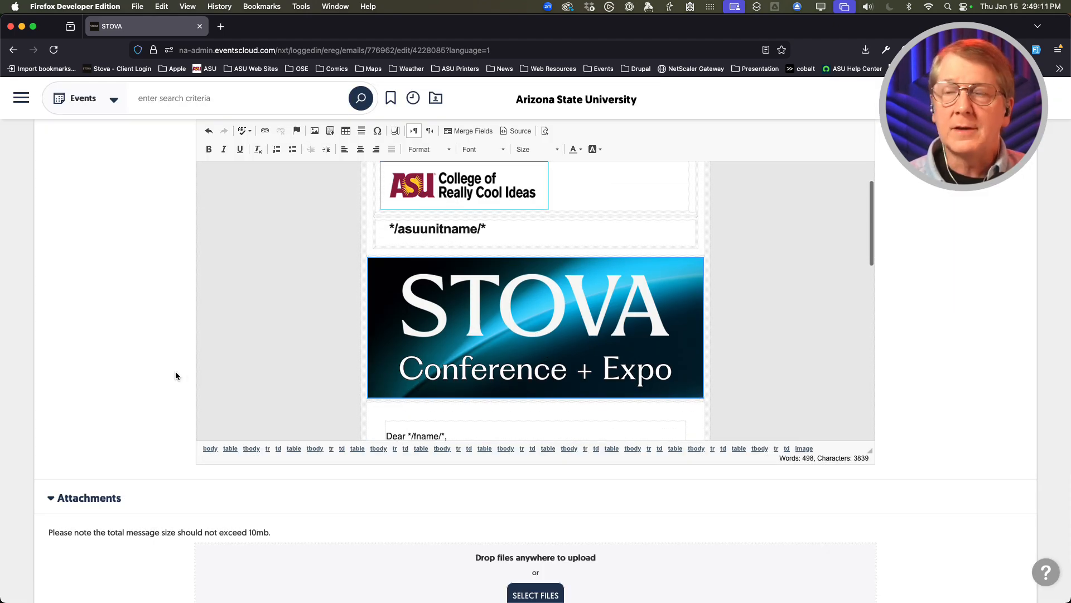
scroll(175, 371, "down", 3)
left_click(445, 560)
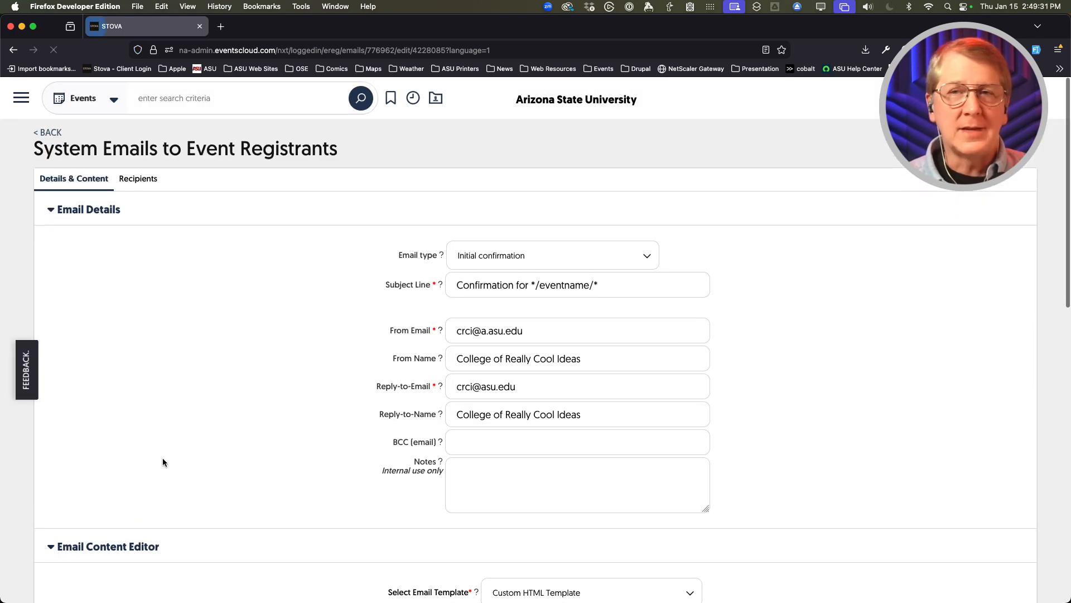
Open the email's HTML source to look through the code, then return to the visual editor
scroll(179, 408, "down", 10)
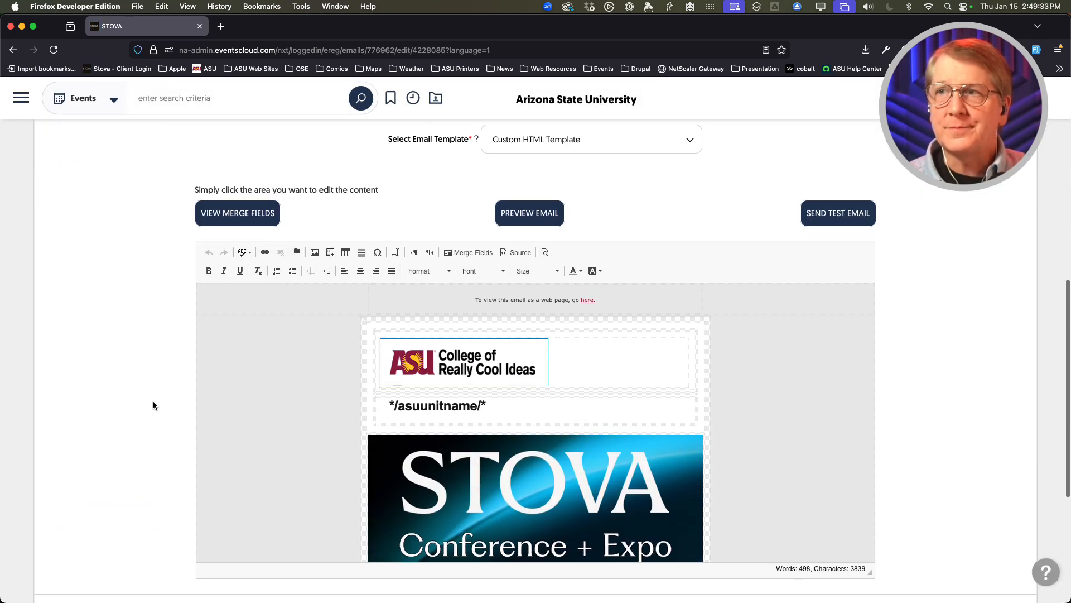
left_click(456, 368)
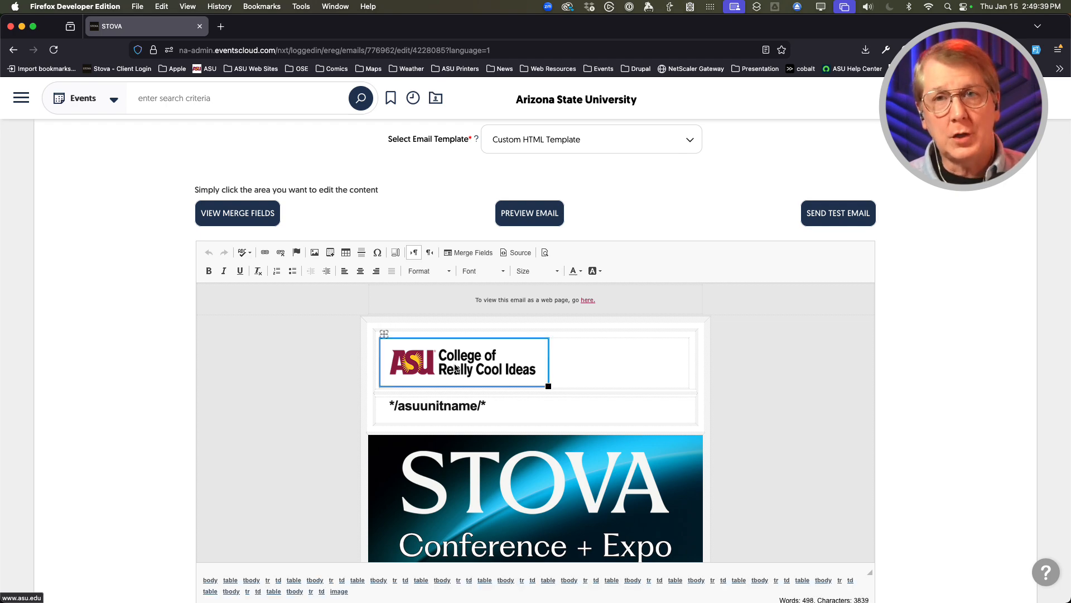
left_click(517, 253)
scroll(481, 452, "down", 3)
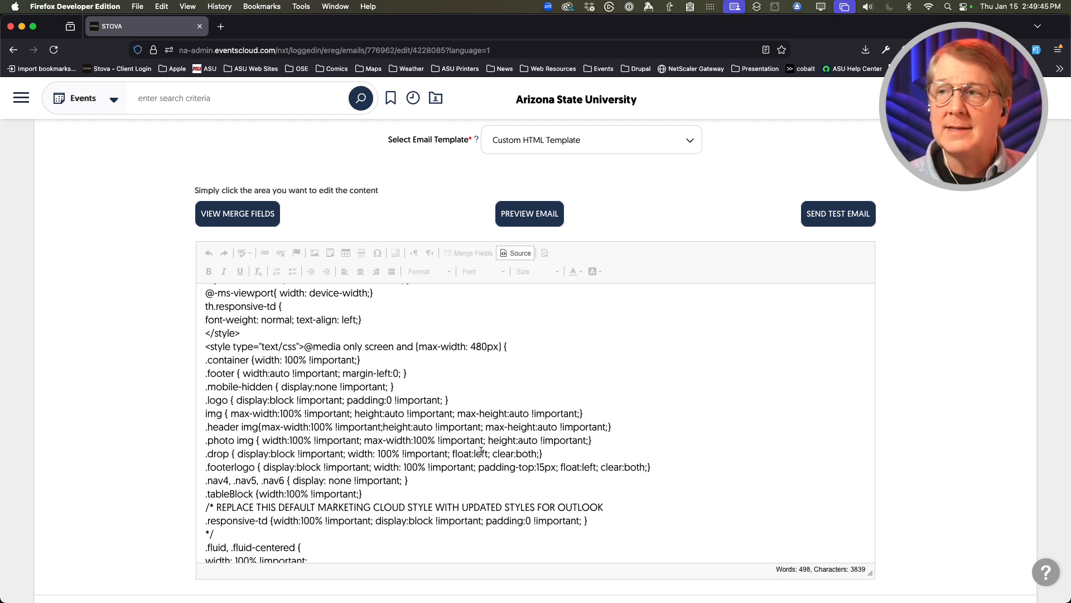
scroll(481, 452, "down", 5)
left_click(511, 253)
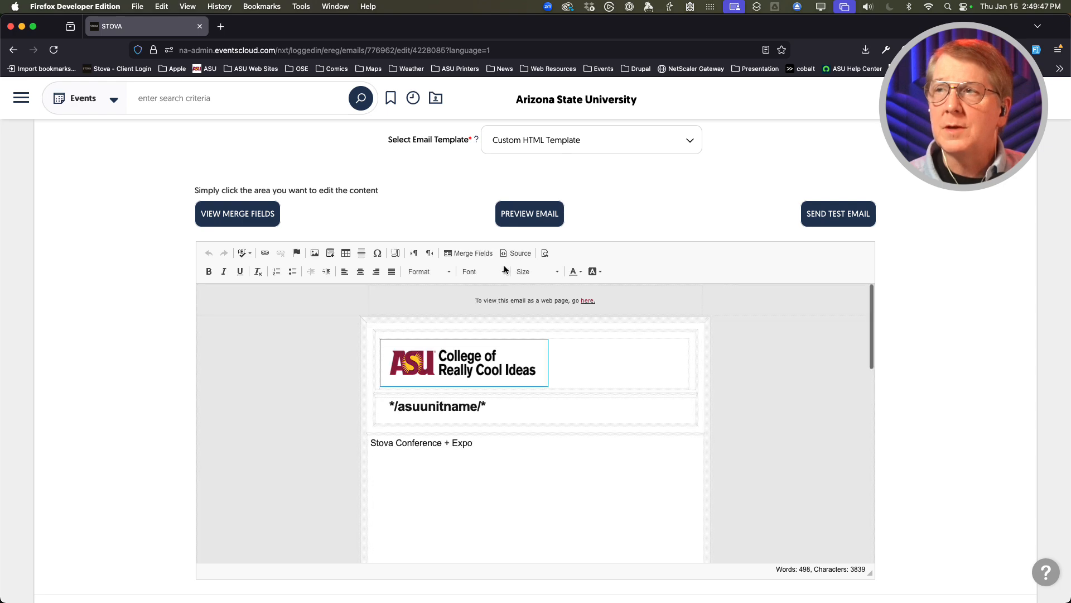
Copy the header logo's image file name from its properties and find it in the HTML source
double_click(443, 362)
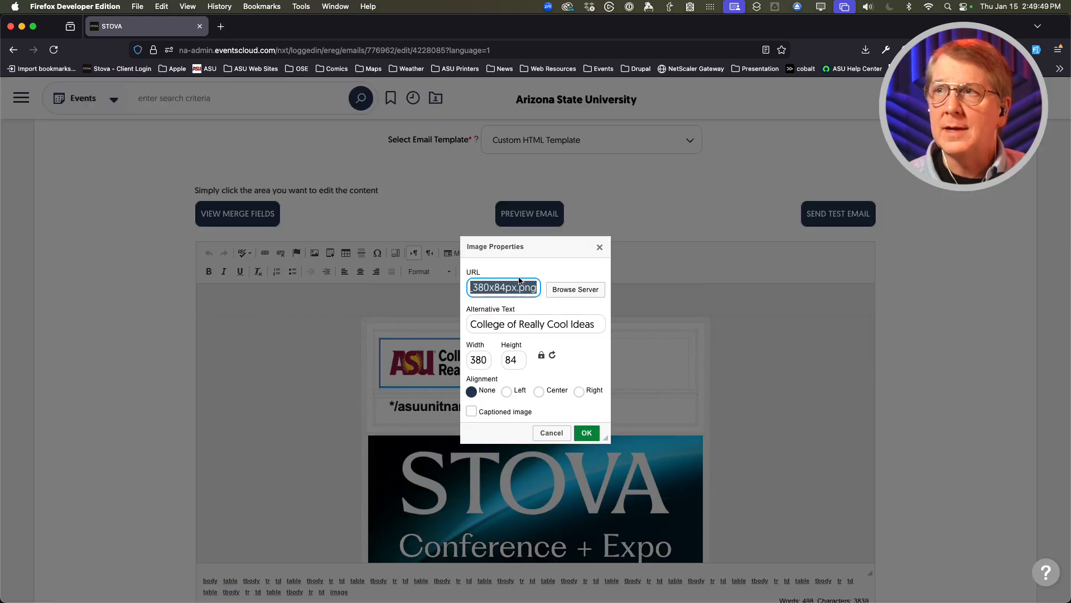
left_click(495, 285)
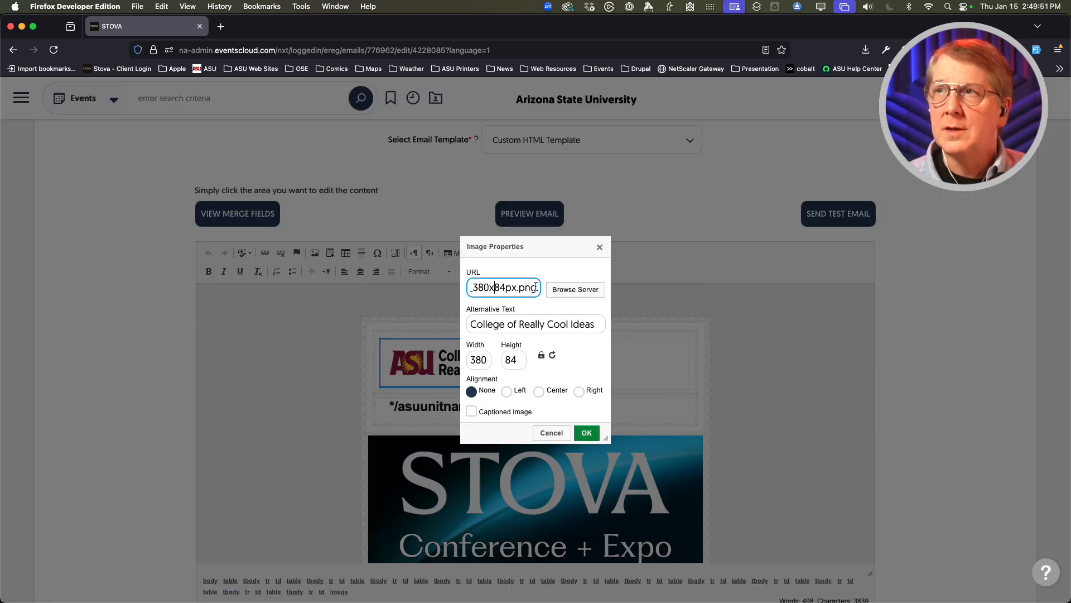
mouse_move(537, 287)
left_mouse_down()
mouse_move(445, 285)
mouse_move(561, 288)
mouse_move(519, 288)
left_mouse_up()
triple_click(511, 289)
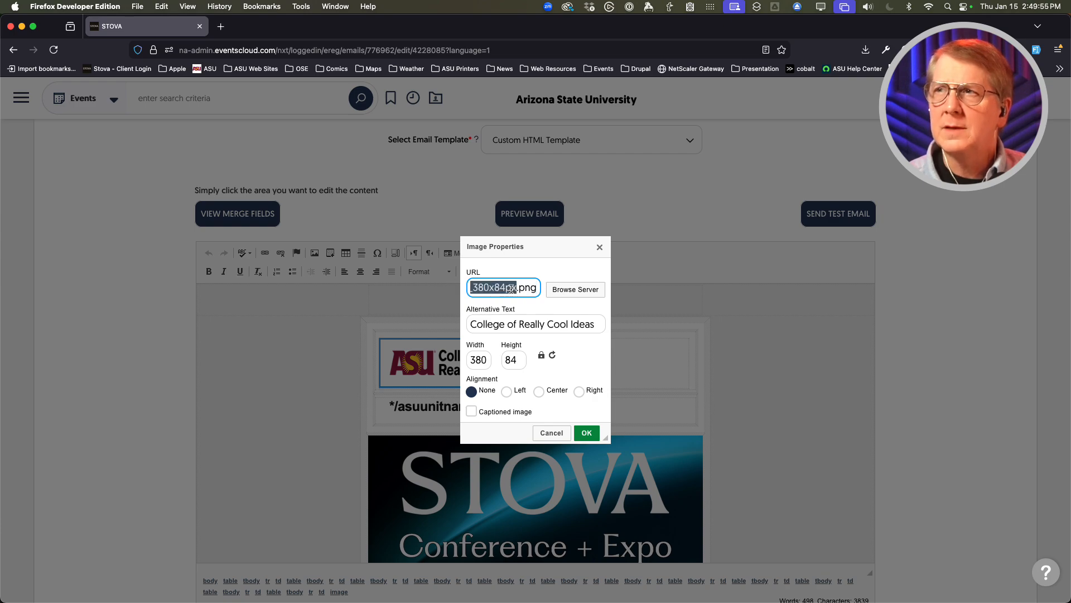
left_click(551, 434)
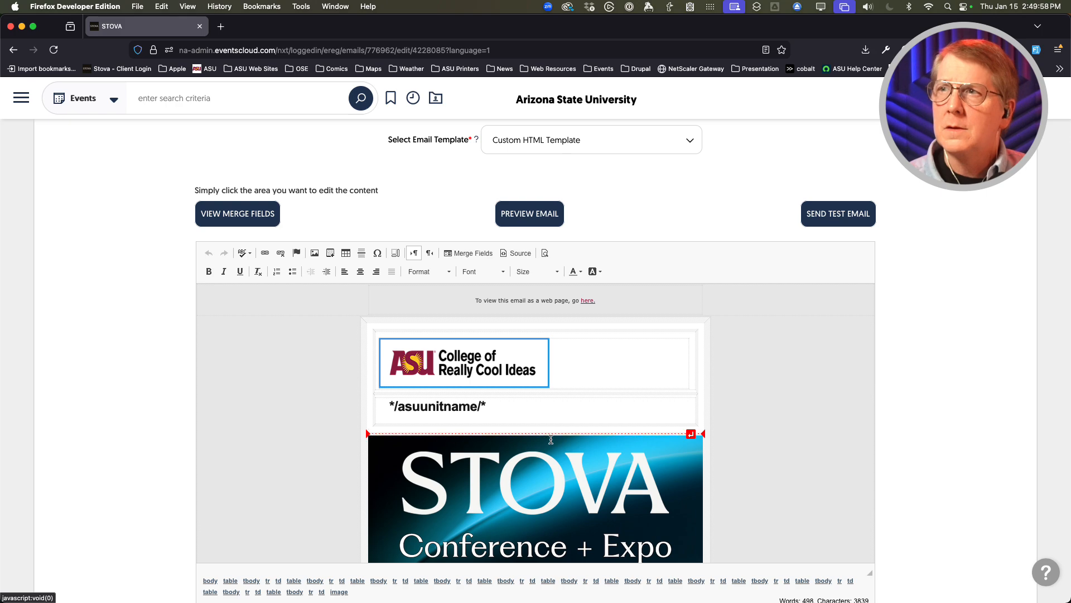
left_click(522, 253)
key("super+f")
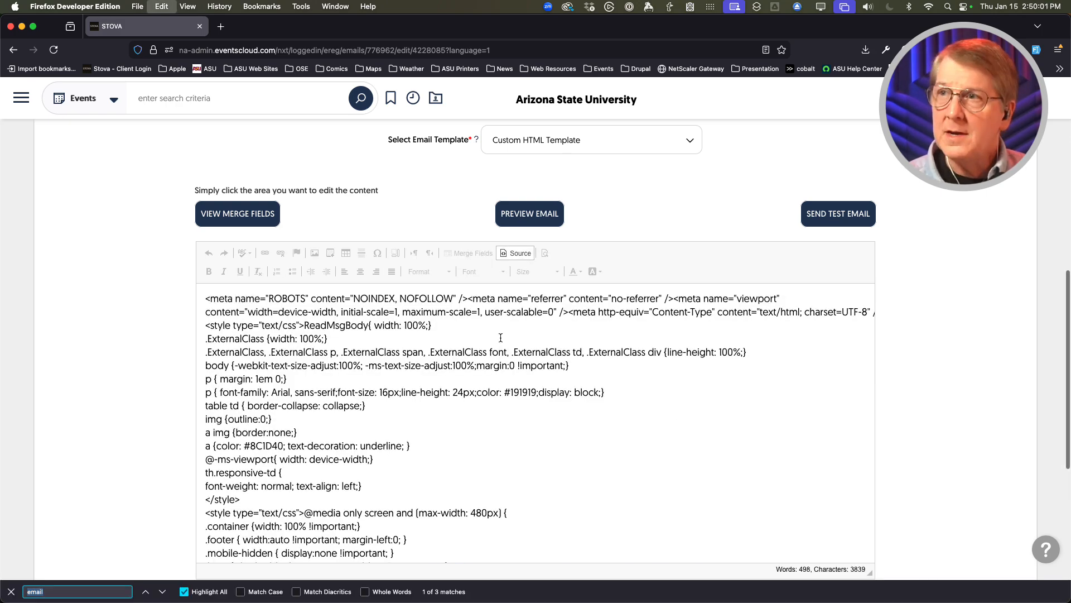
type("https://na-admin.eventscloud.com/file_uploads/1c463888b00afe40d4e11e5c39706c88_asu_crci_unendorsed_logo_email_380x84px.png")
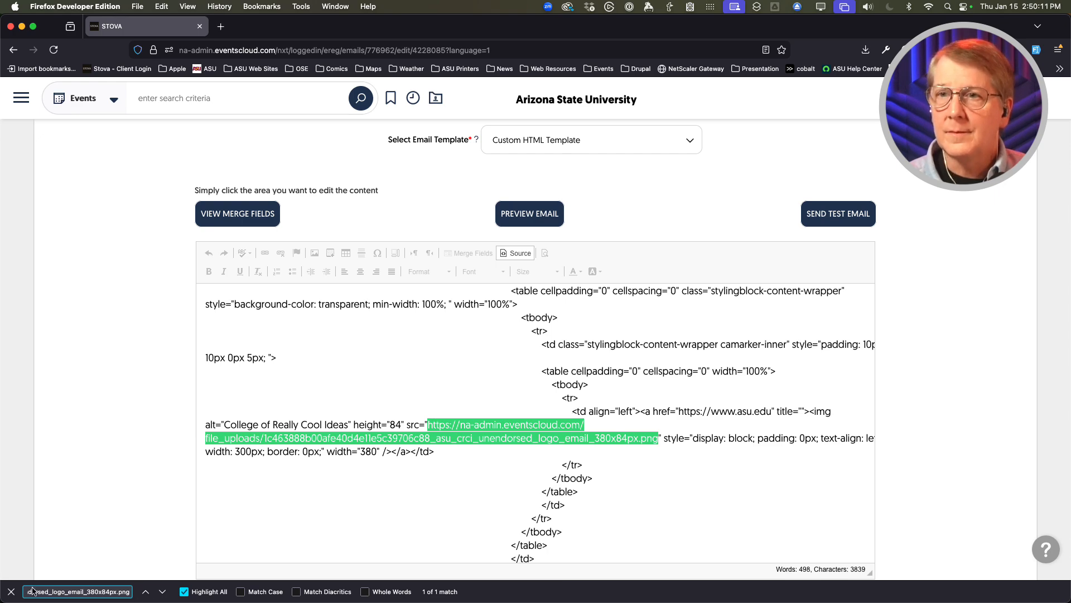
left_click(11, 591)
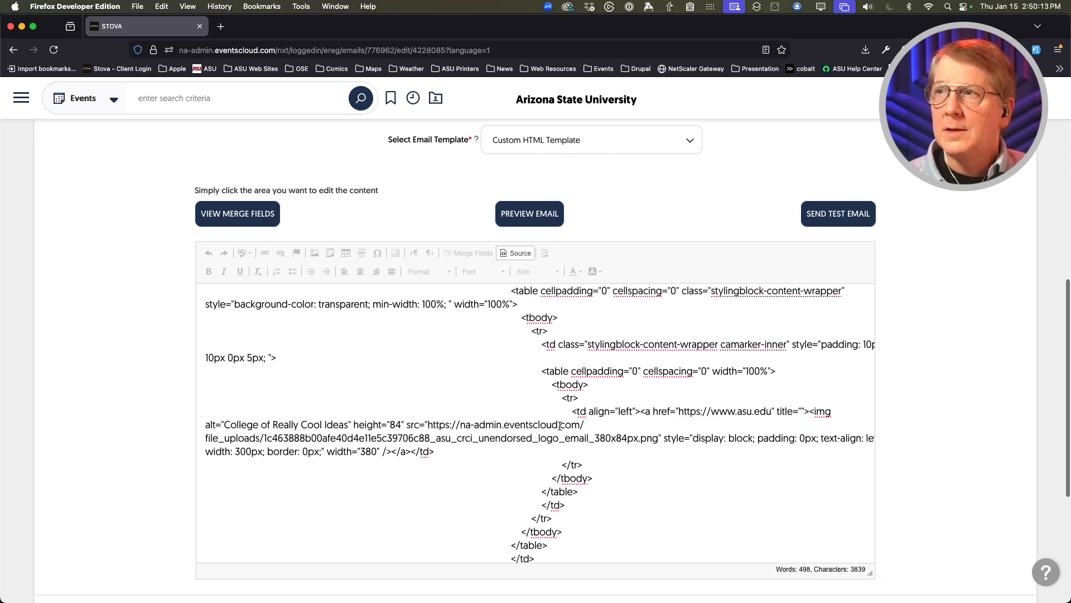
Remove the width="380" attribute and the width: 300px style from the header logo's img tag, then leave source view
left_click_drag(573, 413, 435, 451)
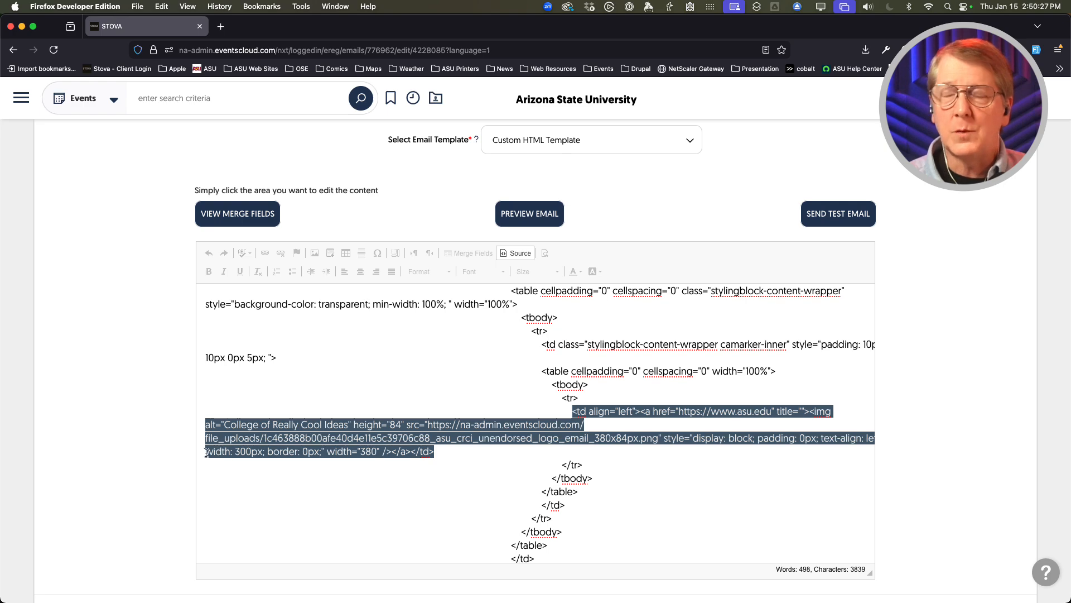
left_click(368, 455)
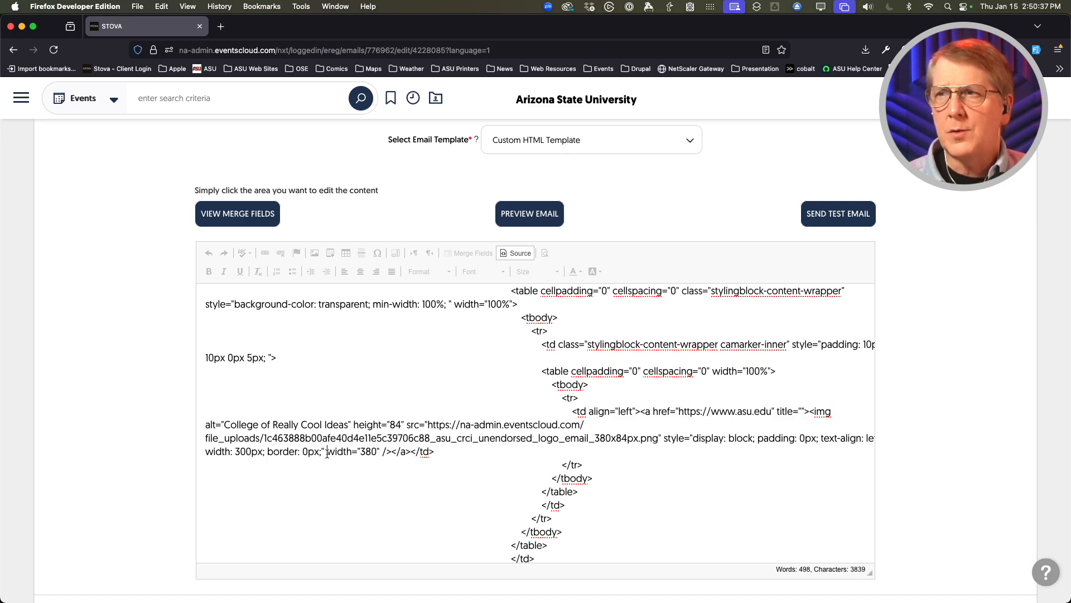
left_click_drag(327, 453, 380, 455)
key("BackSpace")
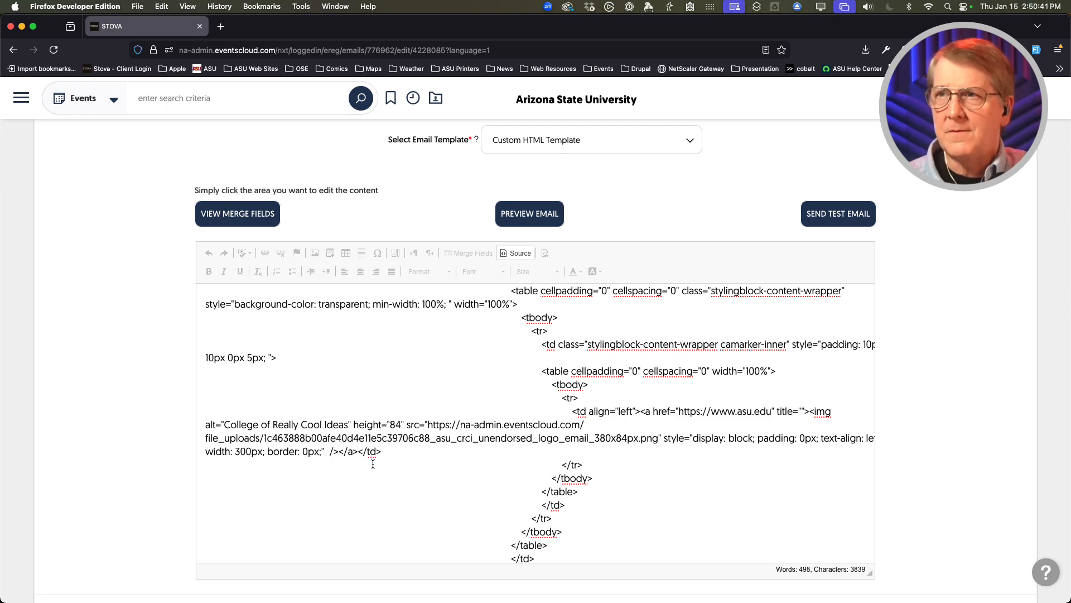
key("BackSpace")
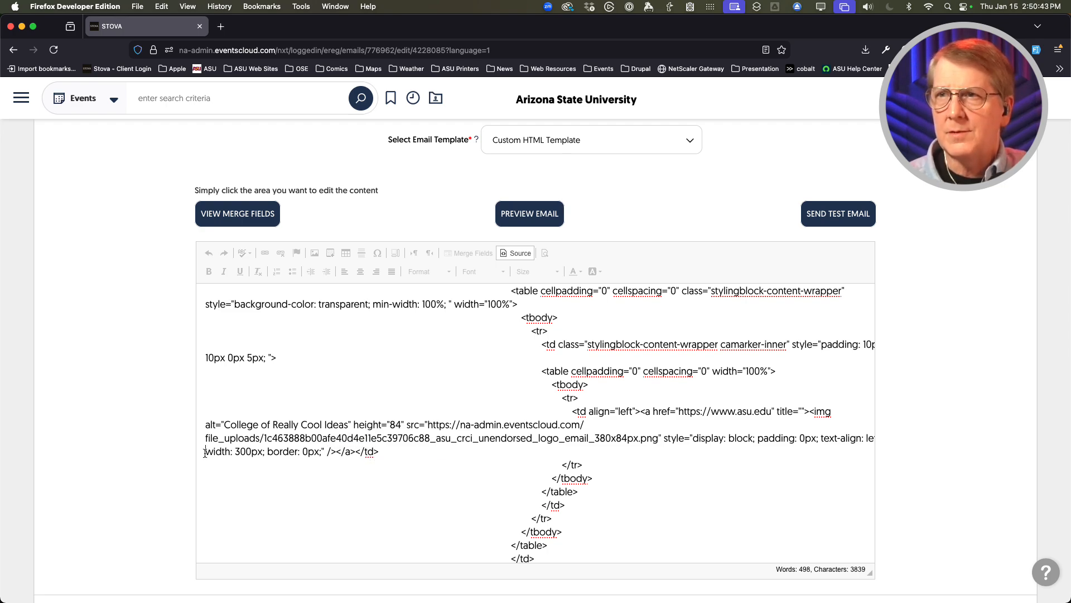
left_click_drag(204, 452, 266, 453)
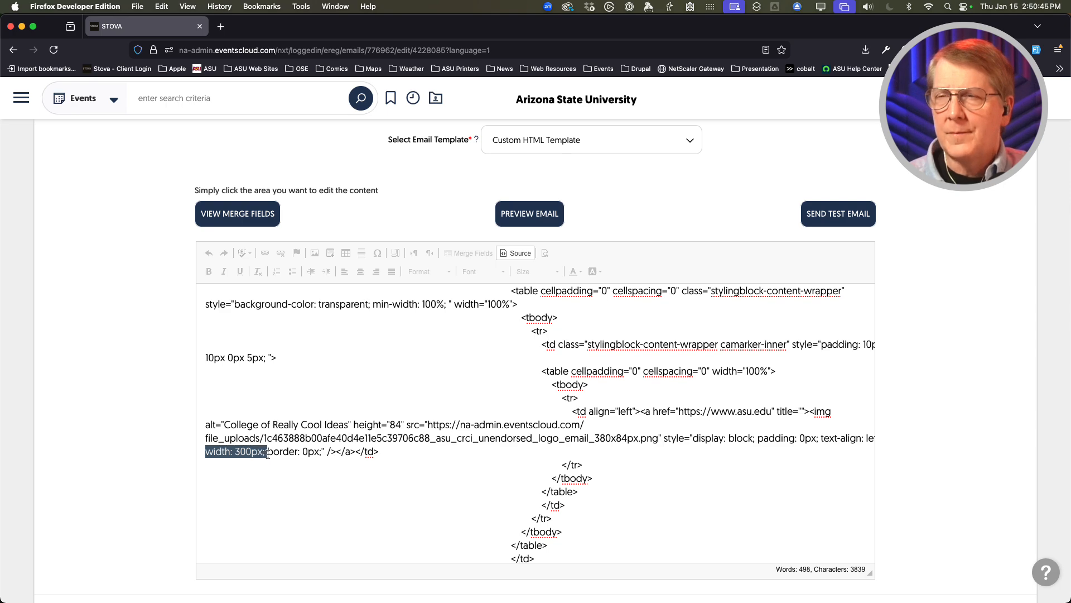
key("BackSpace")
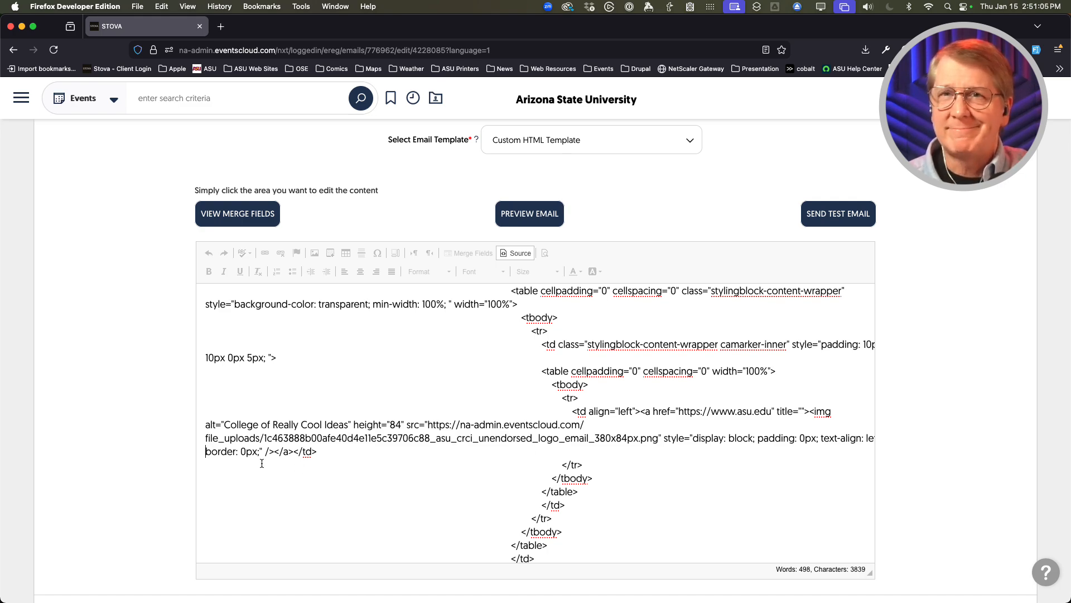
left_click(519, 254)
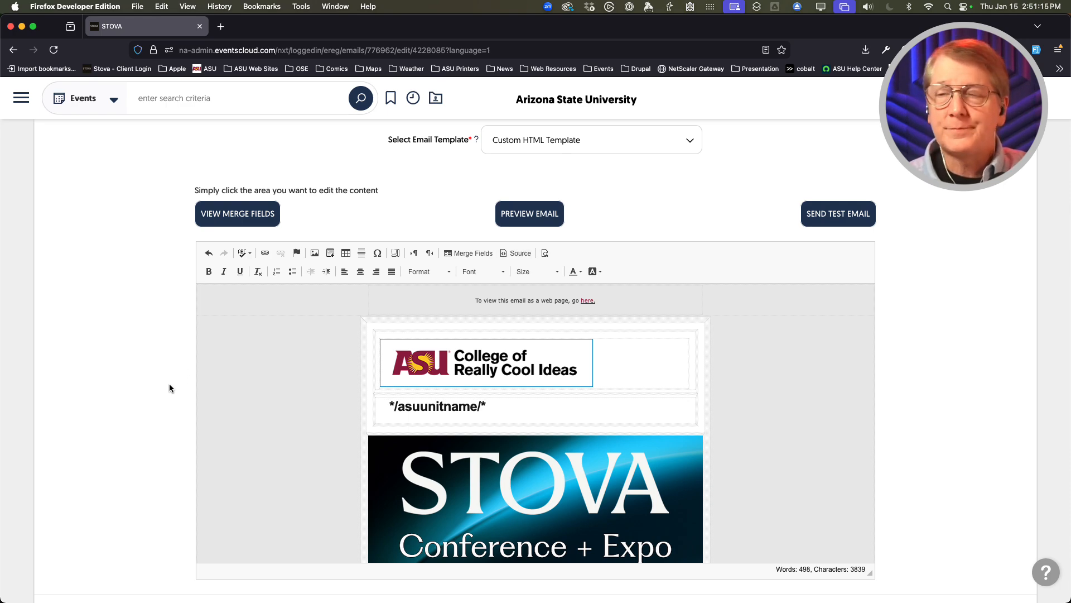
Save the email content while staying on the page
scroll(170, 386, "down", 1)
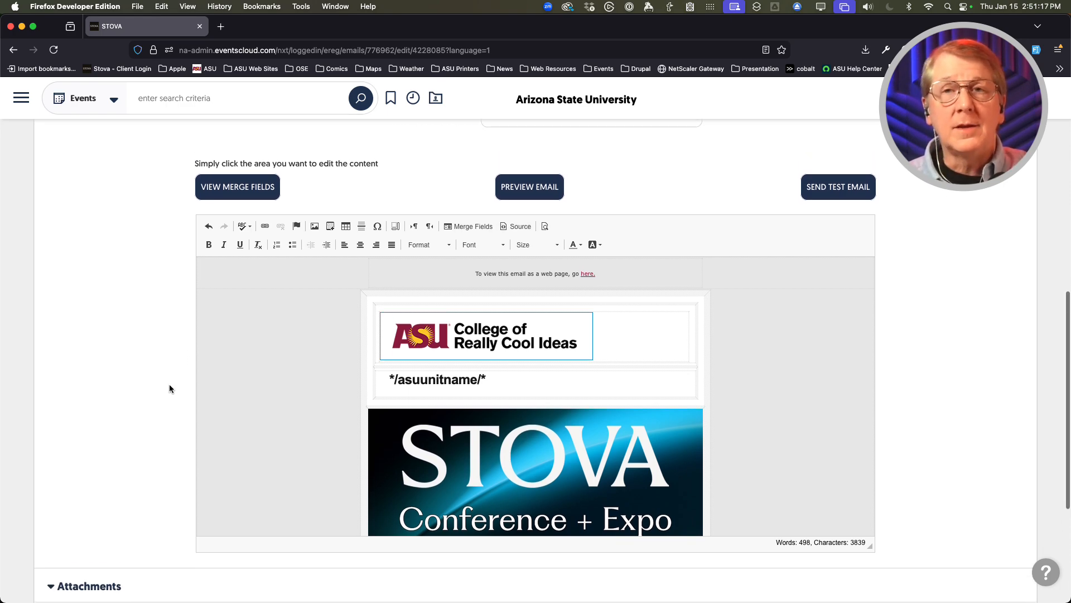
scroll(169, 385, "down", 5)
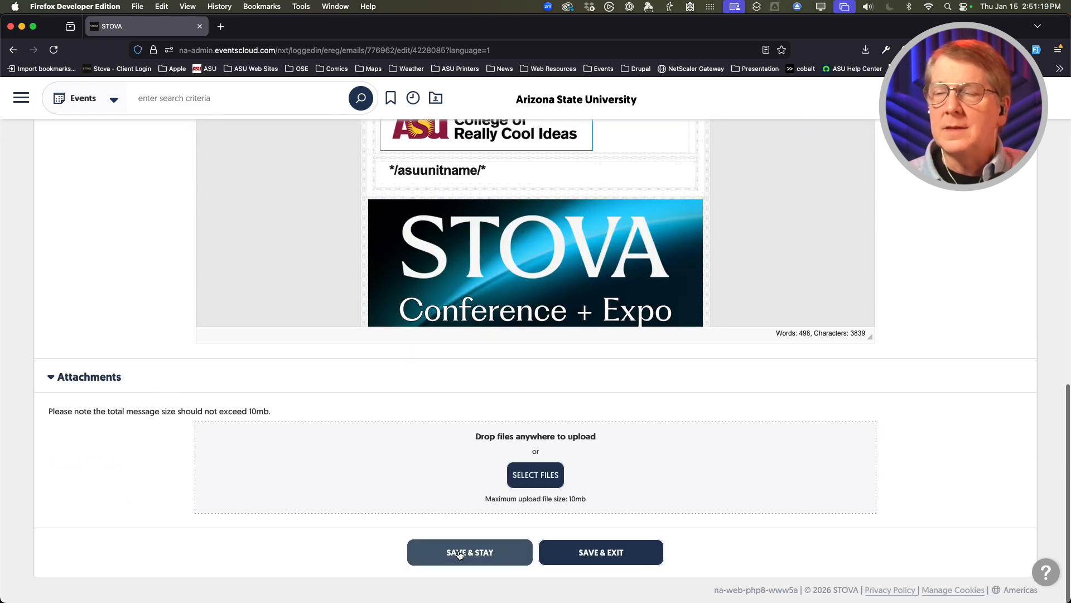
left_click(434, 551)
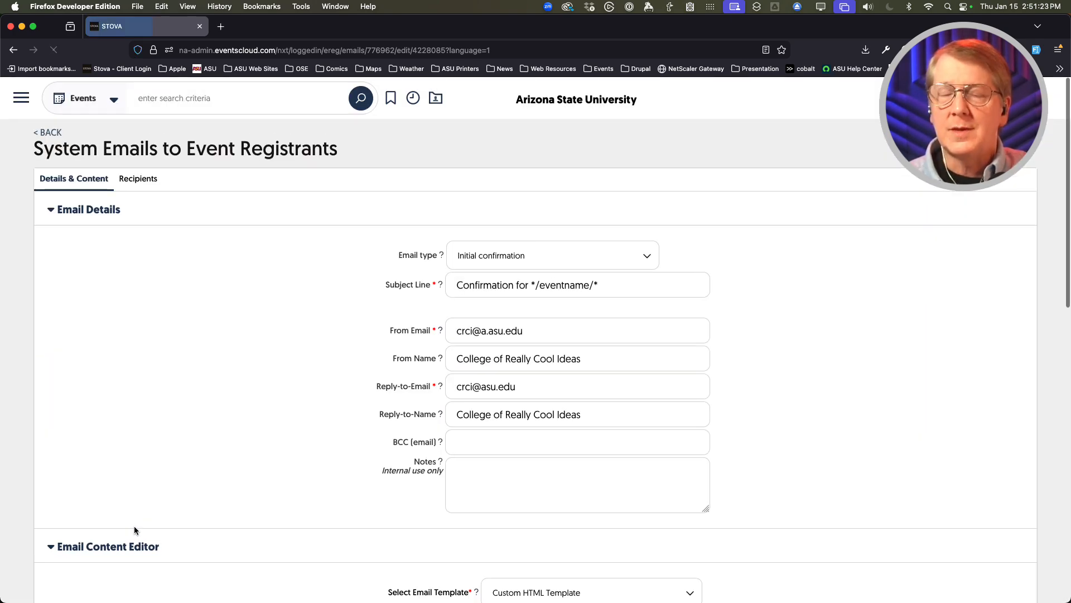
Review the resized header logo and the banner in the email content editor
scroll(199, 377, "down", 5)
scroll(179, 430, "down", 4)
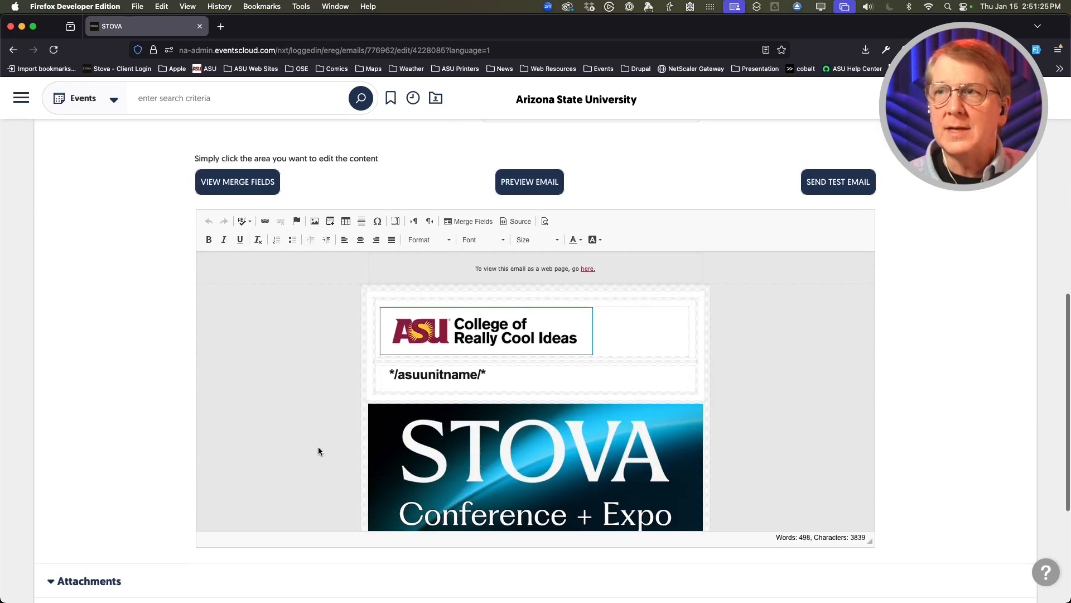
left_click(492, 451)
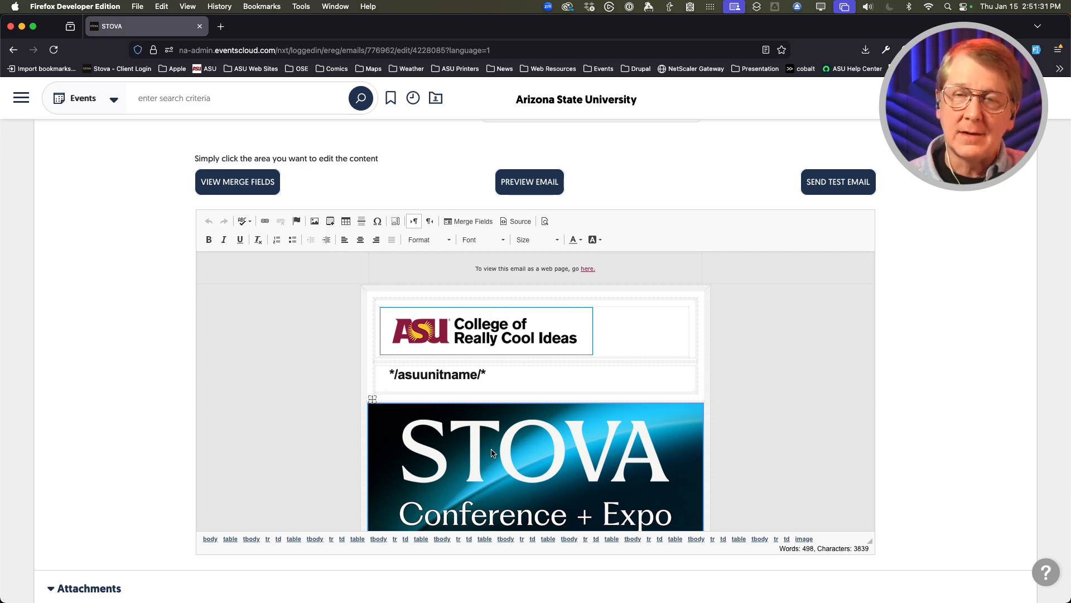
scroll(493, 452, "down", 3)
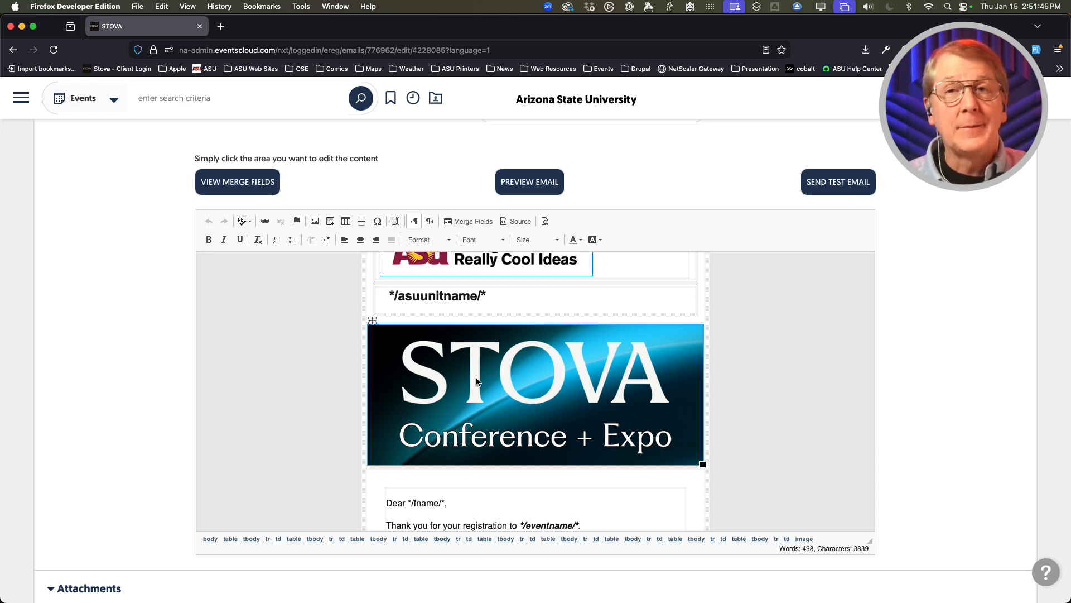
scroll(159, 387, "up", 3)
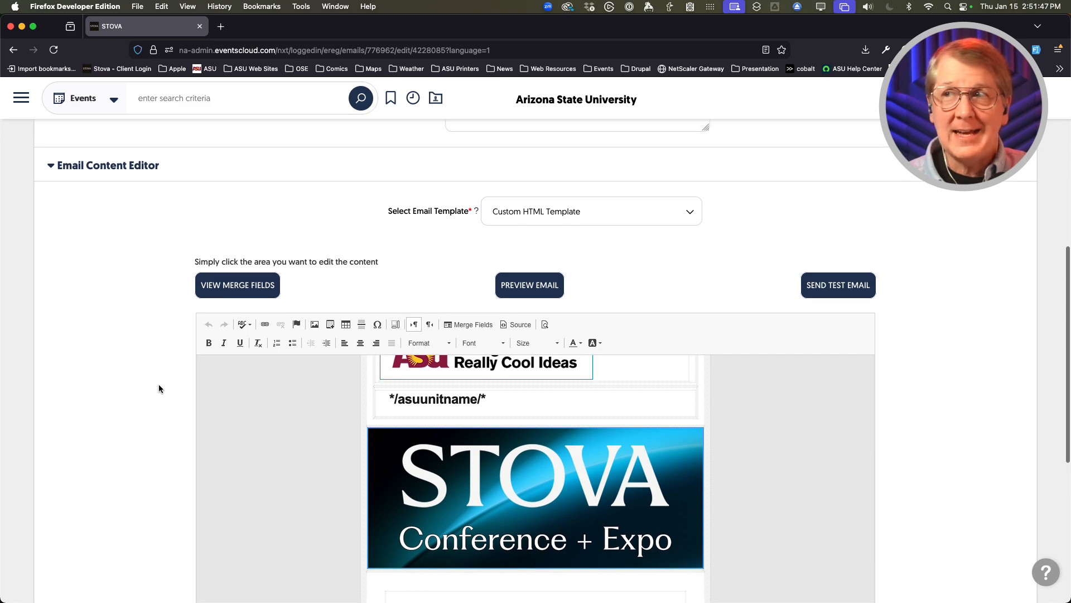
Search the HTML source for the banner image table and examine its markup
left_click(514, 324)
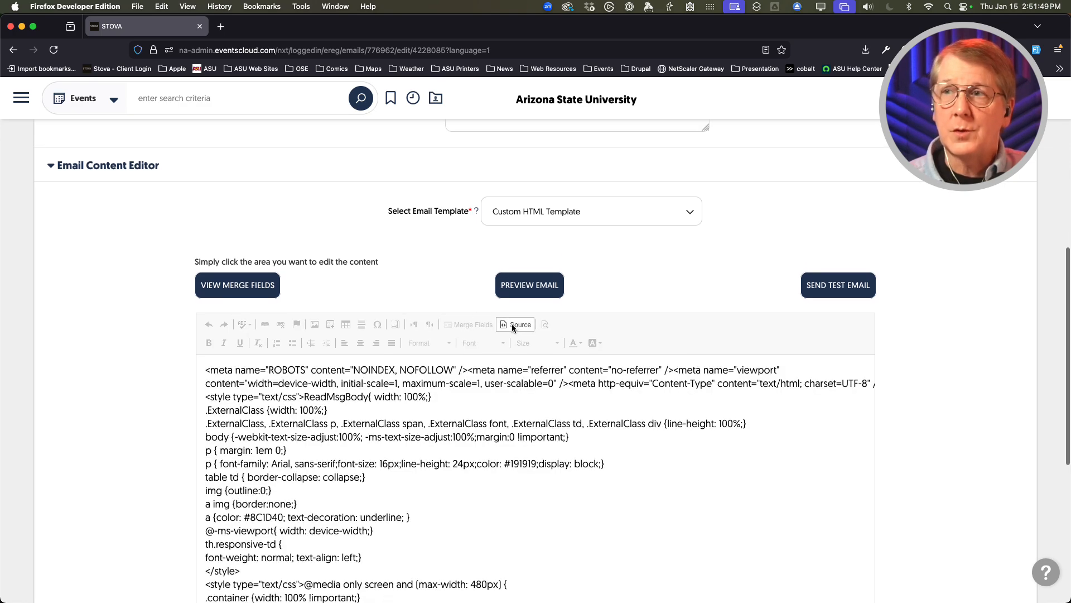
key("super+f")
type("ba")
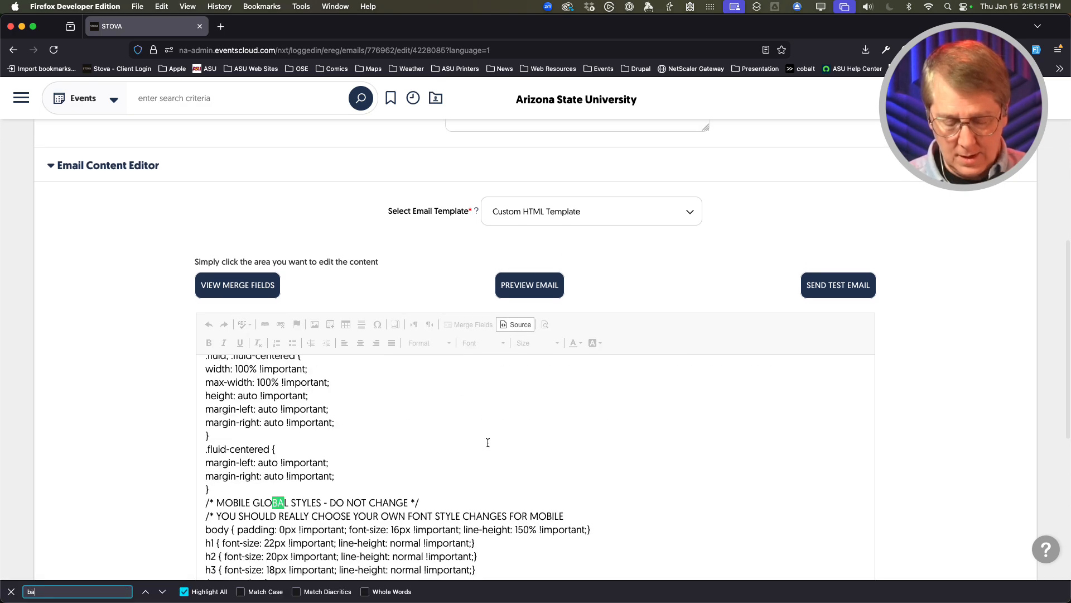
type("nner")
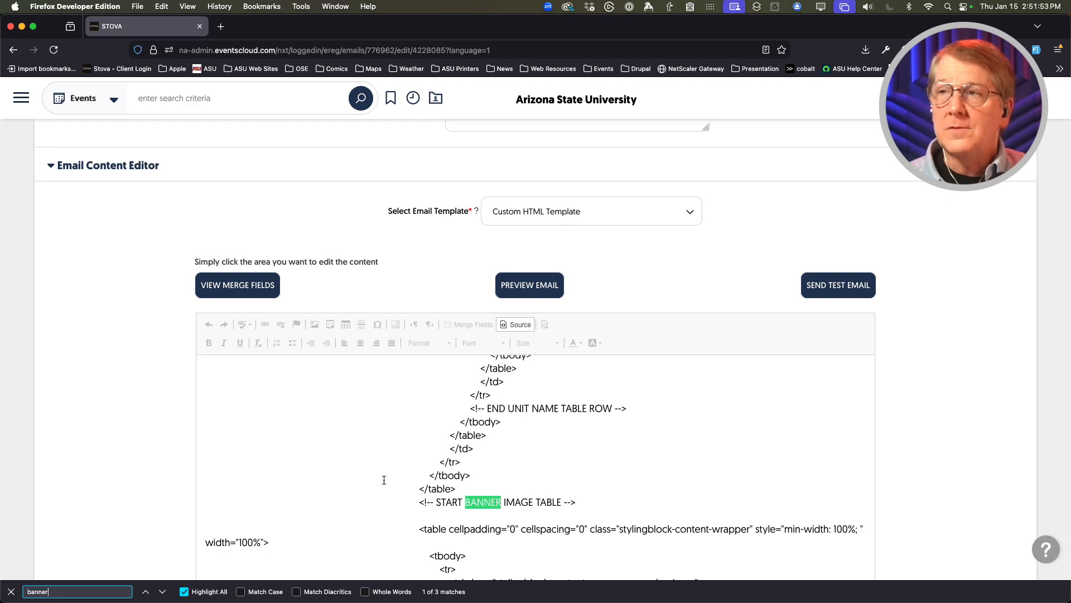
scroll(382, 478, "down", 3)
left_click_drag(415, 408, 580, 406)
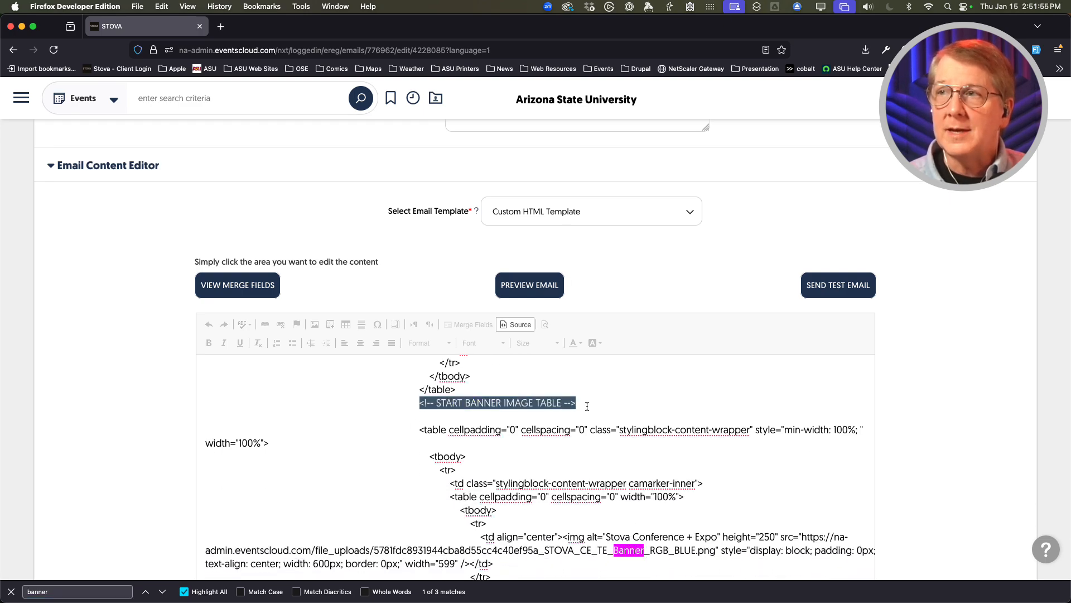
left_click(11, 591)
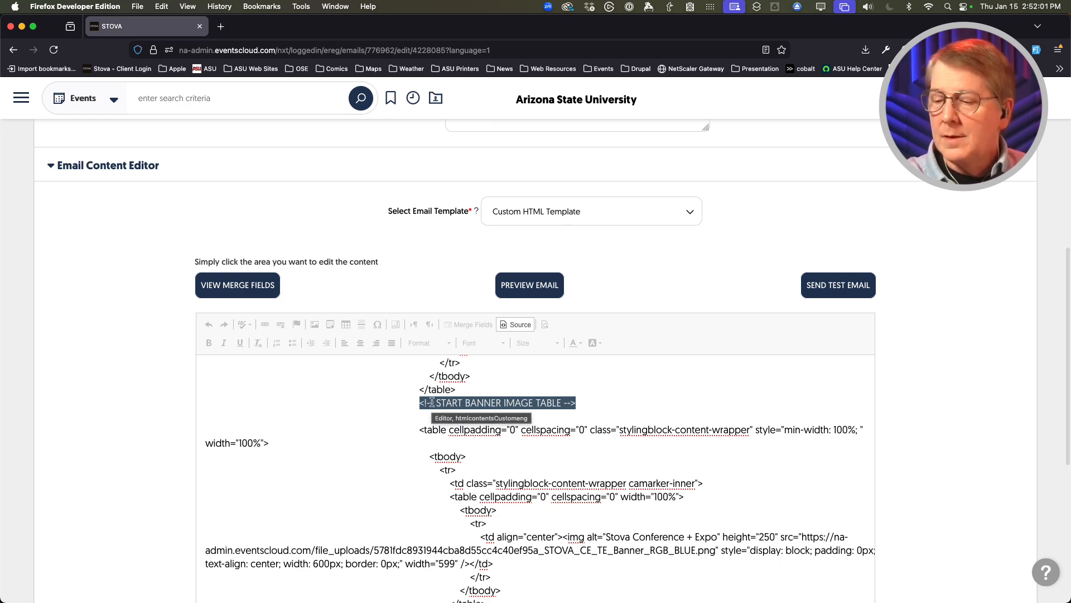
key("ctrl+alt+m")
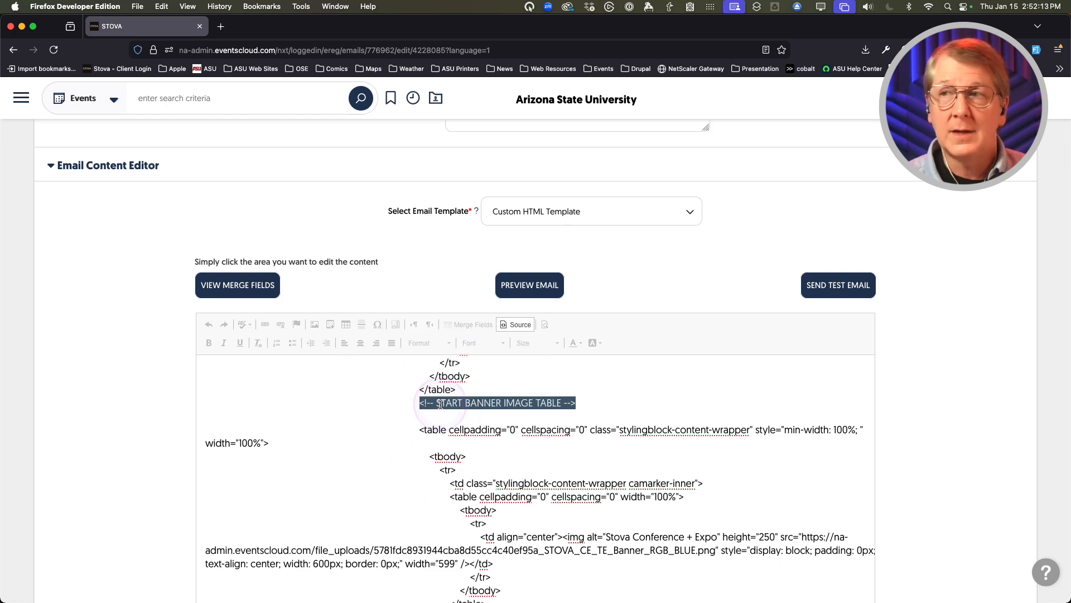
scroll(385, 417, "down", 1)
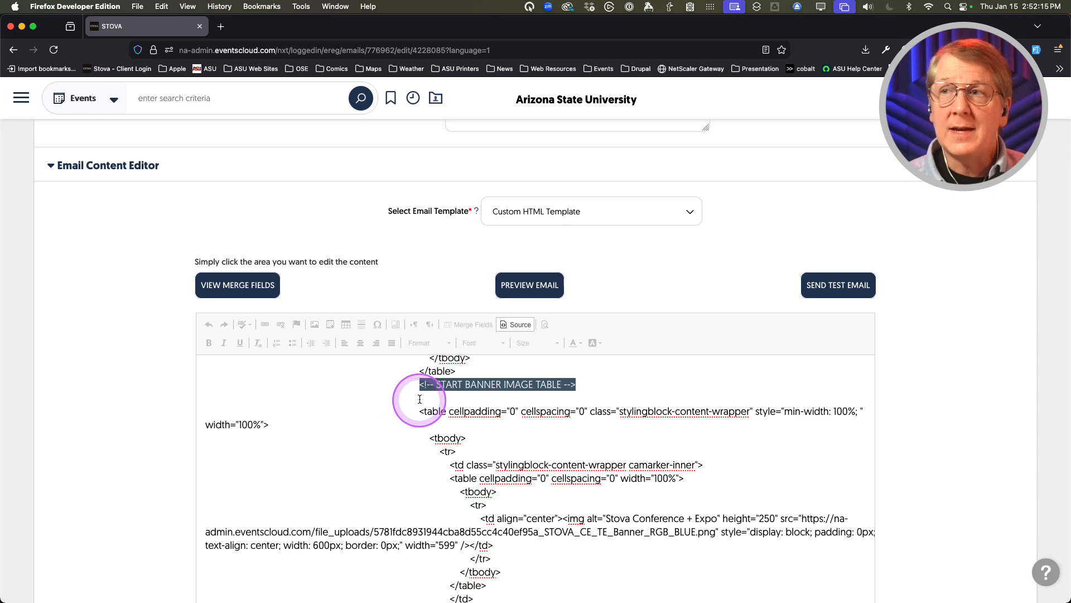
scroll(408, 407, "down", 7)
scroll(413, 424, "down", 2)
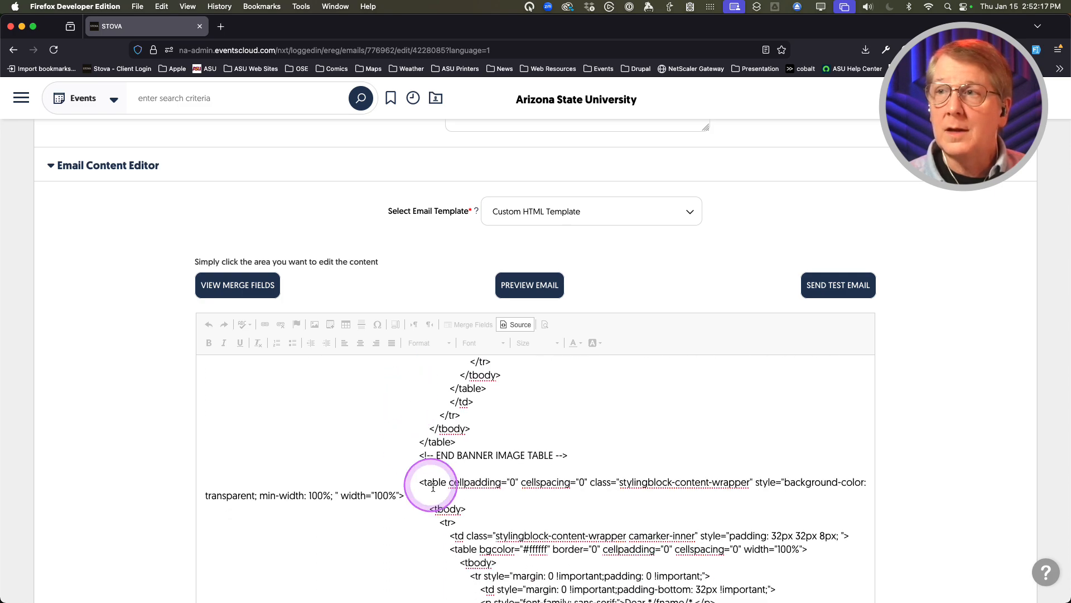
scroll(431, 449, "up", 9)
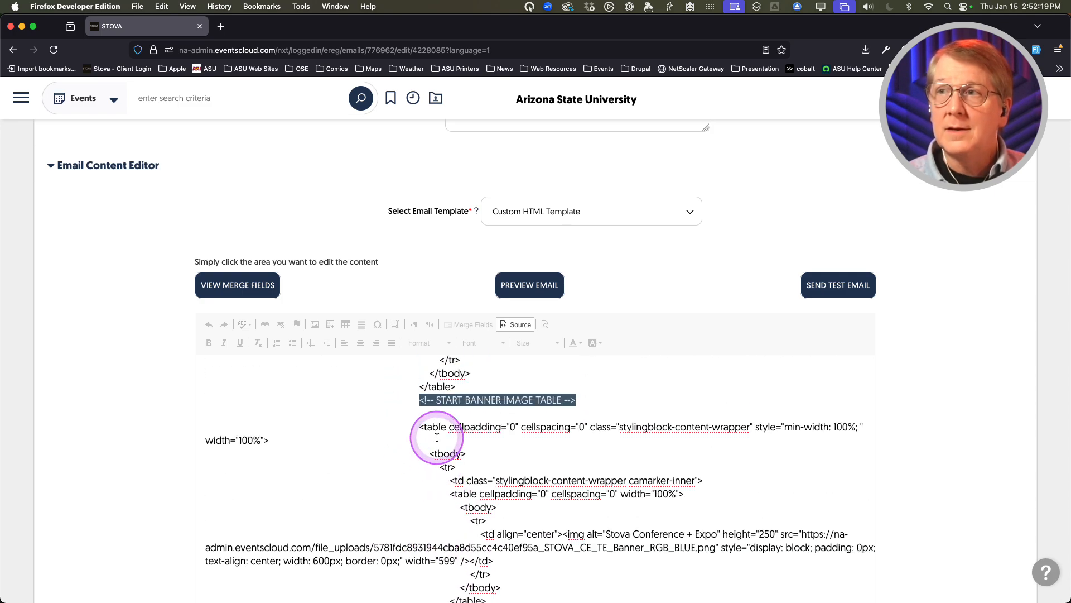
scroll(437, 397, "down", 3)
scroll(450, 409, "down", 4)
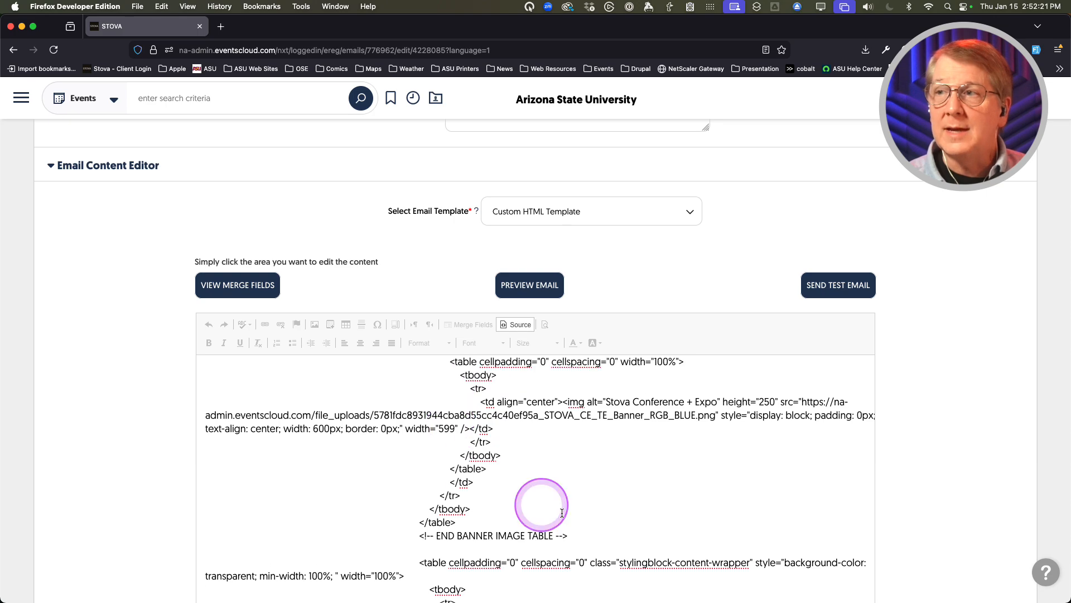
Highlight the full banner image table markup in the HTML source, then leave source view
triple_click(564, 539)
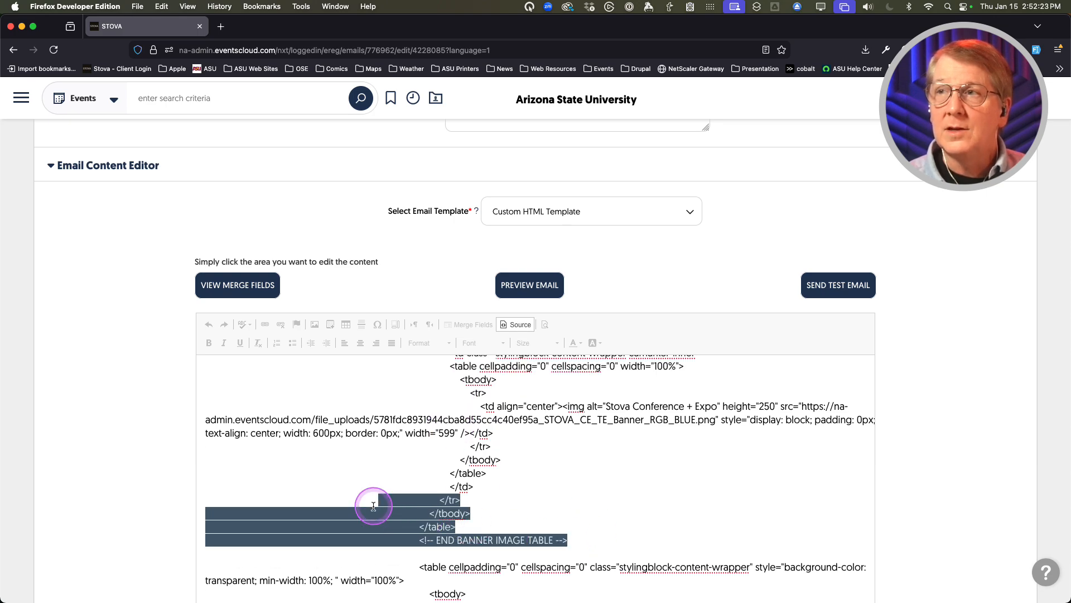
left_click_drag(373, 506, 205, 420)
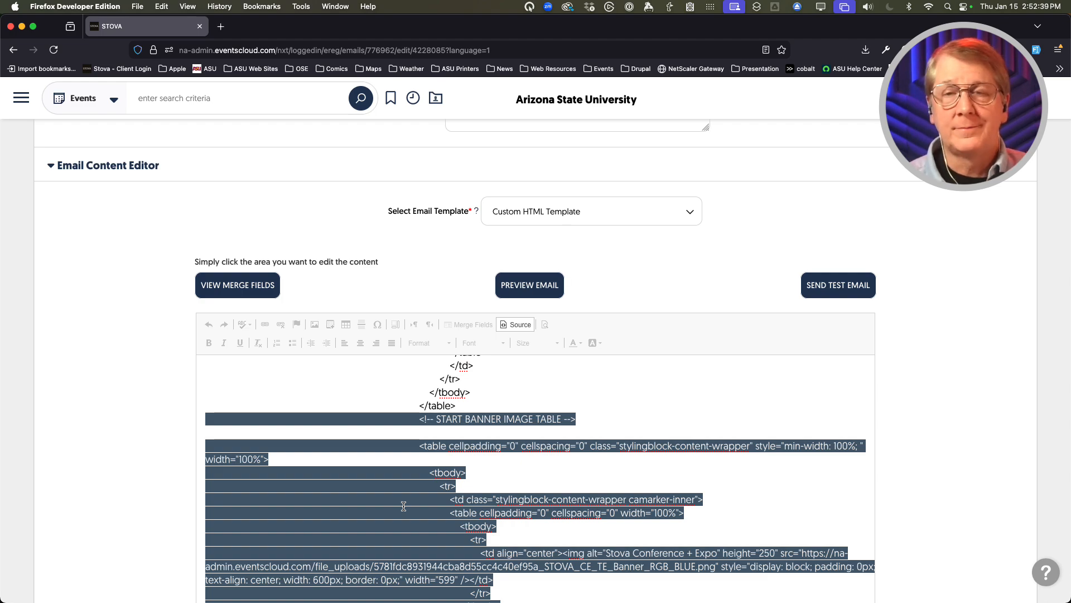
left_click(523, 324)
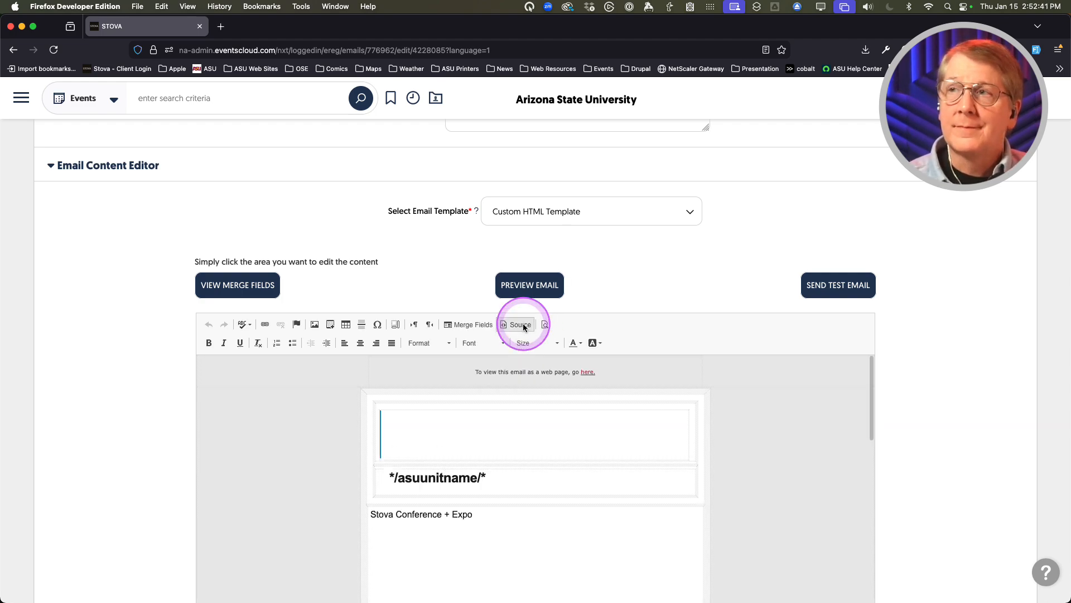
Scroll through the email content to review the banner and the message body text
scroll(139, 390, "down", 4)
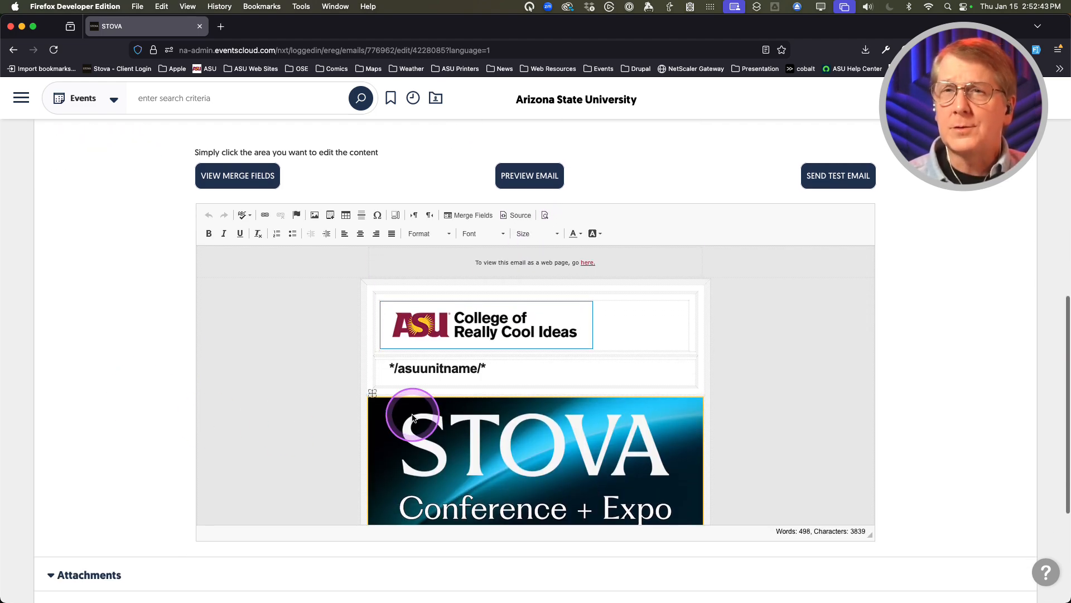
scroll(400, 416, "down", 1)
scroll(400, 415, "down", 4)
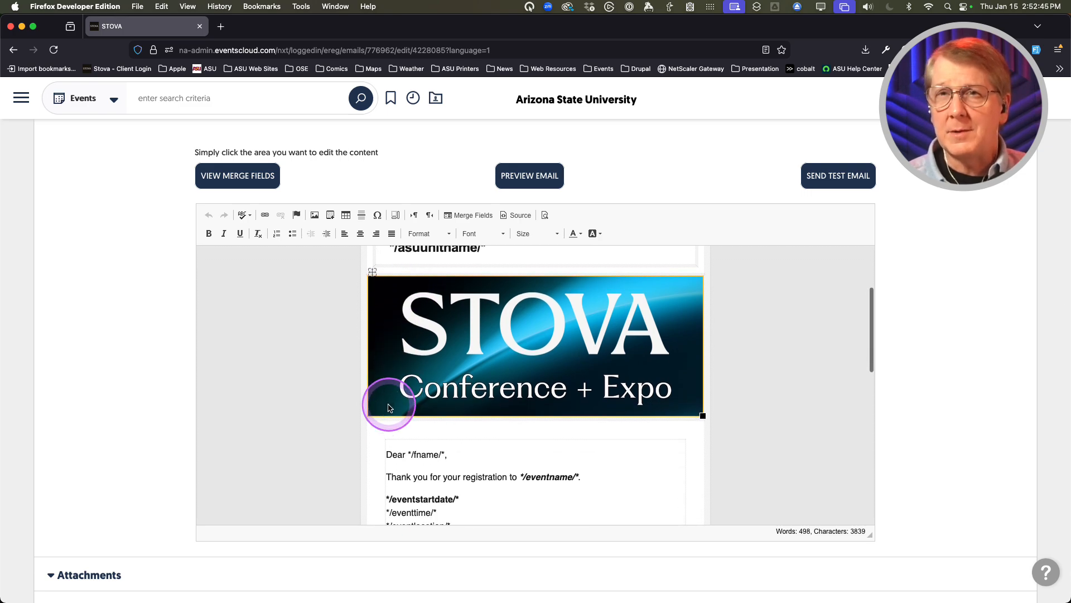
scroll(334, 406, "down", 1)
scroll(334, 406, "down", 2)
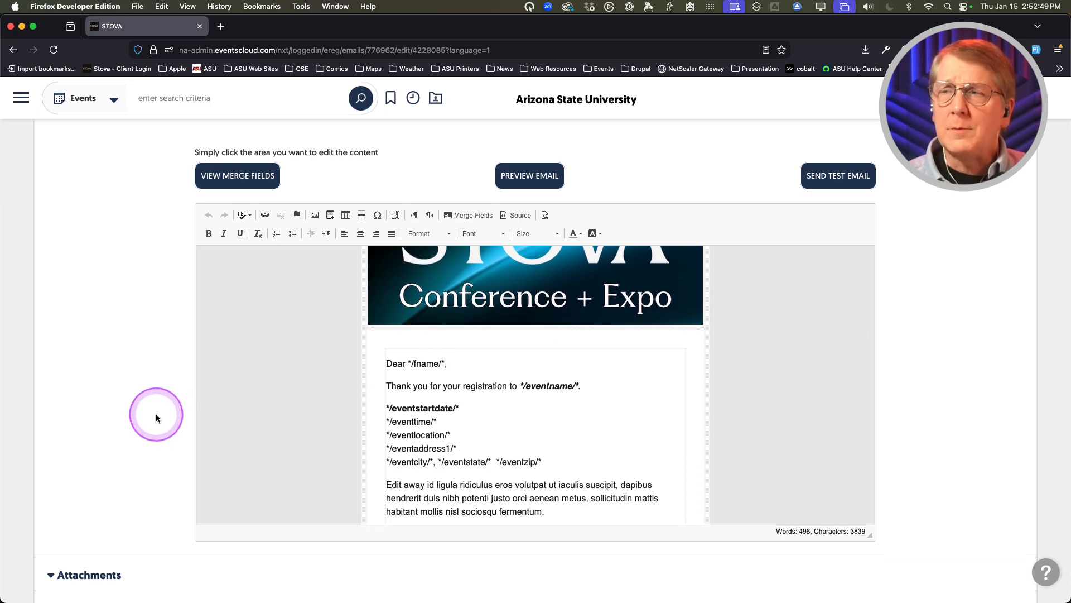
scroll(162, 417, "down", 1)
scroll(335, 393, "down", 1)
scroll(367, 389, "down", 1)
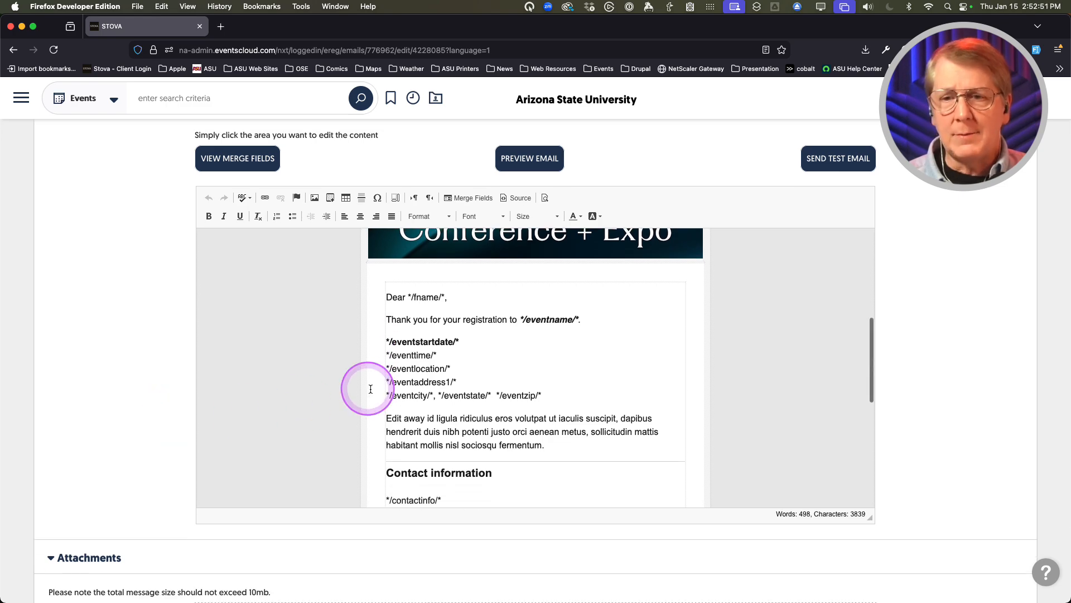
scroll(391, 388, "down", 1)
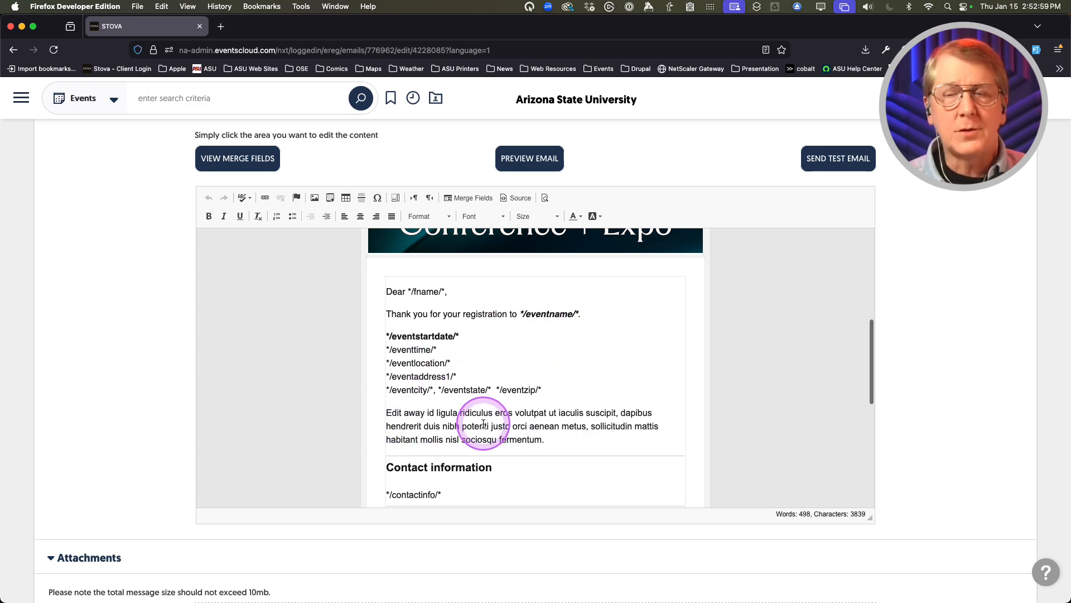
left_click(446, 425)
triple_click(446, 424)
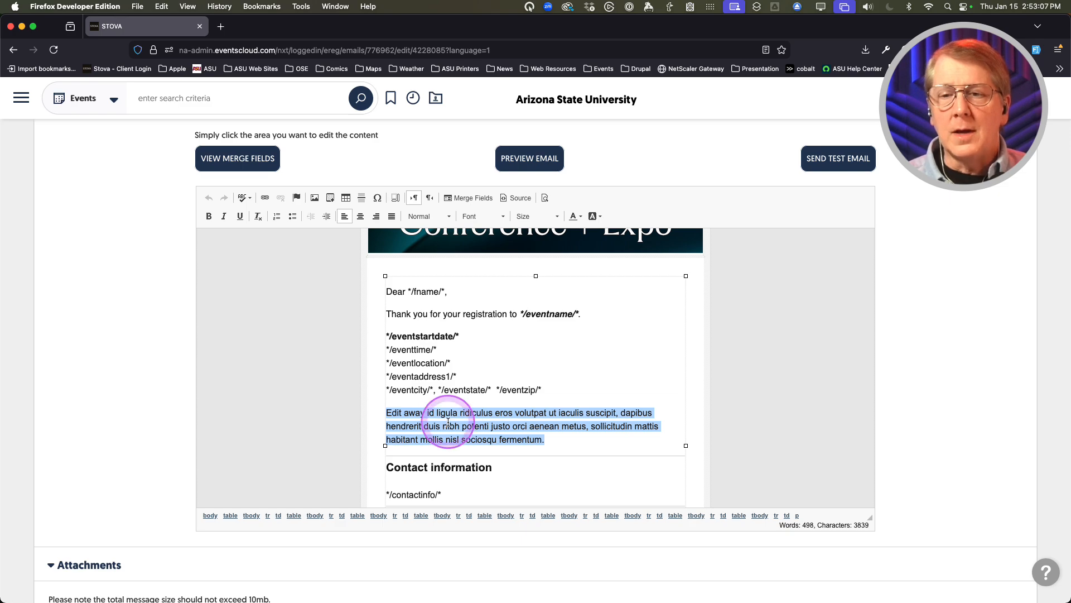
scroll(449, 421, "down", 1)
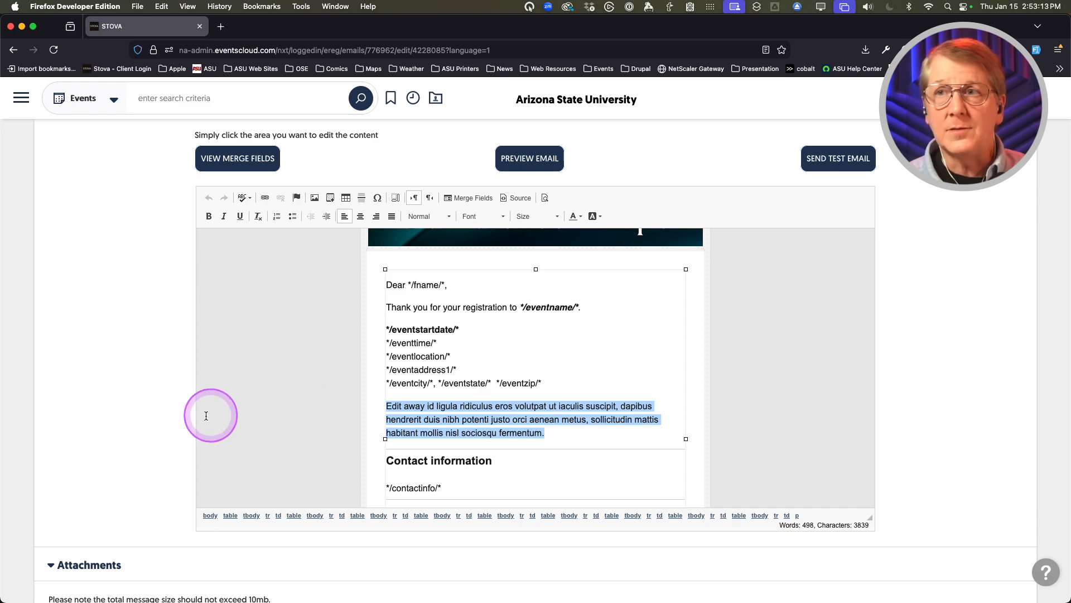
scroll(181, 419, "down", 1)
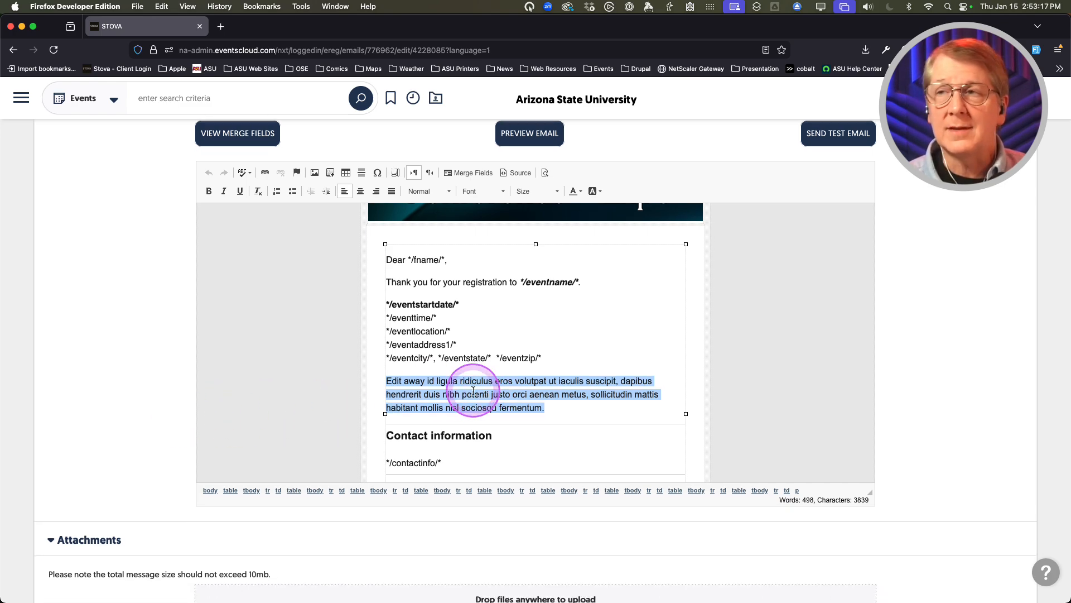
left_click(472, 393)
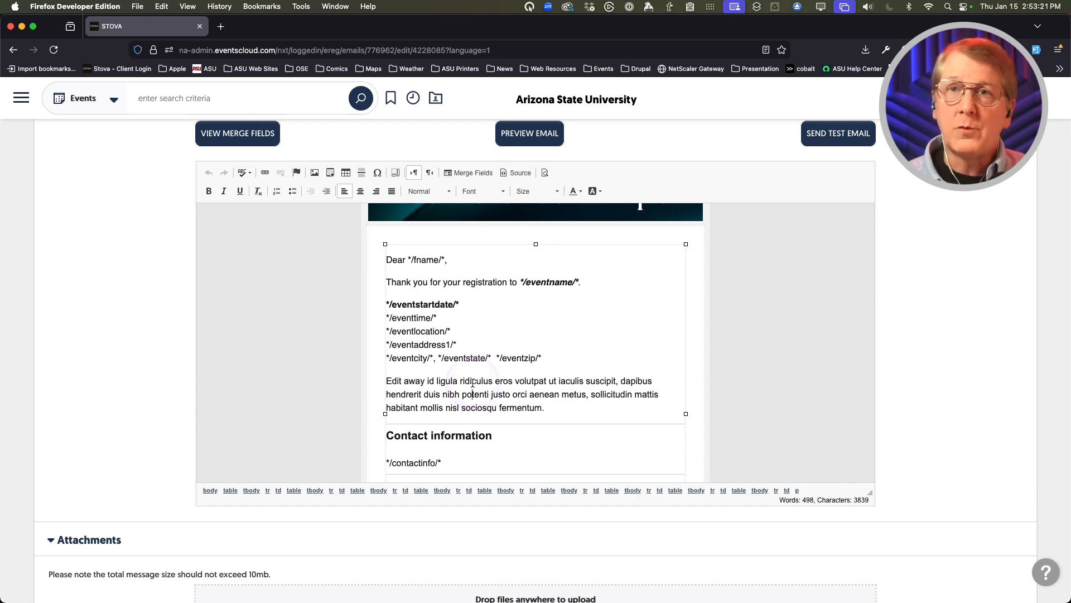
Add a new paragraph reading "Download the map" below the event city, state and zip line
left_click(552, 359)
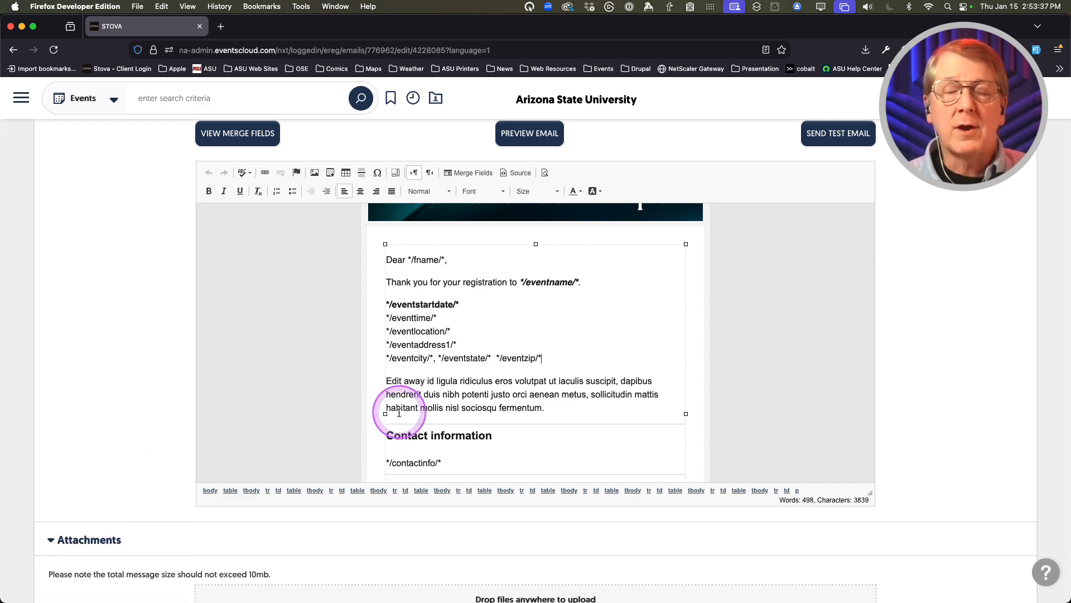
left_click(561, 356)
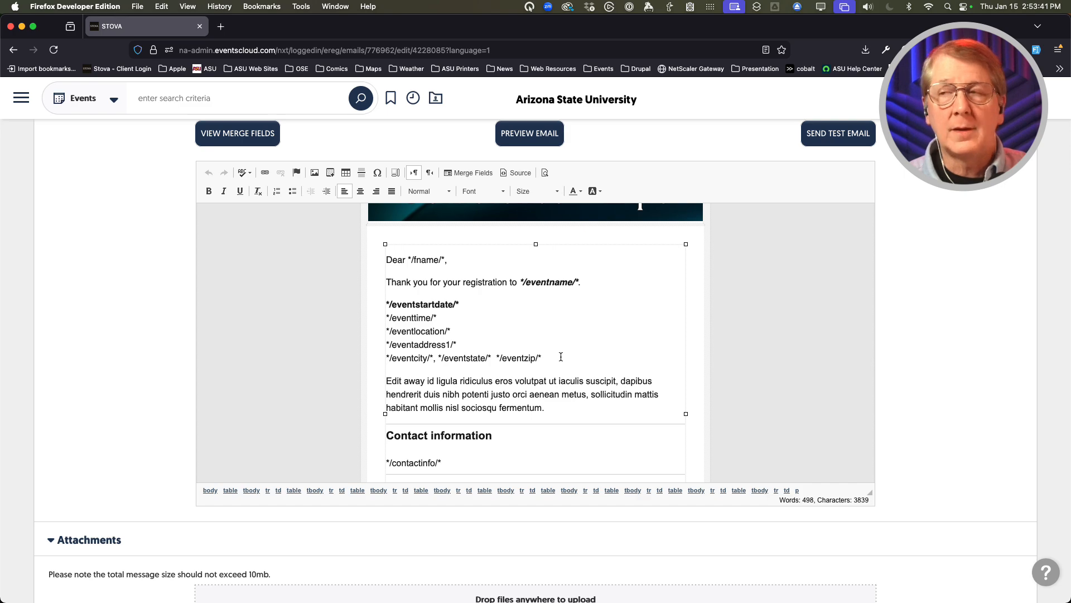
left_click(561, 357)
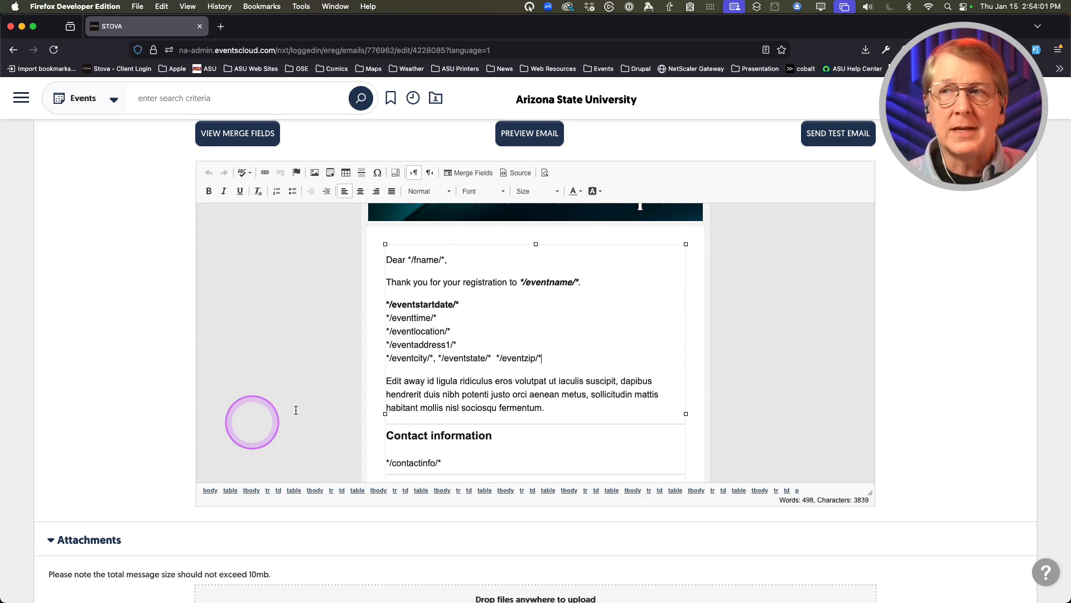
left_click(626, 355)
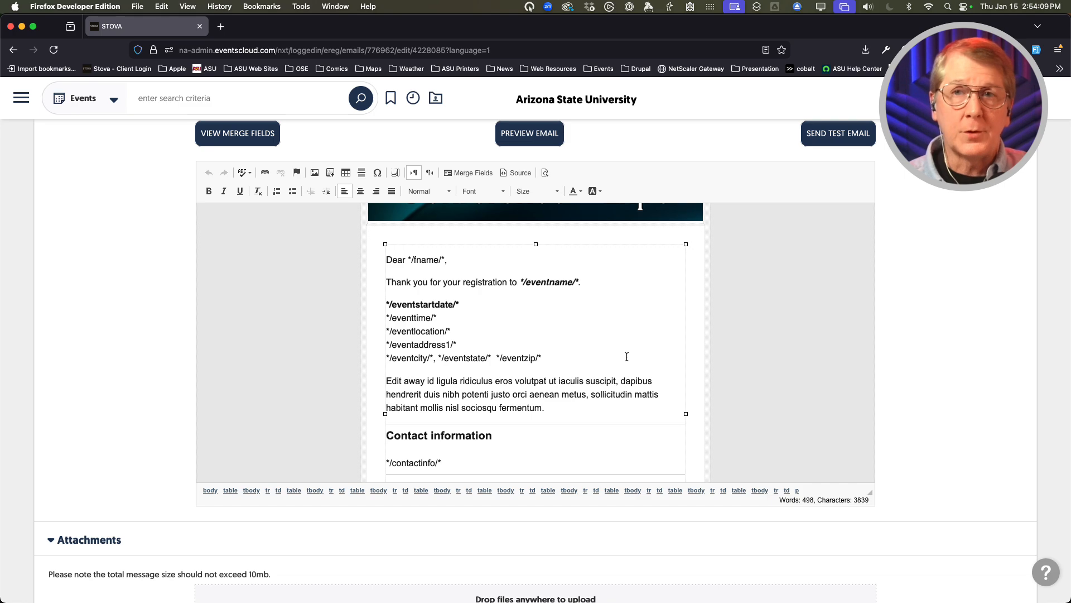
left_click(564, 358)
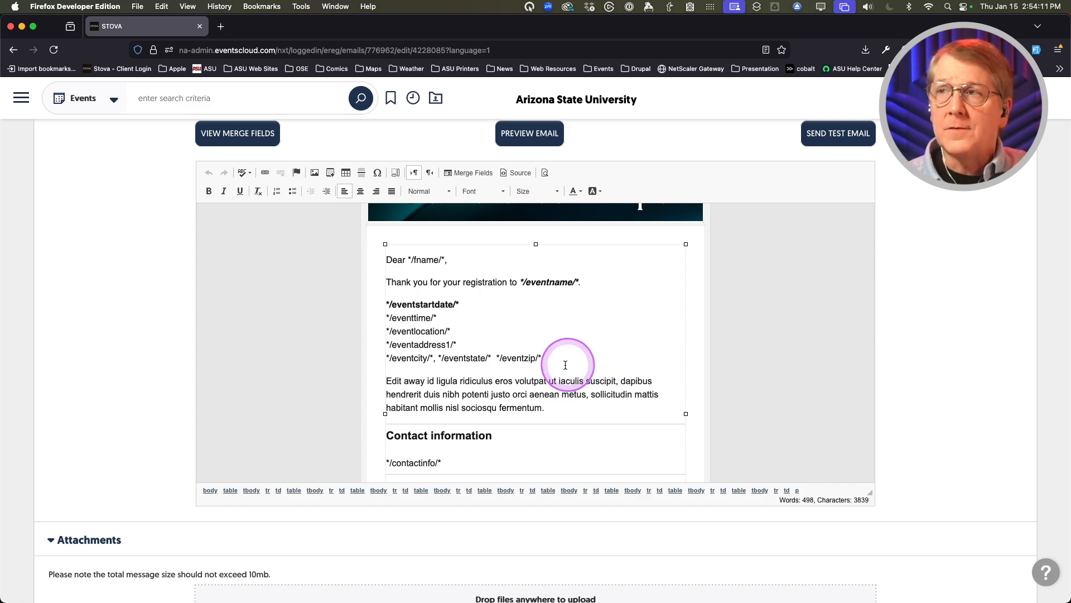
key("Return")
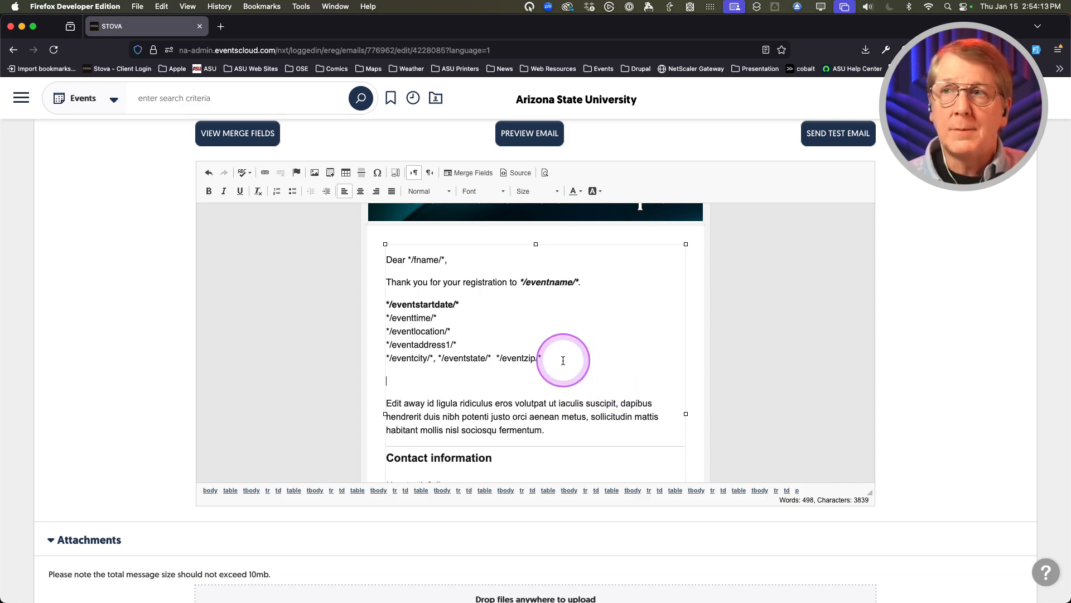
left_click(408, 382)
type("Down")
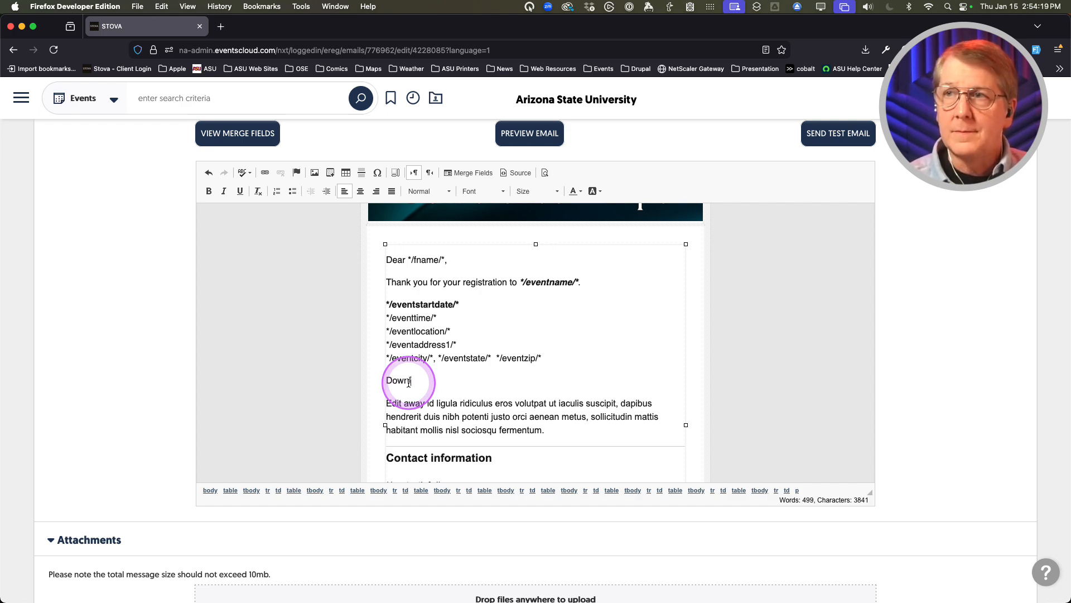
type("load the ")
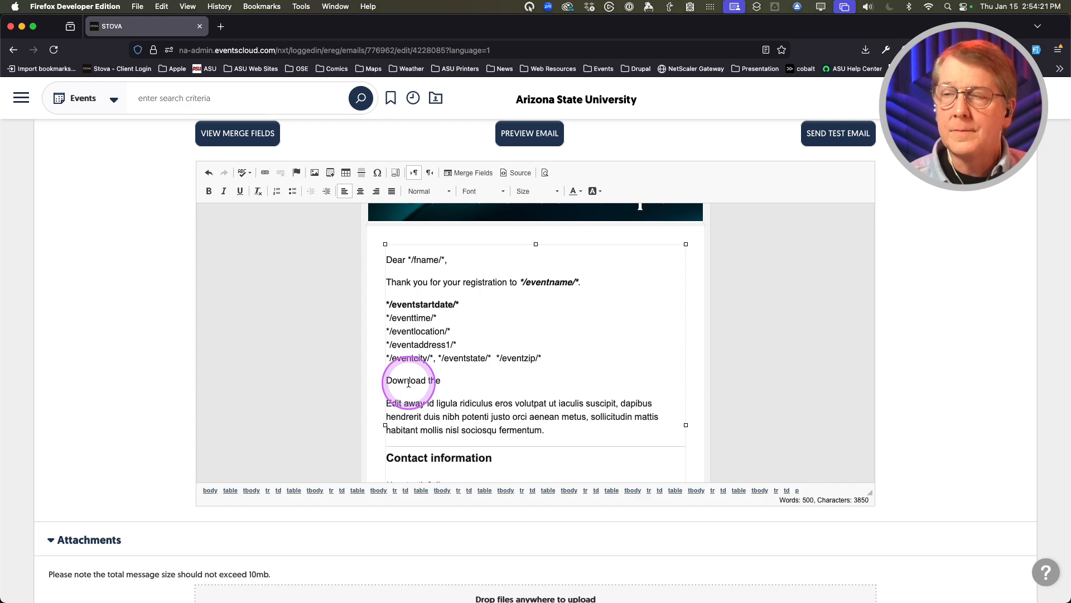
type("map")
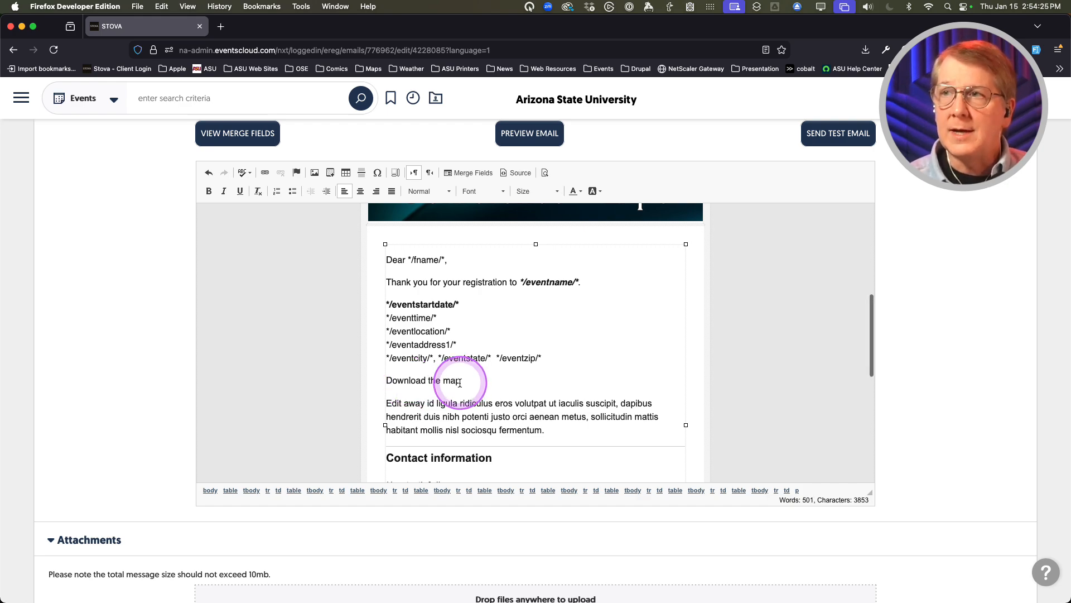
Select the "Download the map" text and open a link for it, choosing to browse the server
left_click_drag(471, 382, 387, 381)
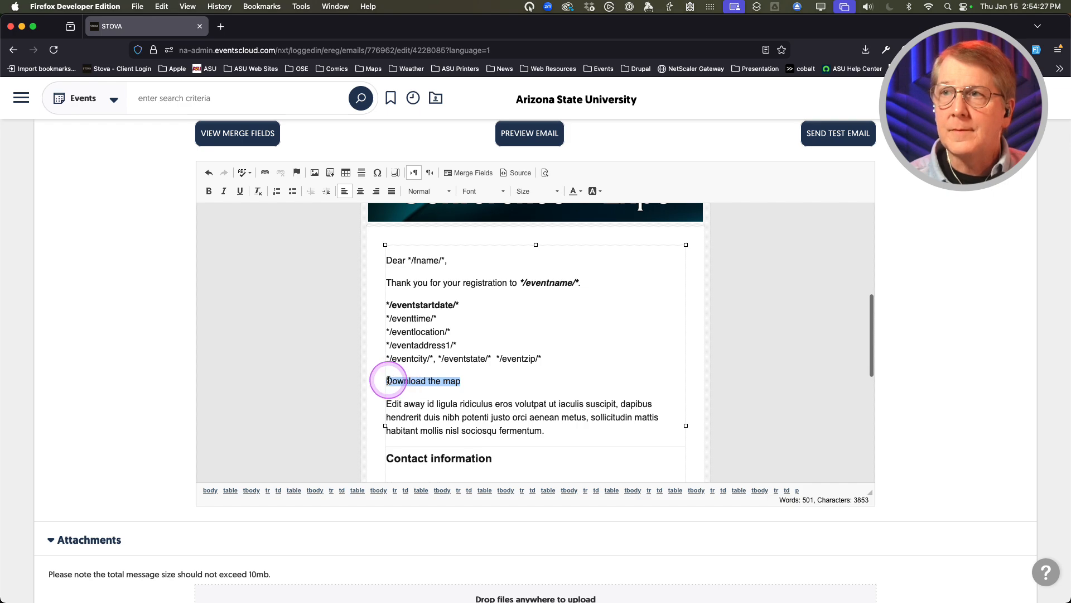
left_click(265, 173)
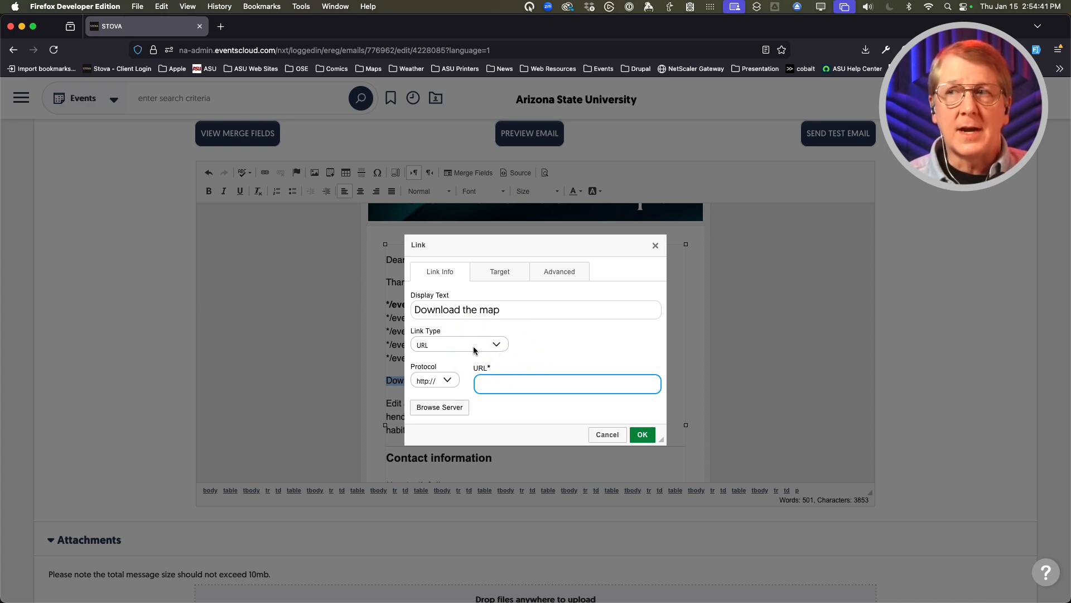
left_click(433, 412)
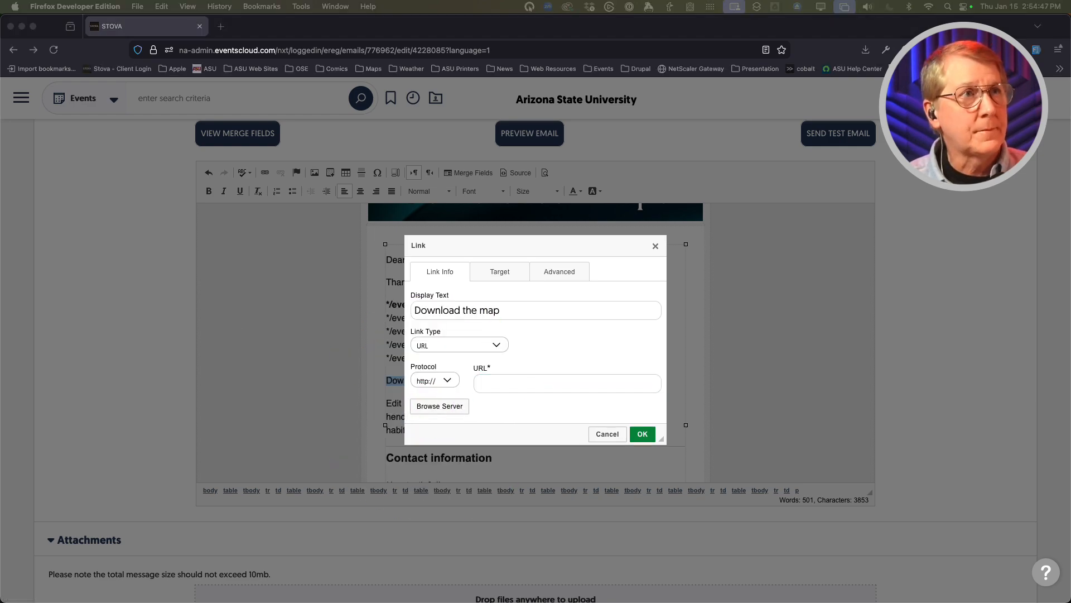
Open the College of Really Cool Ideas (CRCI) > 08 Event Emails Demo folder and start uploading a new document
left_click_drag(179, 203, 394, 197)
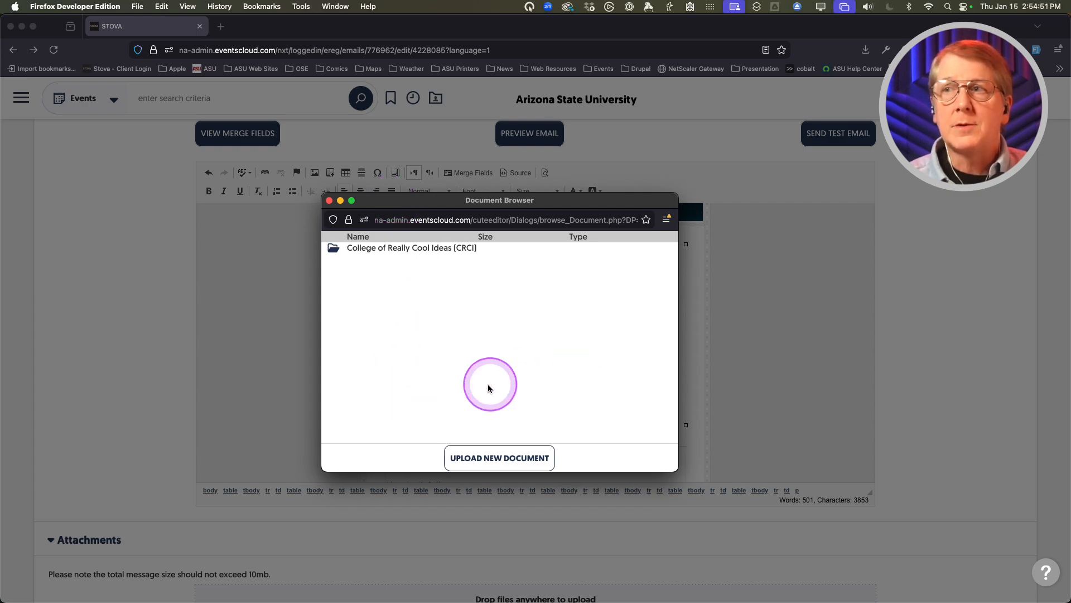
left_click(378, 251)
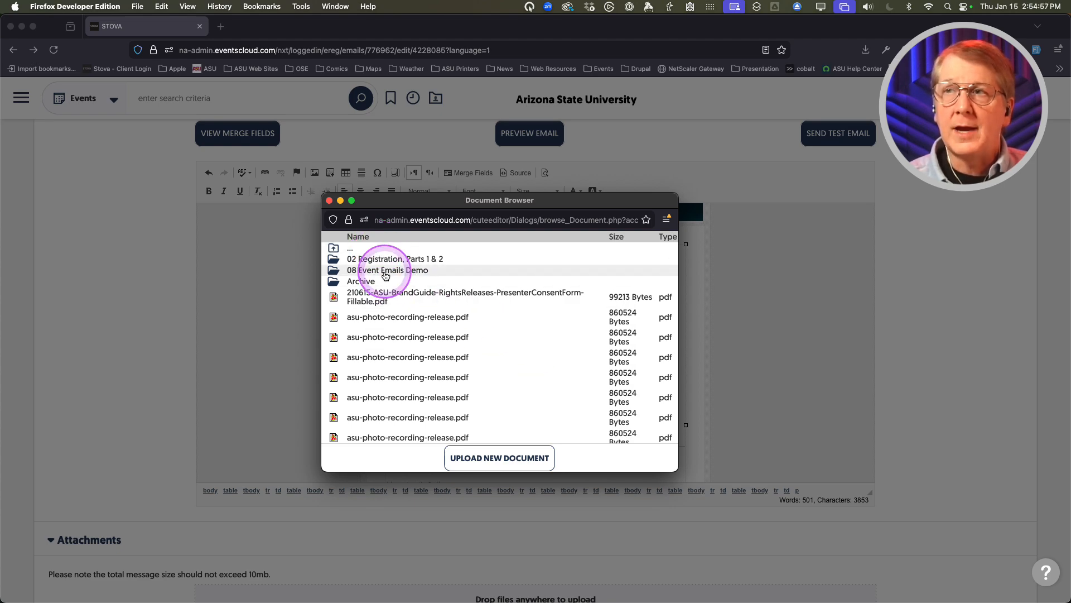
left_click(385, 270)
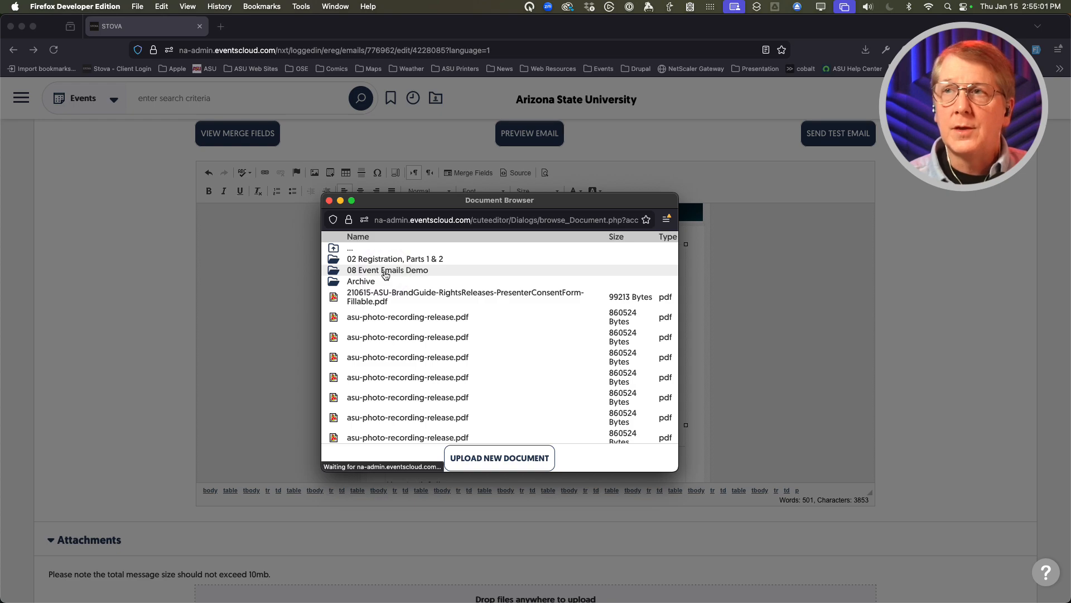
left_click(354, 272)
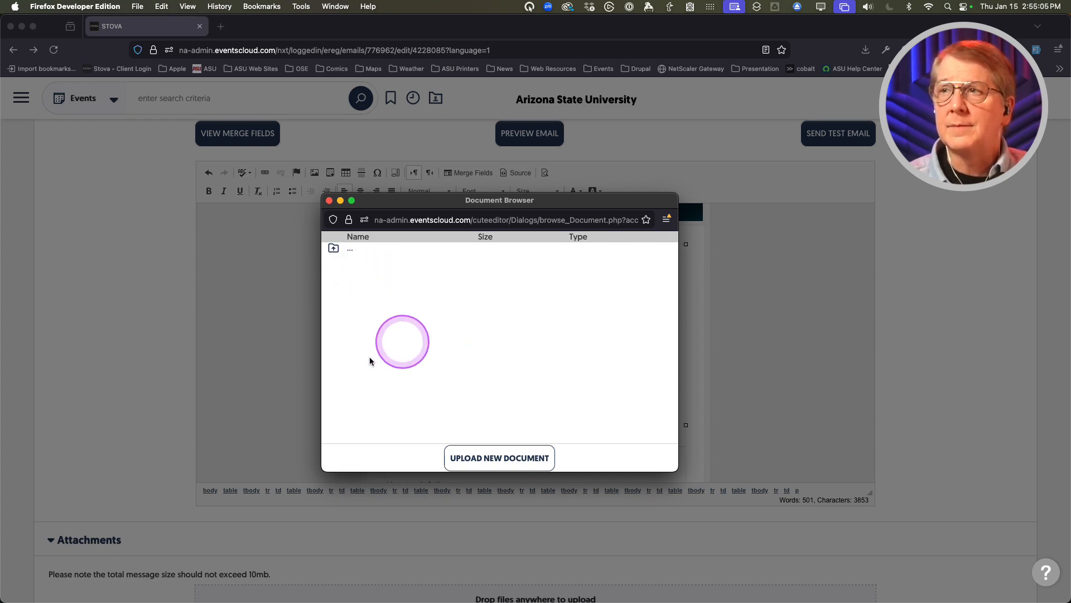
left_click(494, 458)
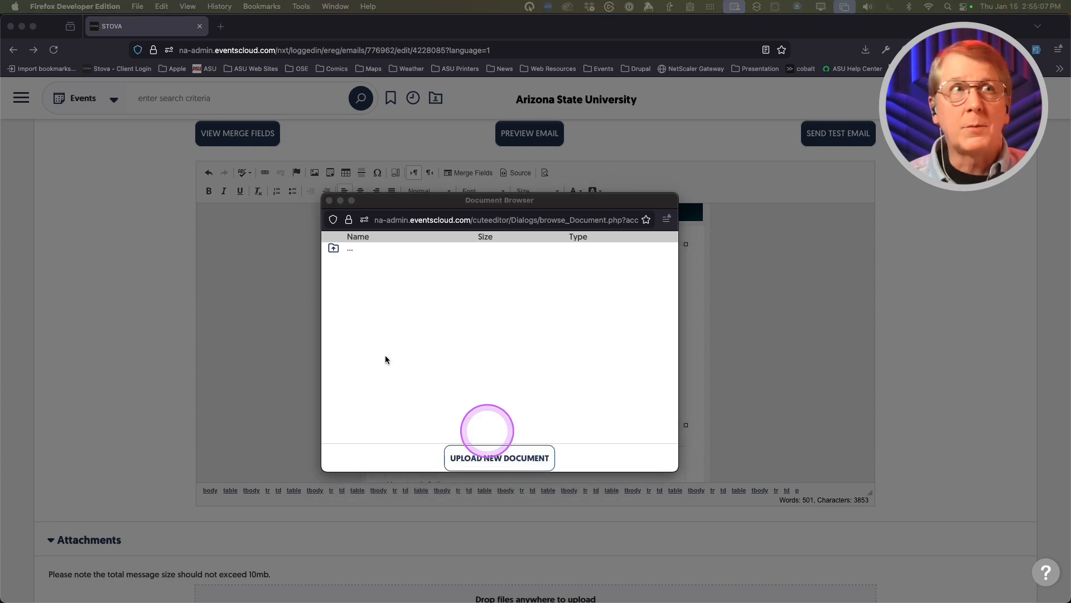
Upload the 210615-ASU-BrandGuide PDF and Memorial Union - Google Maps.pdf to the CRCI > 08 Event Emails Demo folder
left_click_drag(101, 137, 420, 146)
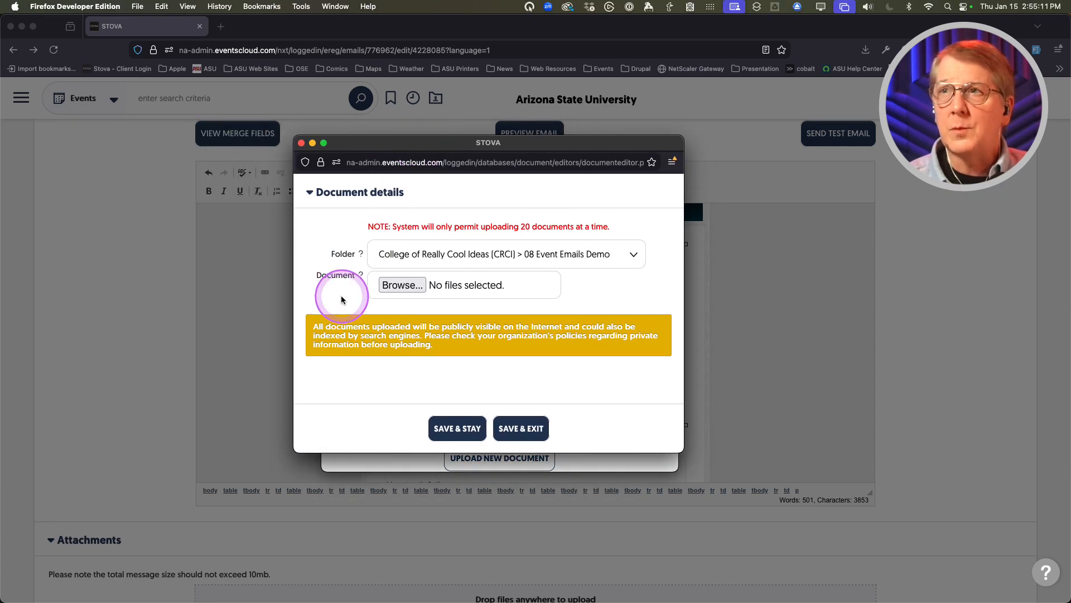
left_click(619, 256)
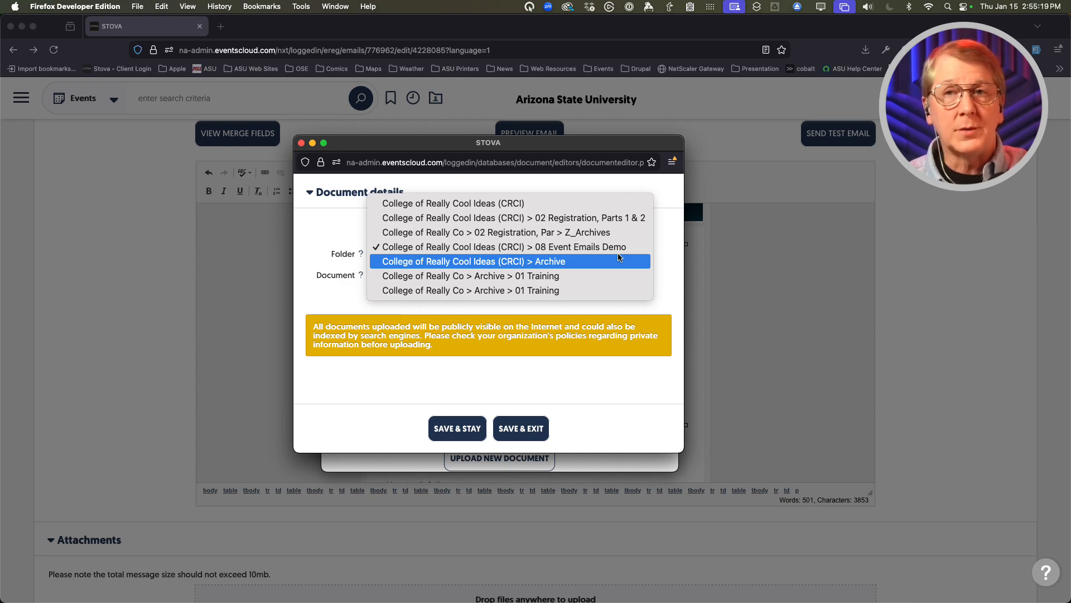
left_click(620, 250)
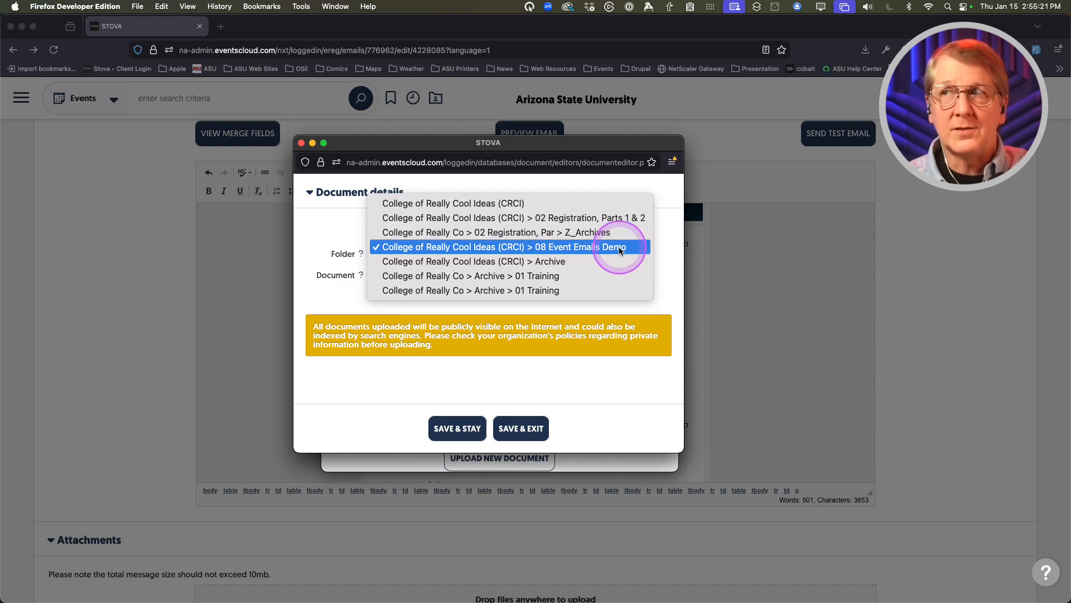
left_click(620, 249)
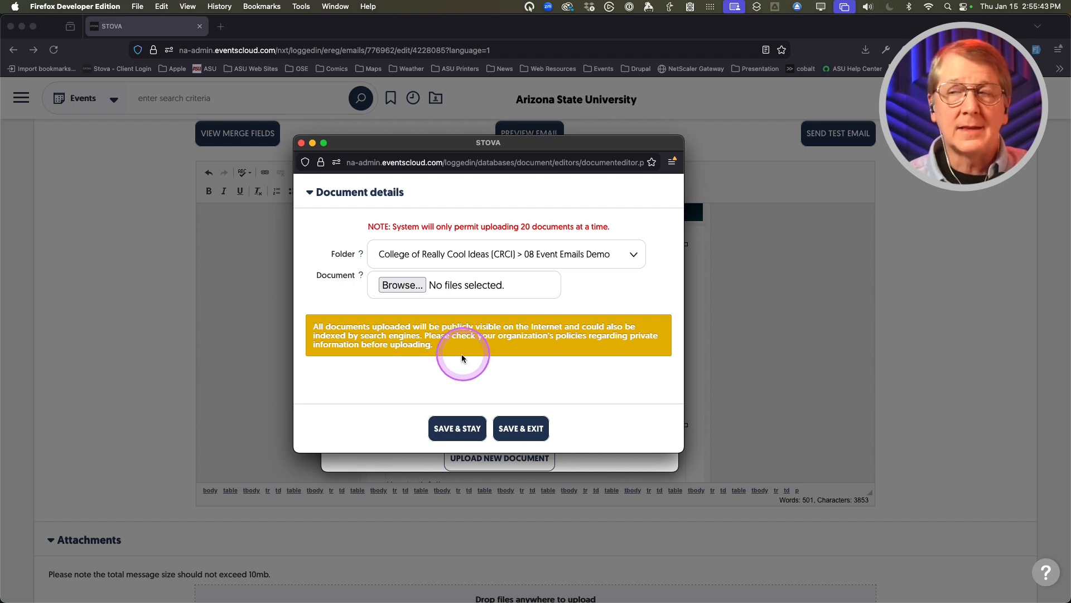
left_click(400, 286)
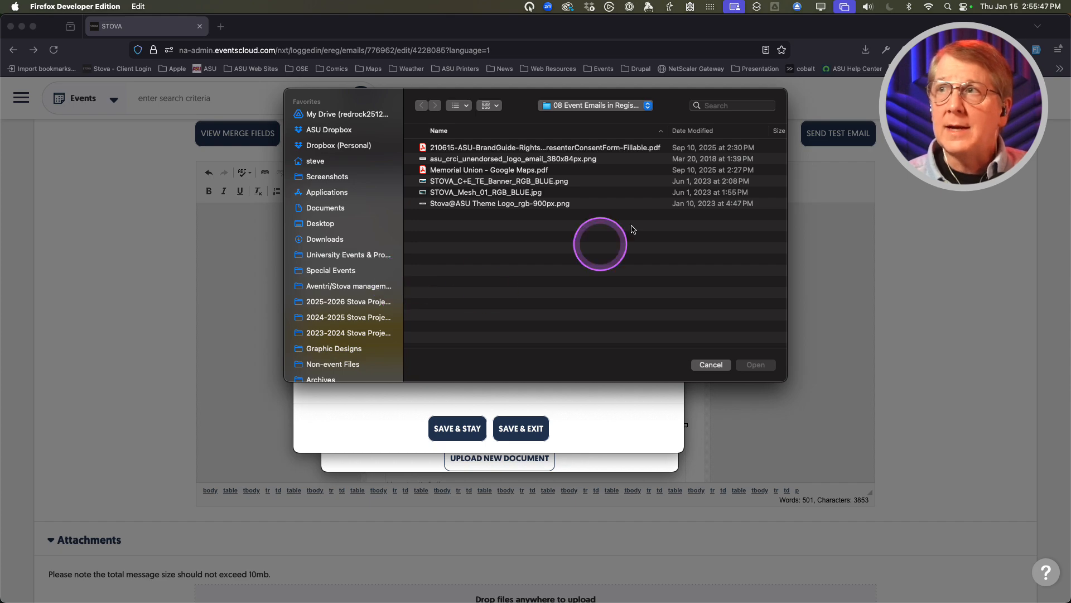
left_click(632, 149)
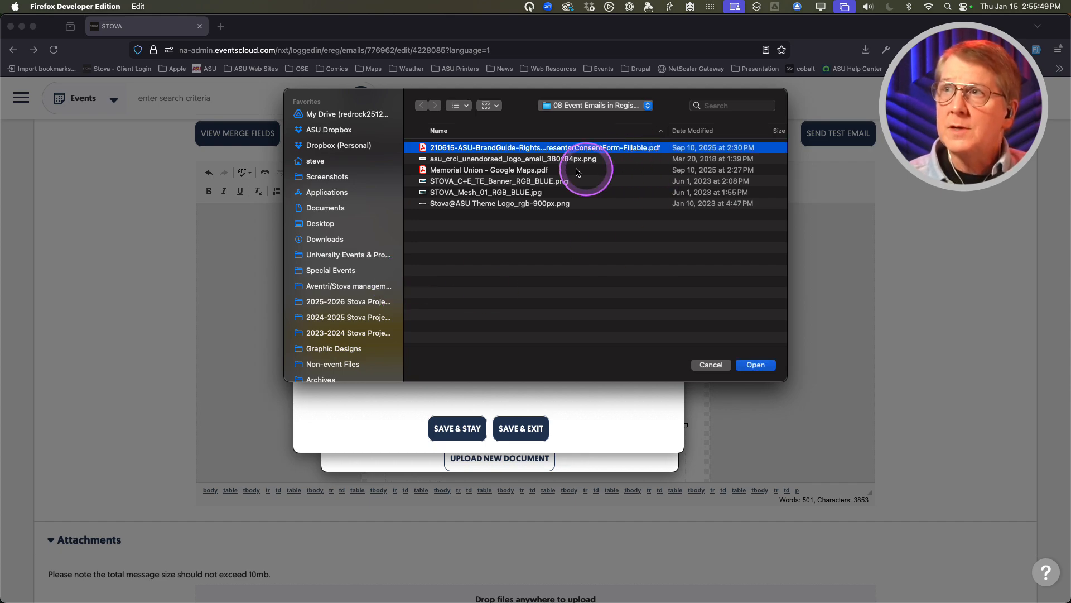
left_click(525, 170, "super")
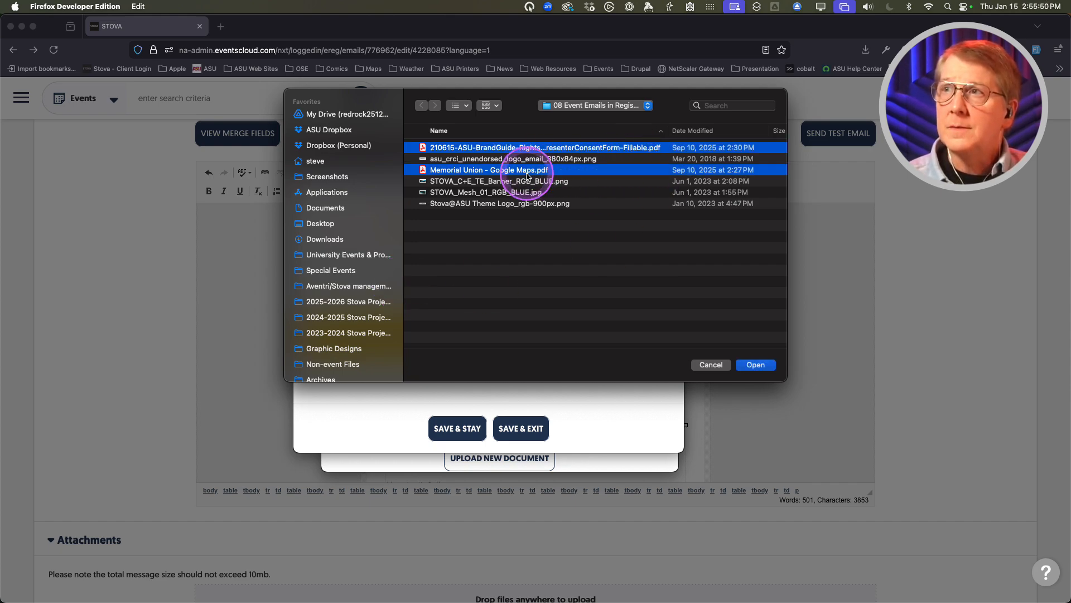
left_click(753, 368)
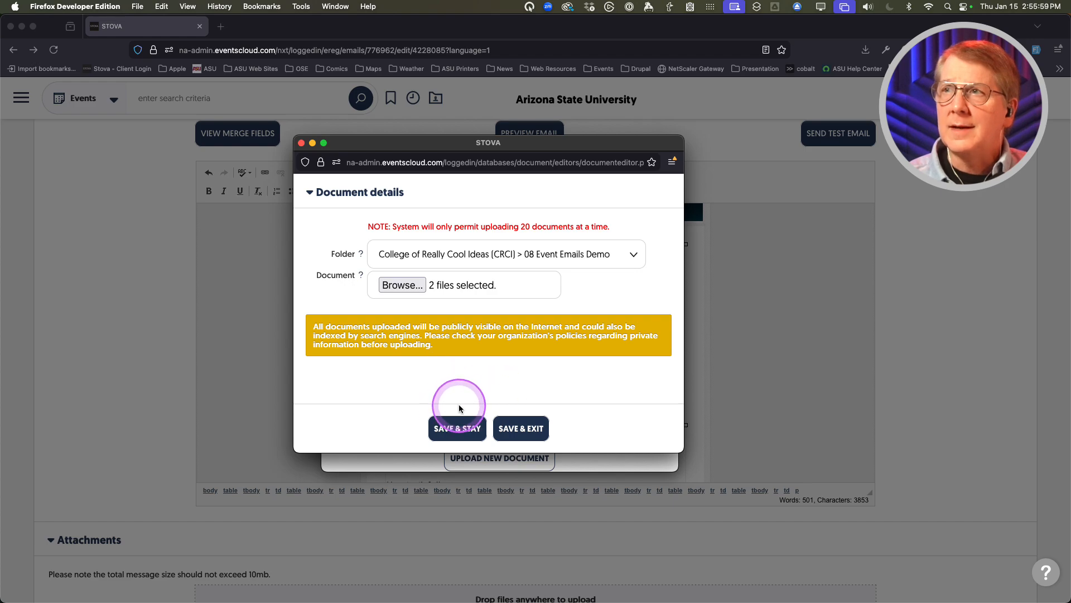
left_click(527, 429)
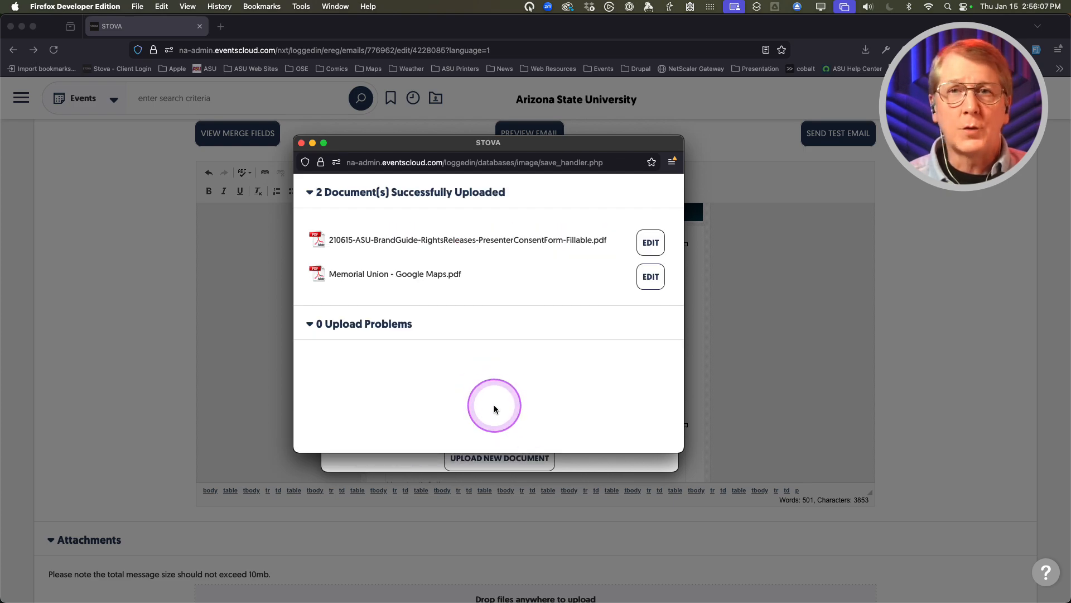
Link the "Download the map" text to the Memorial Union - Google Maps.pdf document
left_click(301, 143)
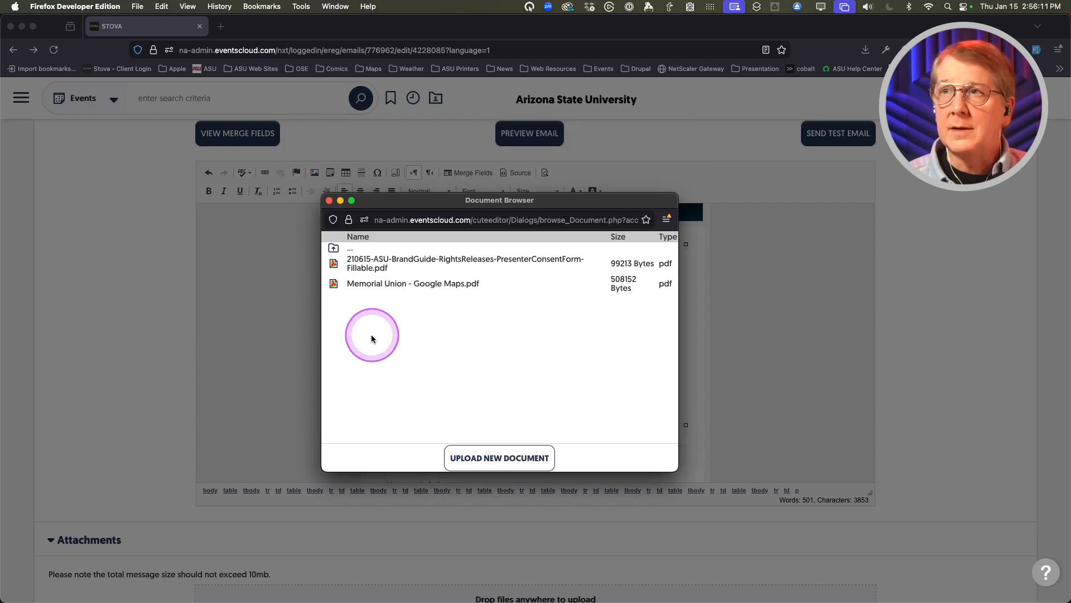
double_click(380, 286)
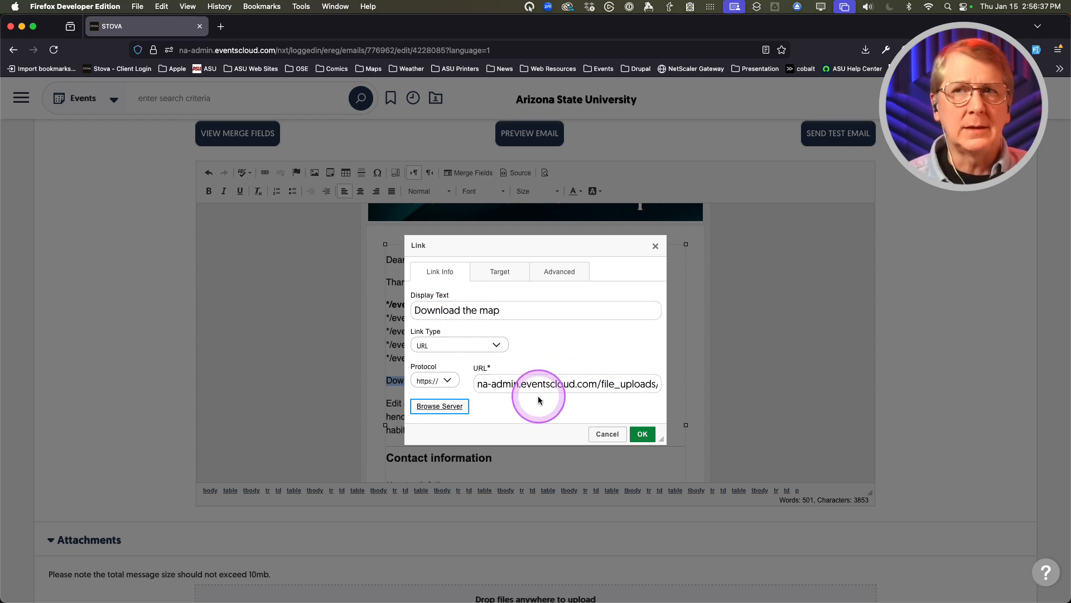
left_click(642, 434)
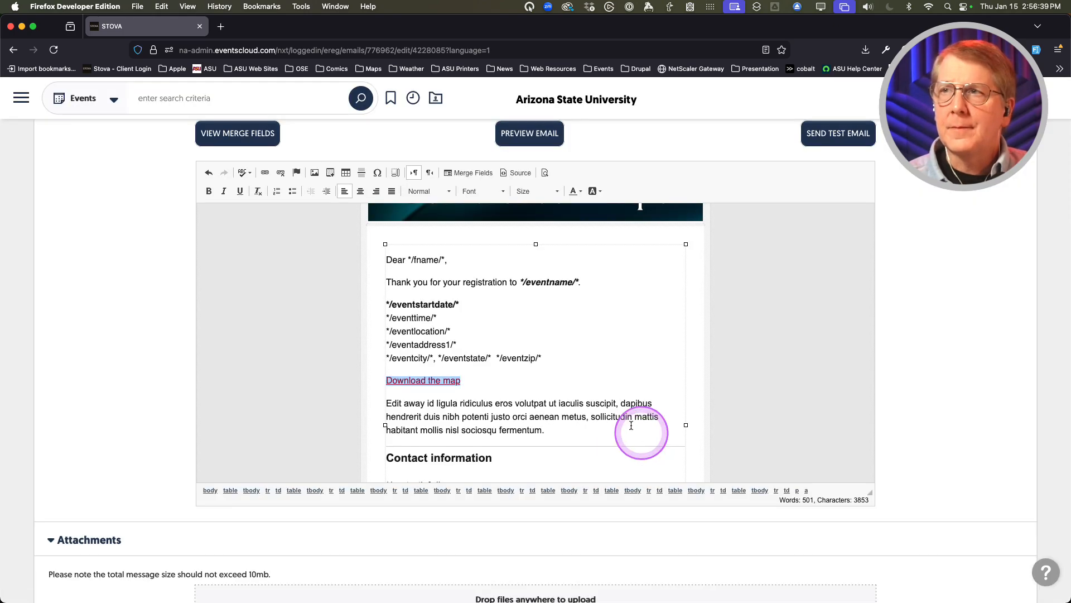
Save the email while staying on the editing page
left_click(517, 385)
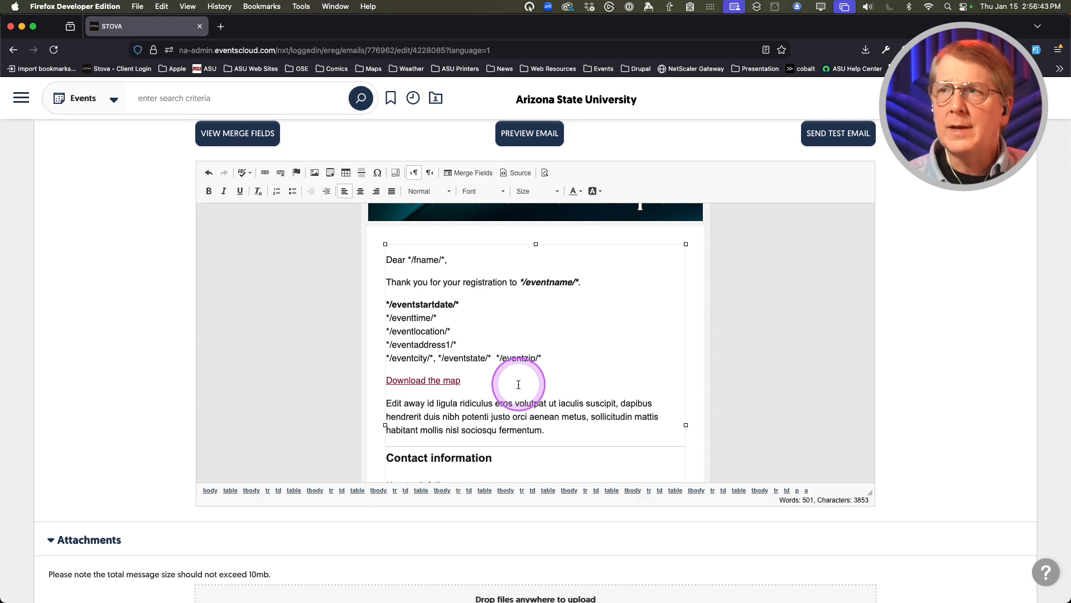
scroll(120, 366, "down", 5)
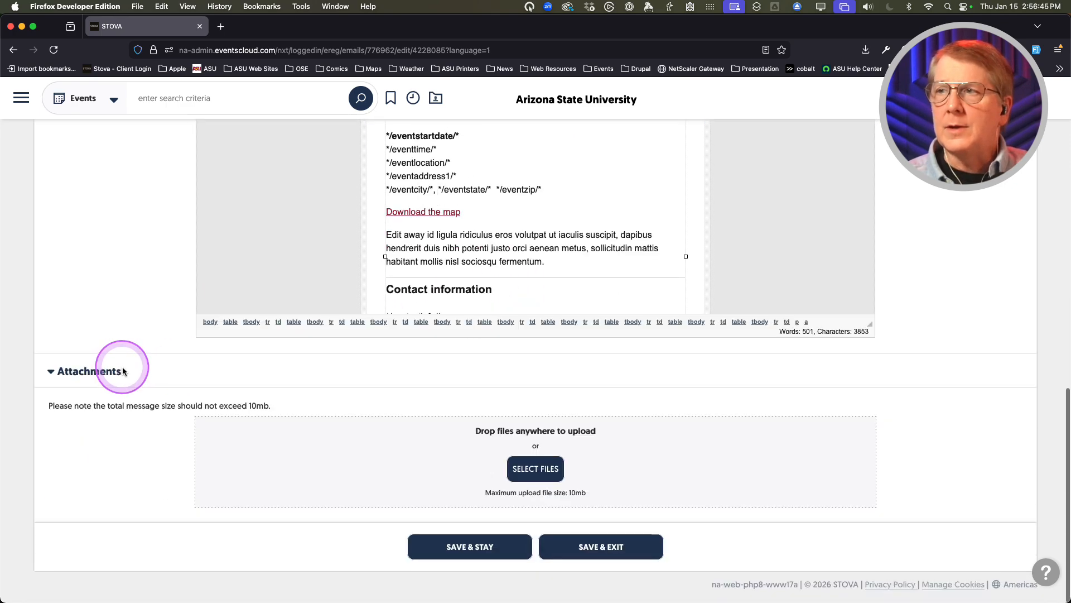
left_click(442, 558)
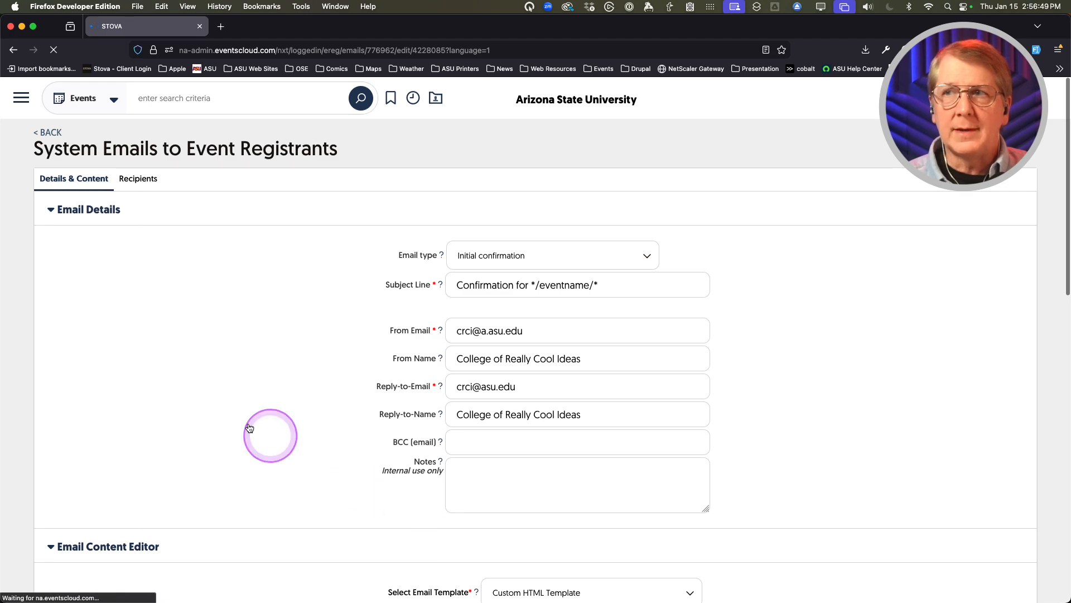
Attach the 210615-ASU-BrandGuide PDF from the 08 Event Emails Demo document folder to the email and save
scroll(227, 413, "down", 6)
scroll(153, 437, "down", 5)
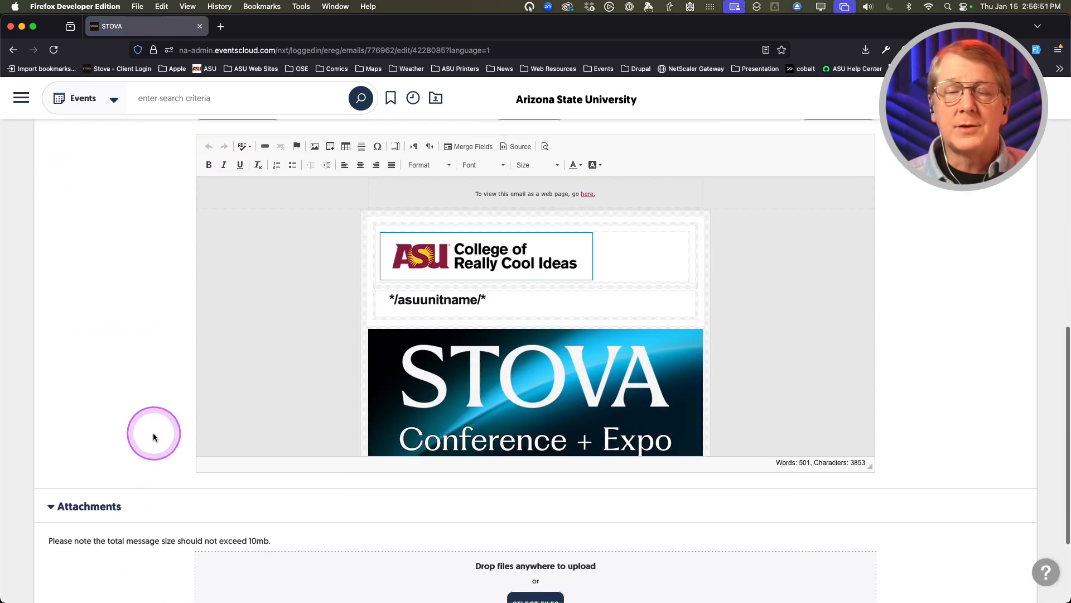
scroll(153, 437, "up", 2)
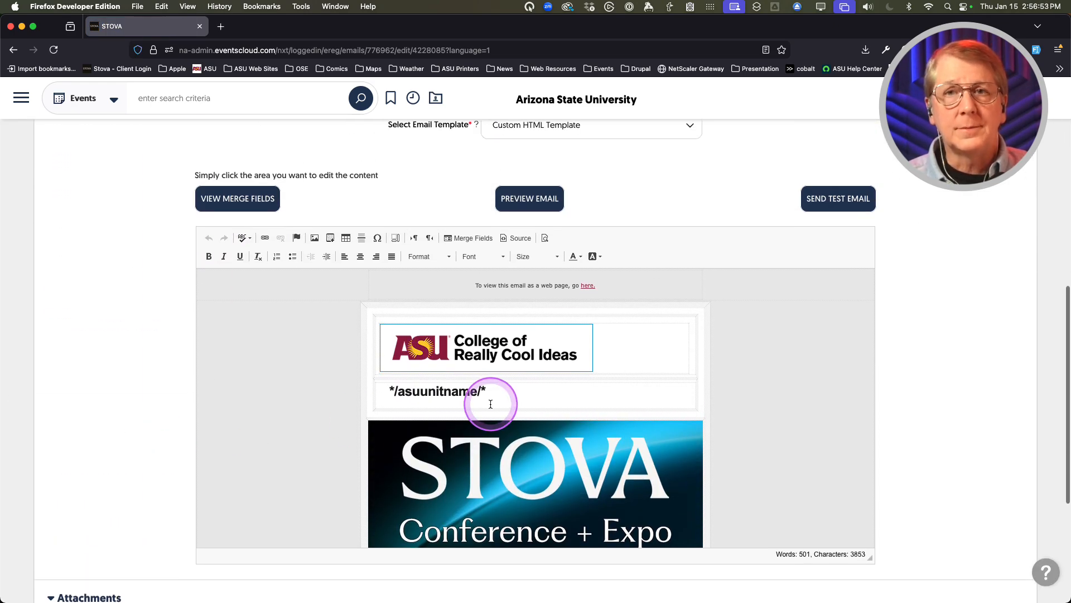
scroll(490, 404, "down", 5)
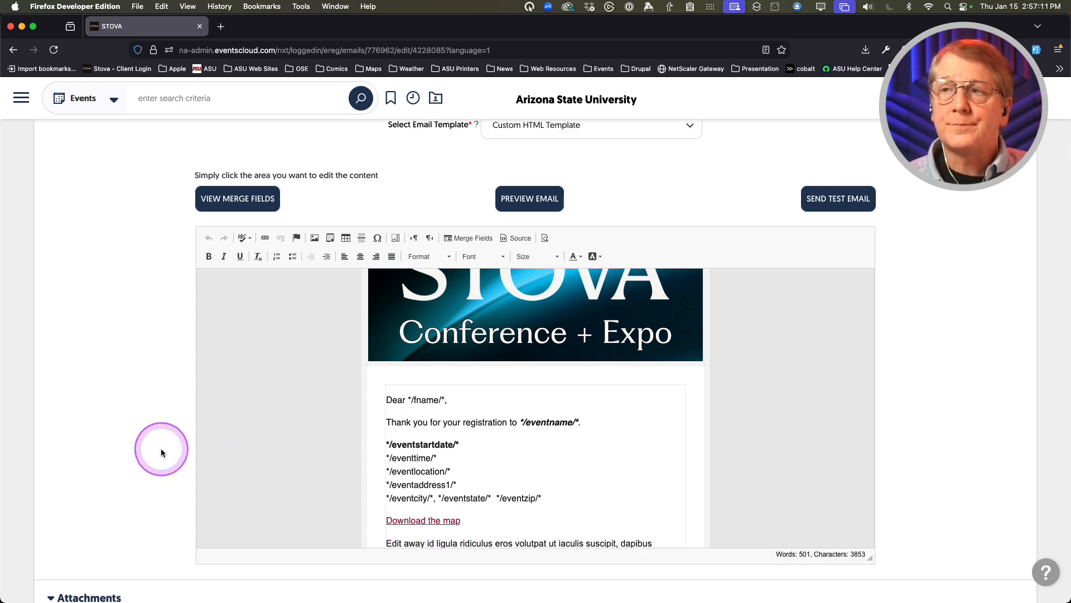
scroll(161, 450, "down", 4)
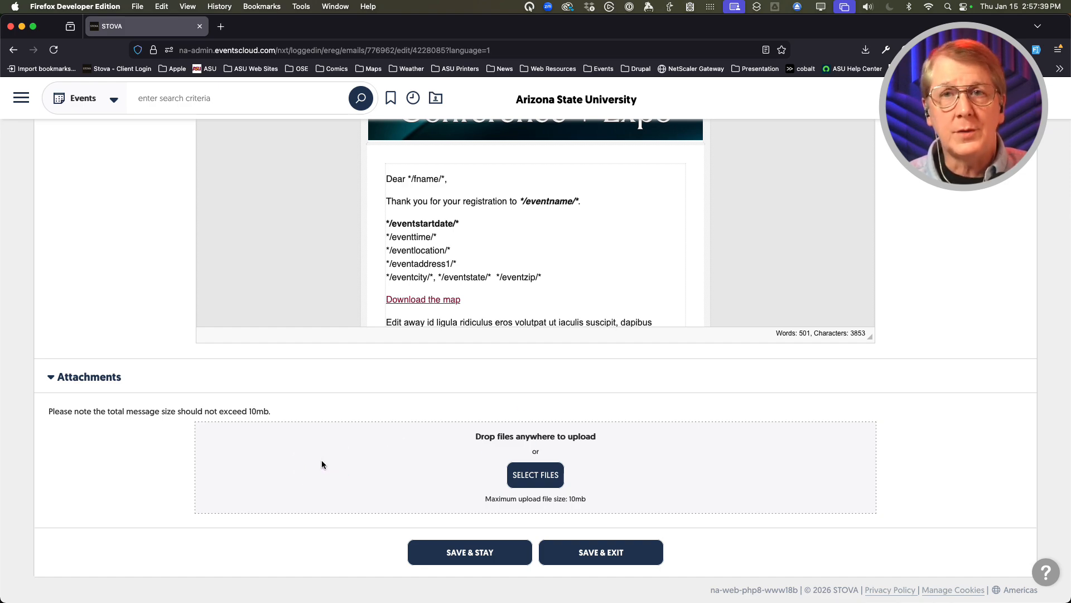
left_click(537, 475)
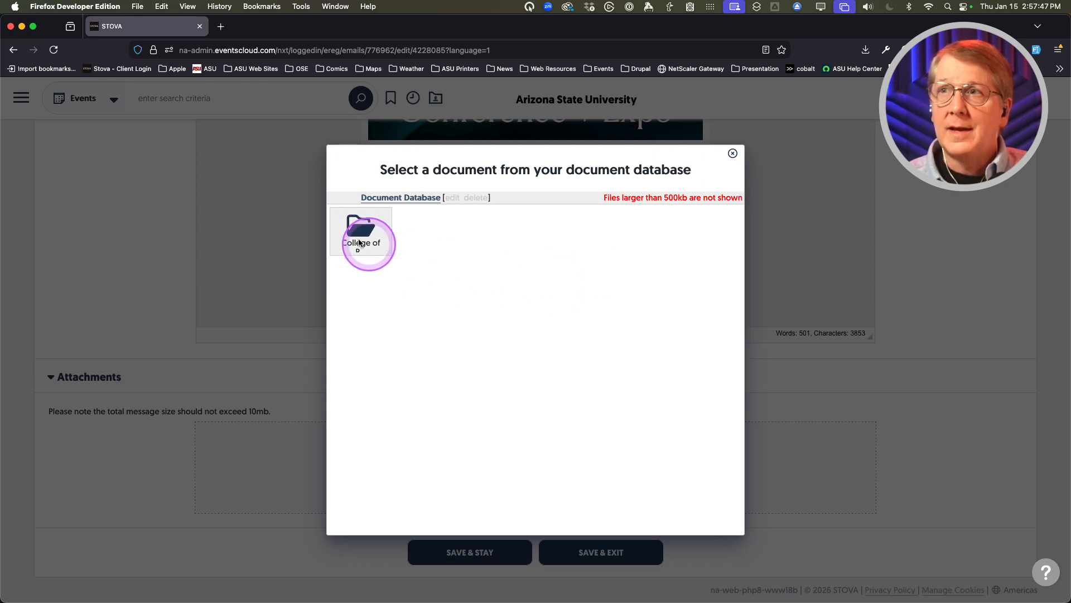
left_click(358, 242)
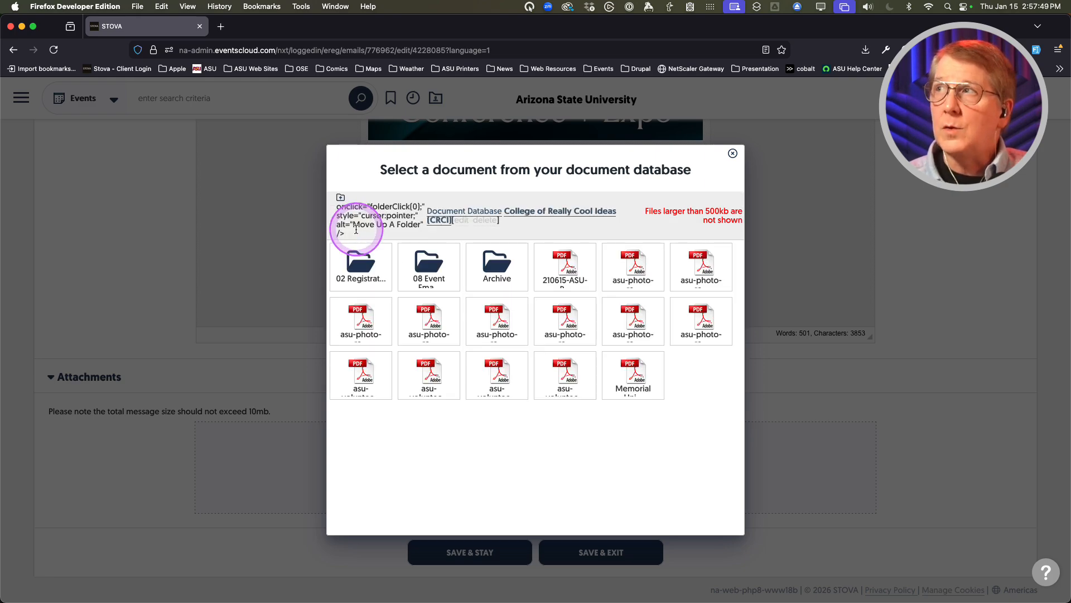
left_click(426, 270)
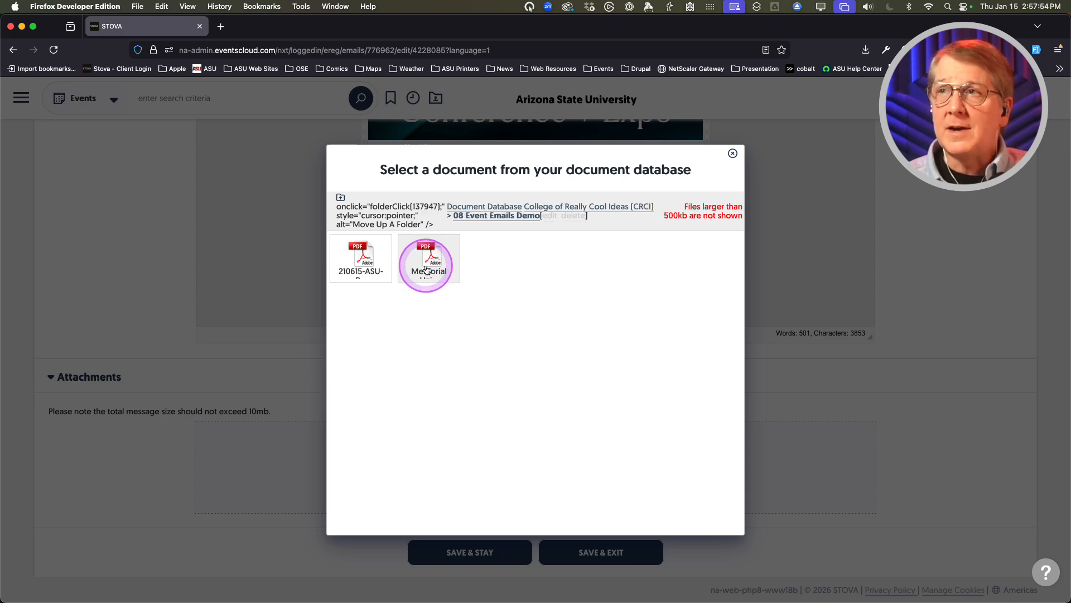
left_click(361, 258)
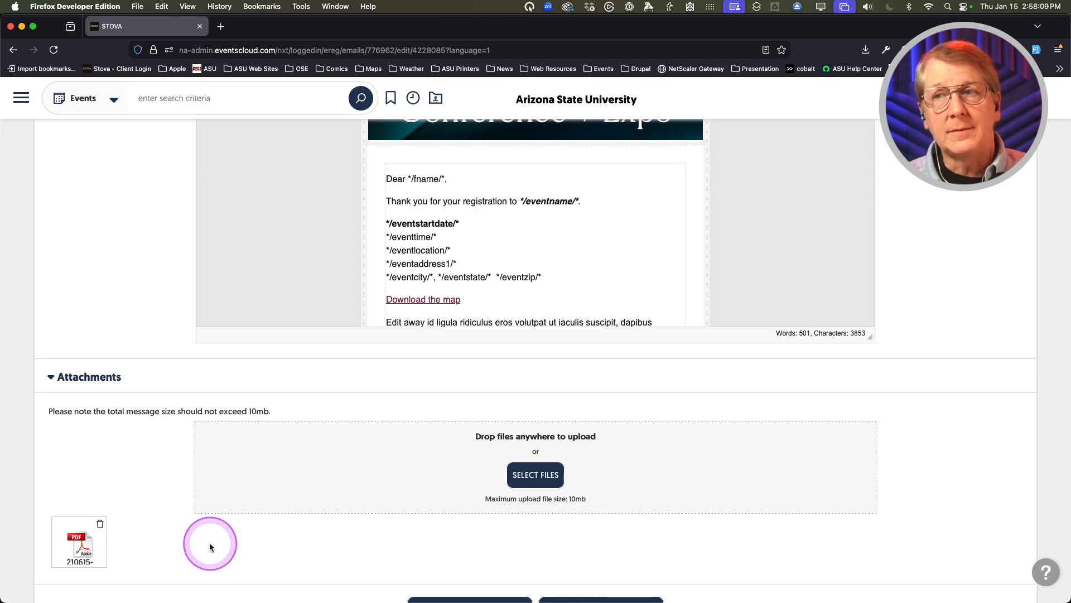
scroll(240, 544, "down", 2)
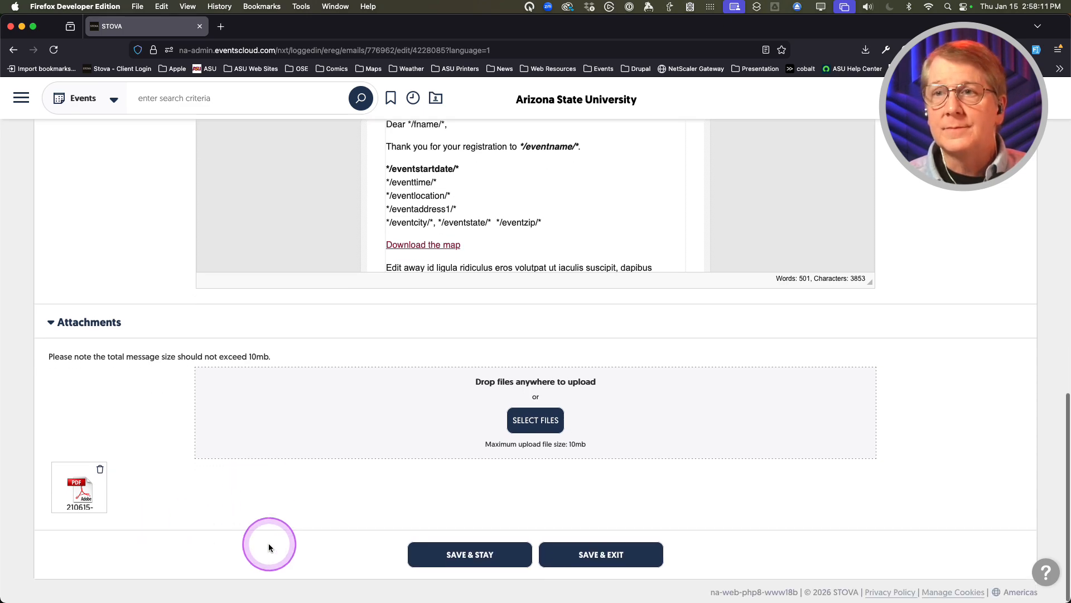
left_click(445, 561)
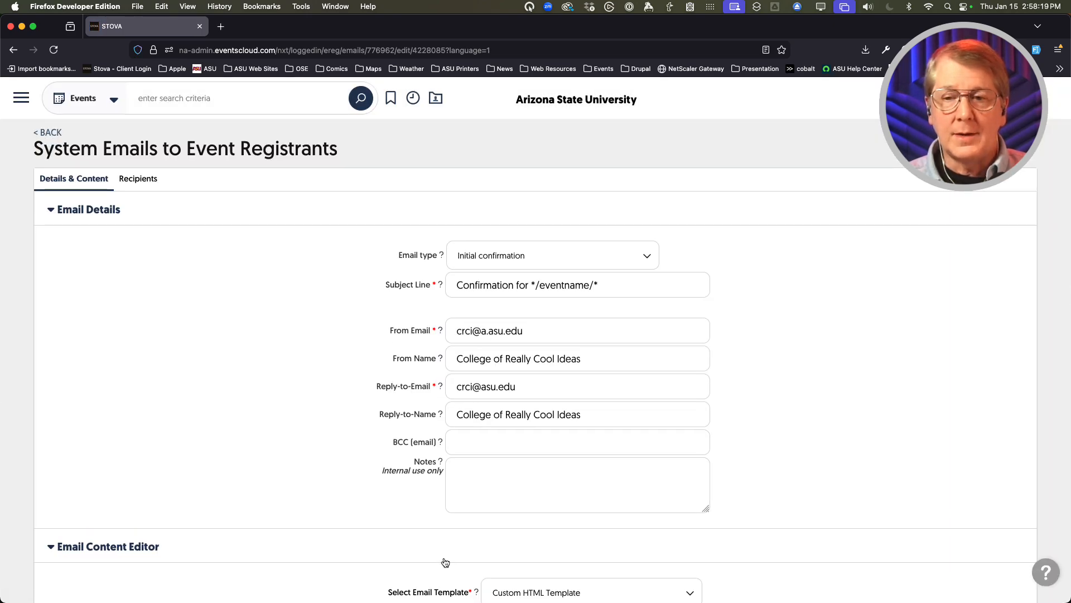
Delete the */eventlocation/* merge field line from the event details block
scroll(220, 418, "down", 10)
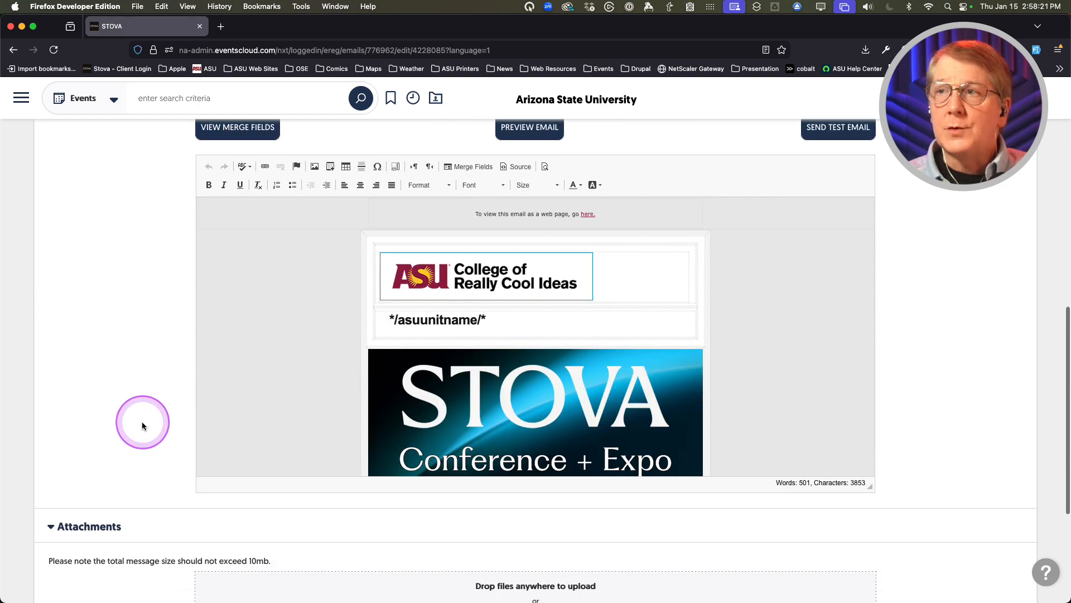
scroll(159, 316, "up", 3)
left_click(396, 364)
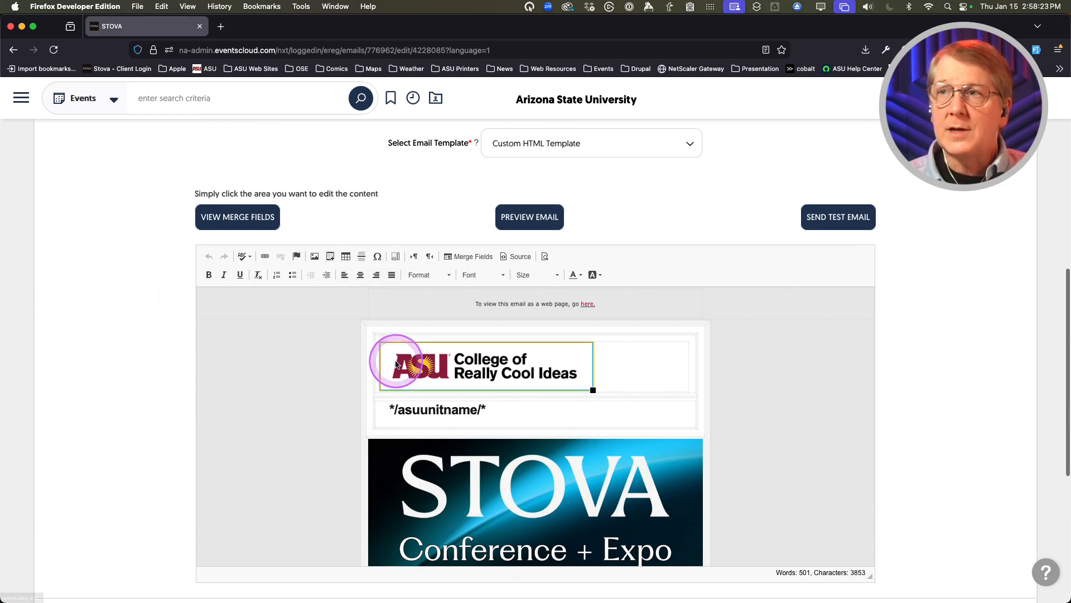
scroll(390, 361, "down", 6)
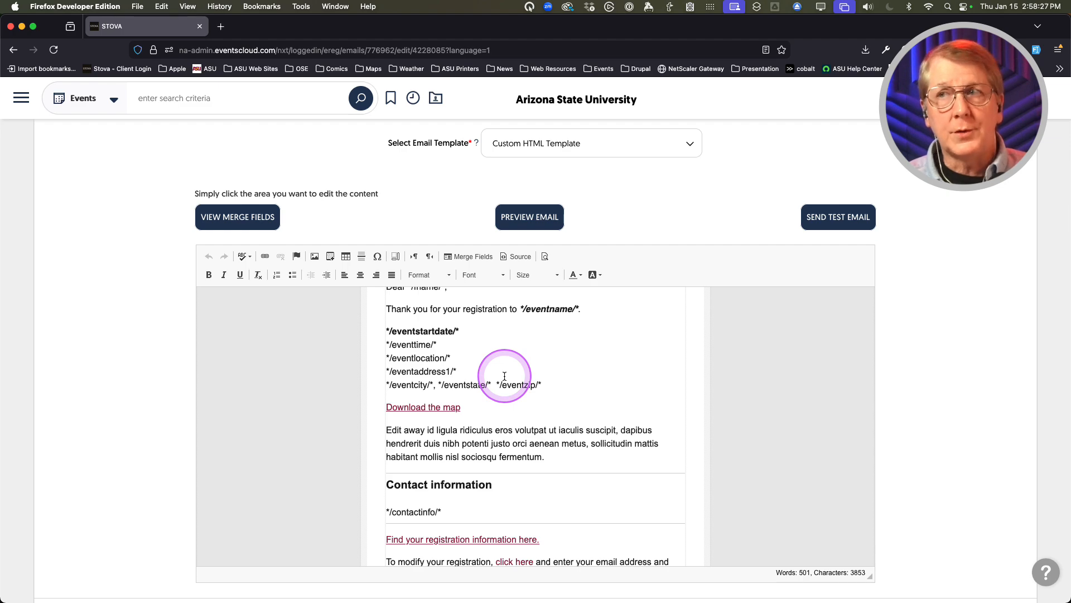
scroll(141, 407, "up", 1)
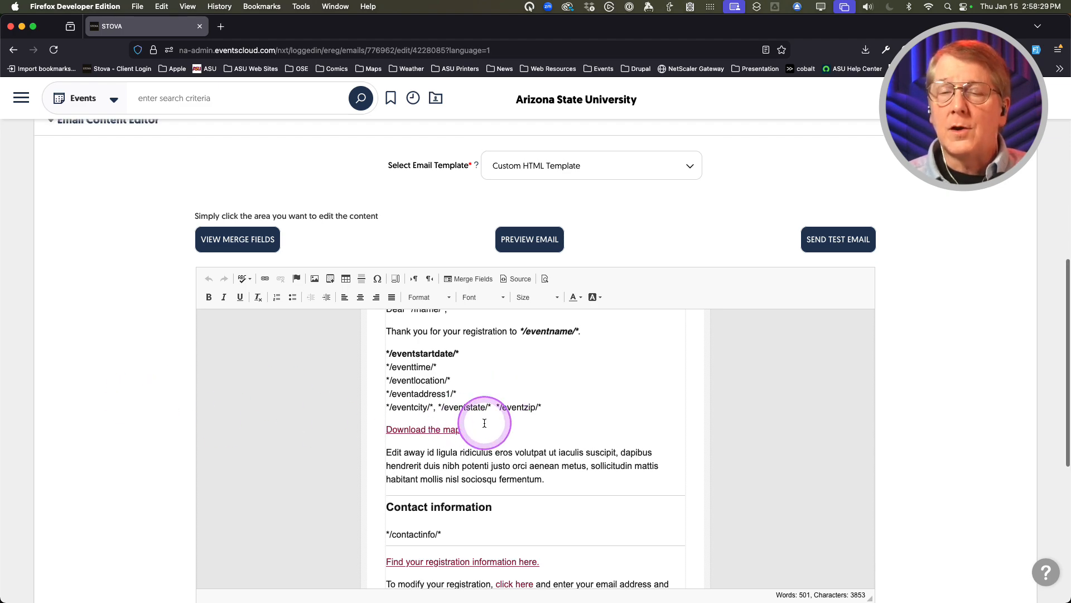
scroll(484, 423, "up", 2)
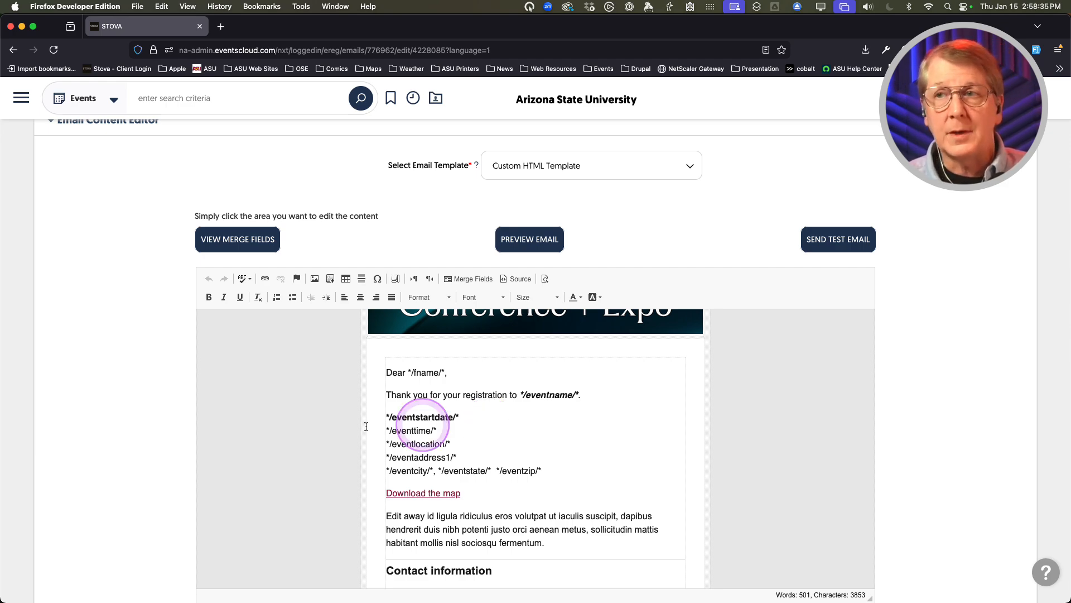
scroll(153, 426, "down", 1)
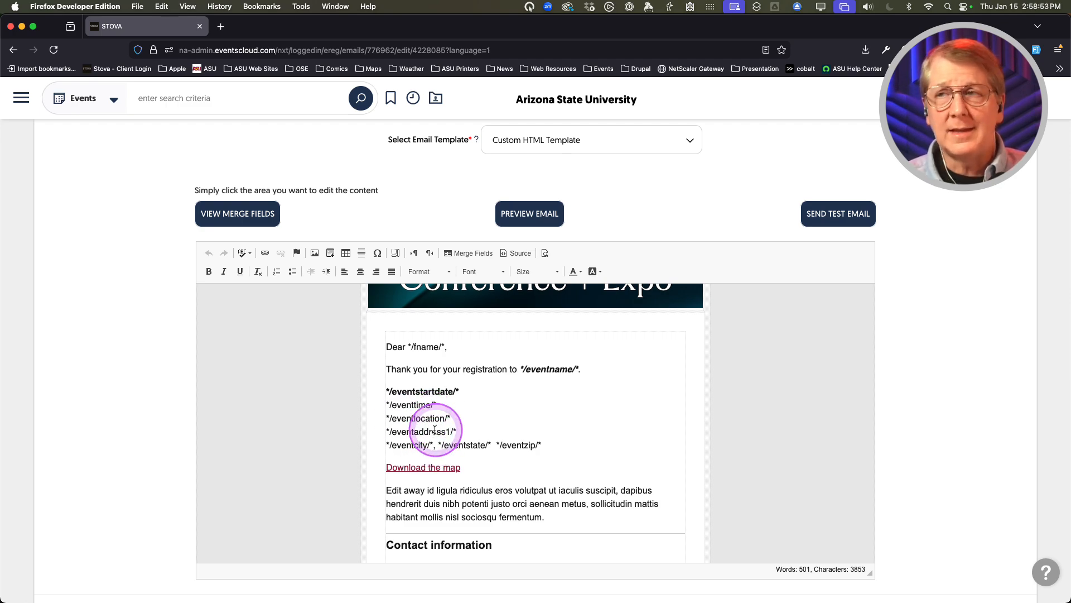
left_click_drag(450, 419, 387, 419)
key("BackSpace")
key("BackSpace")
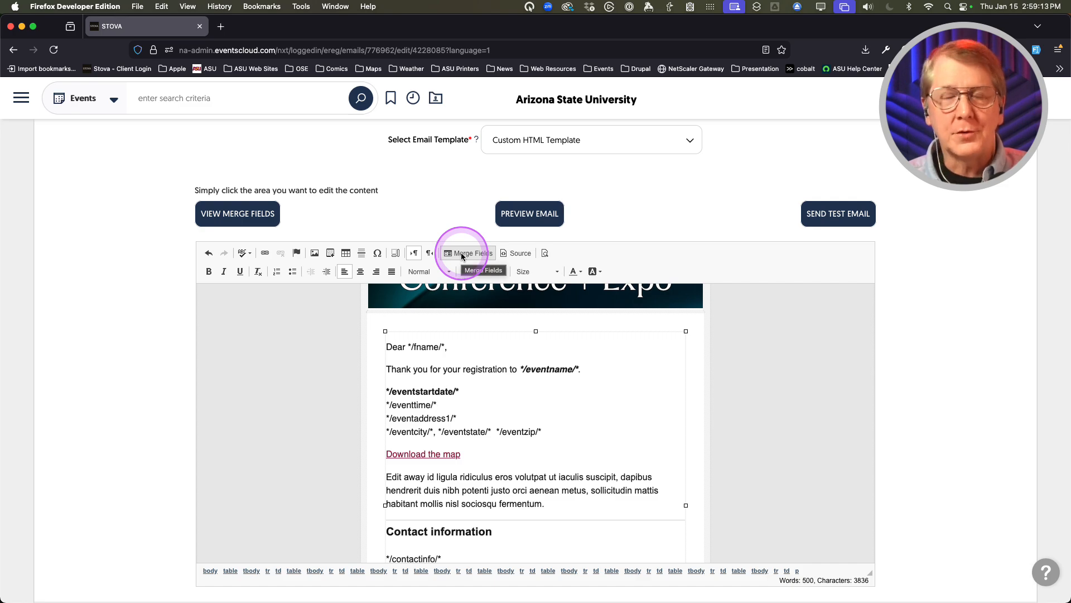
Insert an empty line between the */eventtime/* and */eventaddress1/* lines
left_click(496, 403)
key("Return")
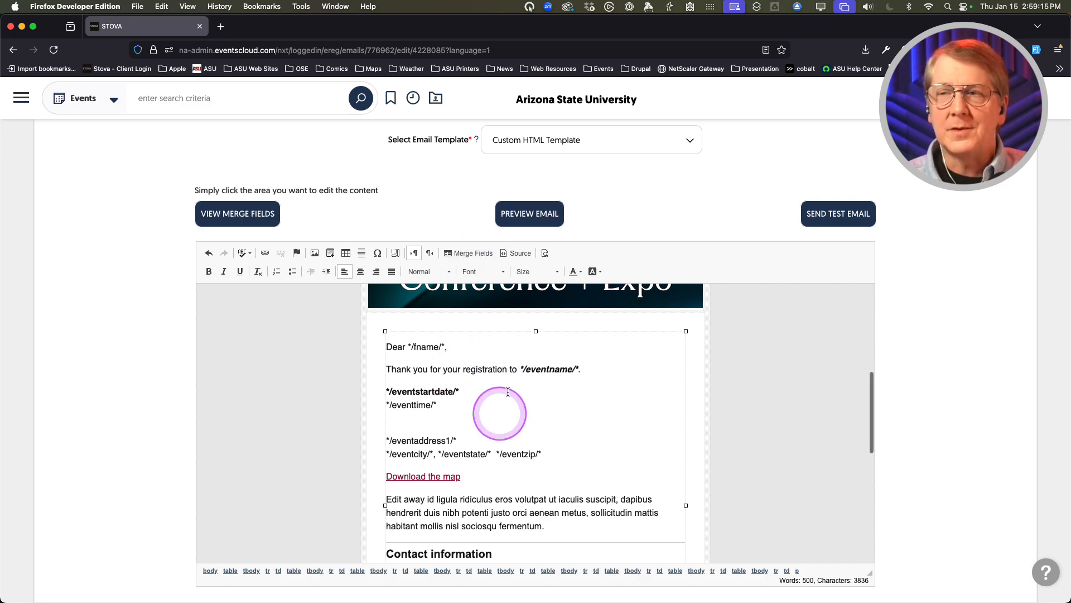
key("BackSpace")
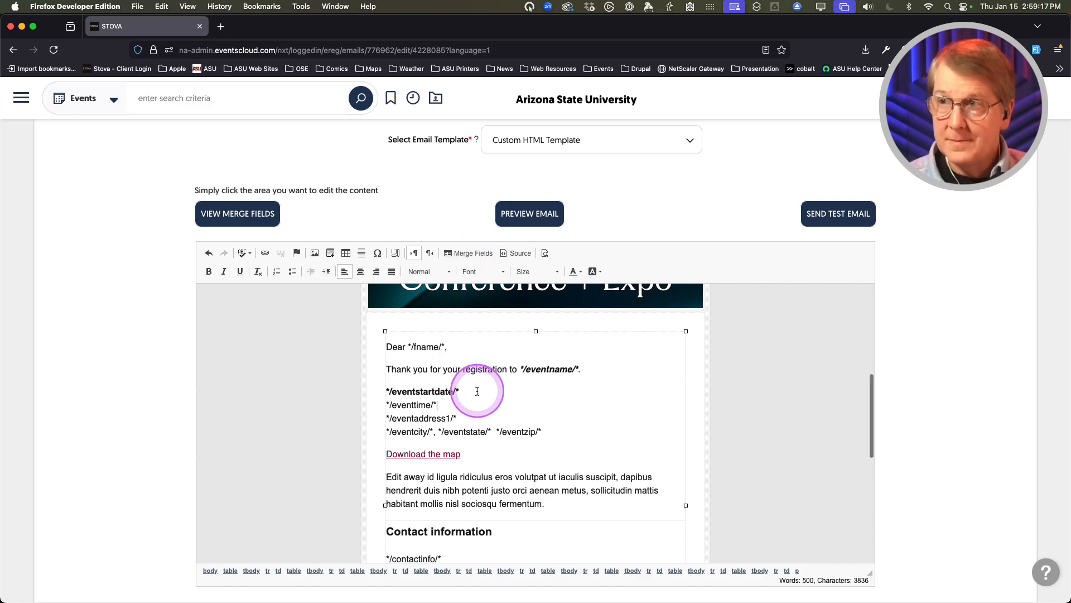
key("Return")
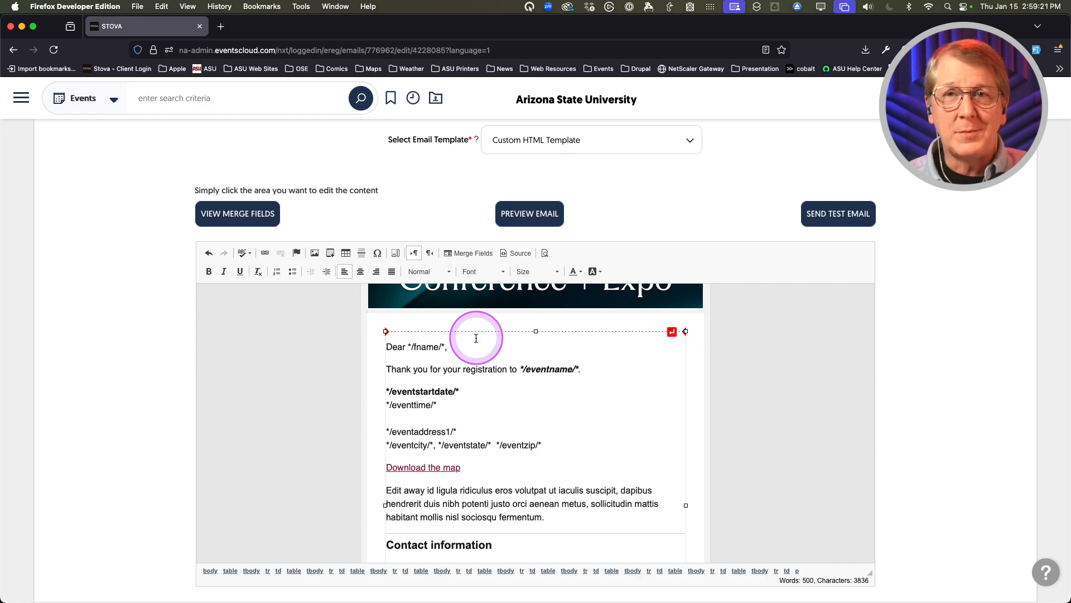
Insert the event location merge field (*/eventlocation/*) on the empty line between */eventtime/* and */eventaddress1/*
left_click(470, 254)
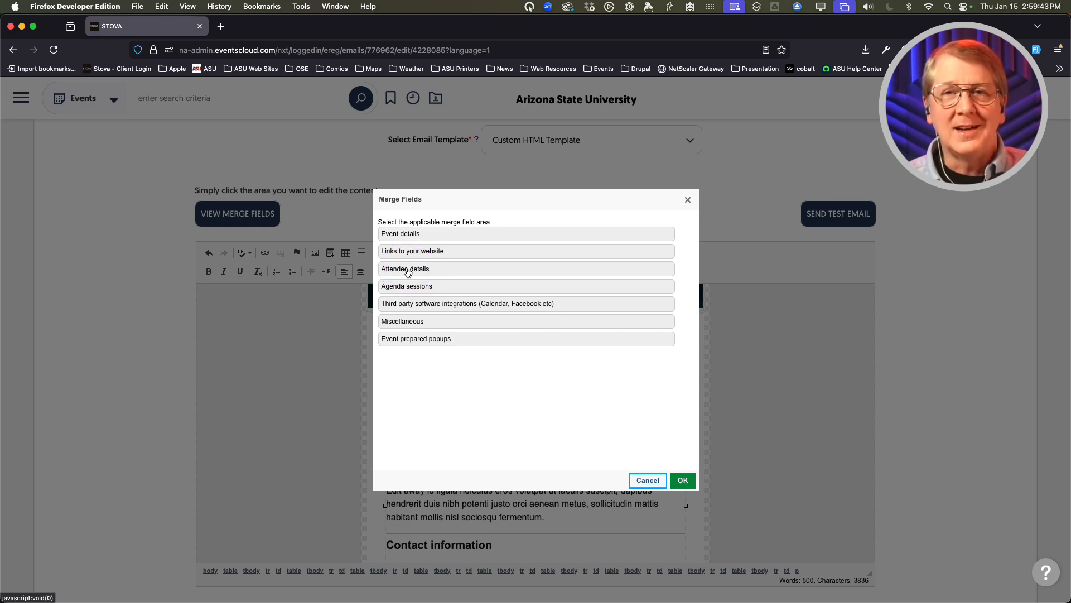
left_click(406, 235)
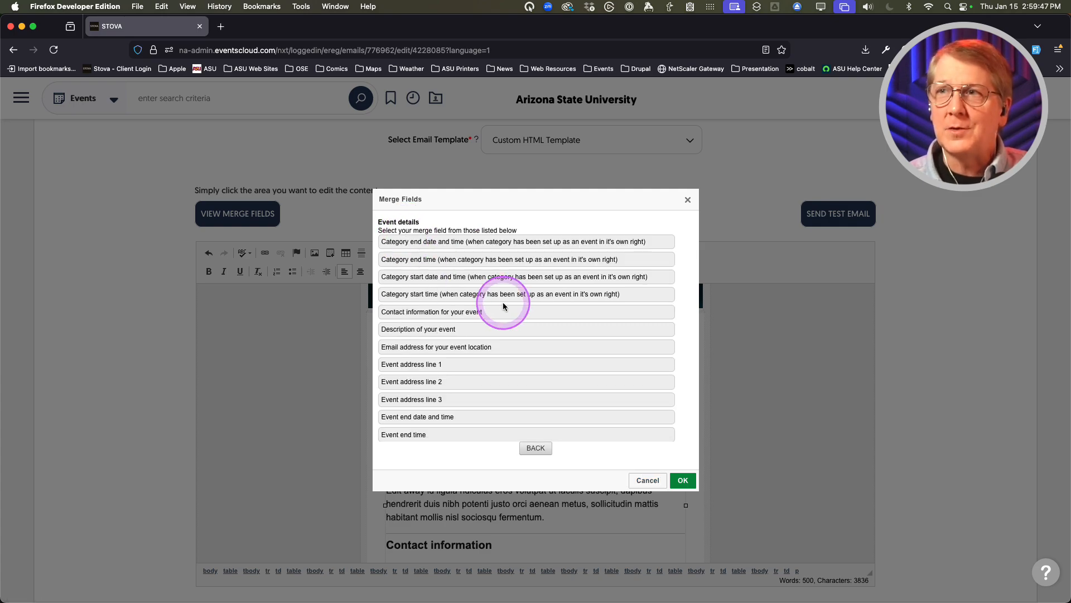
scroll(508, 334, "down", 5)
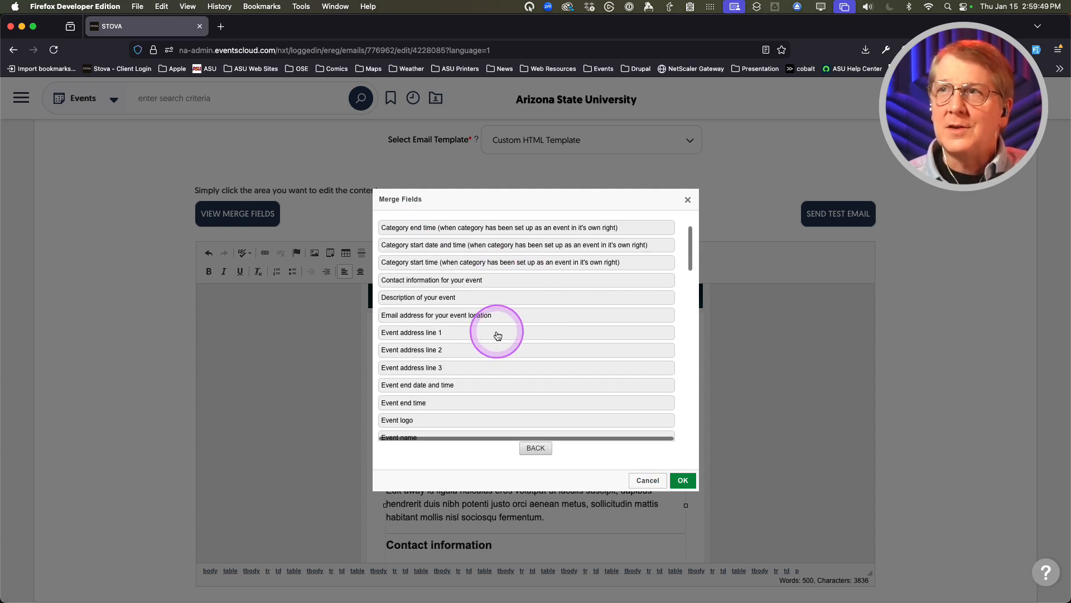
scroll(498, 335, "down", 3)
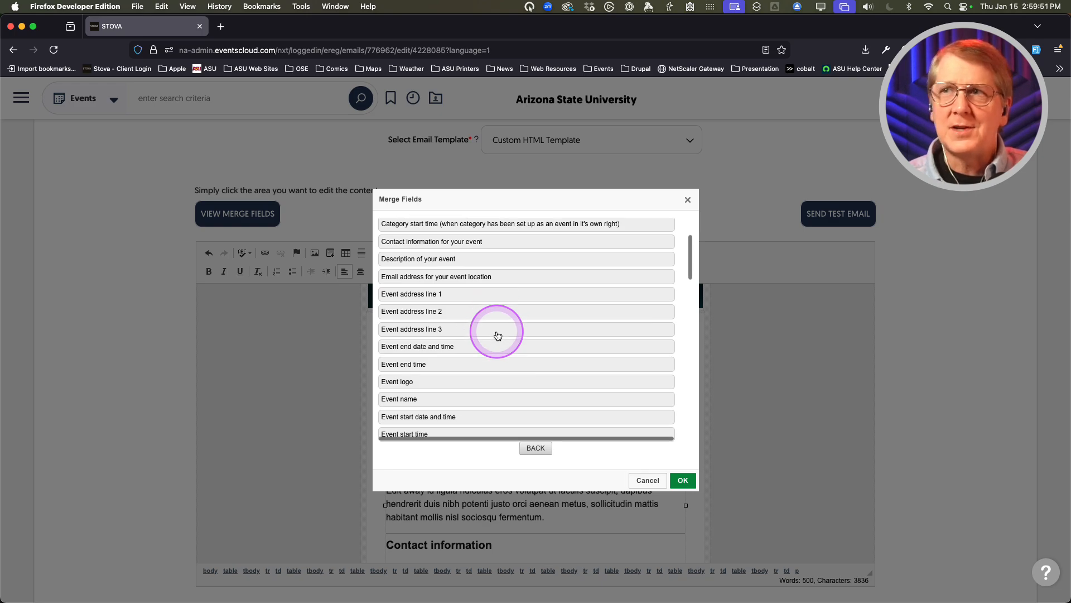
scroll(498, 335, "down", 2)
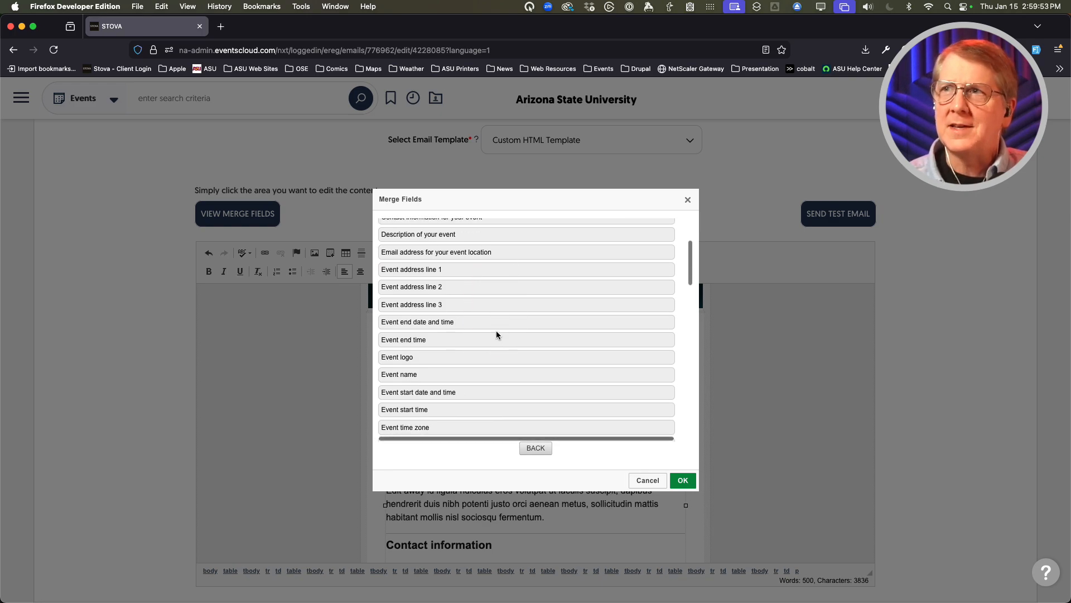
scroll(476, 329, "up", 3)
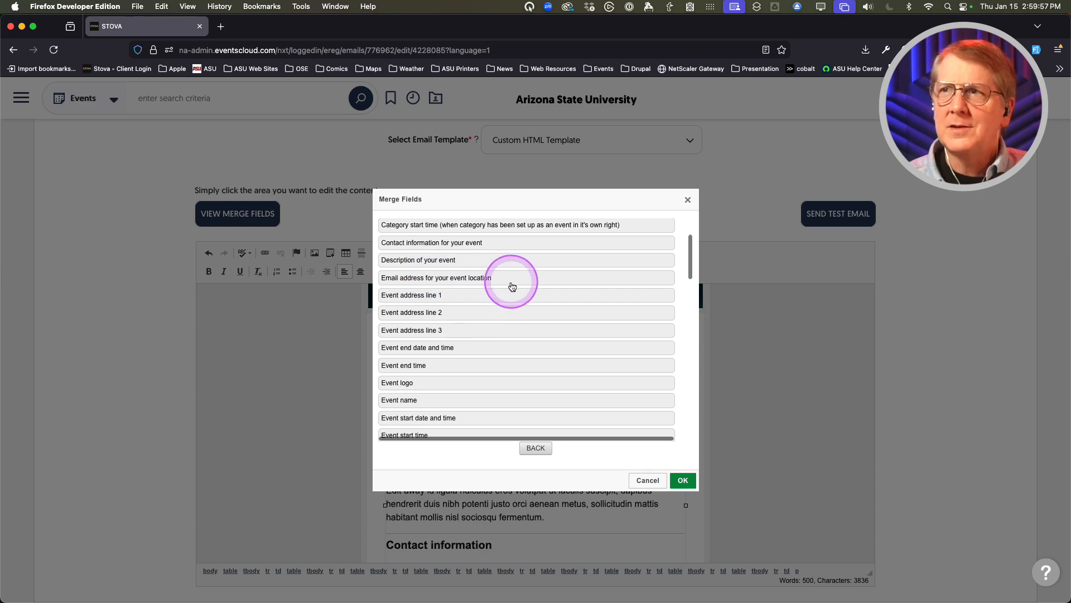
key("super+f")
type("location")
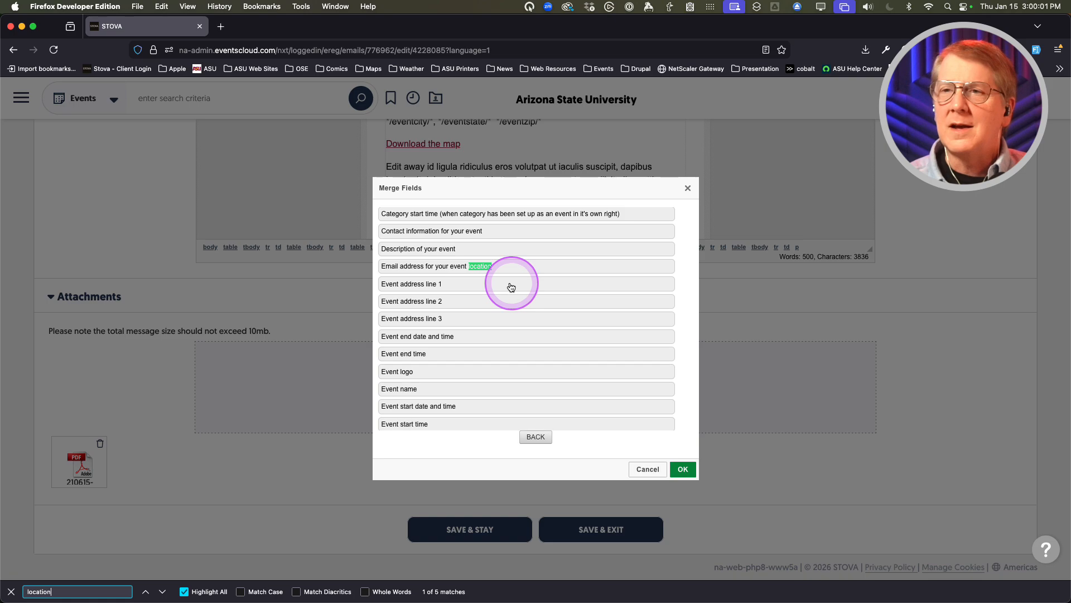
left_click(145, 591)
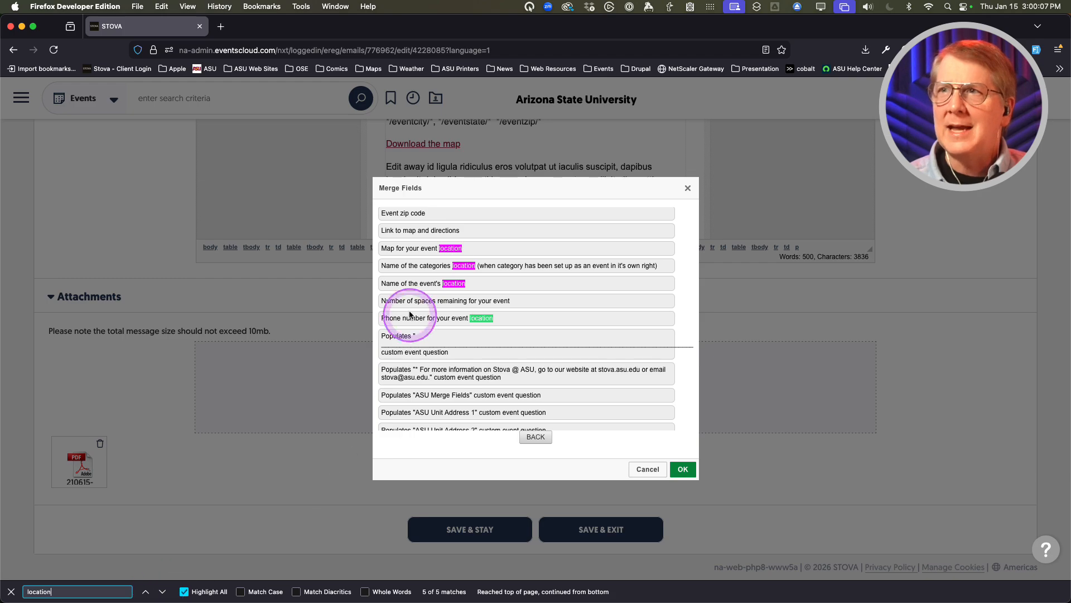
left_click(408, 283)
Save the email while staying on the editing page
scroll(96, 306, "up", 5)
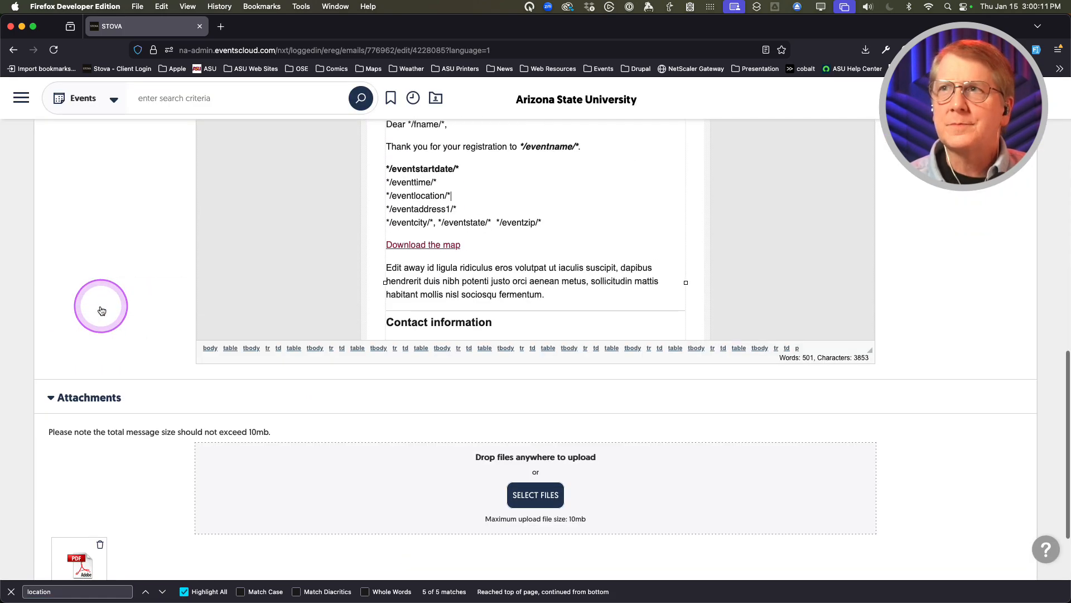
scroll(116, 306, "down", 2)
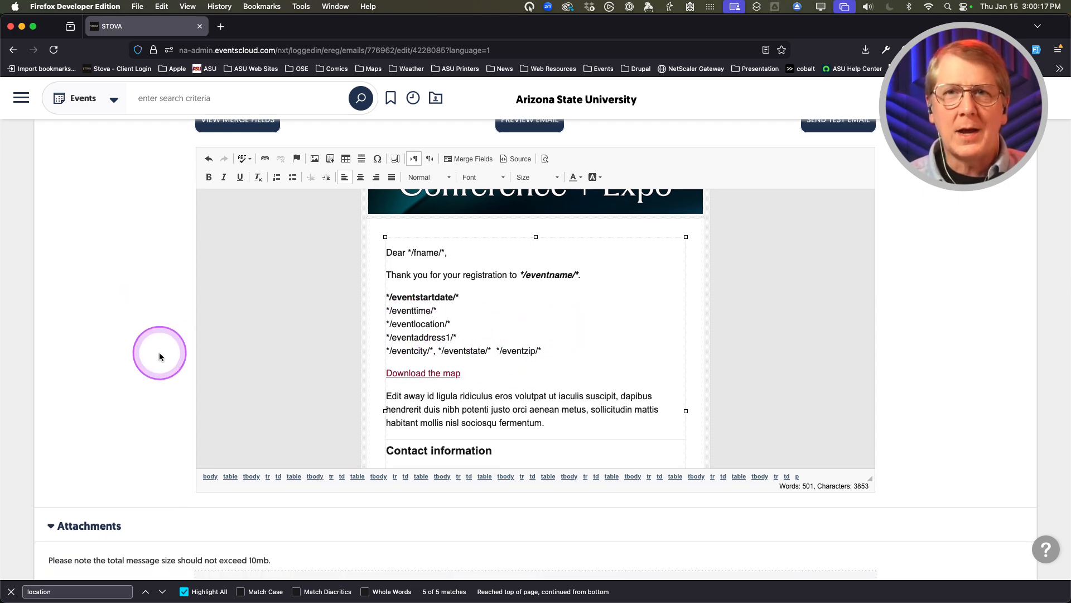
mouse_move(420, 218)
scroll(81, 326, "down", 4)
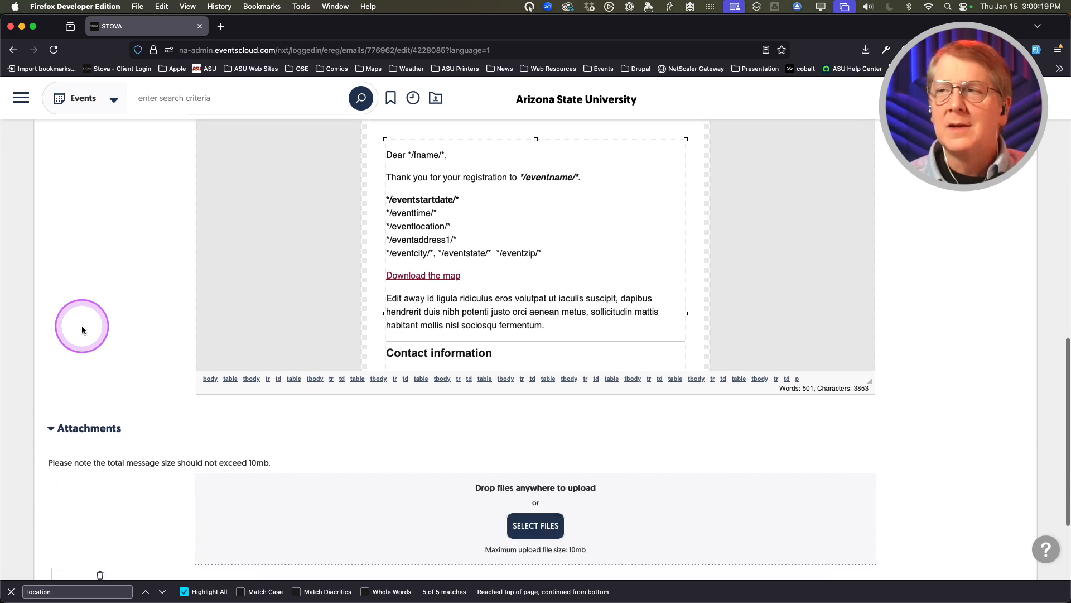
scroll(144, 391, "down", 5)
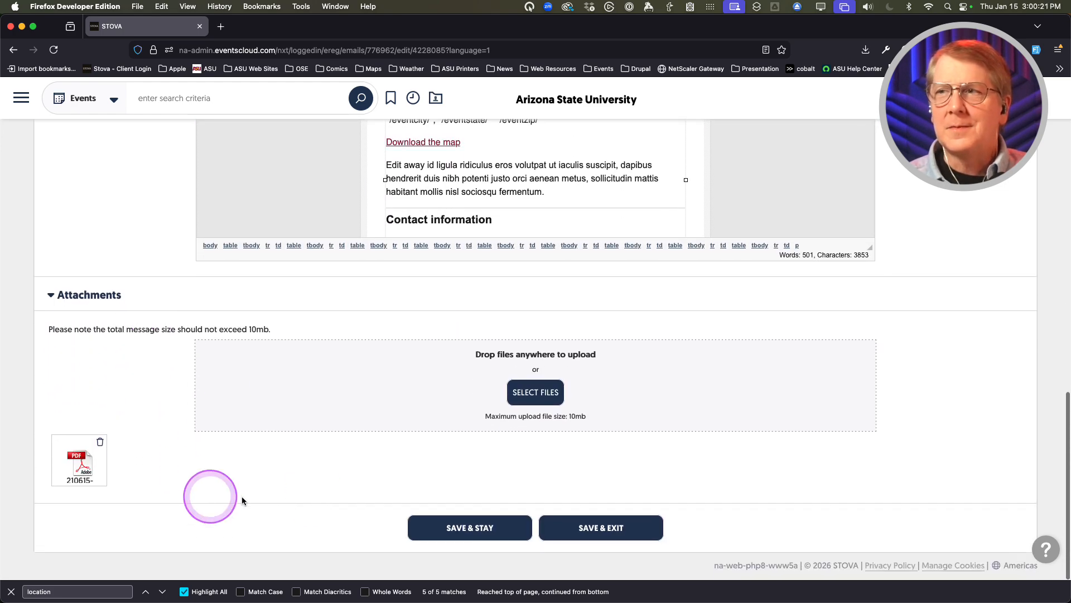
left_click(446, 535)
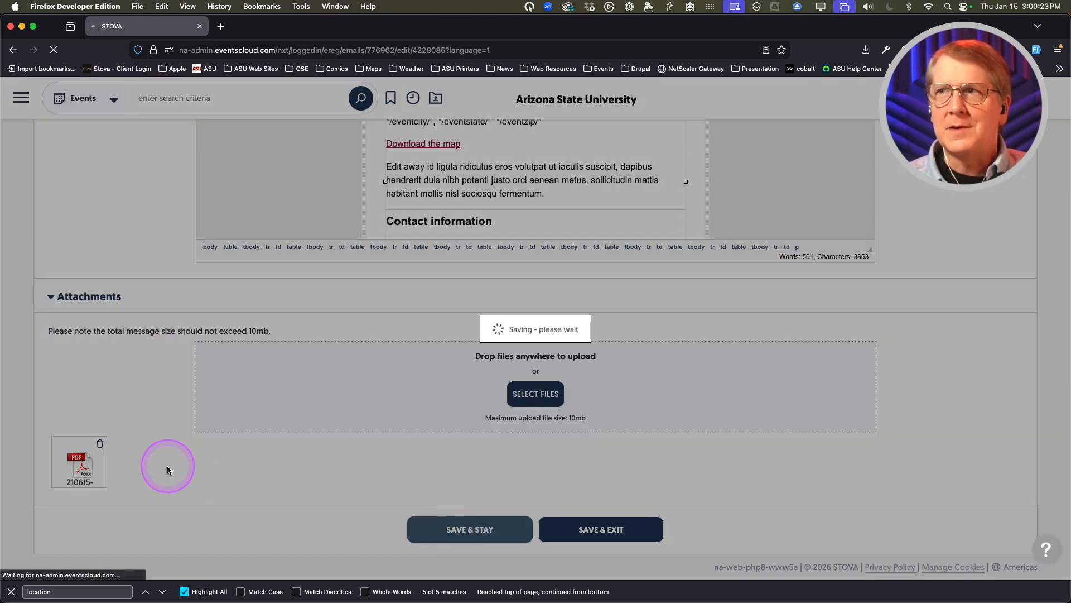
Open the merge fields reference window and browse the Event details merge field list
scroll(168, 465, "down", 10)
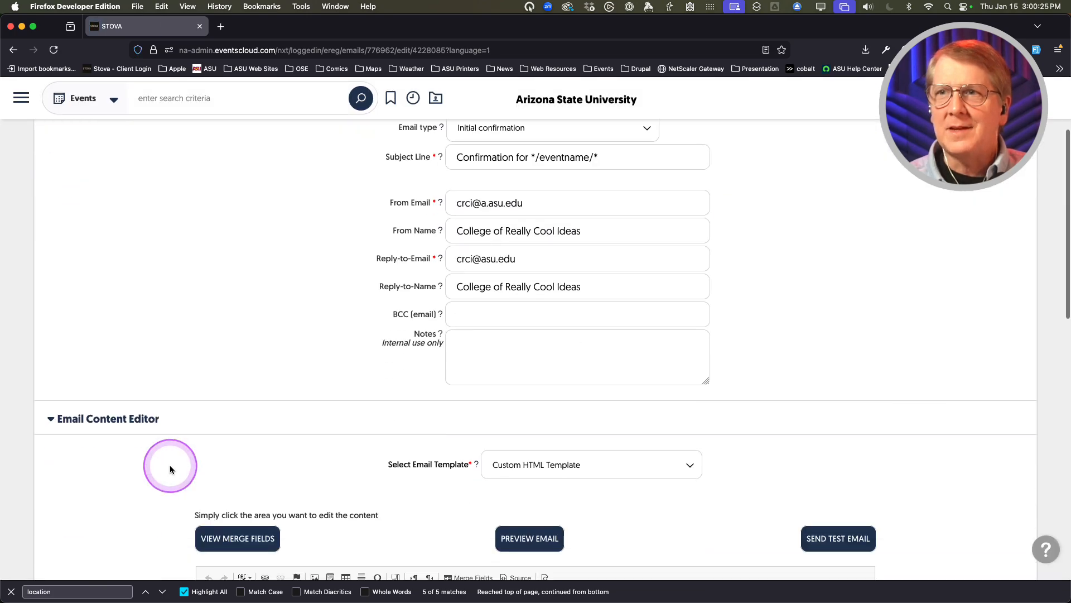
scroll(151, 468, "down", 5)
scroll(151, 469, "up", 4)
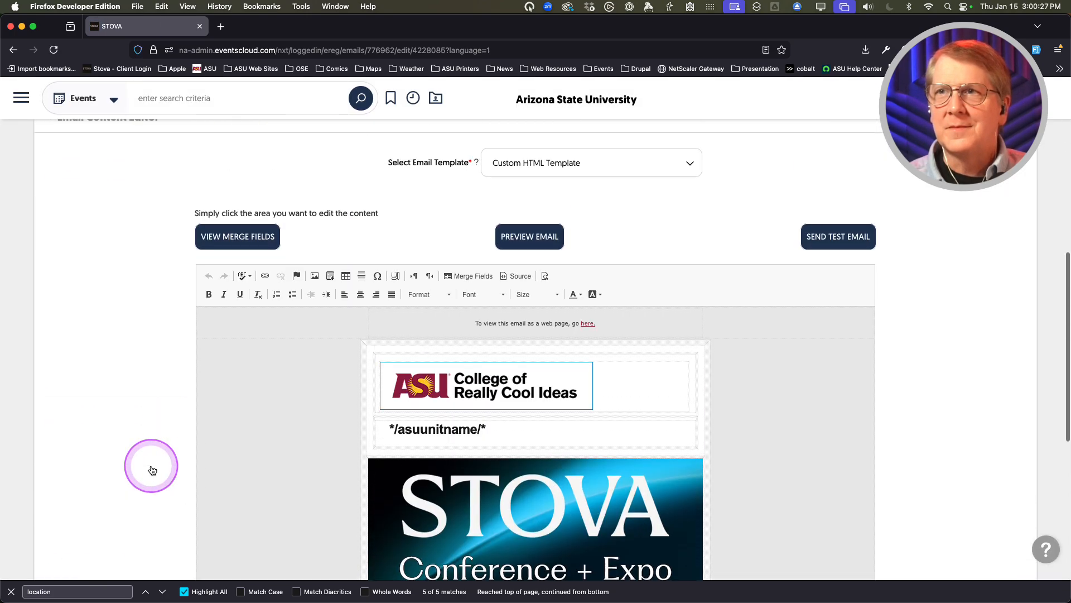
scroll(551, 476, "down", 5)
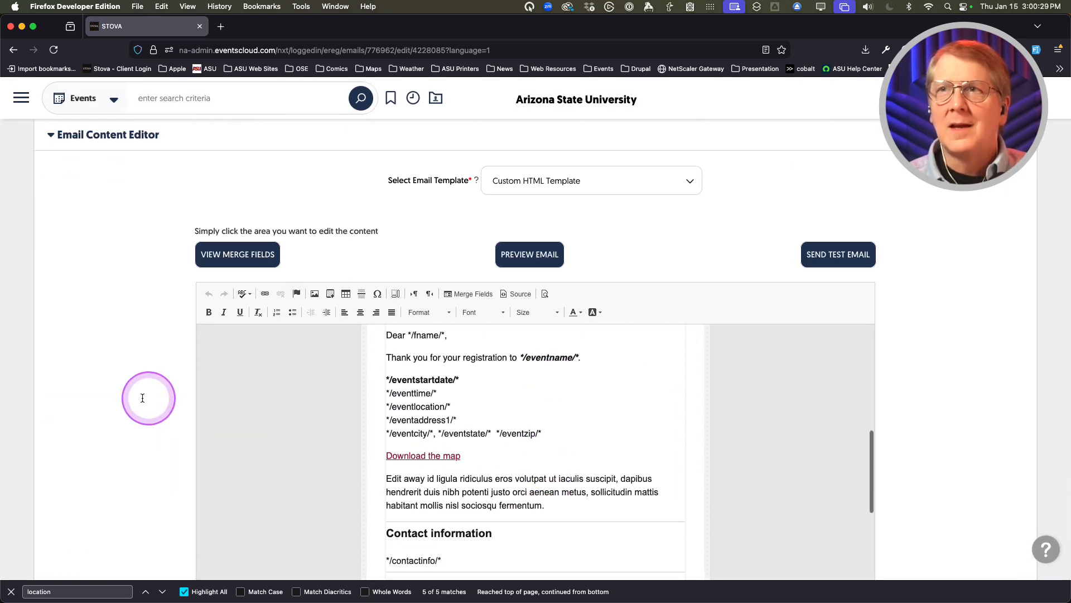
scroll(132, 399, "down", 1)
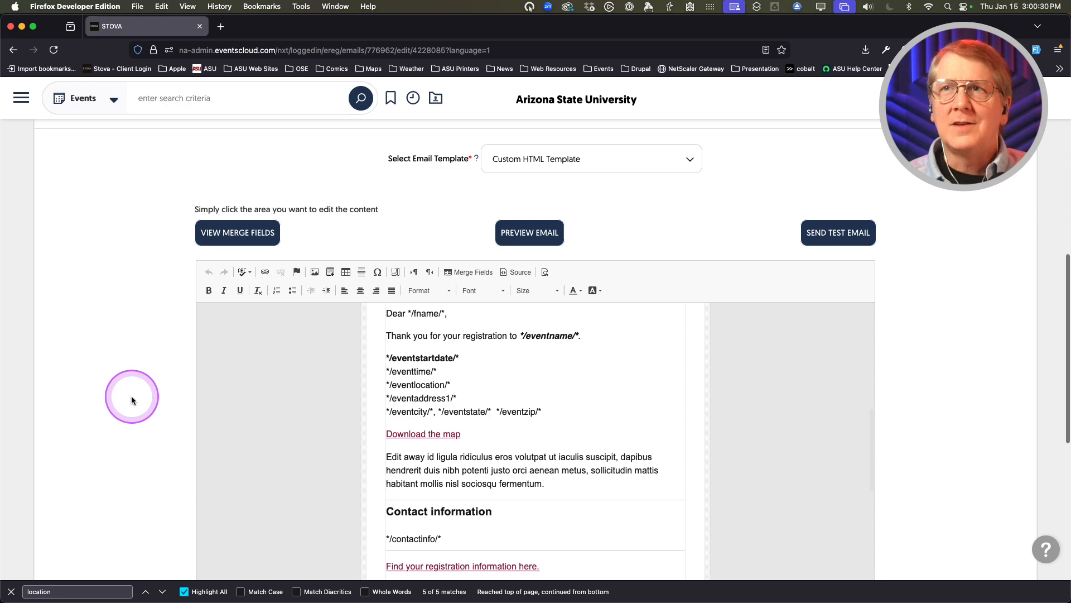
left_click(228, 240)
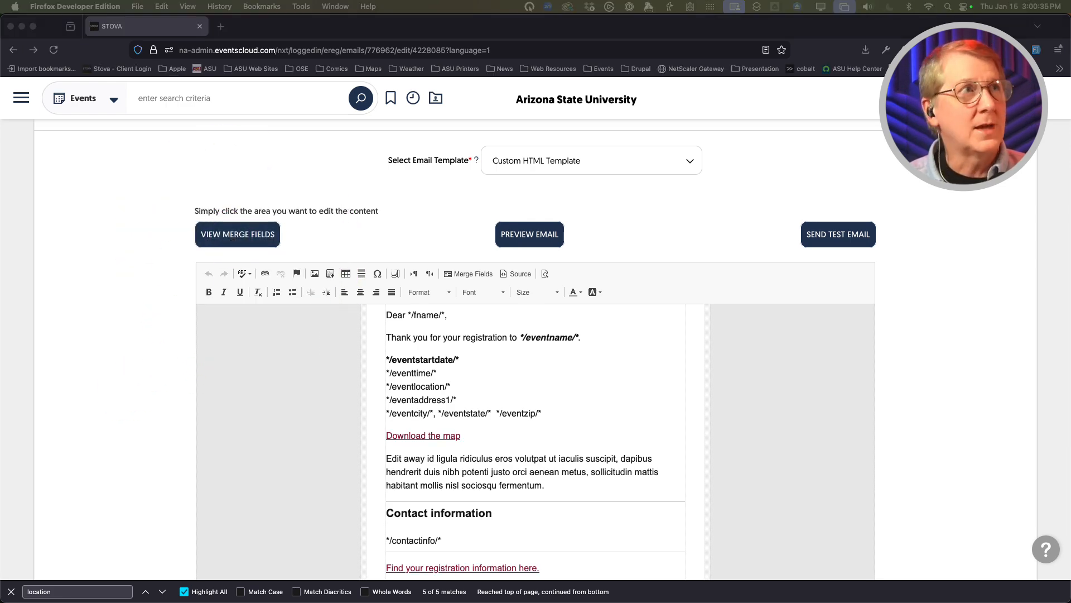
left_click_drag(84, 110, 163, 104)
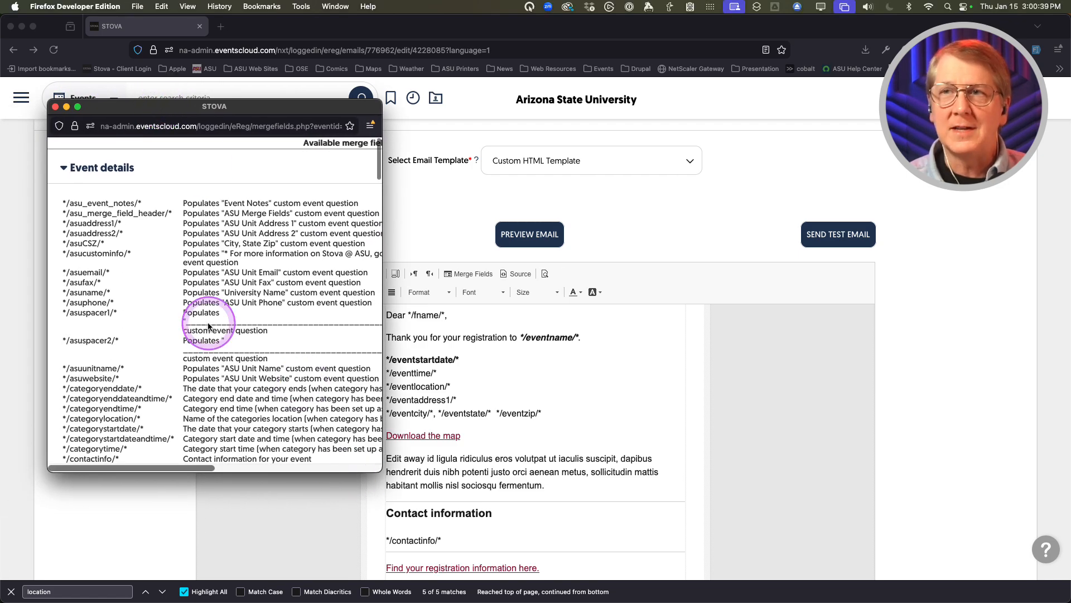
scroll(208, 326, "down", 5)
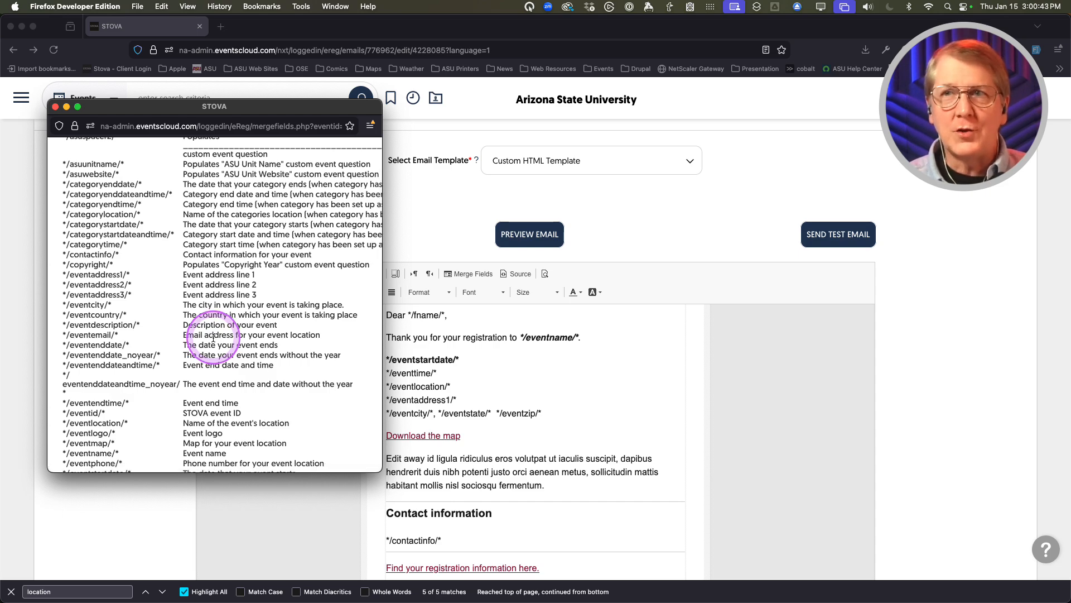
scroll(214, 338, "up", 5)
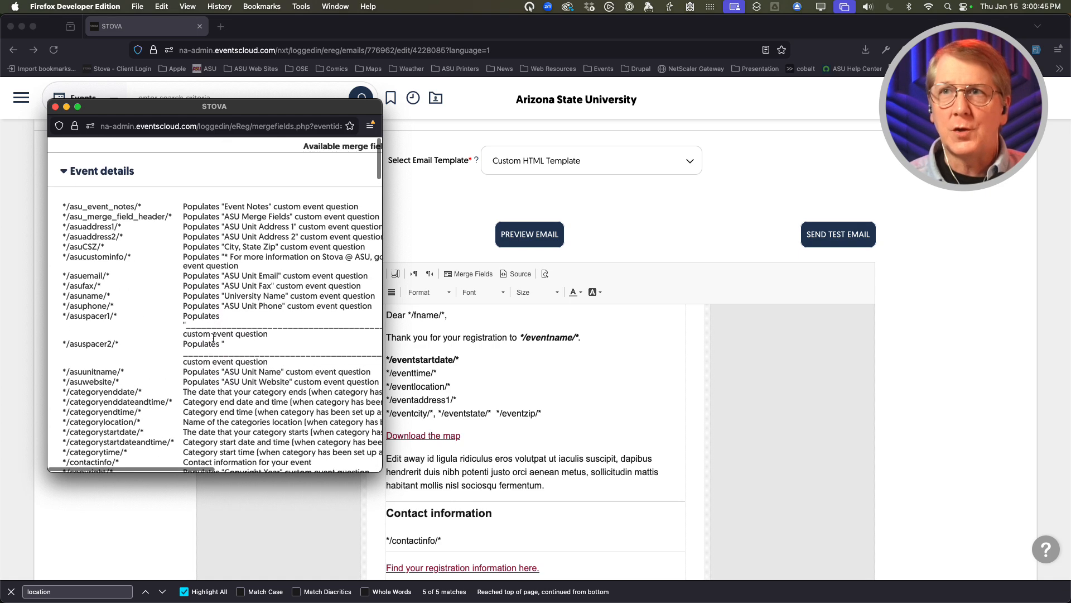
left_click(227, 429)
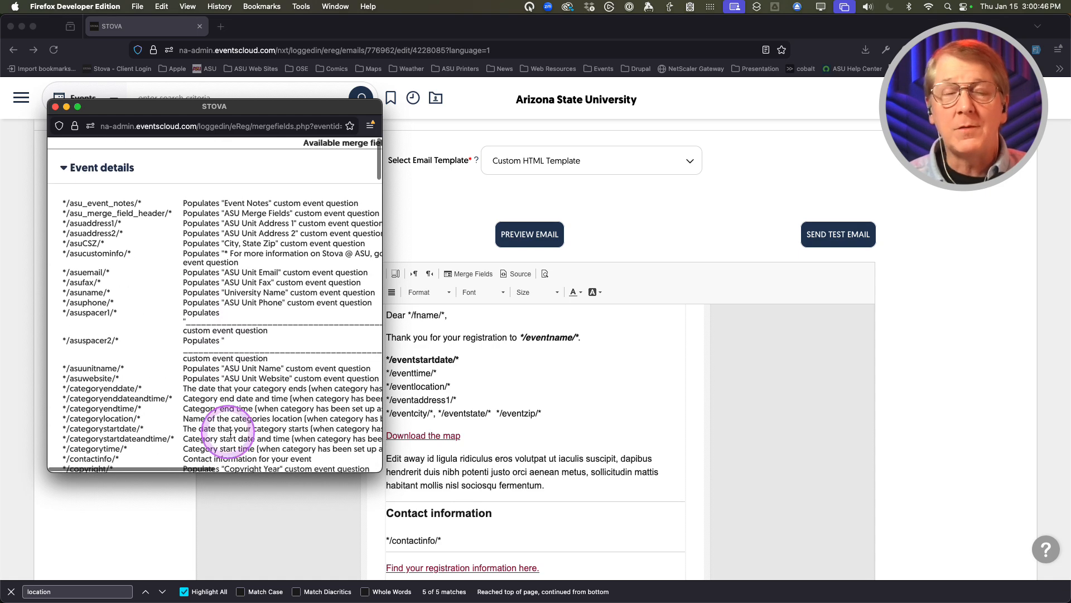
left_click(216, 406)
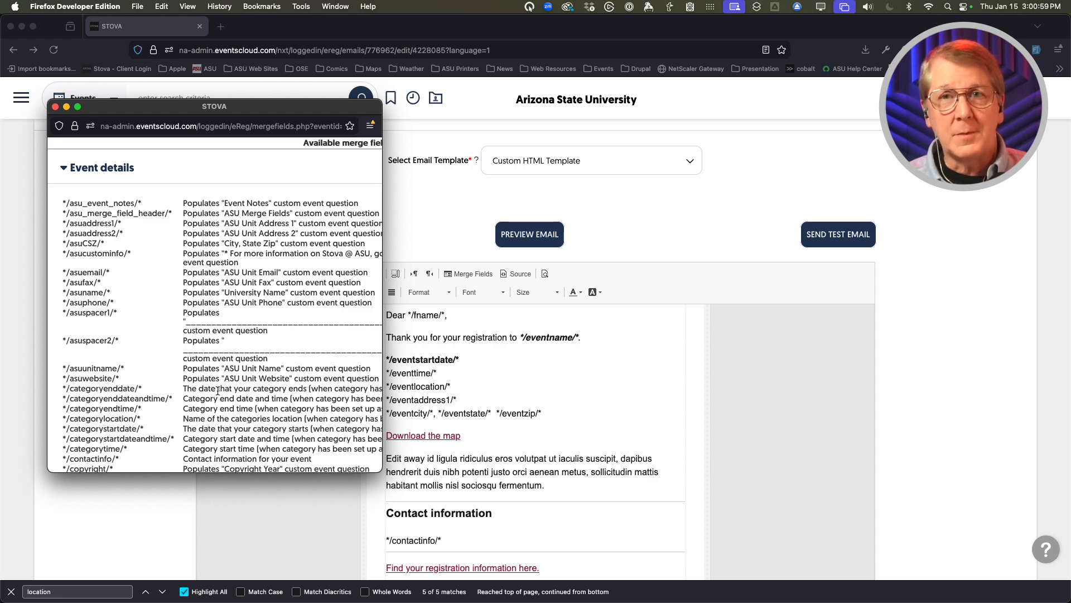
left_click(168, 336)
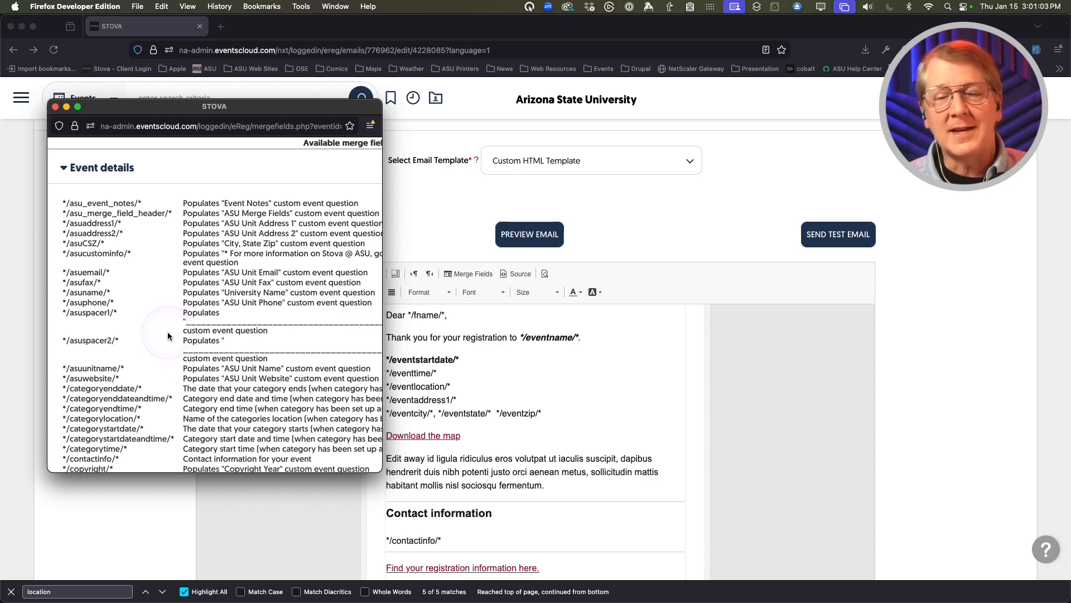
left_click(169, 336)
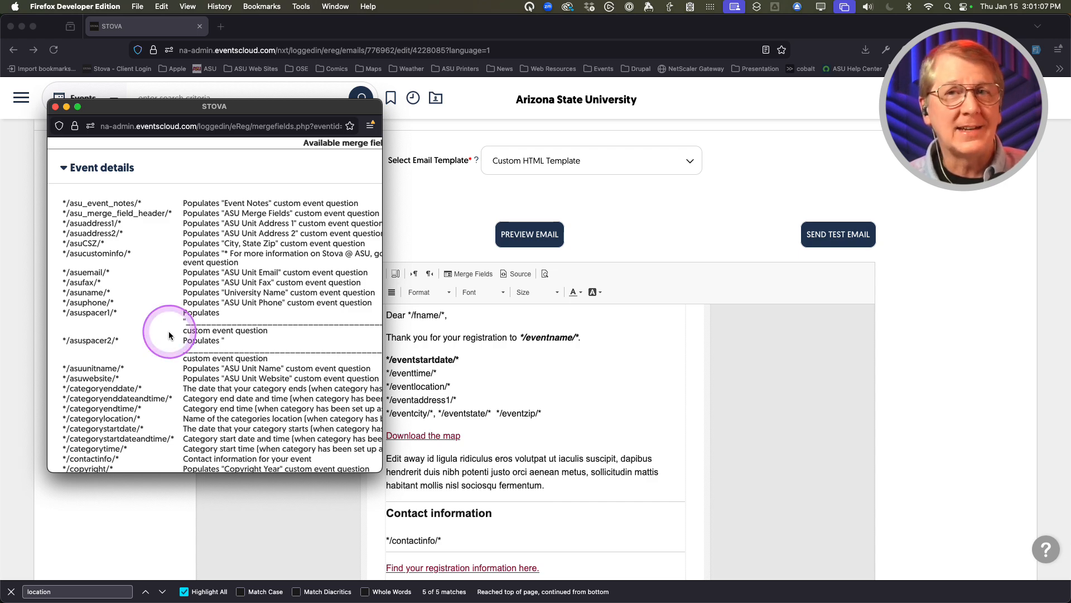
left_click(169, 335)
Search the merge field list for calendar, widen the window, and select and copy the */calendar/* field
key("super+f")
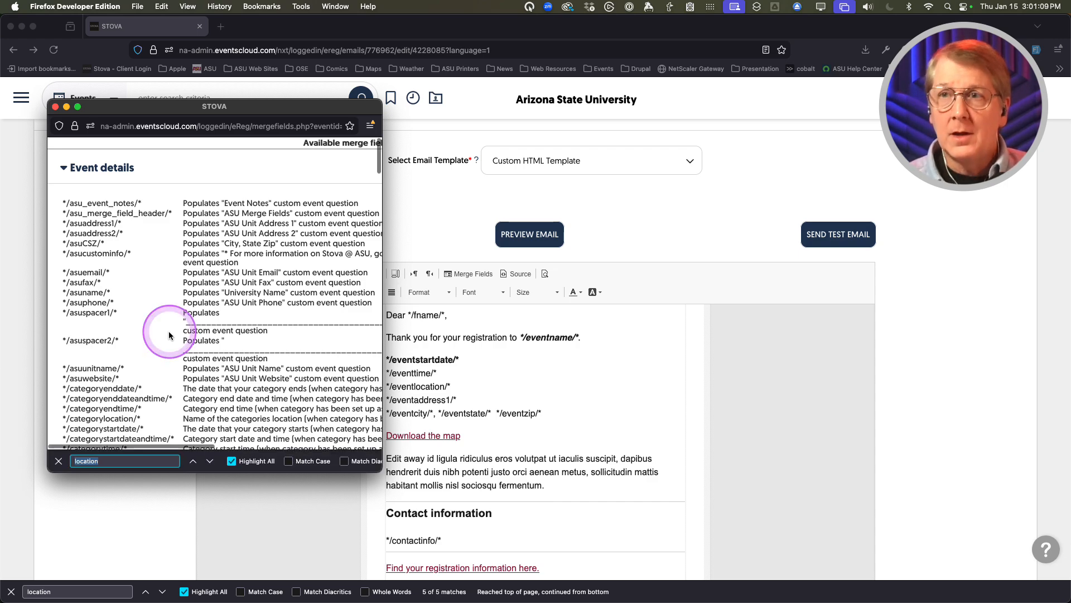
type("calendar")
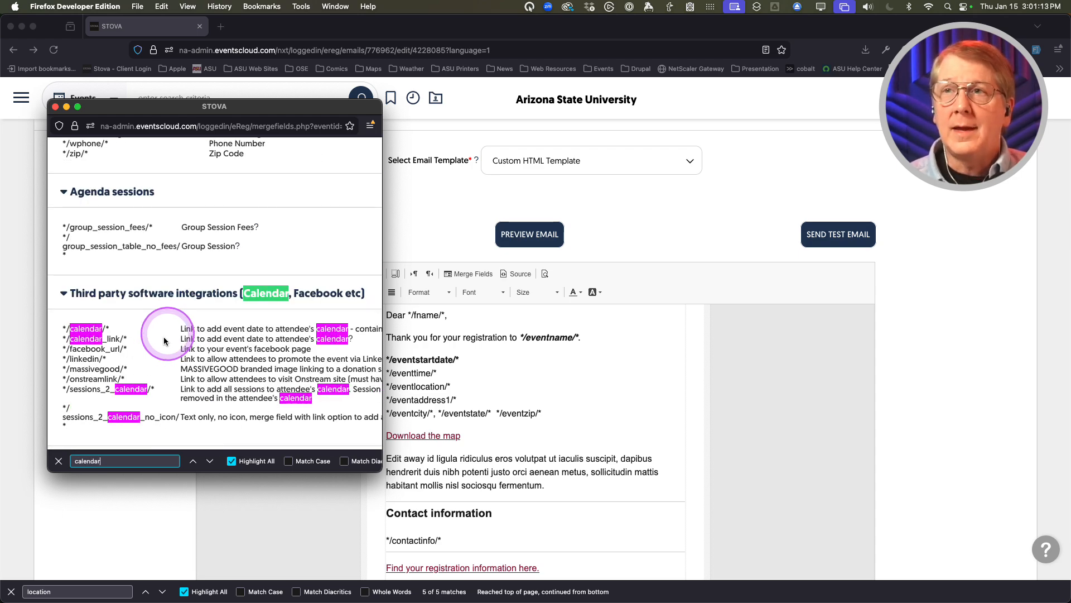
scroll(170, 330, "down", 2)
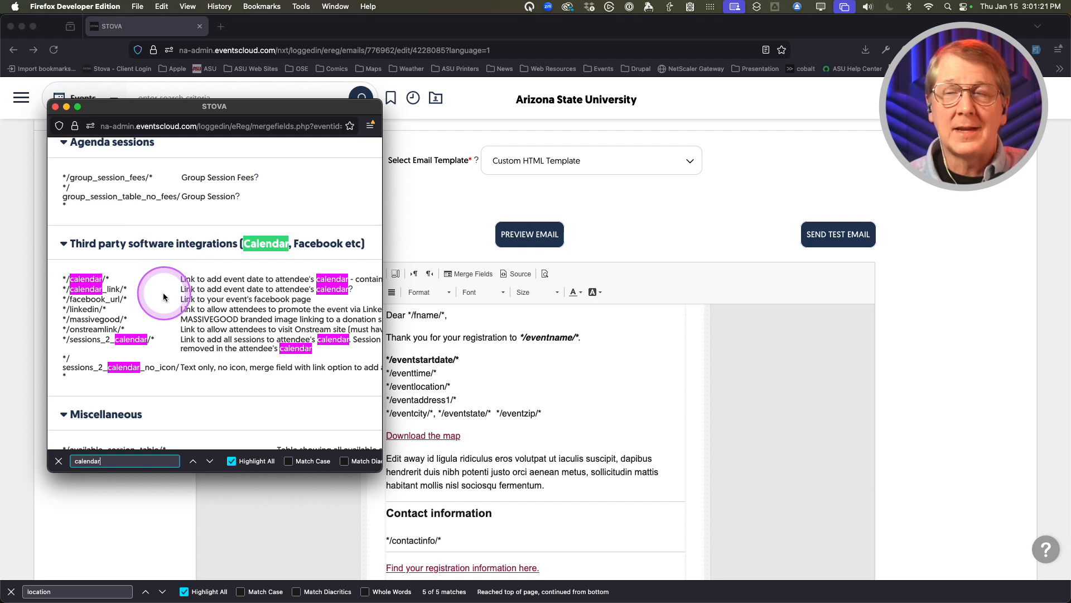
left_click(58, 461)
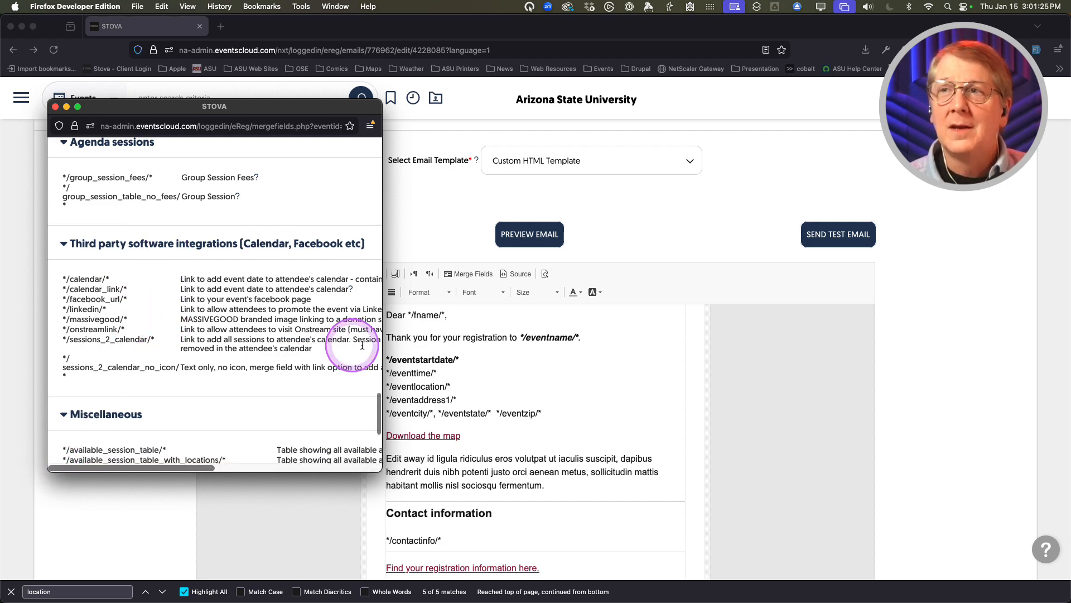
left_click_drag(381, 346, 523, 346)
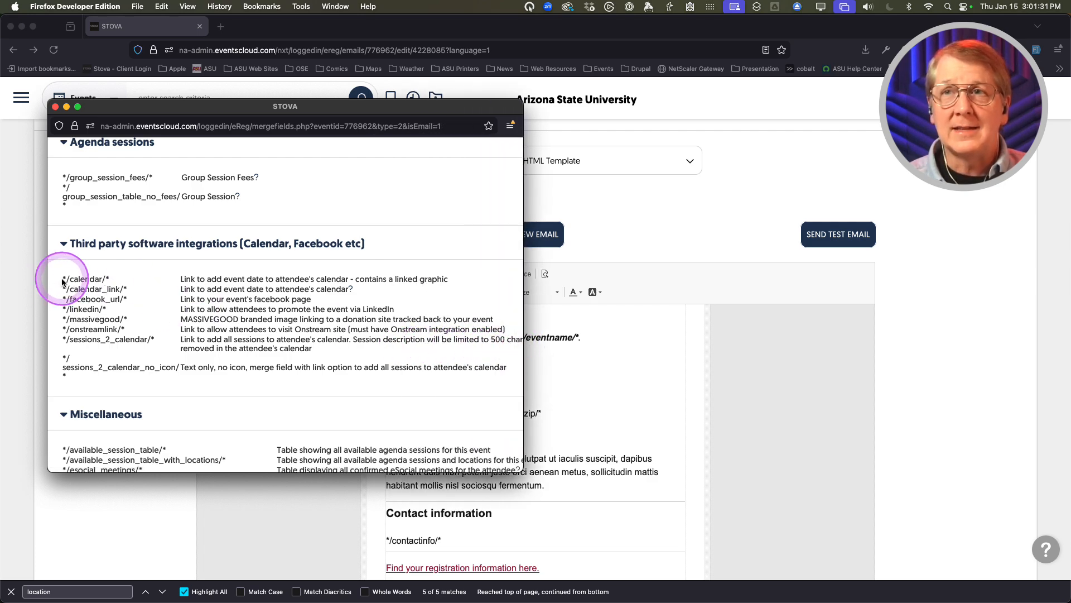
left_click_drag(62, 281, 107, 283)
key("super+c")
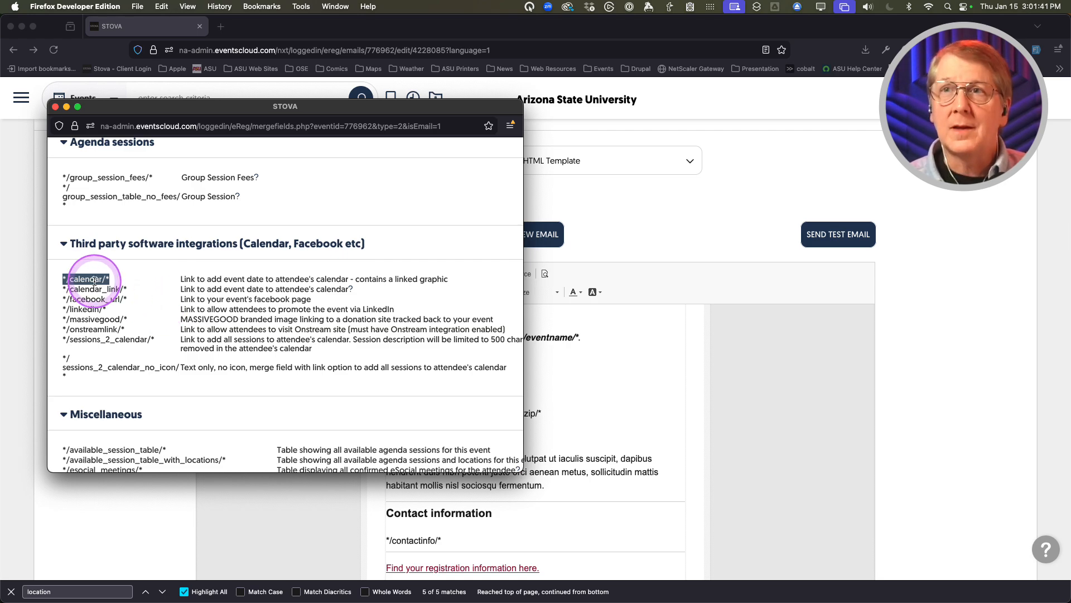
Paste */calendar/* on a new line below the body paragraph and center it
left_click(256, 511)
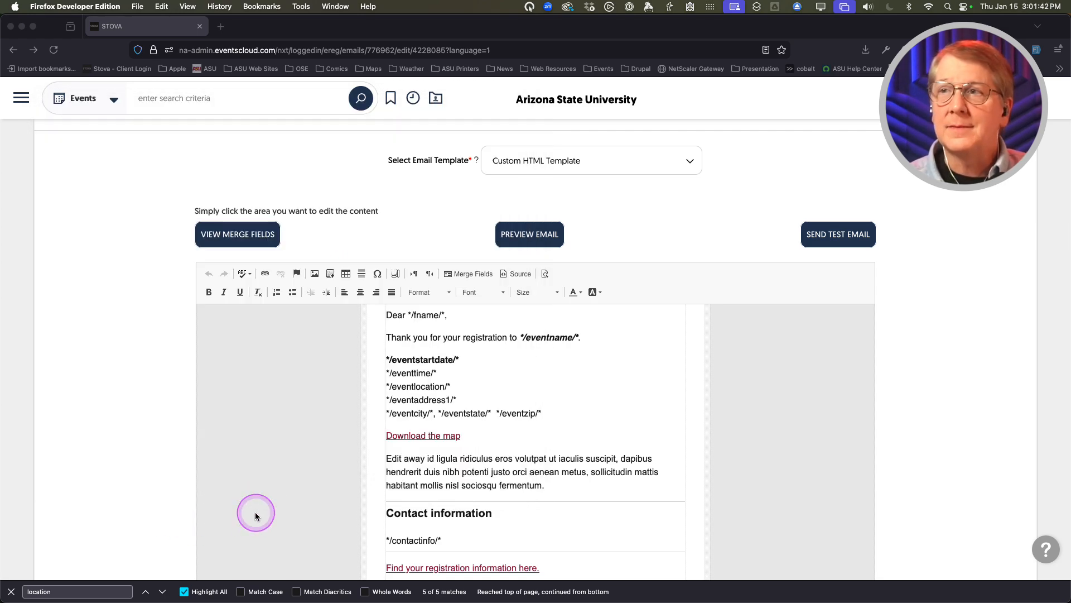
left_click(558, 487)
key("Return")
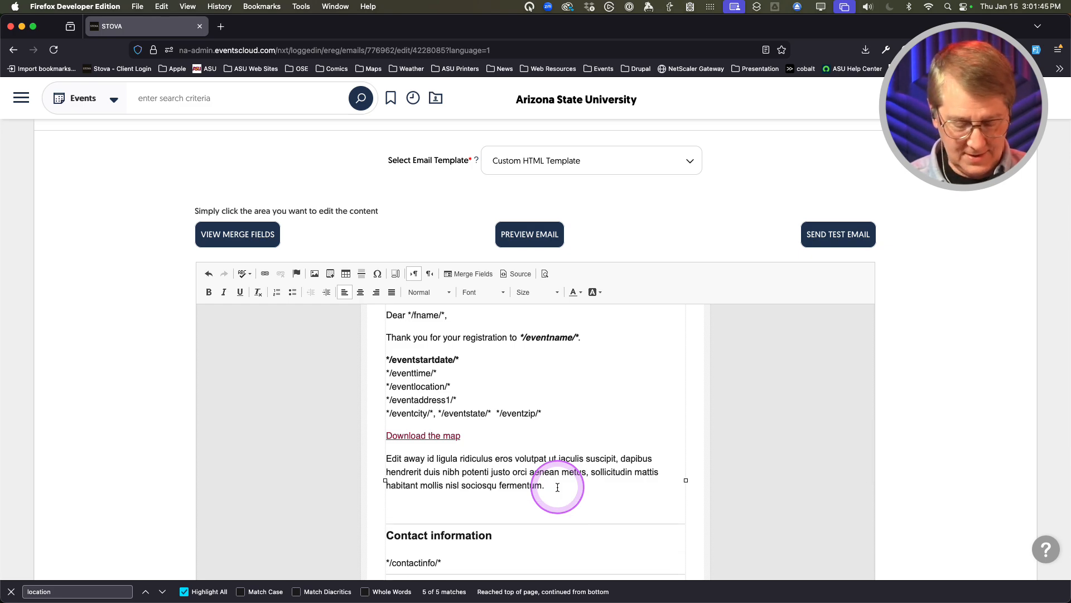
key("super+v")
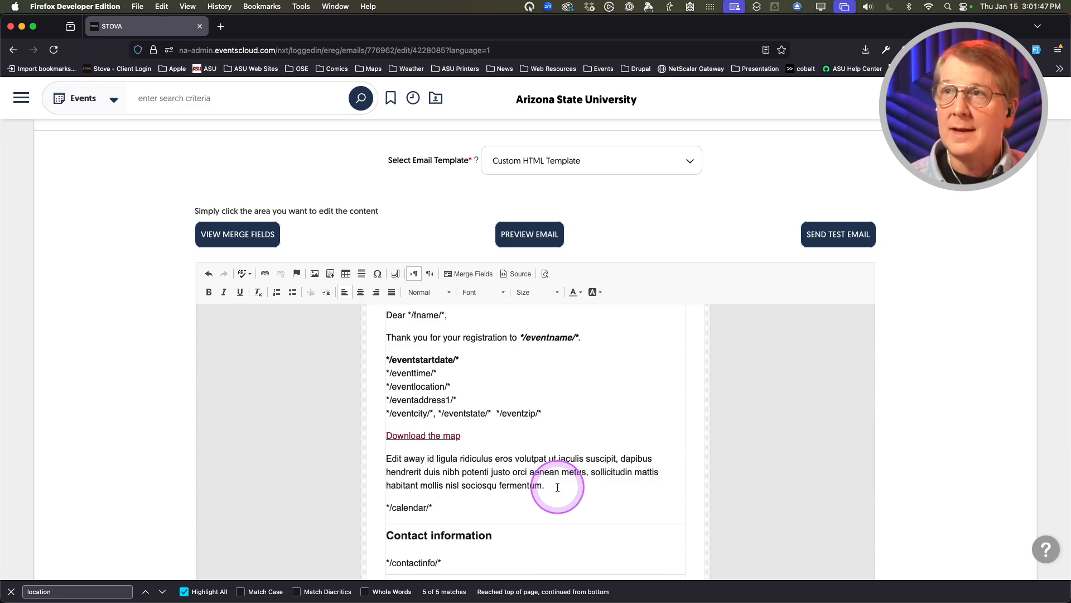
left_click(358, 294)
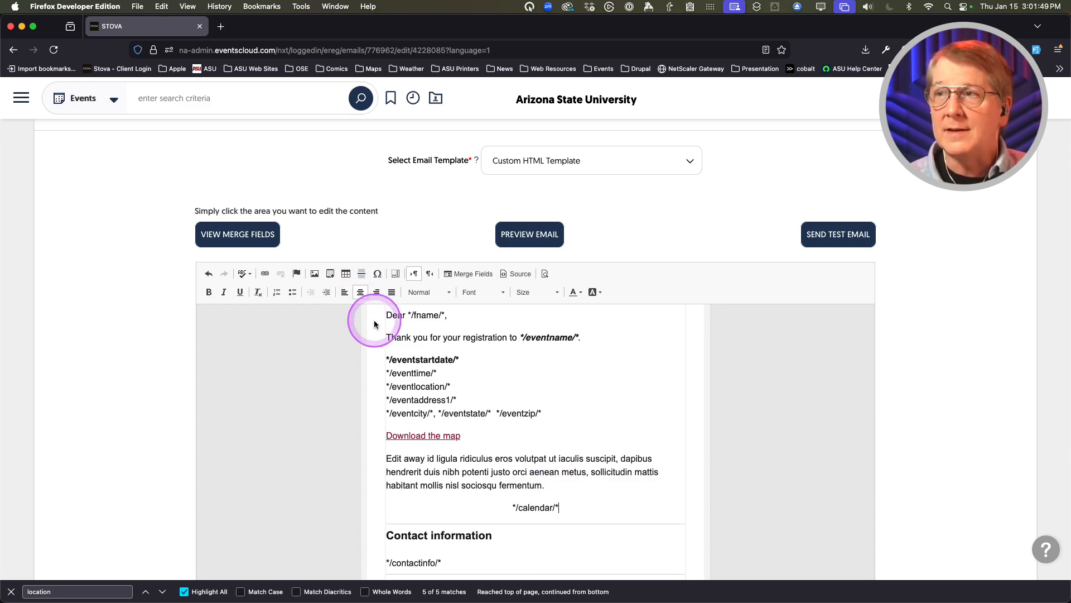
Insert a blank line below the */calendar/* field and open the merge fields reference window
key("Return")
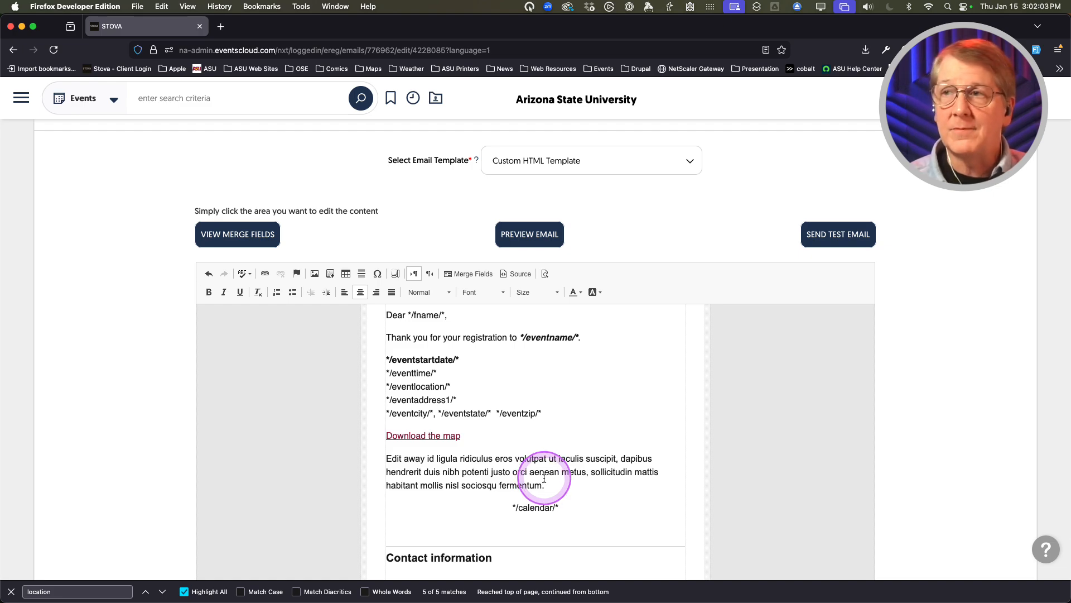
left_click(233, 233)
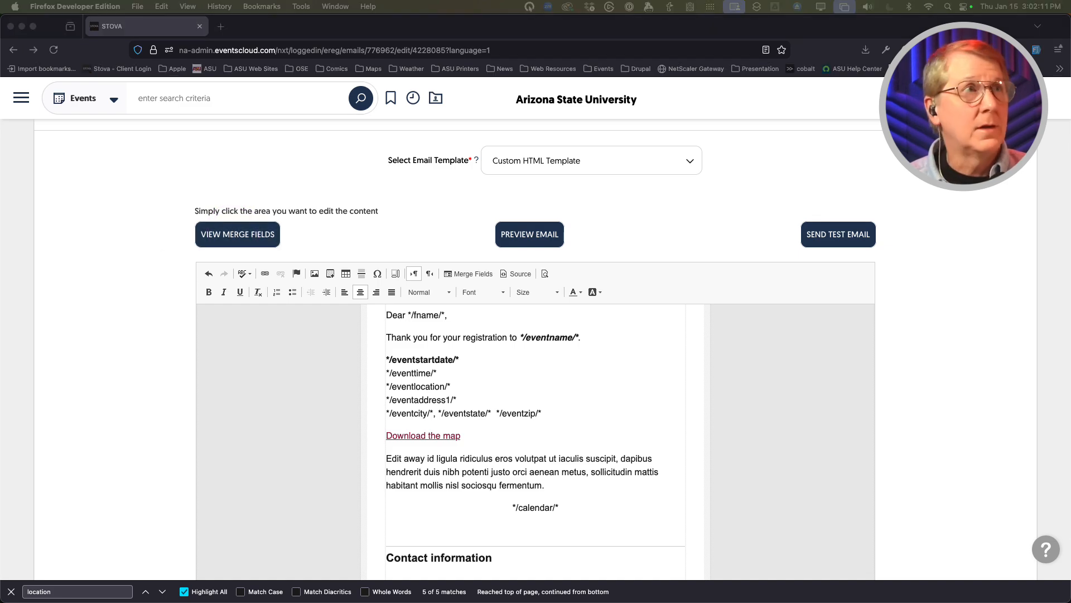
left_click_drag(0, 113, 194, 134)
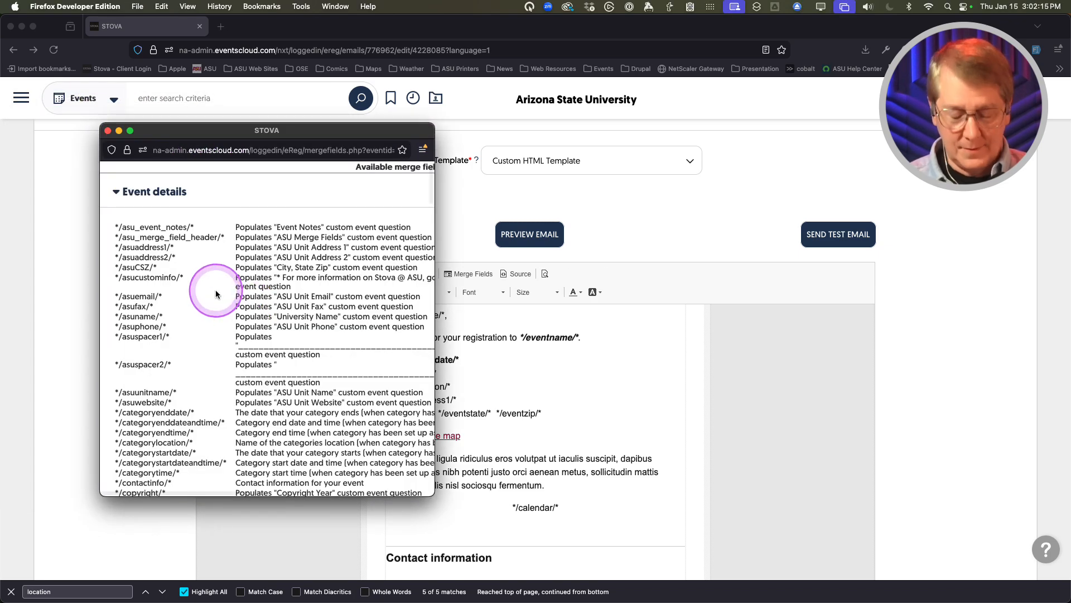
Search the merge field list for session, enlarge the window, and select the selected session table merge fields
key("super+f")
type("session")
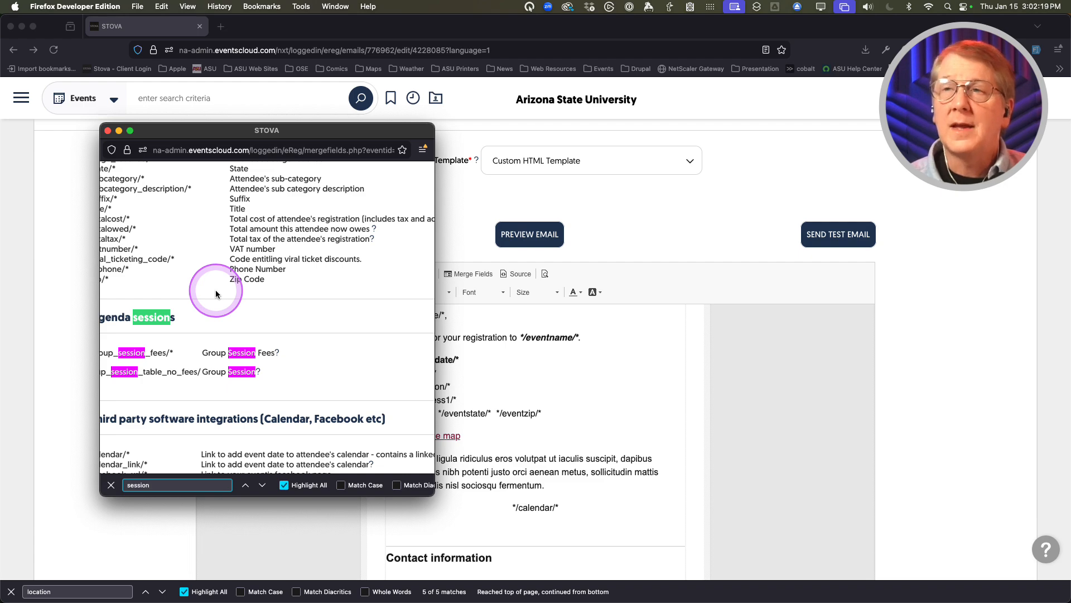
scroll(215, 290, "left", 2)
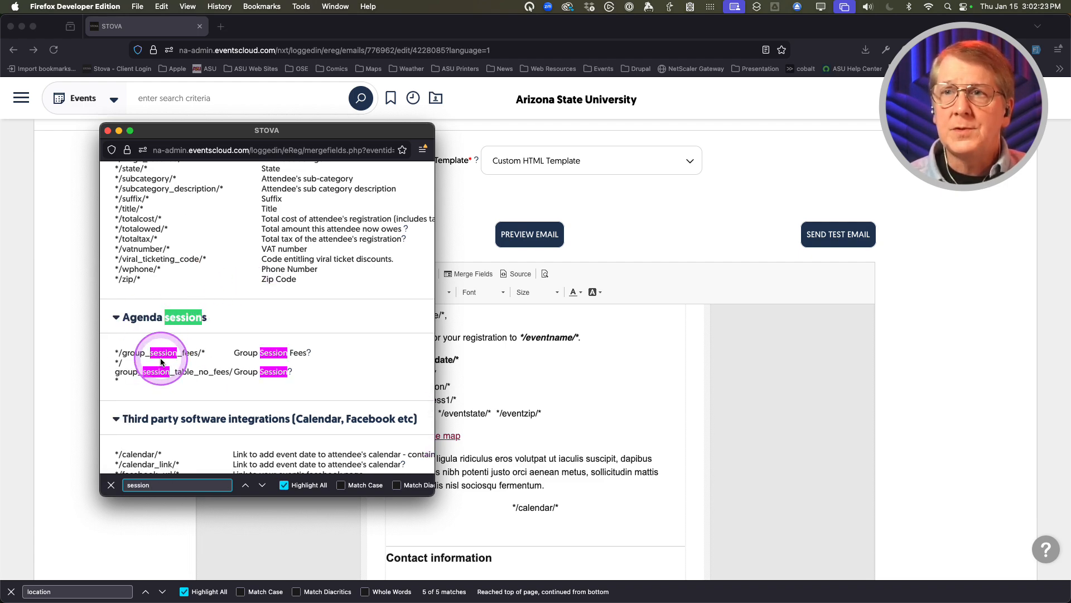
left_click(245, 485)
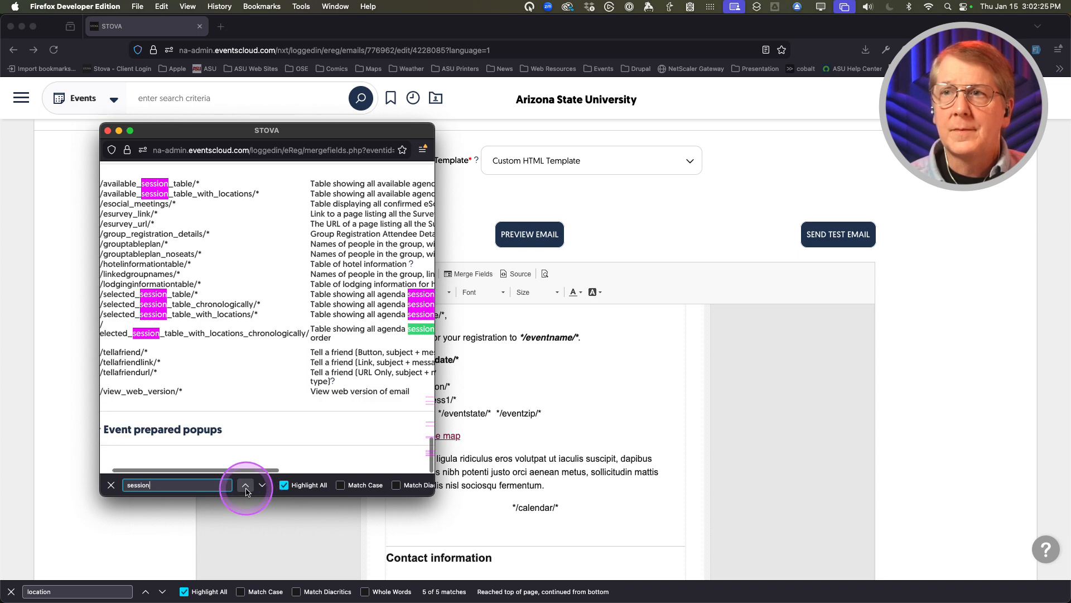
scroll(233, 408, "left", 2)
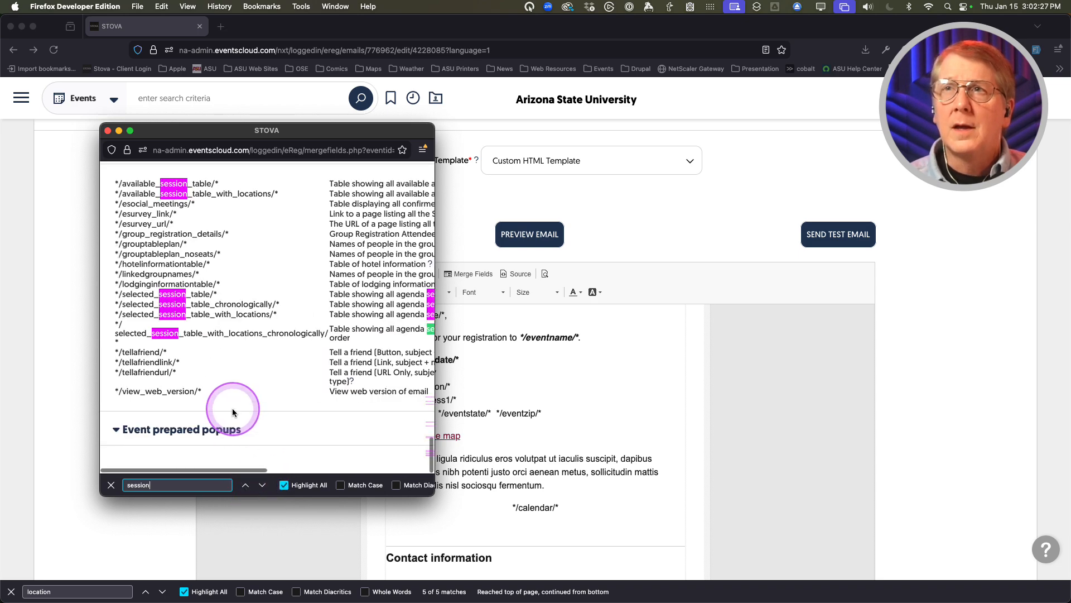
scroll(232, 408, "up", 2)
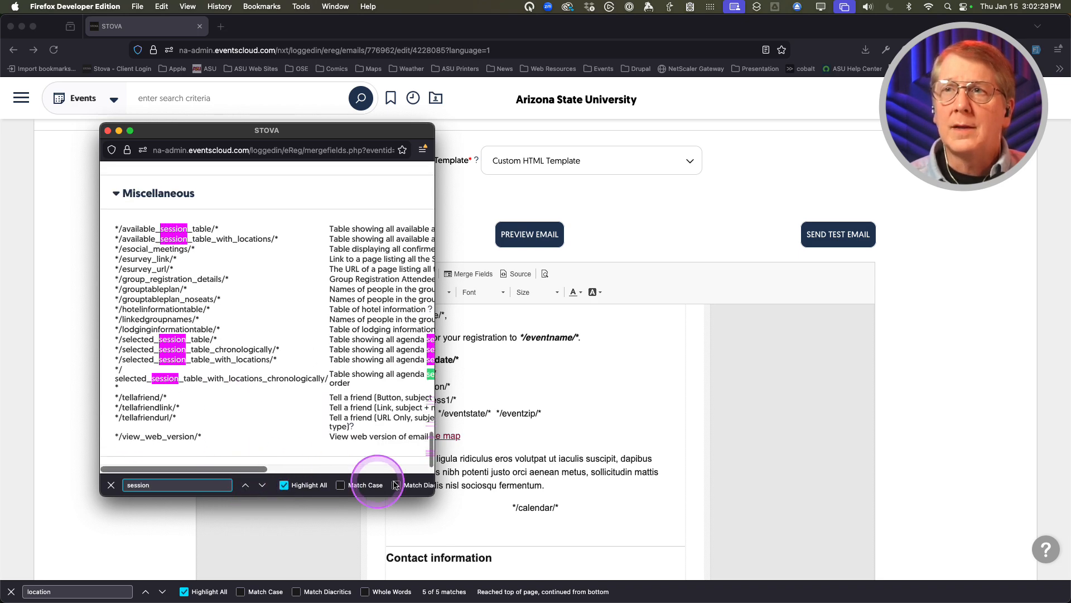
left_click_drag(434, 495, 634, 524)
left_click_drag(177, 138, 161, 139)
left_click(93, 514)
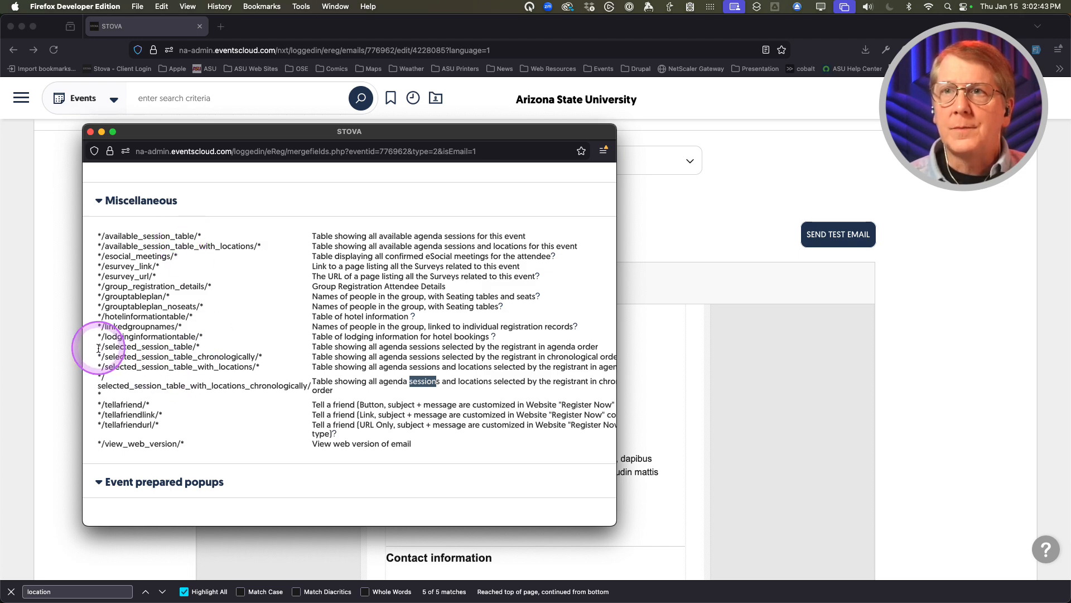
left_click_drag(102, 349, 205, 351)
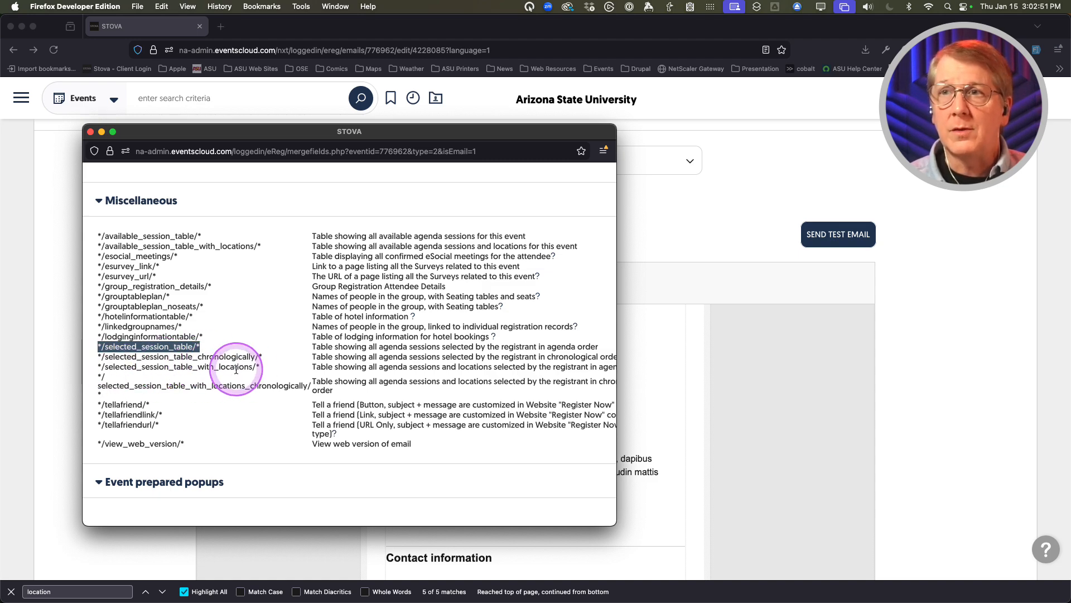
scroll(236, 369, "up", 1)
scroll(237, 370, "right", 1)
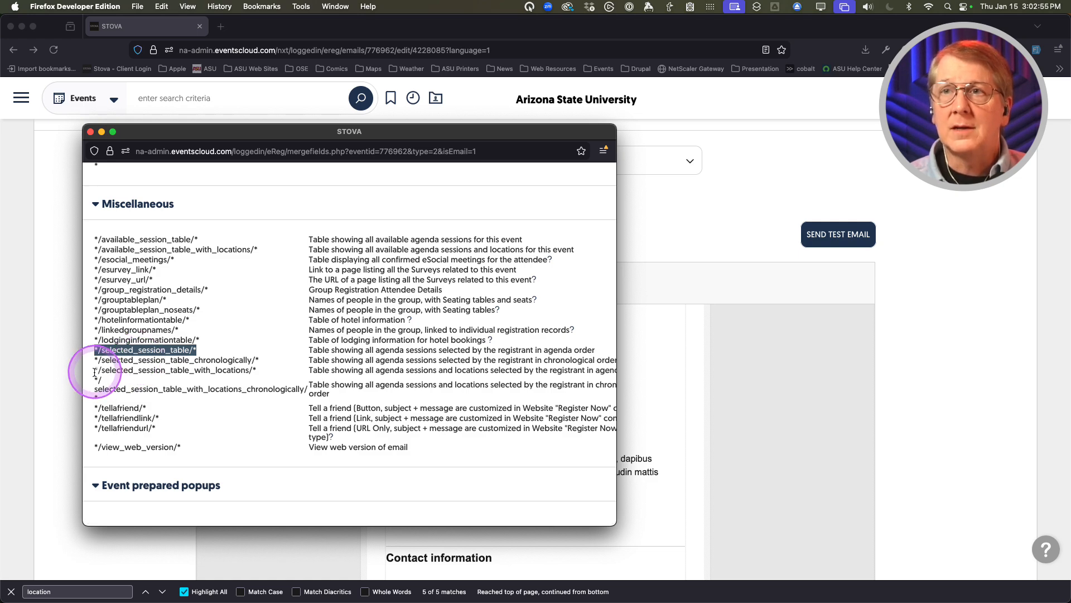
left_click_drag(94, 370, 258, 375)
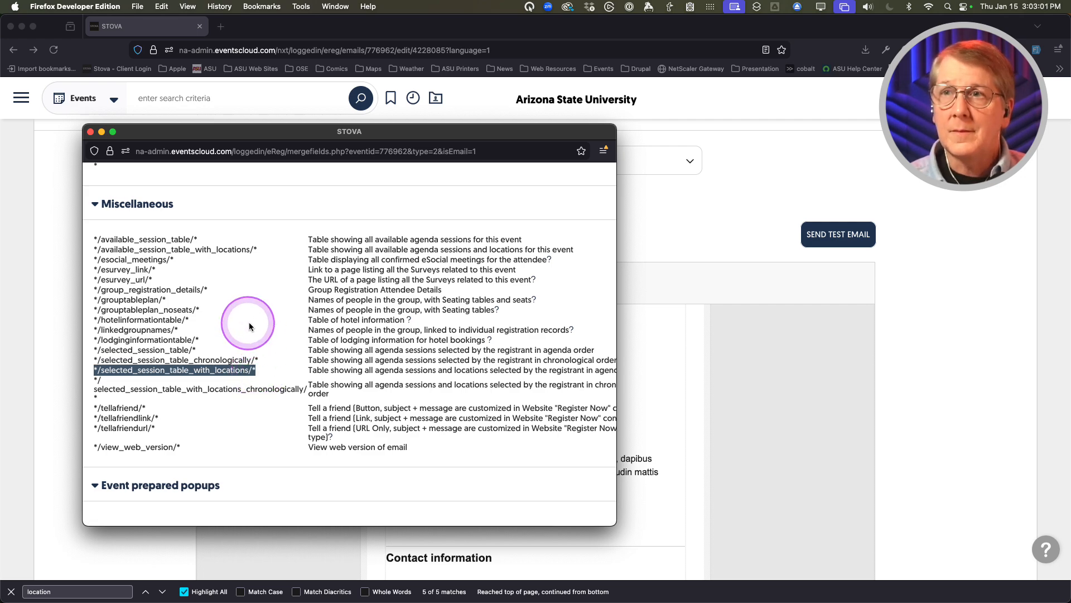
Search the merge field list for calendar and examine the third-party calendar integration fields
key("super+f")
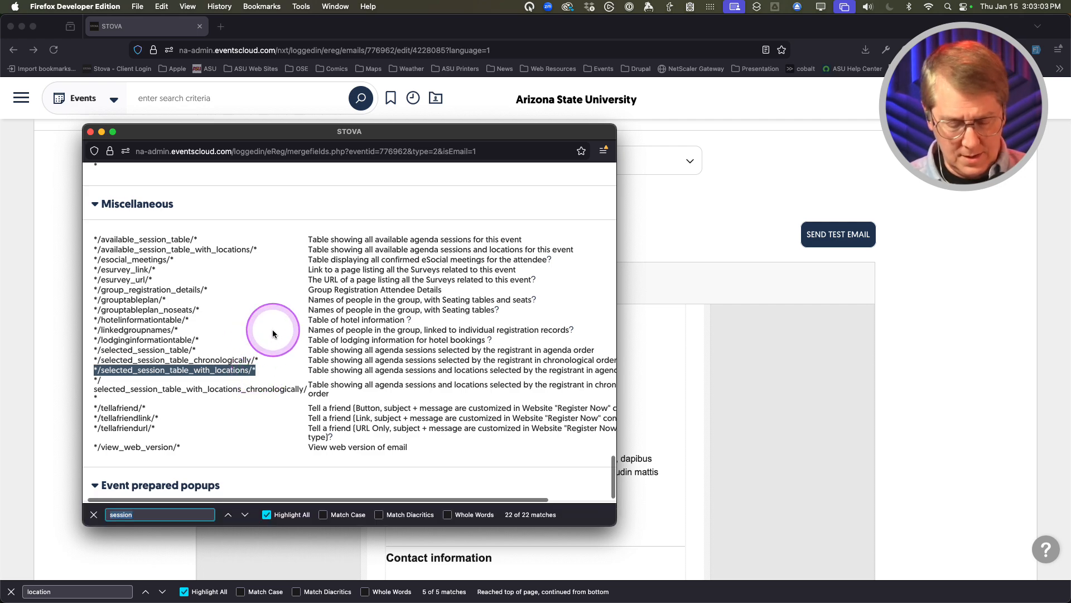
type("calendar")
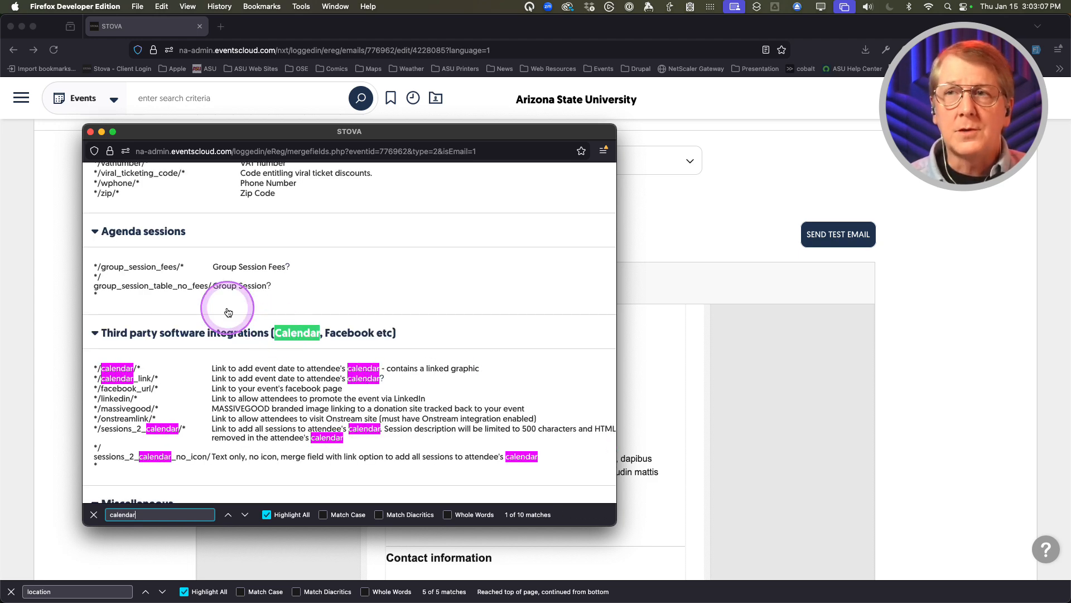
scroll(229, 307, "down", 2)
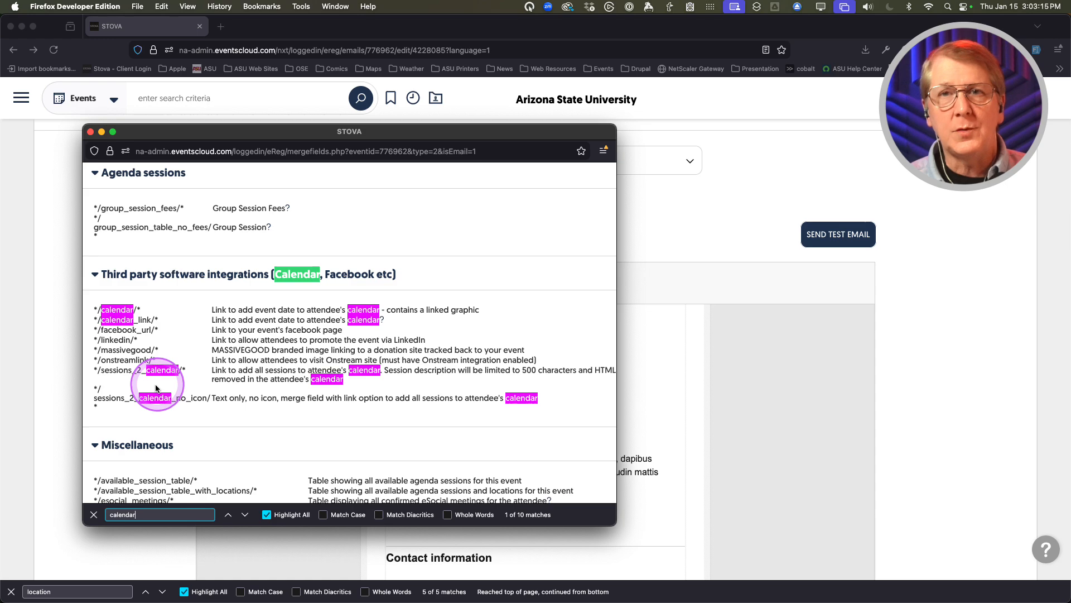
left_click(93, 511)
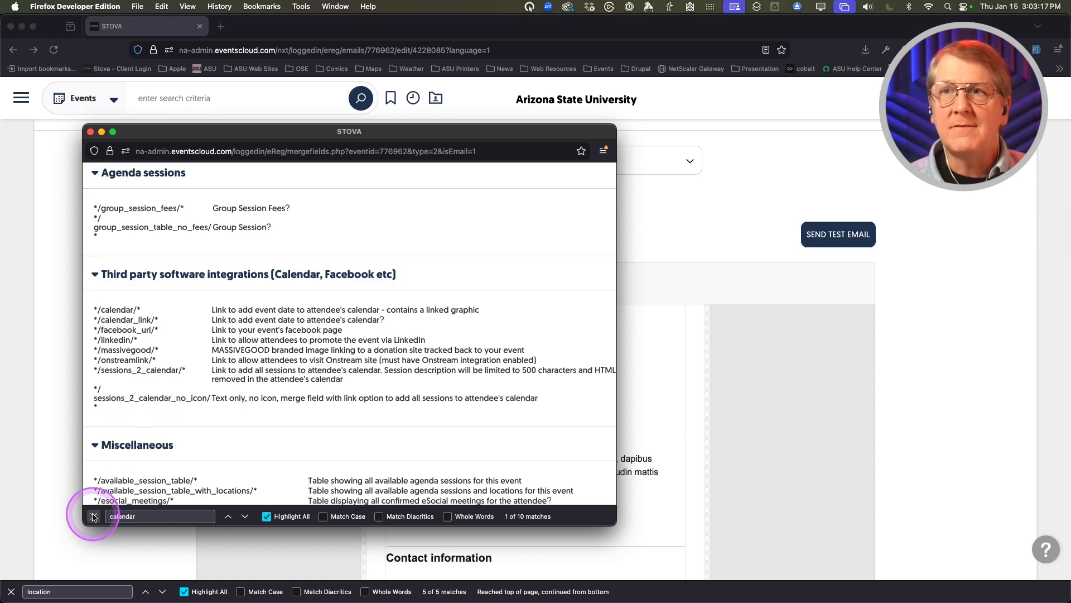
scroll(184, 413, "down", 1)
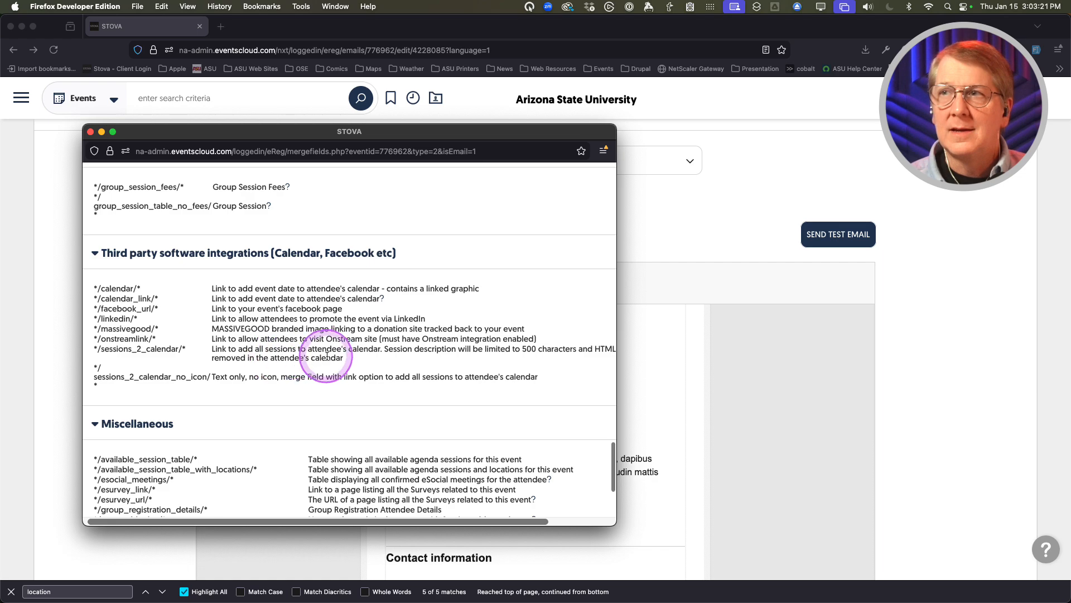
scroll(318, 359, "up", 1)
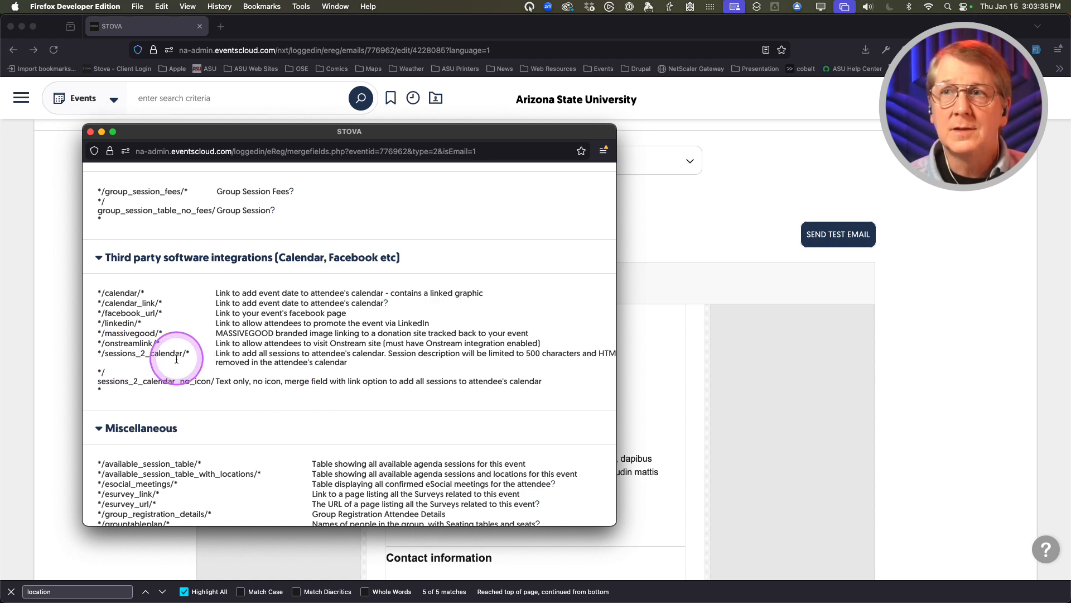
scroll(241, 367, "right", 1)
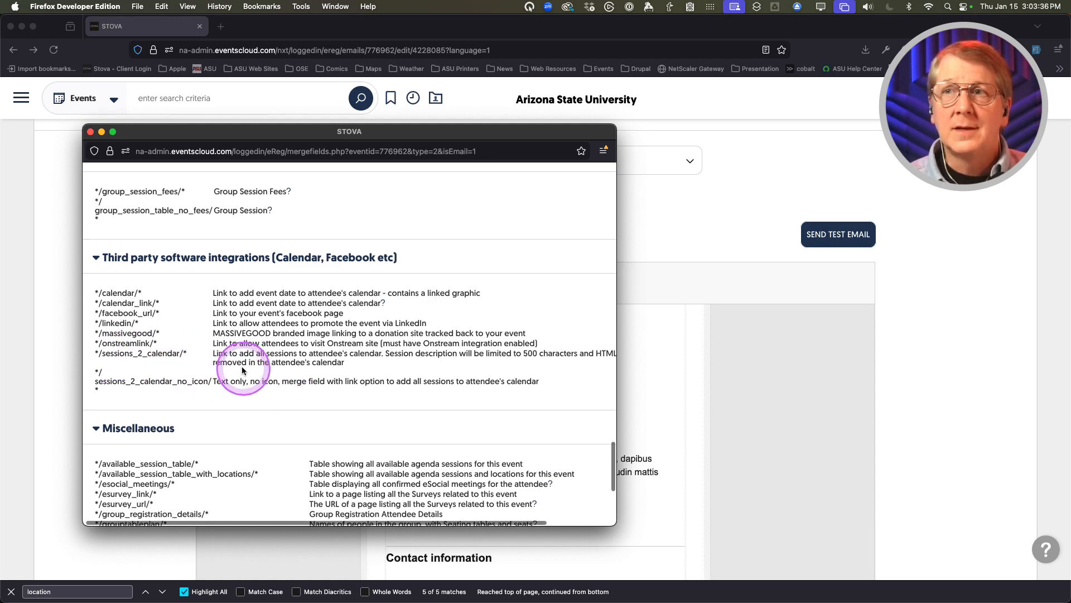
left_click(274, 359)
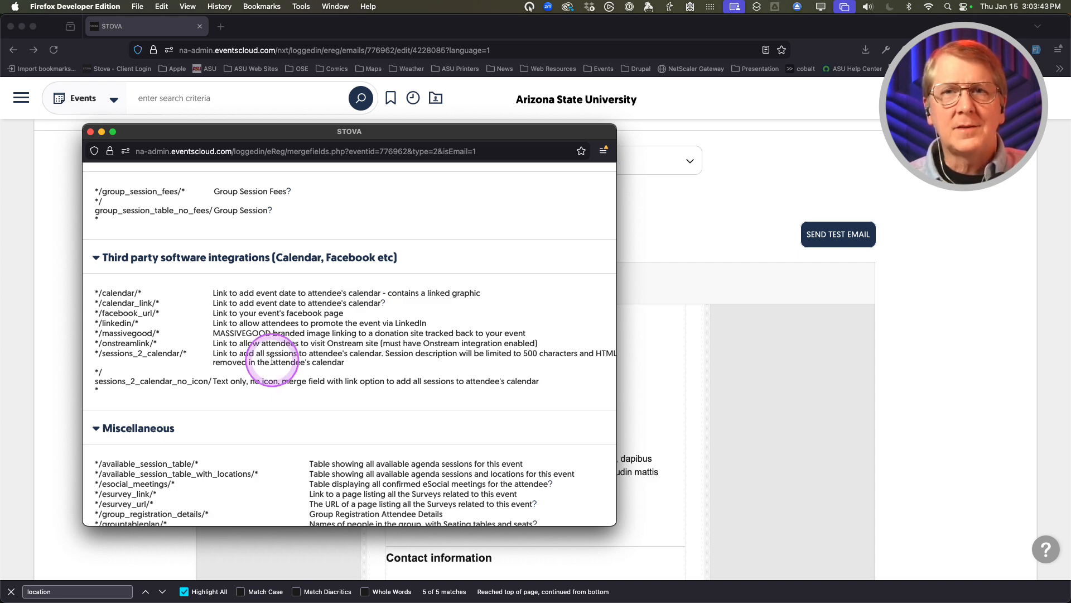
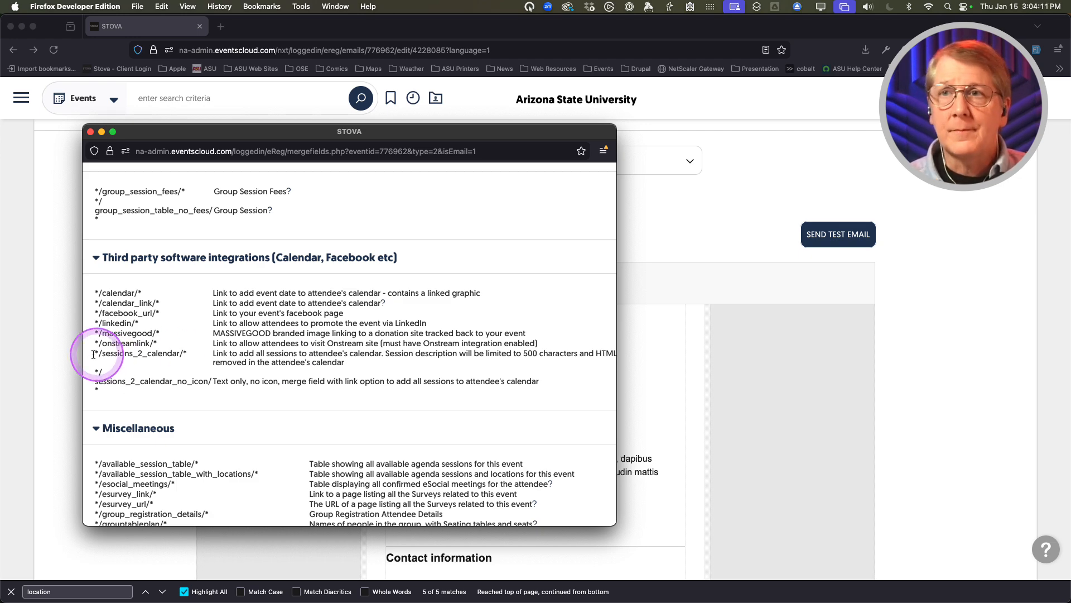
Copy the */sessions_2_calendar/* merge field and paste it on a new line below */calendar/*
left_click_drag(96, 353, 186, 356)
key("super+c")
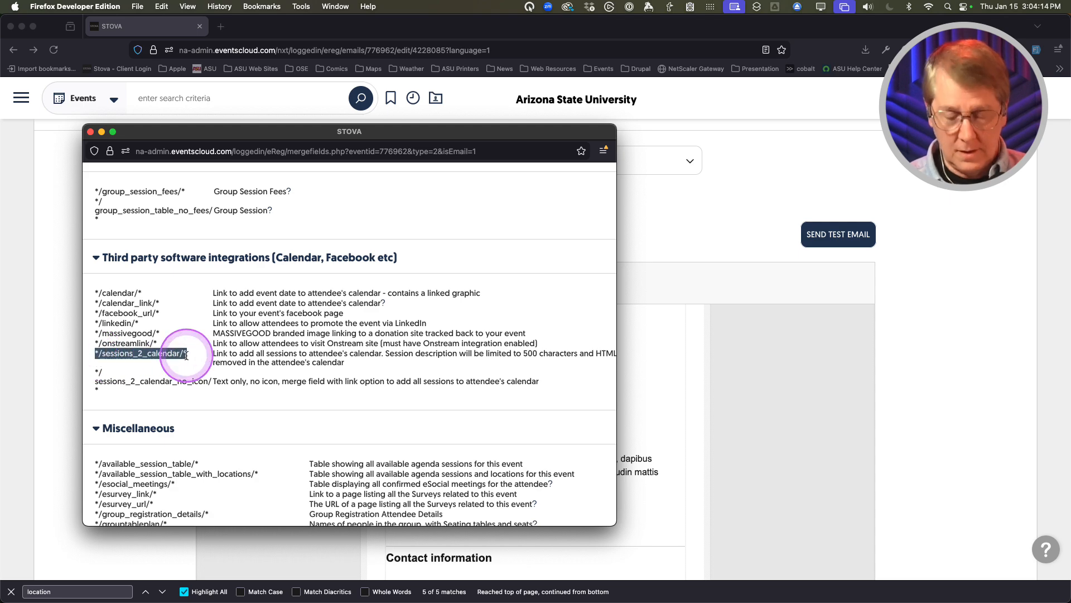
left_click(90, 132)
scroll(583, 512, "down", 1)
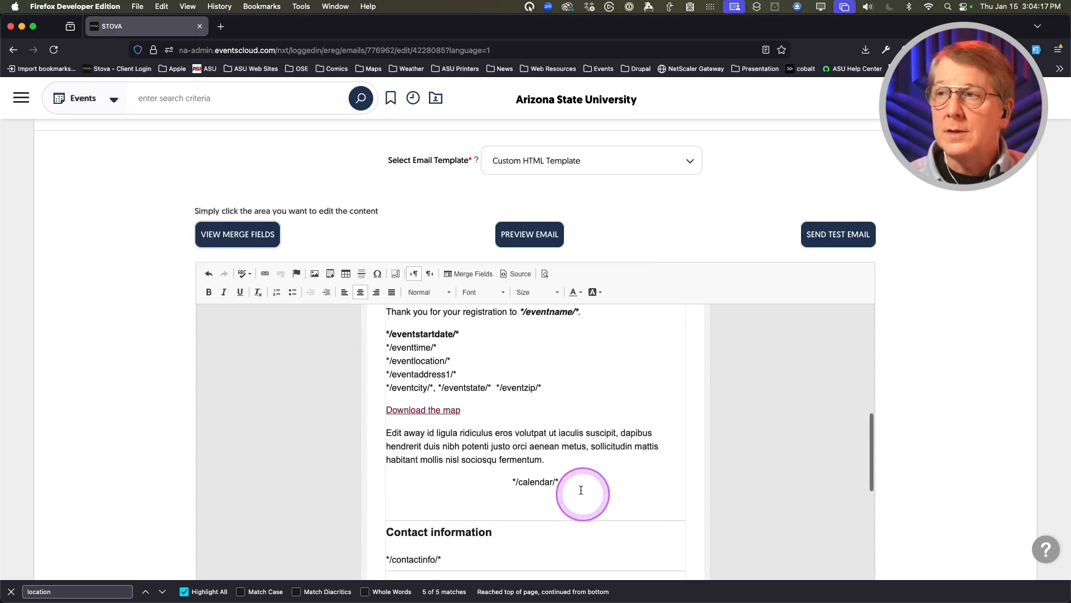
left_click(574, 487)
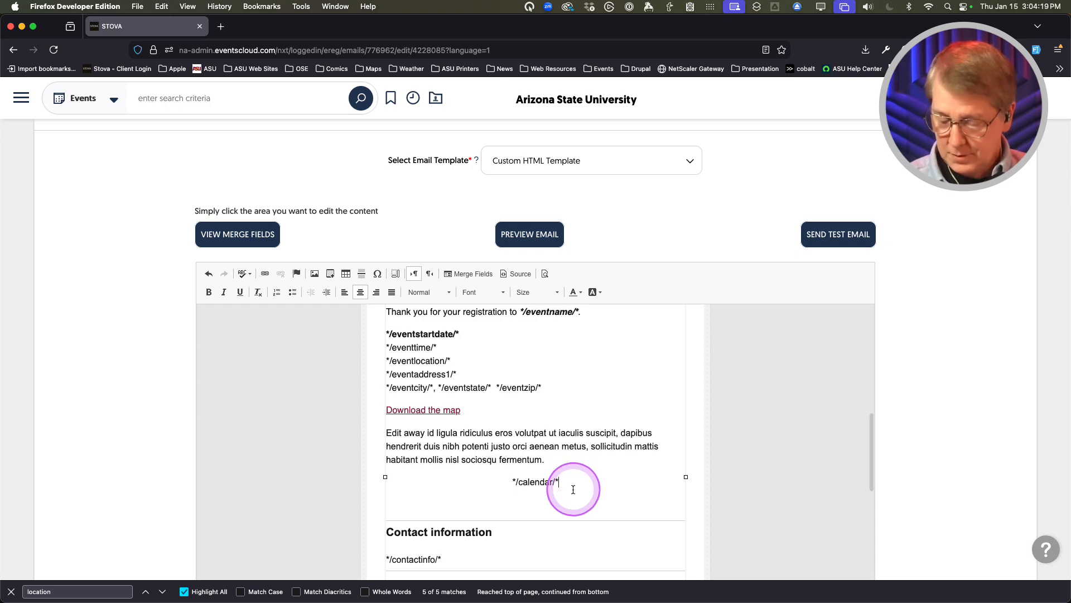
key("Return")
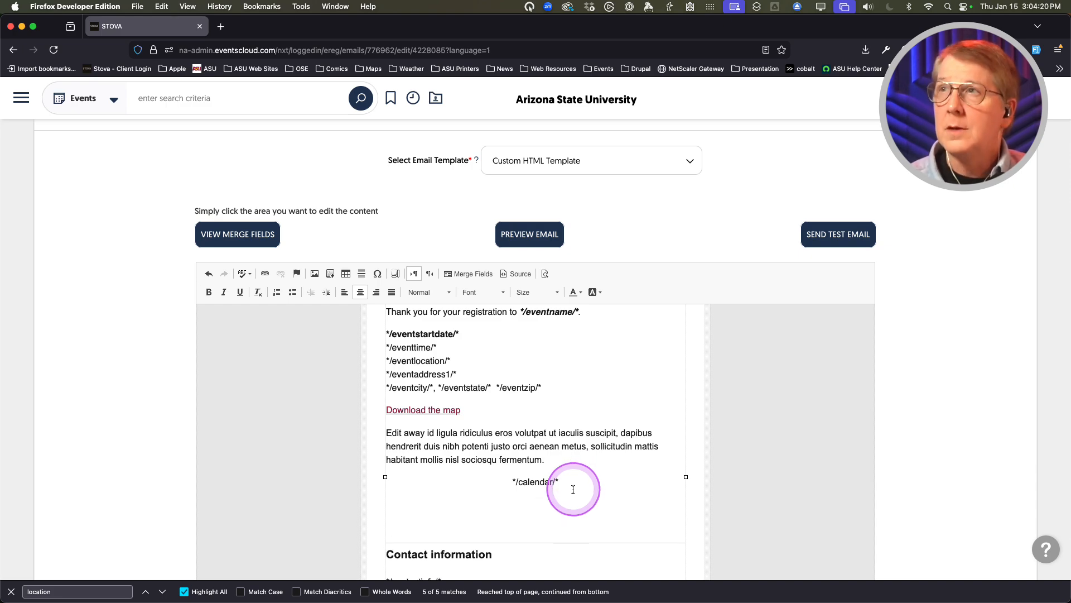
left_click(690, 6)
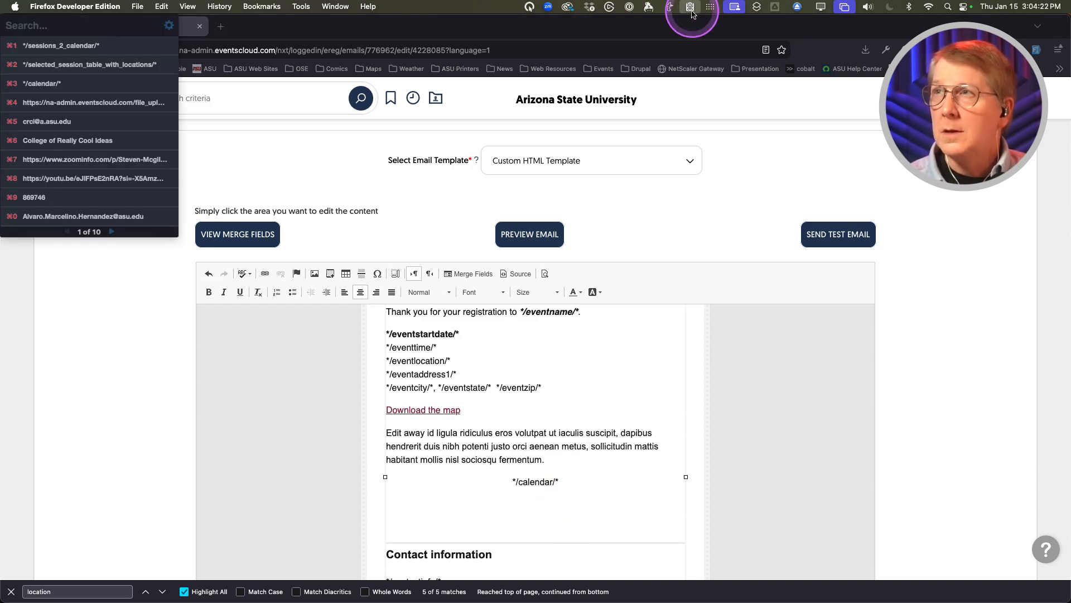
left_click(81, 45)
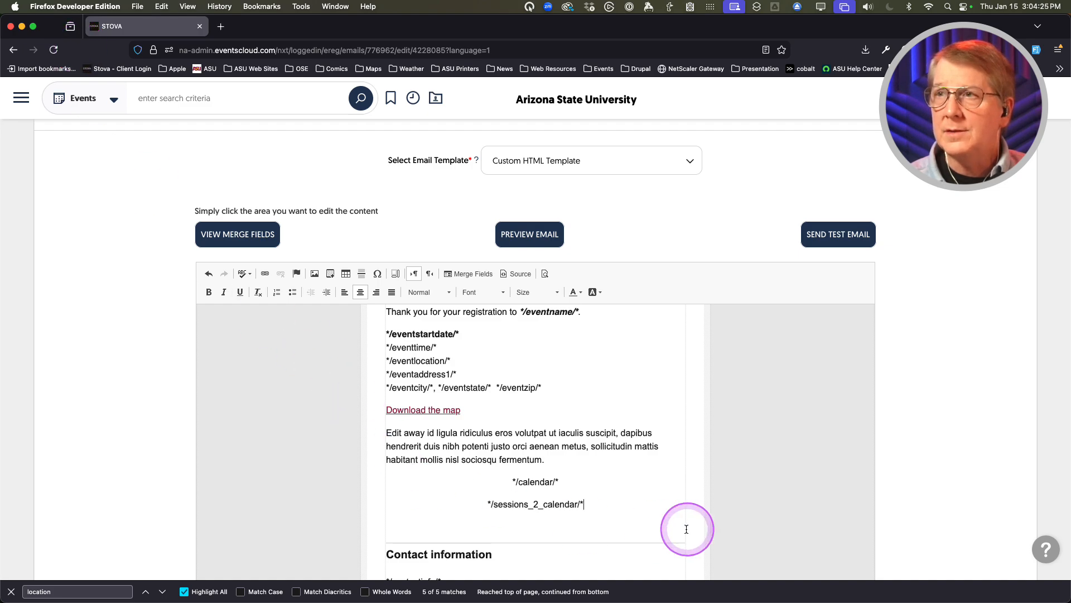
Add */selected_session_table_with_locations/* left-aligned on a new line below the sessions calendar field
key("Return")
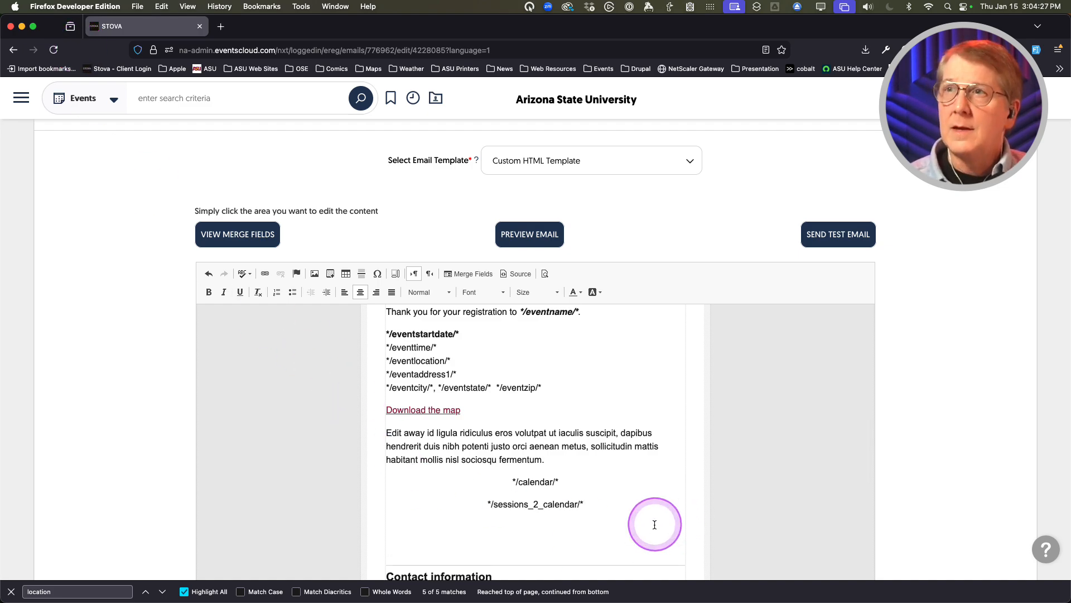
left_click(345, 293)
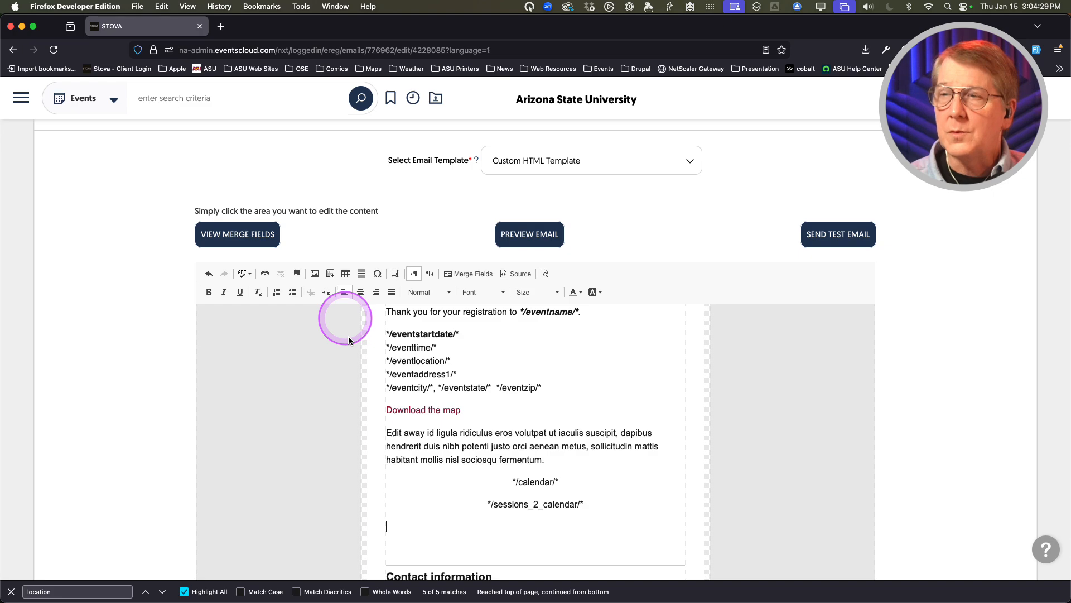
left_click(690, 7)
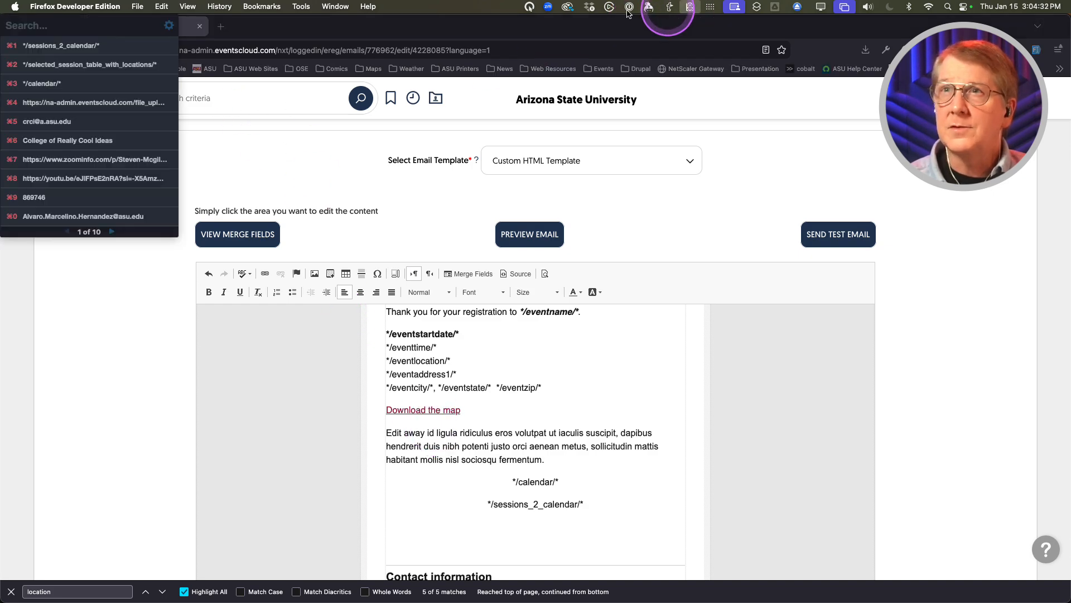
left_click(67, 64)
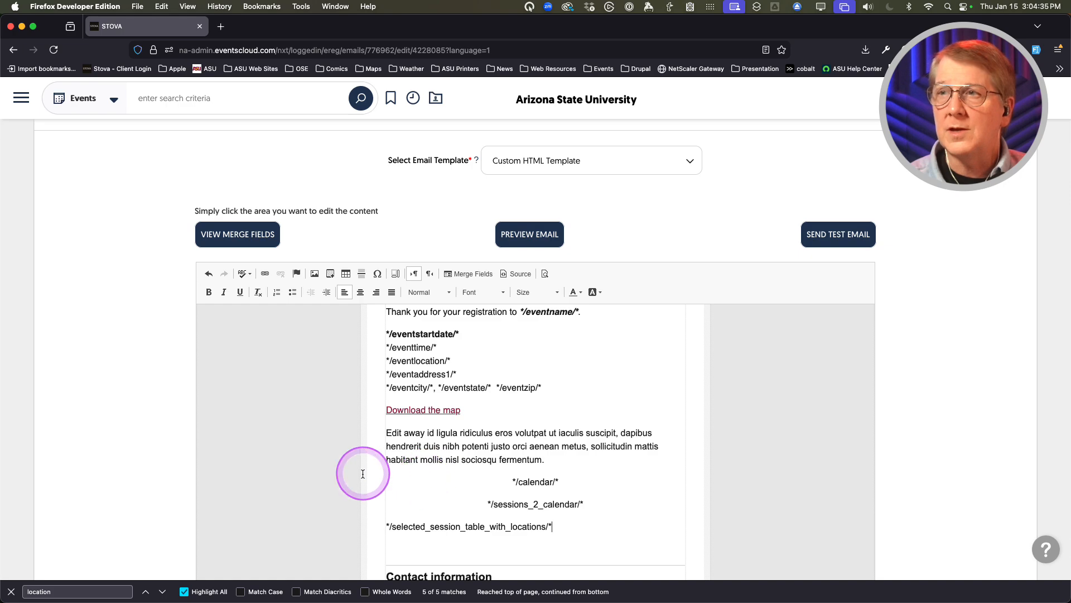
Open the merge fields reference window and search it for invoice merge fields
scroll(132, 421, "down", 2)
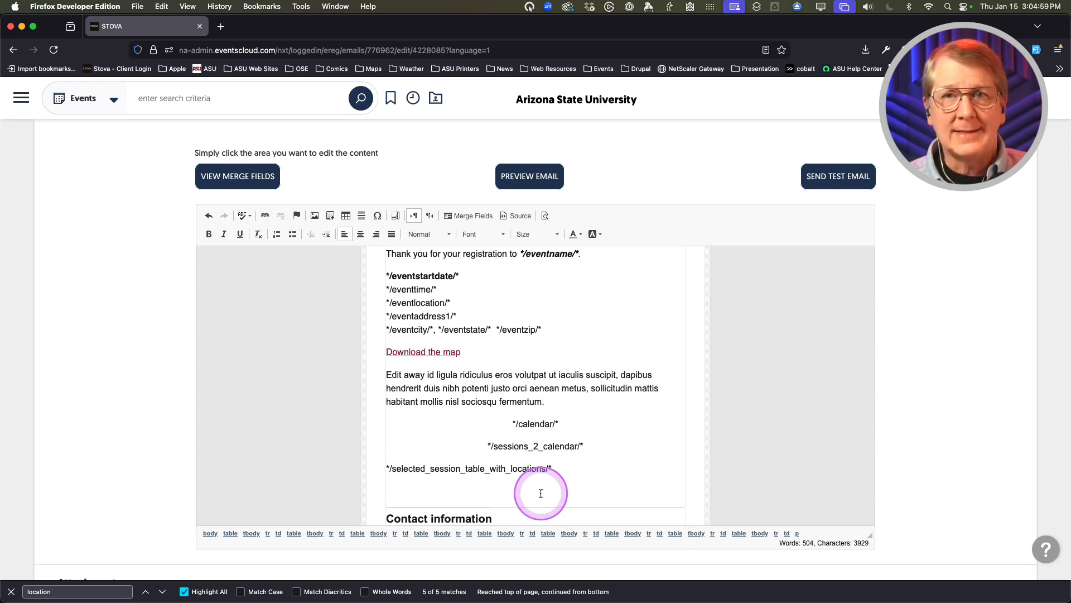
left_click(604, 485)
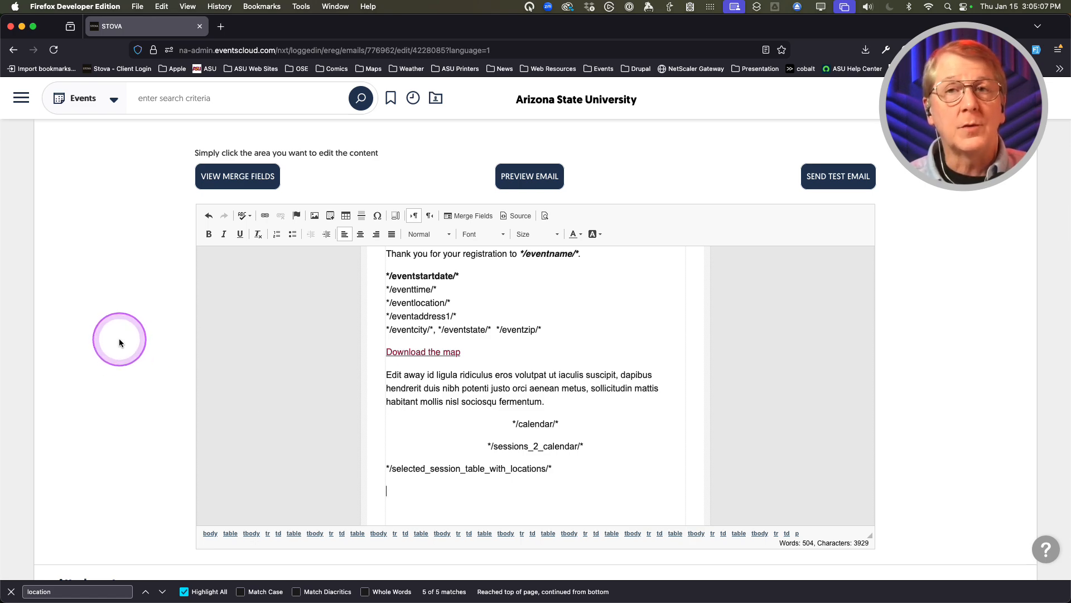
left_click(230, 184)
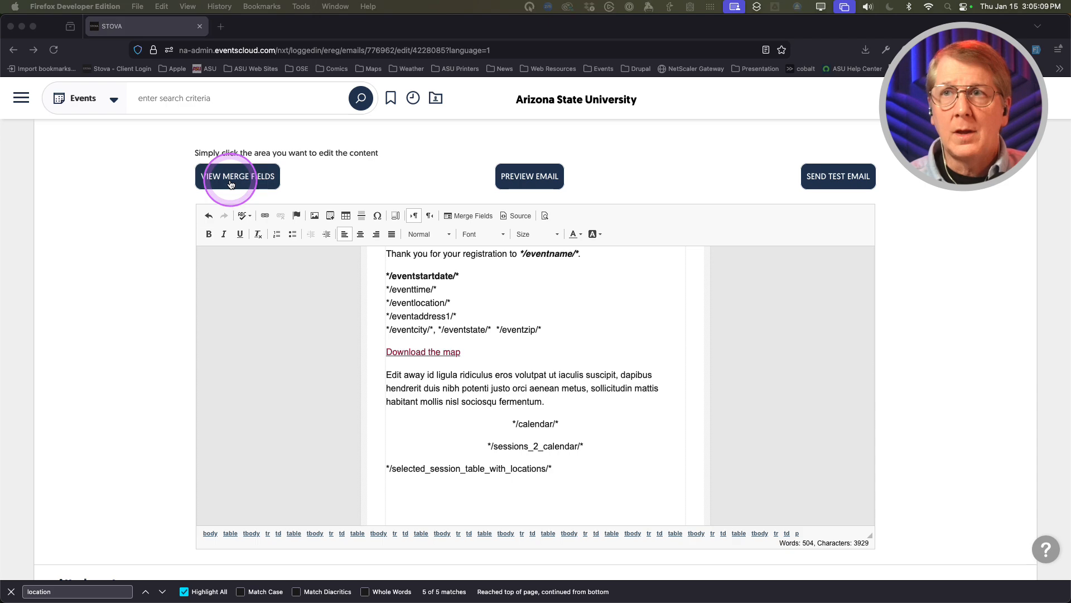
left_click_drag(0, 156, 193, 155)
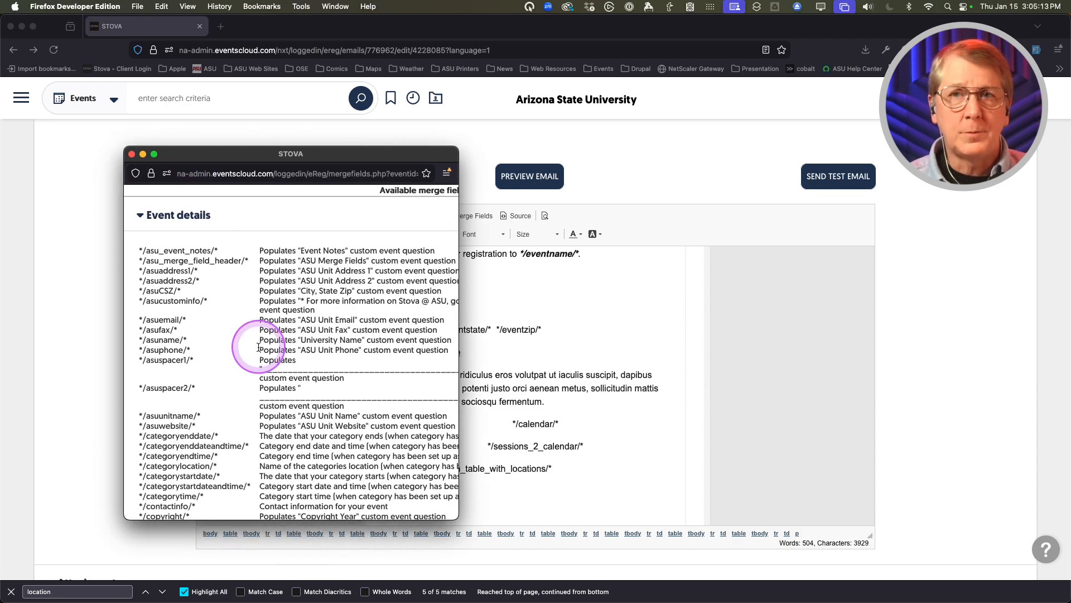
key("ctrl+f")
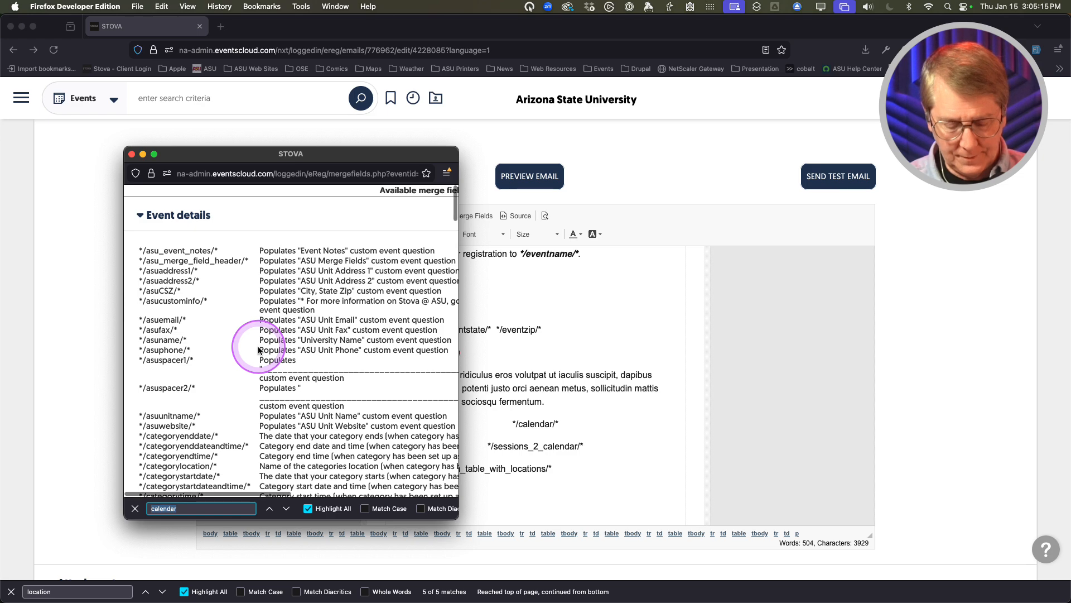
type("inv")
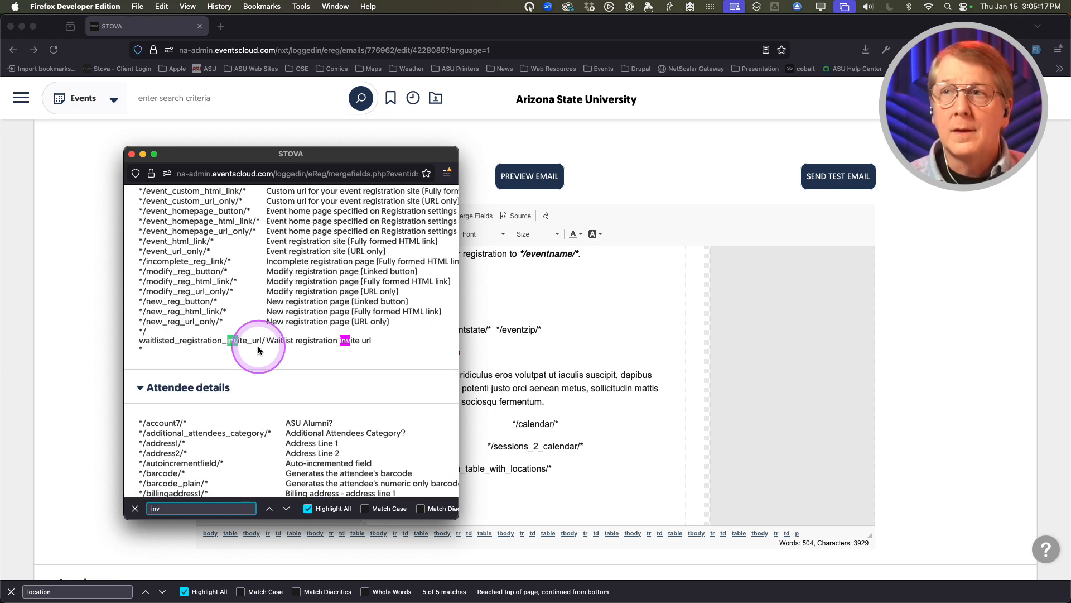
type("oi")
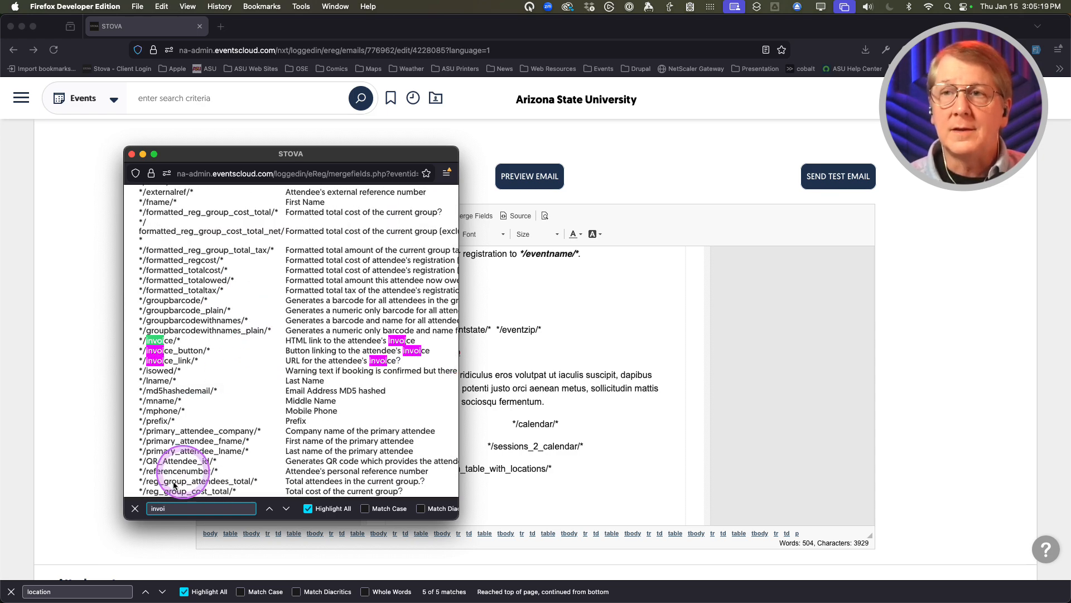
left_click(134, 508)
scroll(242, 360, "down", 1)
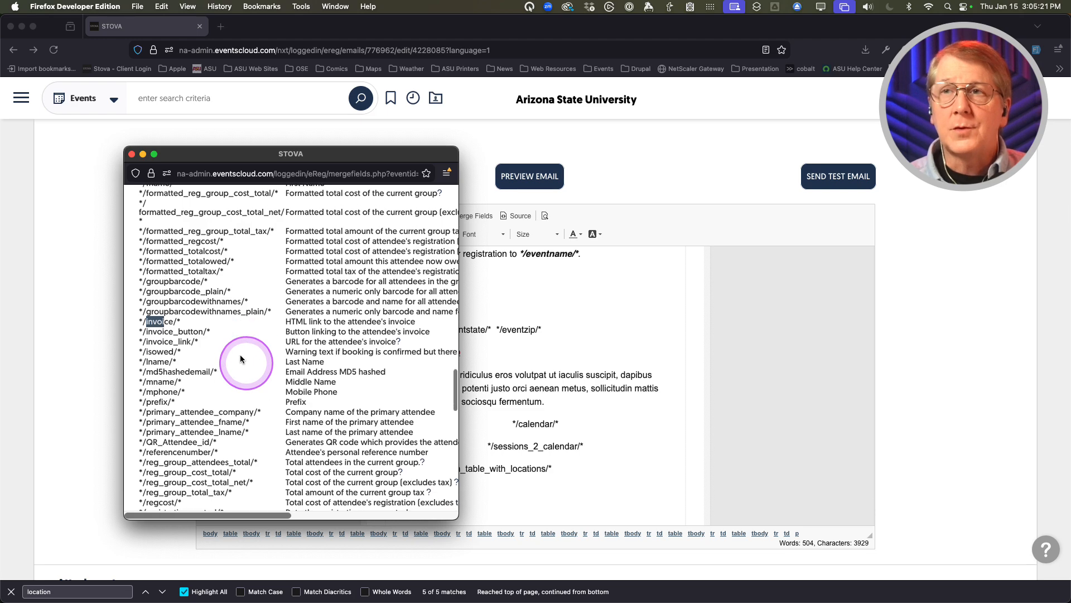
left_click(216, 323)
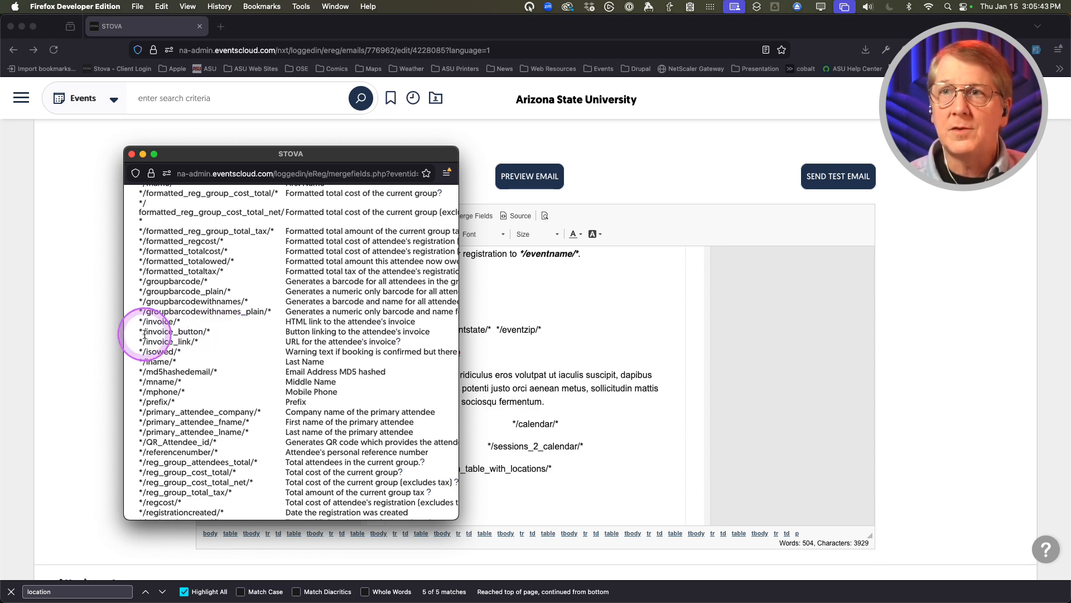
Copy */invoice_button/* and paste it centered on the blank line below the session table field
left_click_drag(139, 331, 211, 334)
key("super+c")
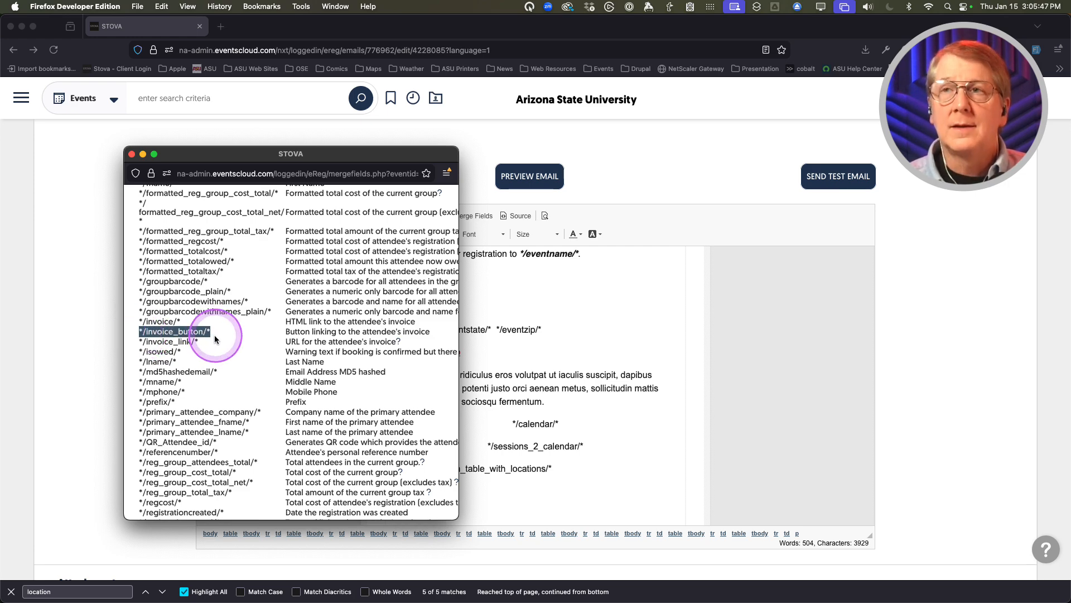
left_click(131, 154)
scroll(504, 401, "down", 2)
left_click(424, 447)
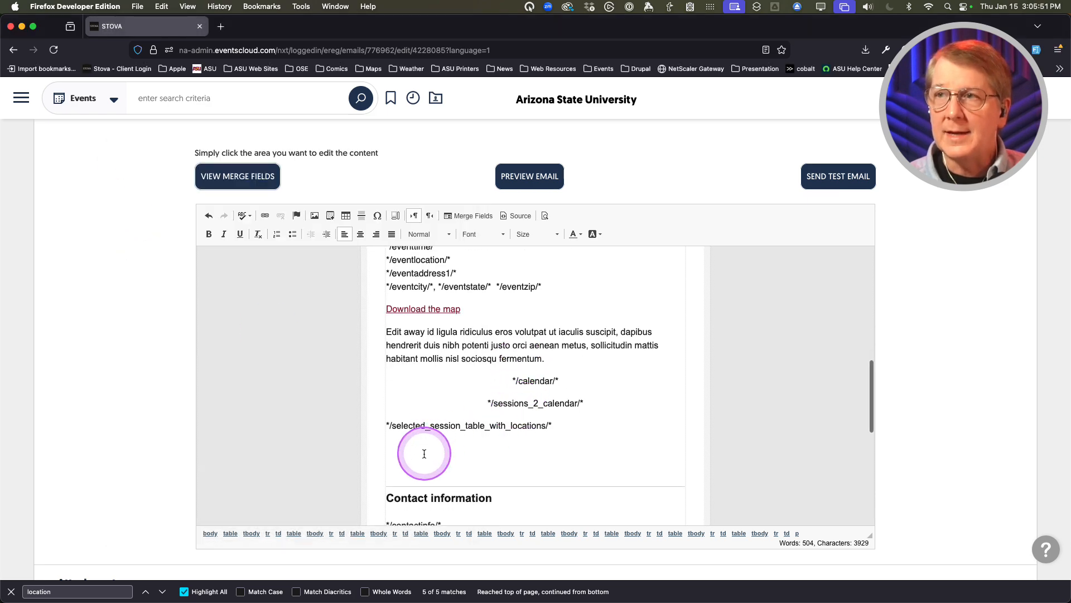
key("super+v")
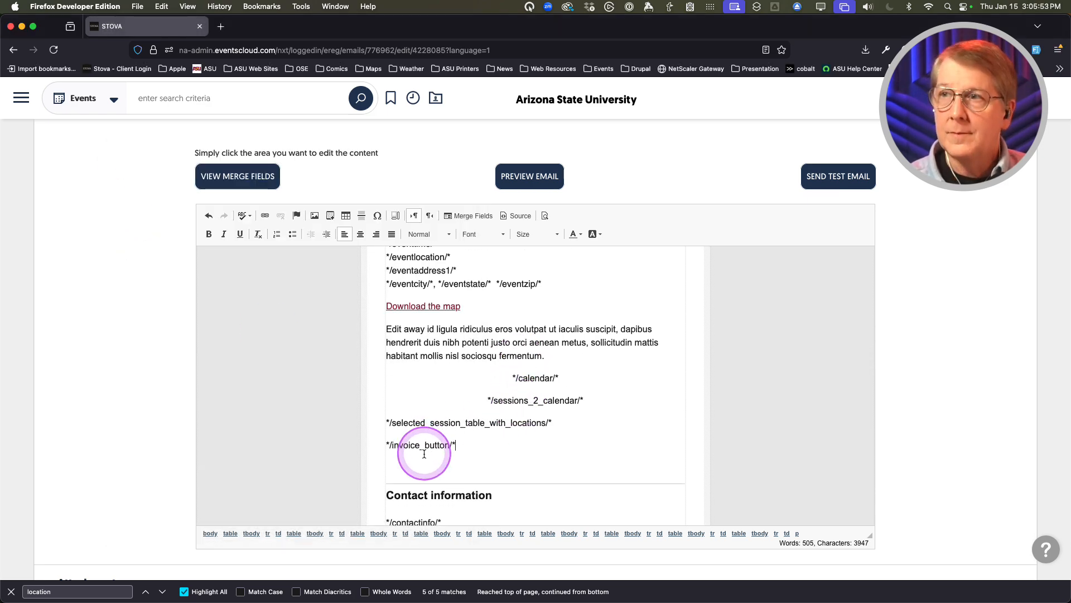
left_click(436, 236)
left_click(363, 236)
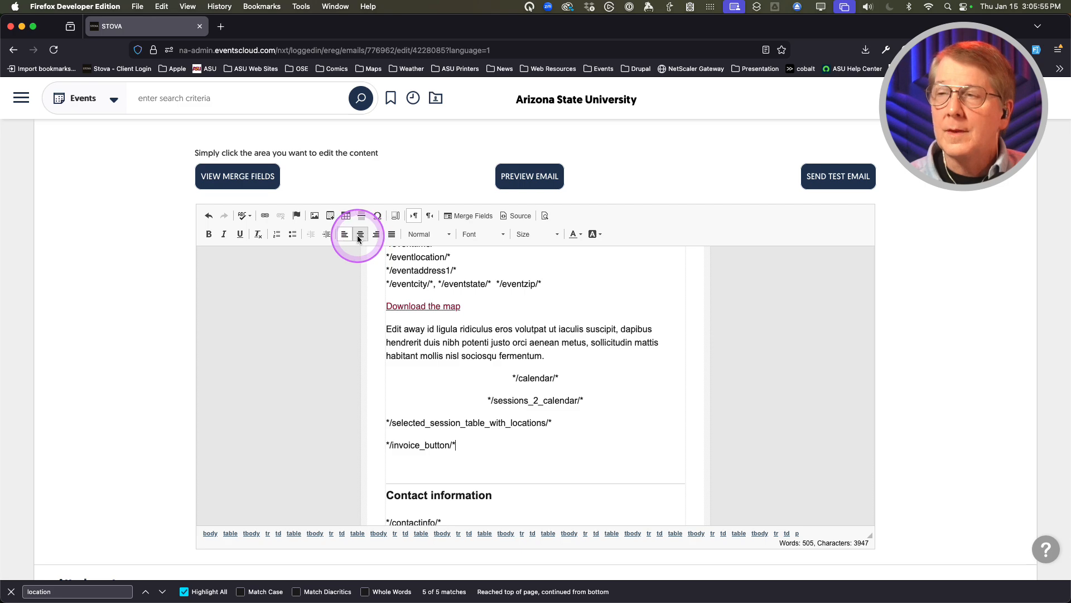
left_click(358, 236)
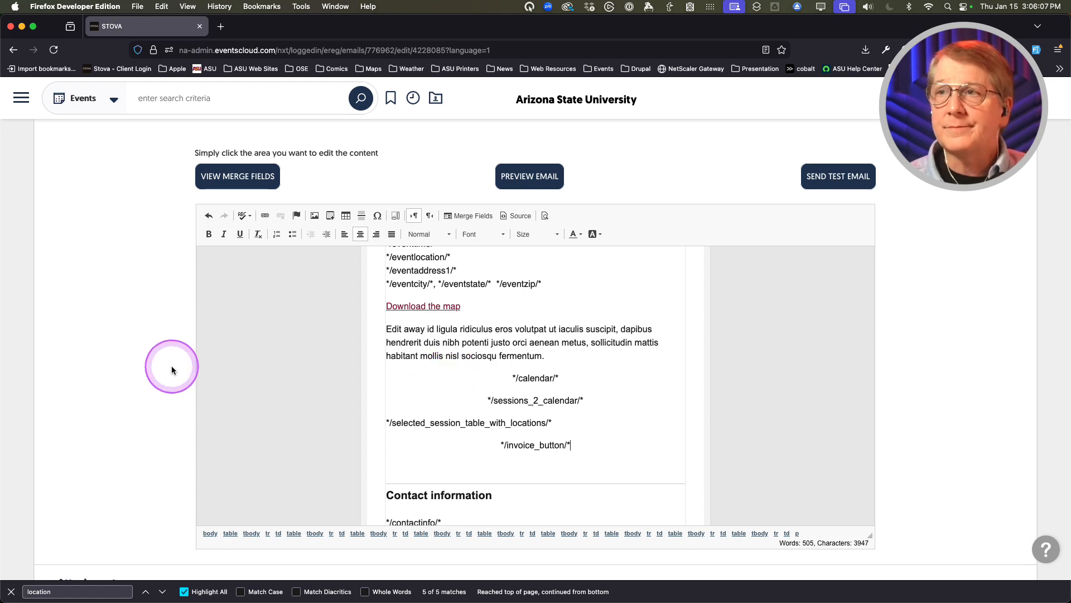
Save the email while staying on the editing page
scroll(156, 371, "down", 3)
scroll(156, 373, "down", 5)
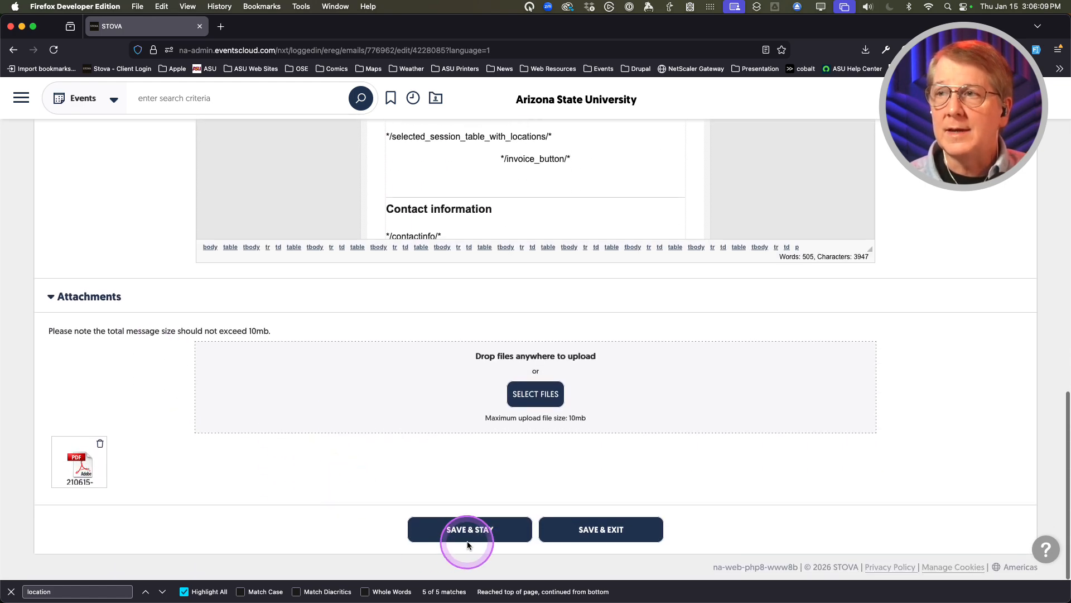
left_click(471, 534)
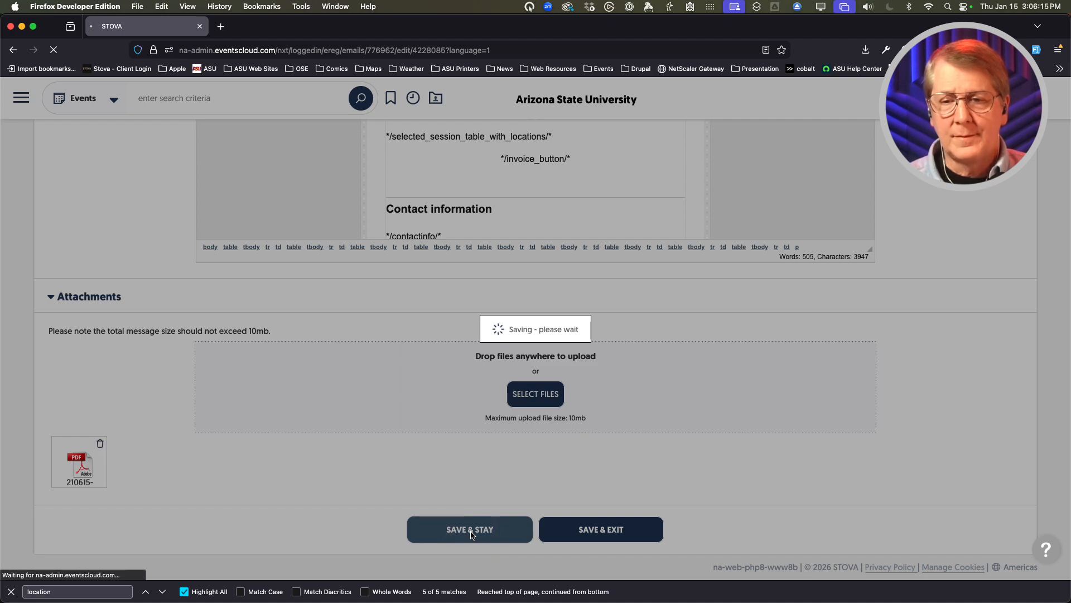
Scroll through the reloaded email content to review it, then save it again
left_click(229, 444)
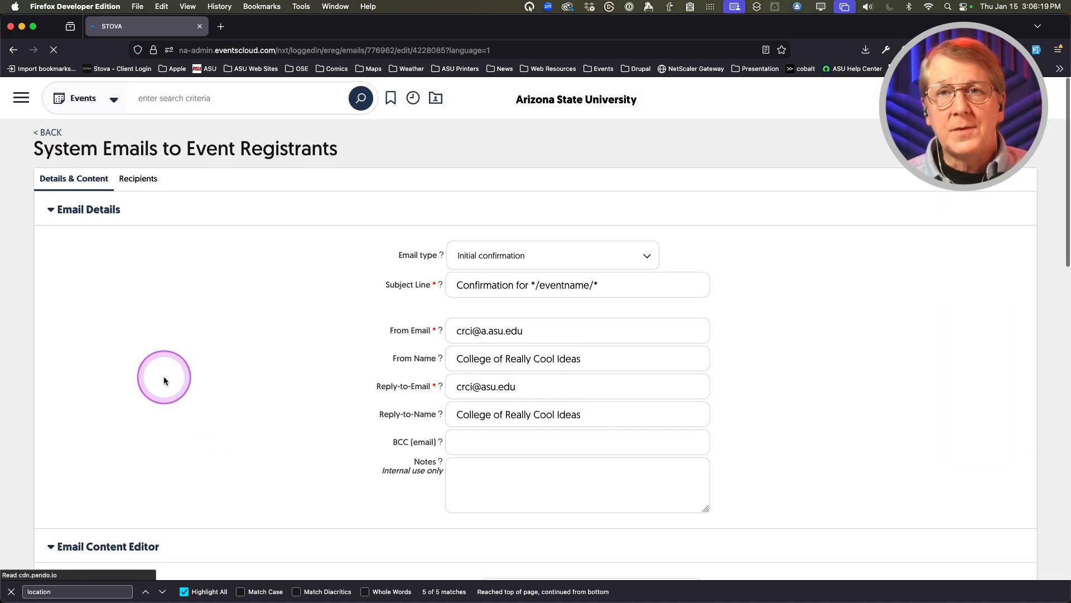
scroll(233, 410, "down", 10)
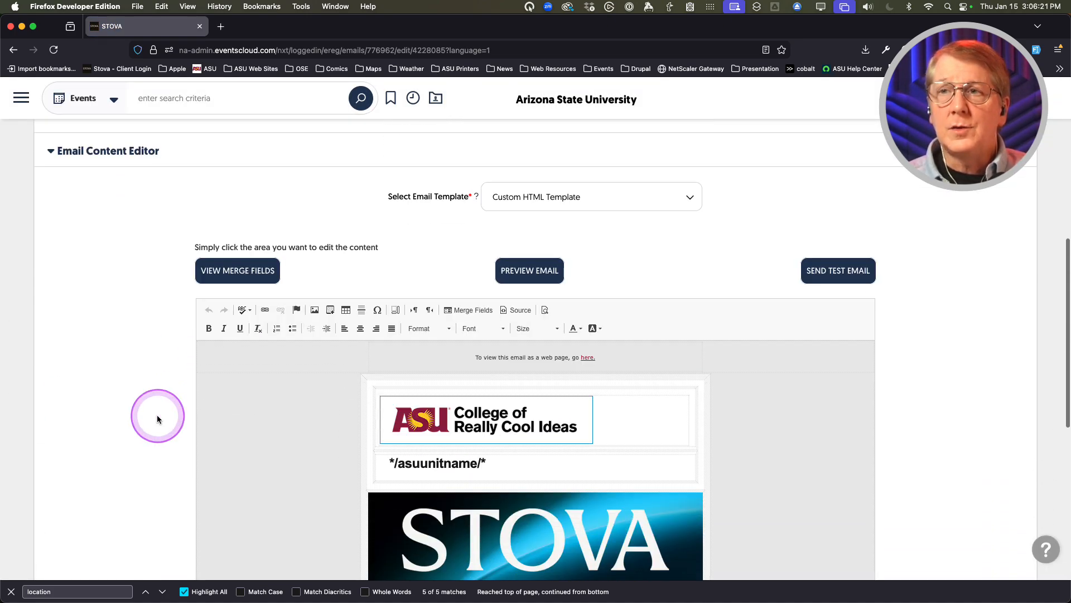
scroll(156, 419, "down", 2)
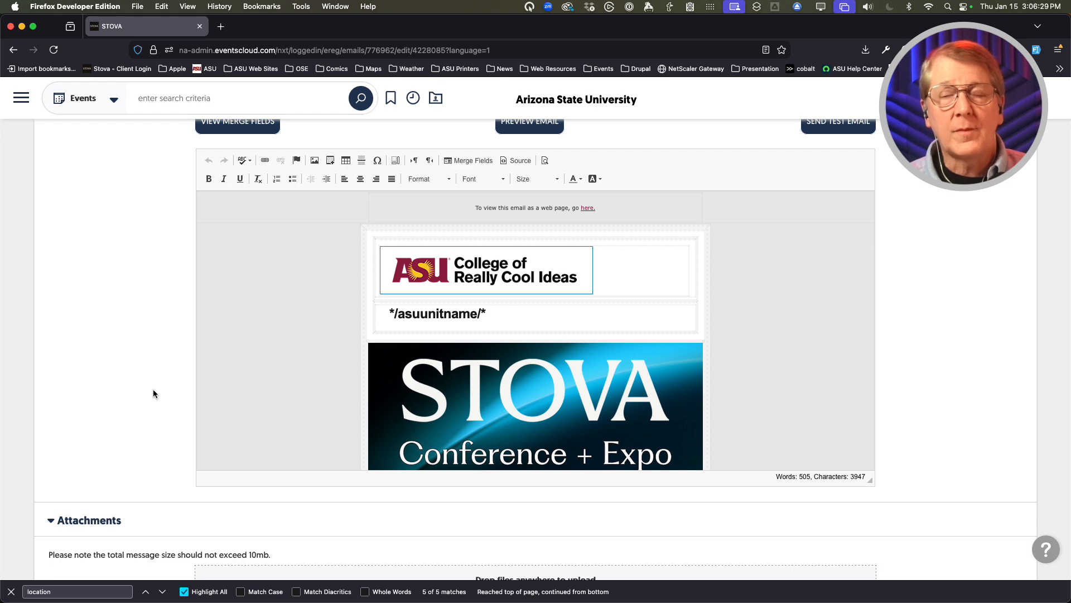
left_click(153, 390)
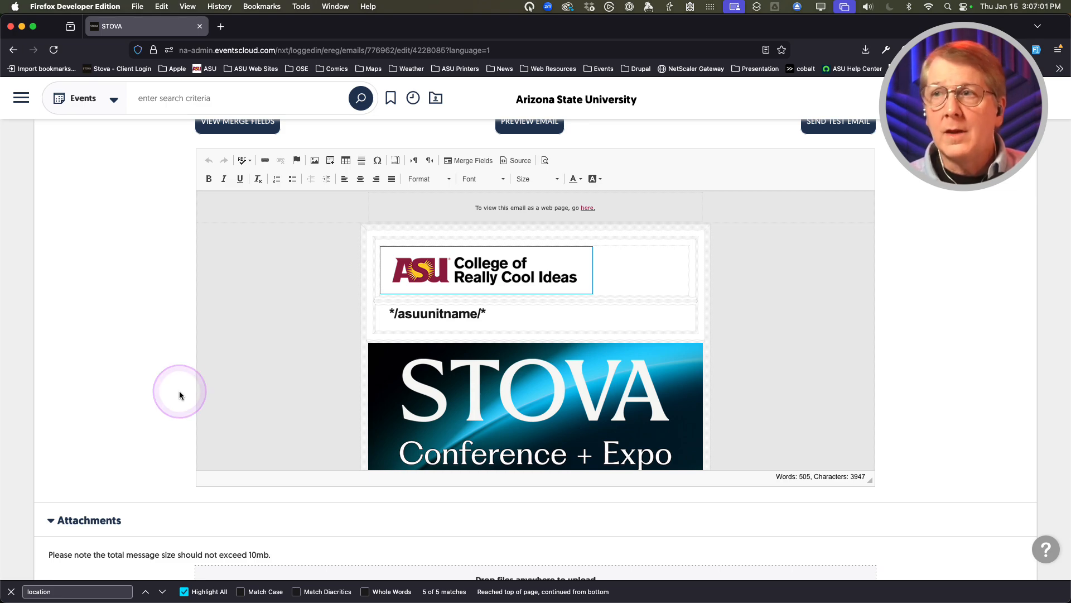
scroll(177, 392, "up", 5)
scroll(172, 392, "down", 3)
scroll(172, 392, "down", 1)
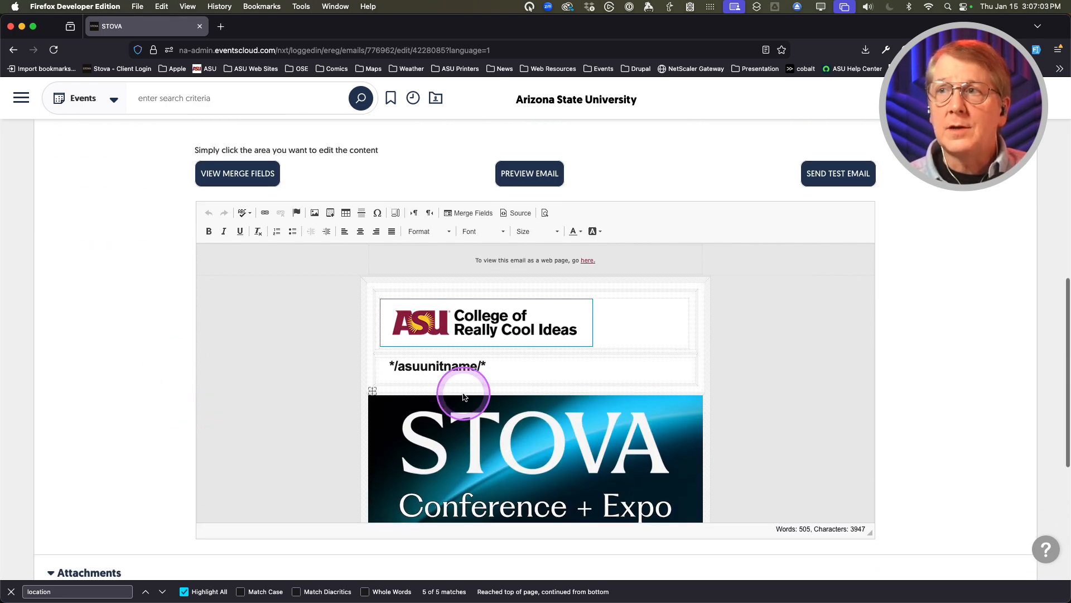
scroll(462, 391, "down", 10)
scroll(462, 391, "down", 2)
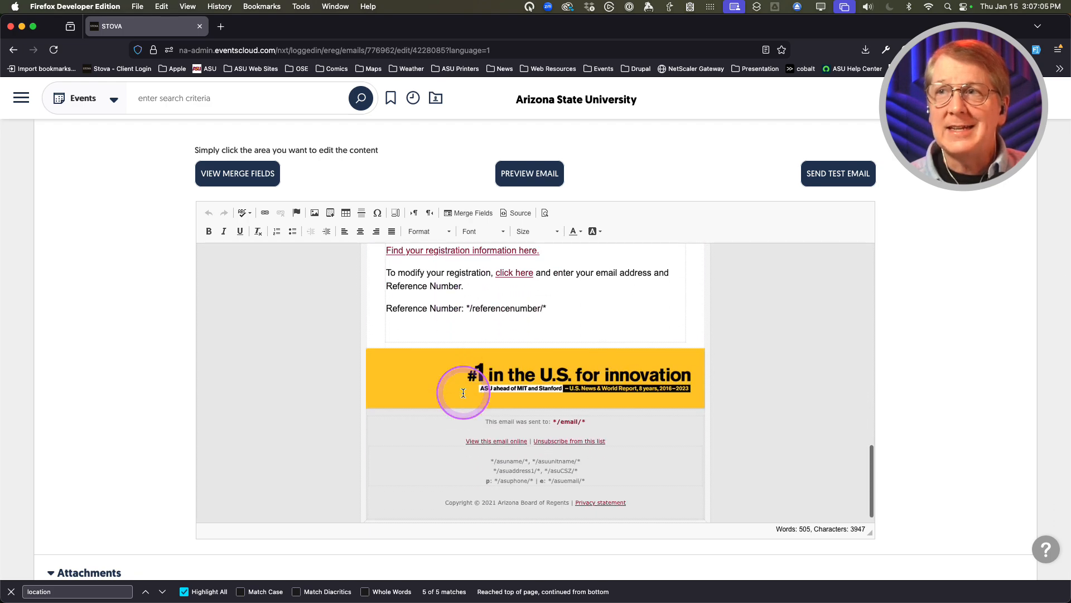
scroll(461, 390, "up", 6)
scroll(163, 452, "down", 10)
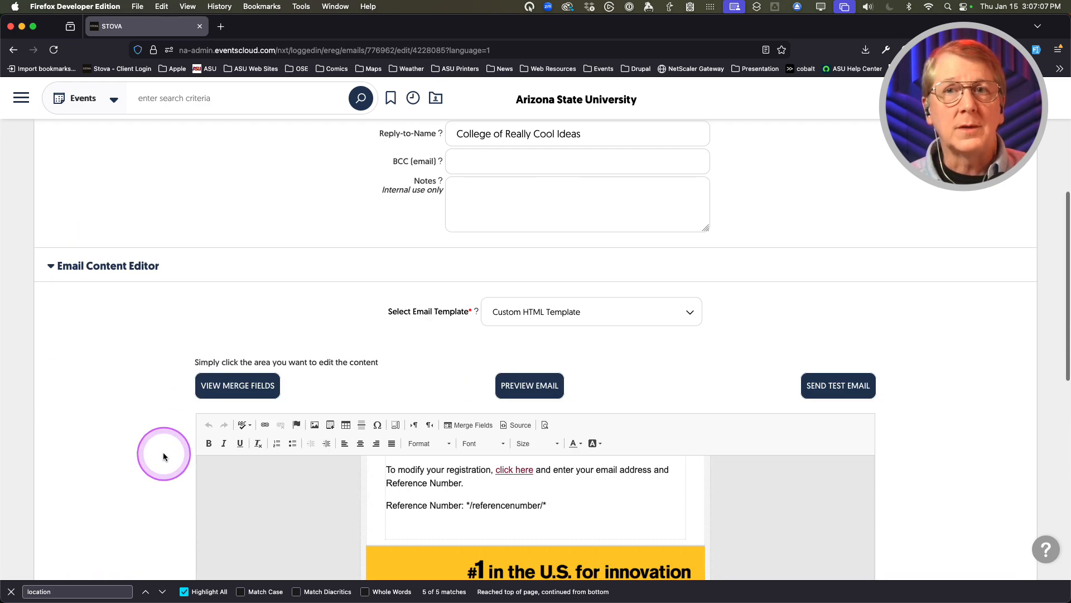
scroll(163, 448, "down", 3)
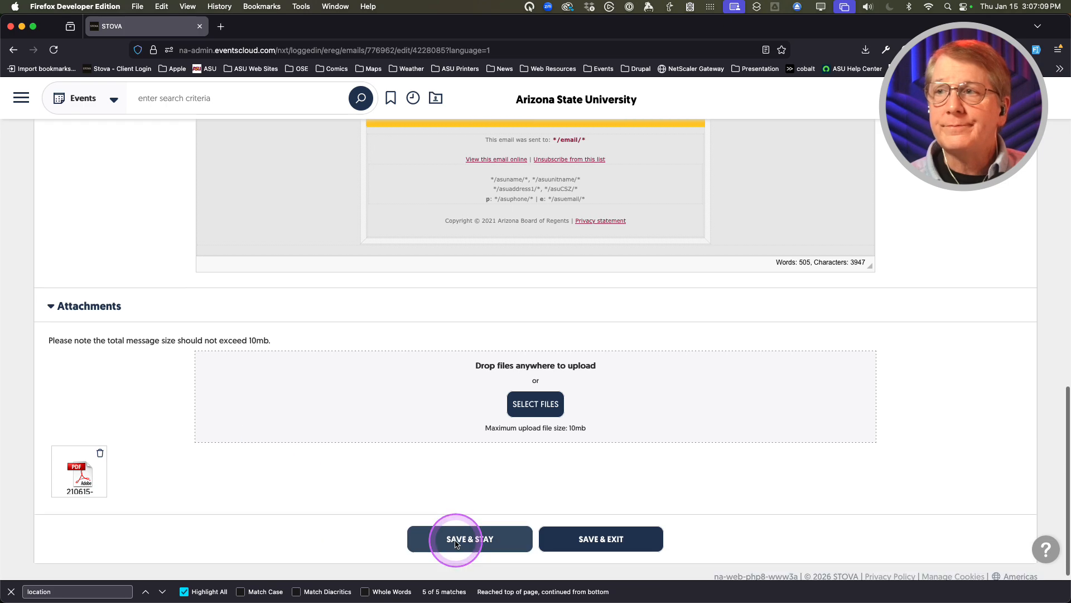
left_click(476, 535)
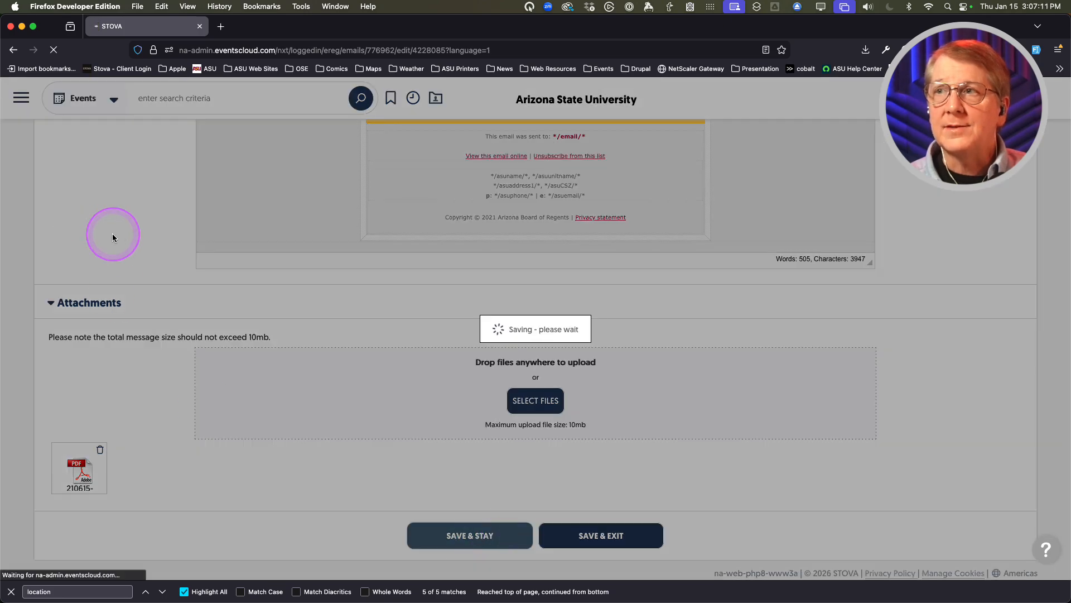
Preview the email and scroll through its rendered content, then close the preview
scroll(928, 376, "down", 7)
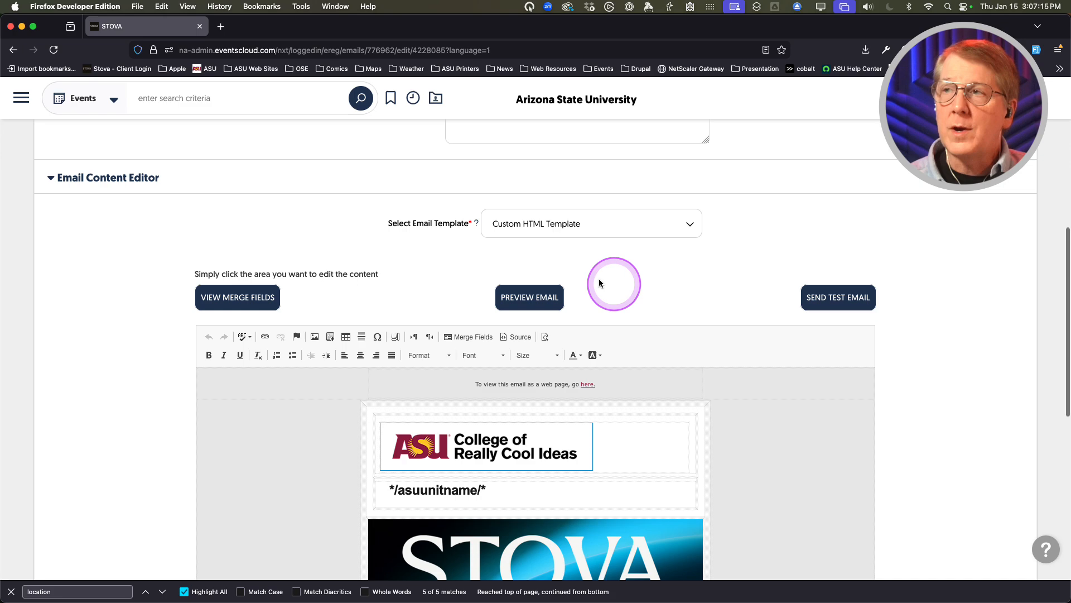
left_click(541, 295)
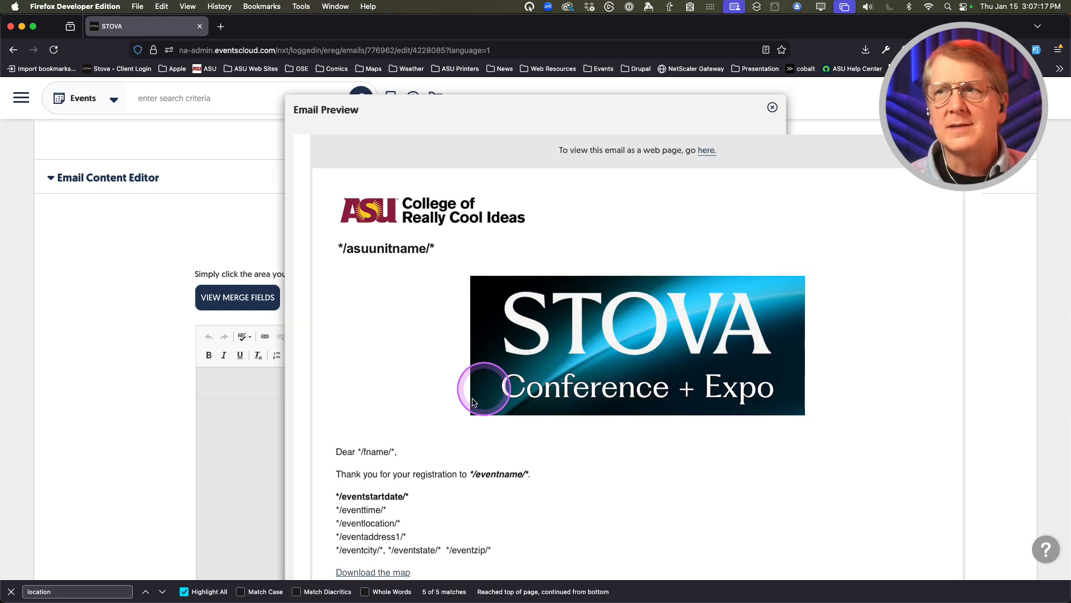
scroll(420, 410, "down", 5)
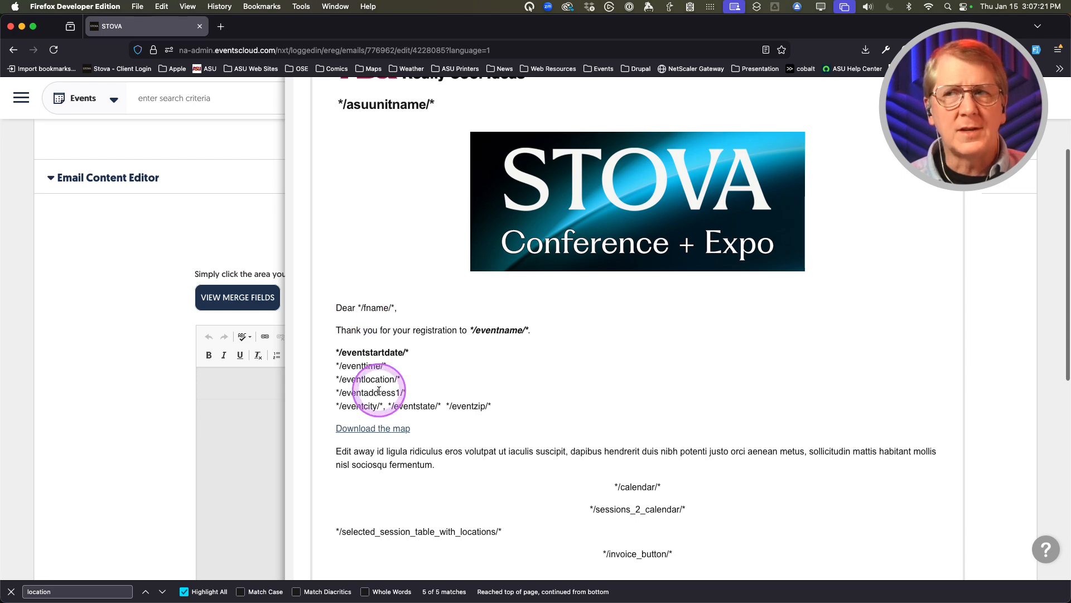
scroll(379, 385, "down", 3)
scroll(391, 397, "up", 8)
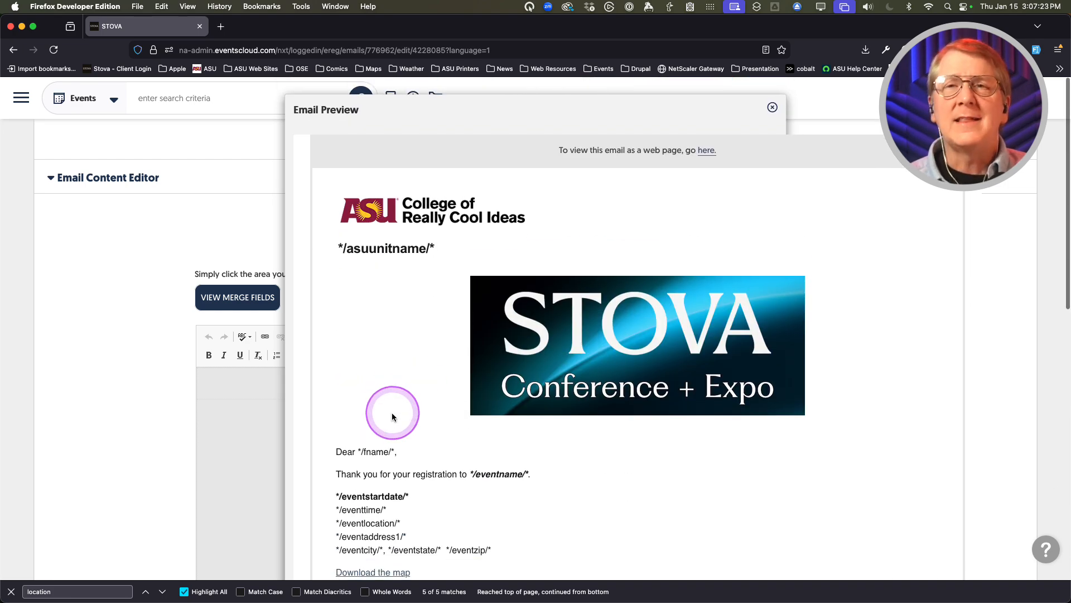
left_click(772, 108)
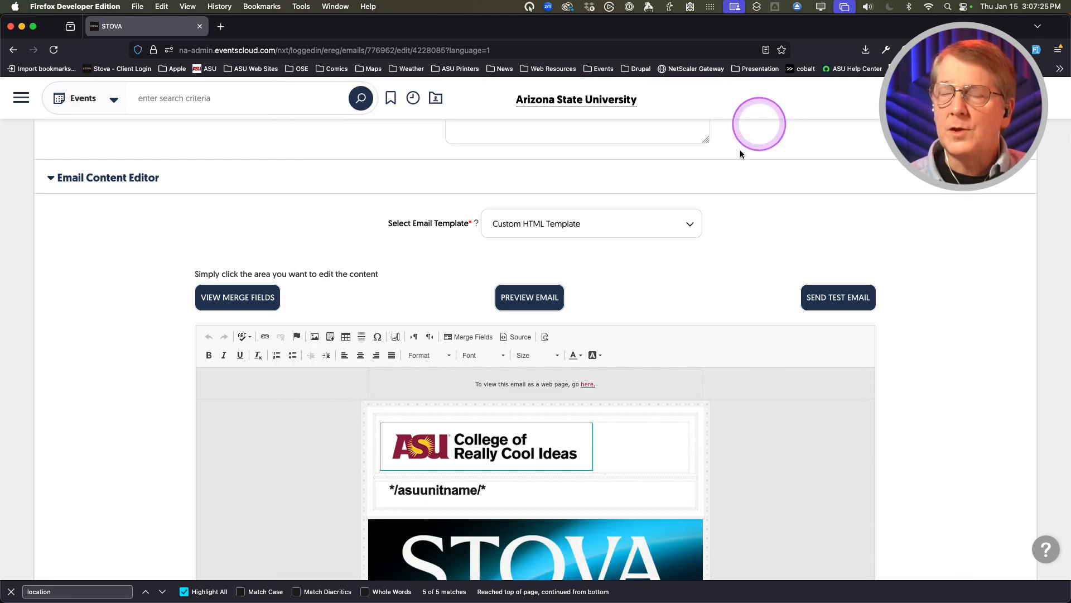
left_click(824, 302)
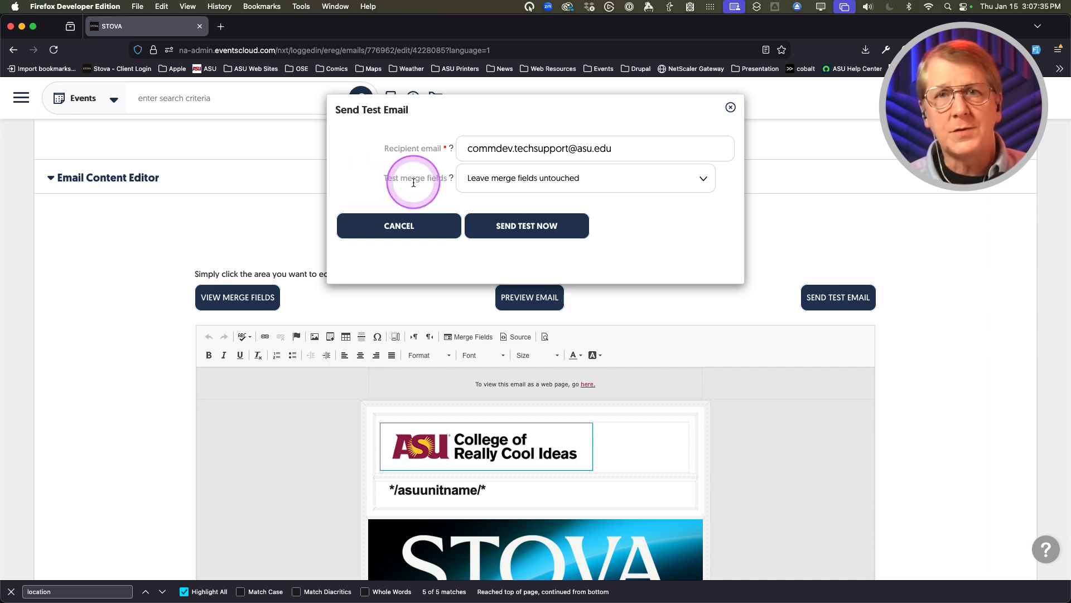
left_click(698, 182)
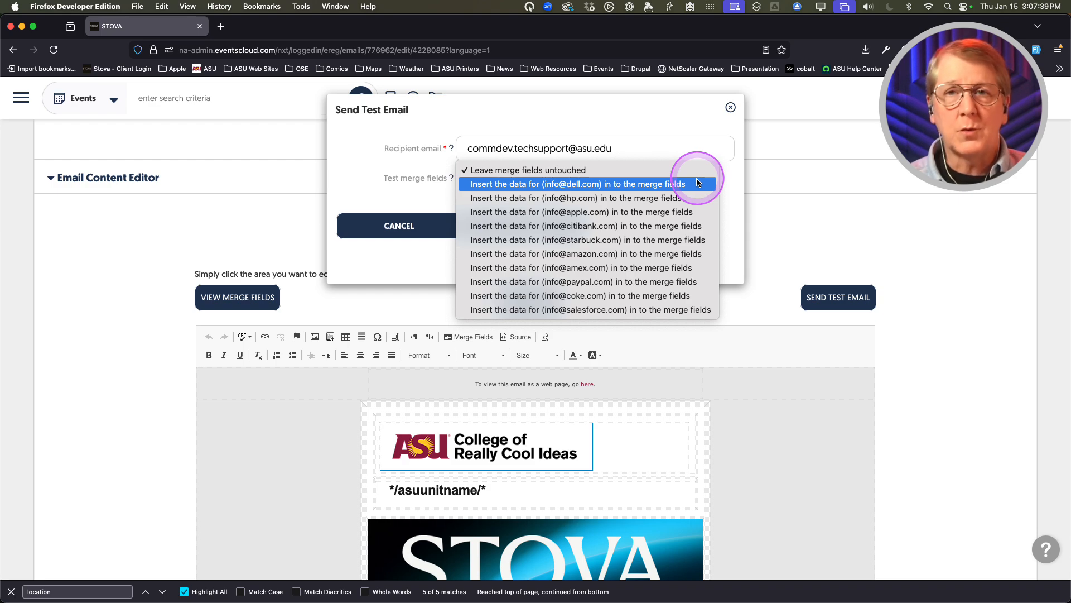
left_click(680, 211)
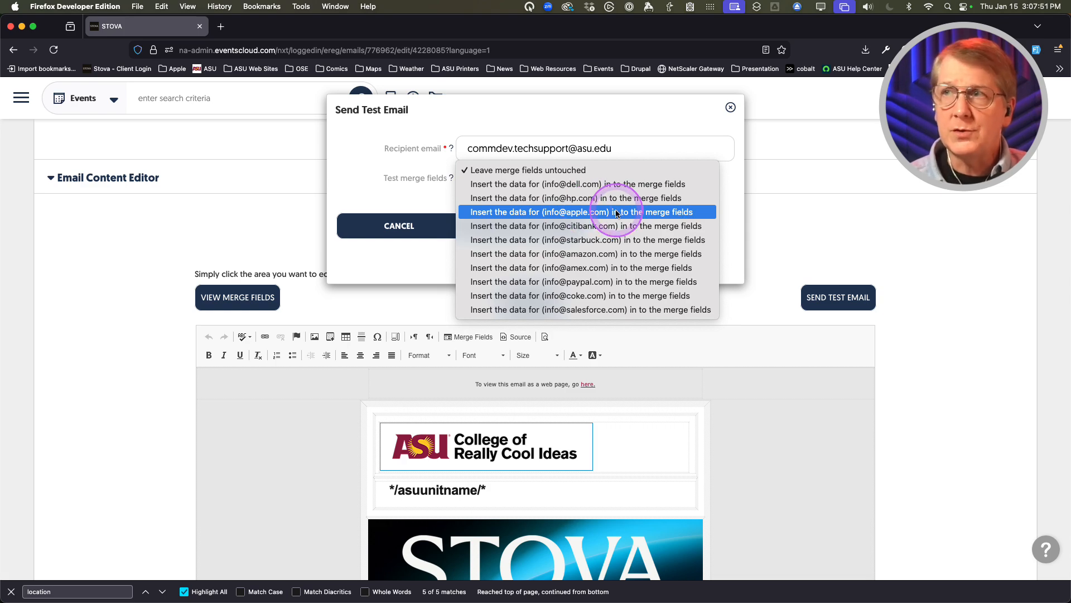
left_click(587, 226)
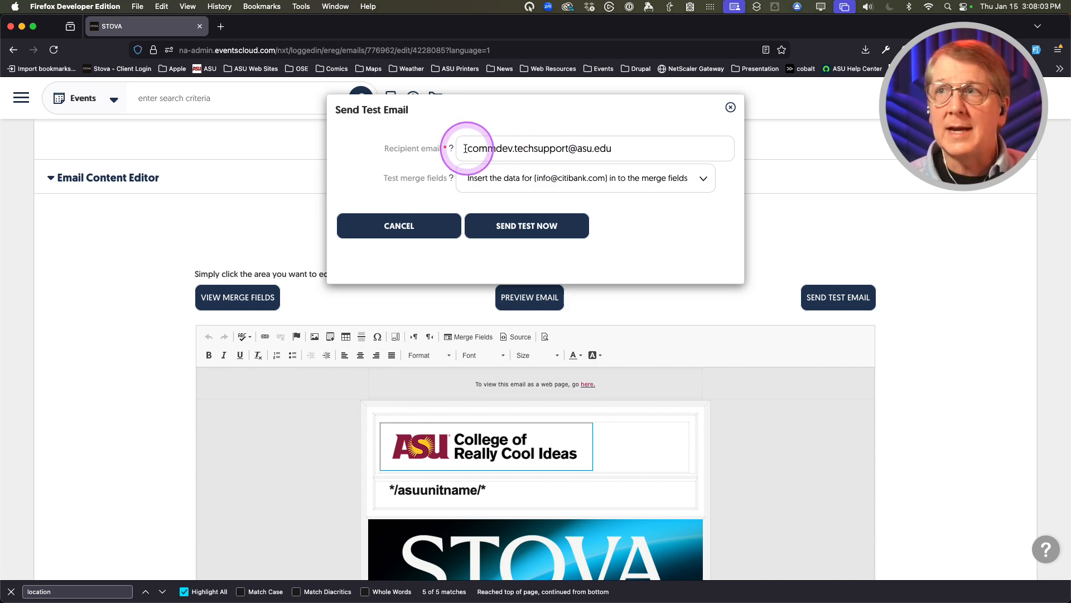
double_click(485, 148)
triple_click(484, 148)
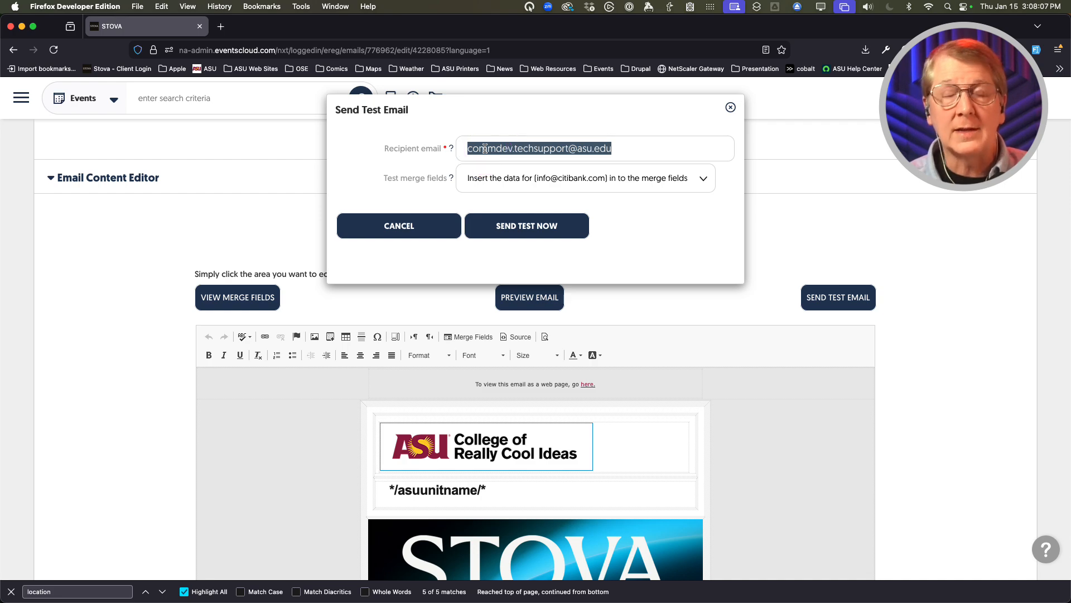
left_click(368, 163)
left_click(526, 230)
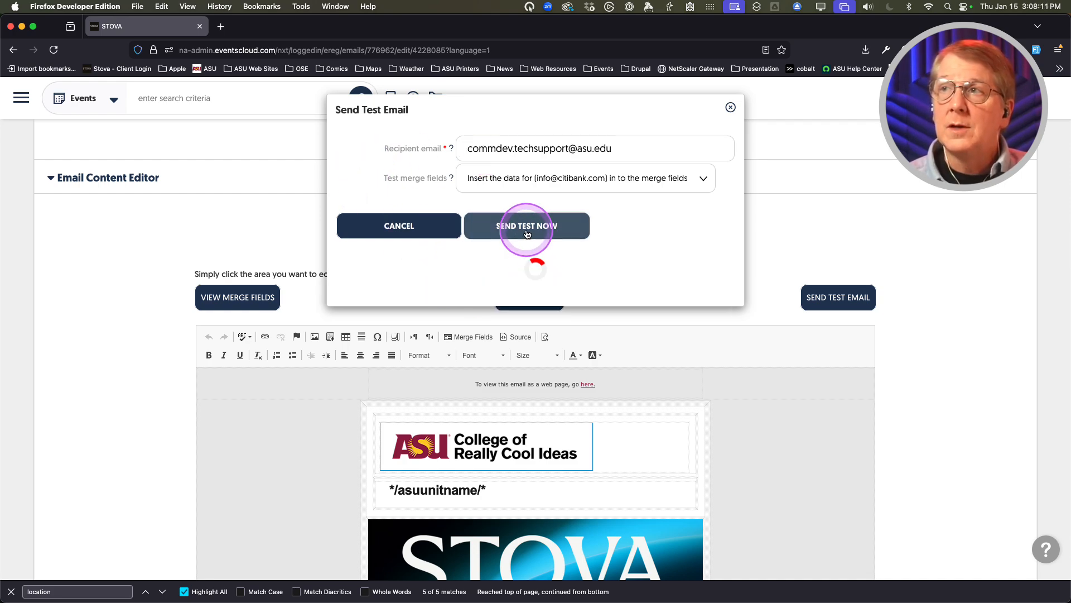
left_click(676, 232)
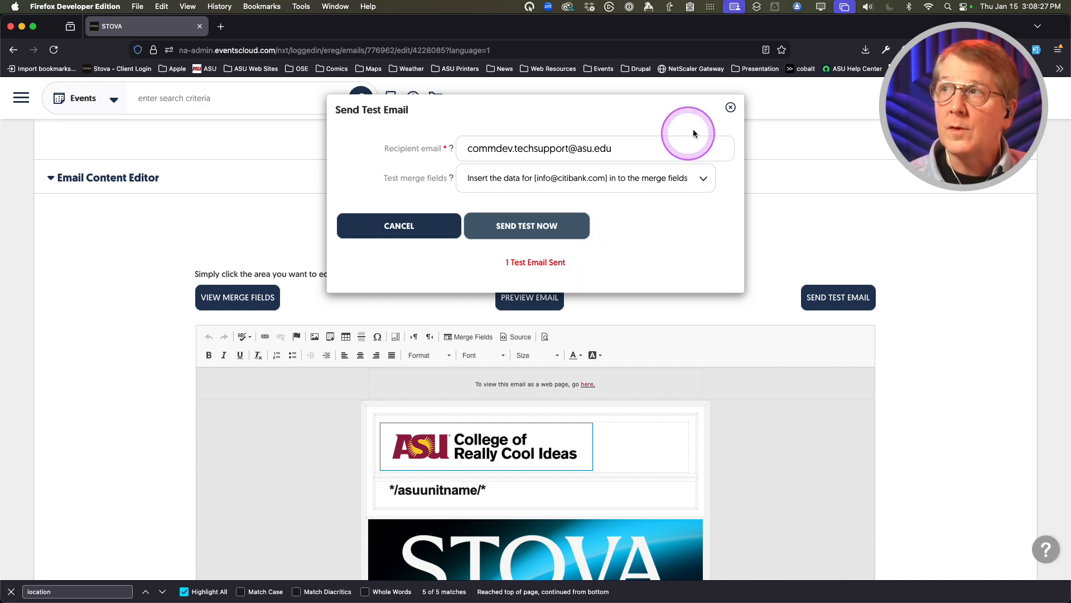
left_click(731, 108)
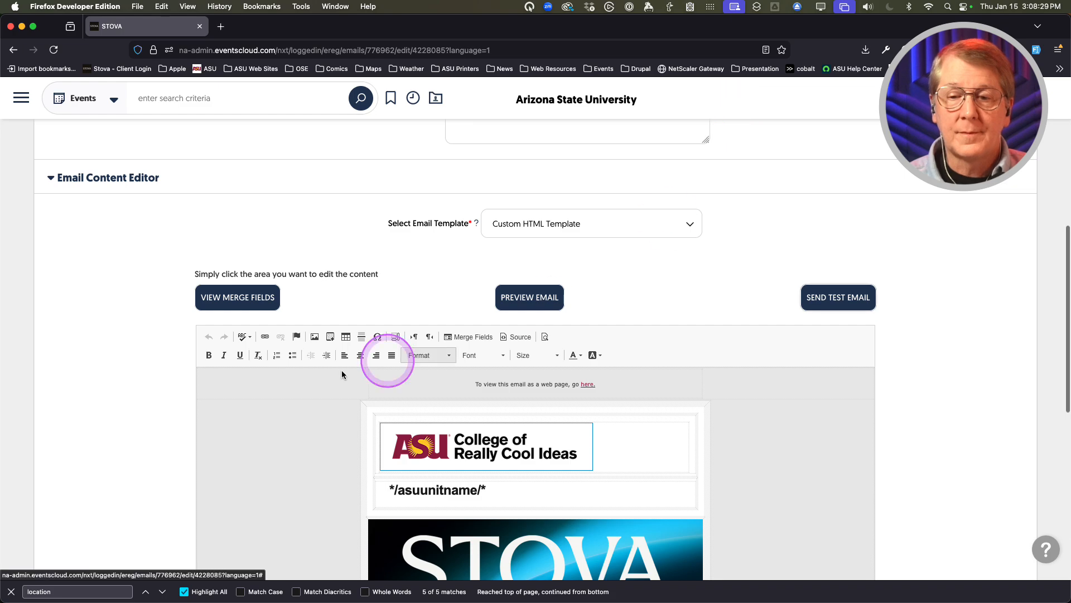
Save the email while staying on the editing page
scroll(139, 414, "down", 7)
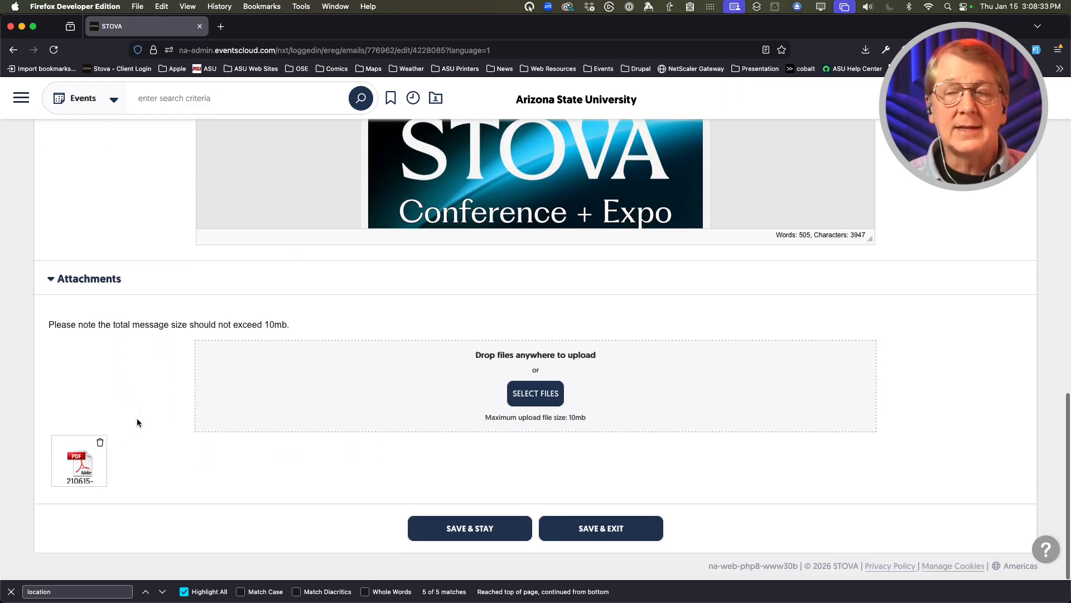
left_click(464, 531)
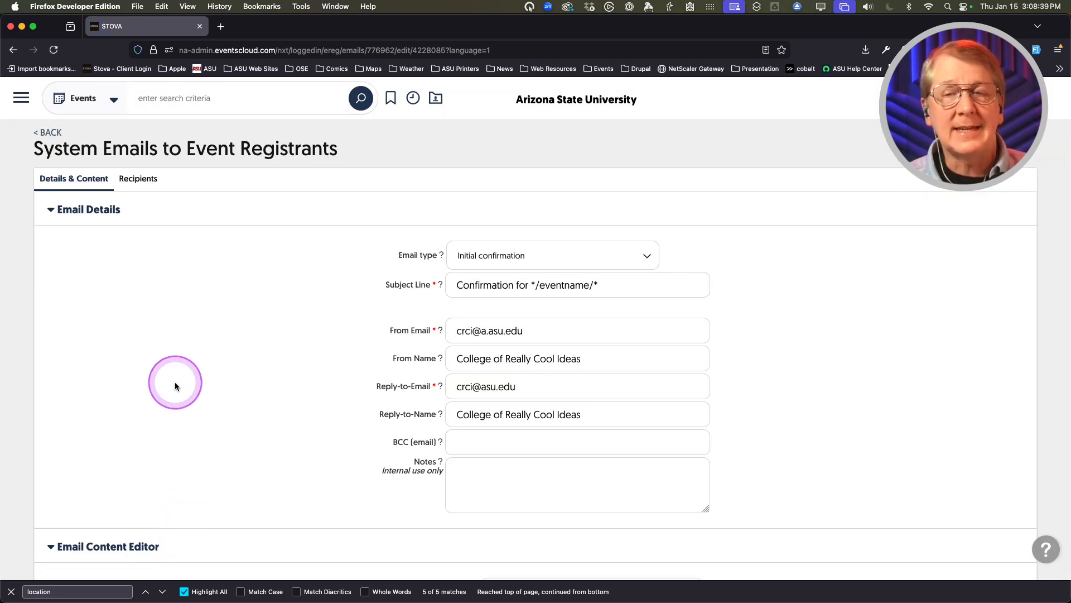
On the Recipients tab, restrict the attendee categories to General Admission, Exhibitors and Sponsors instead of all categories
left_click(138, 181)
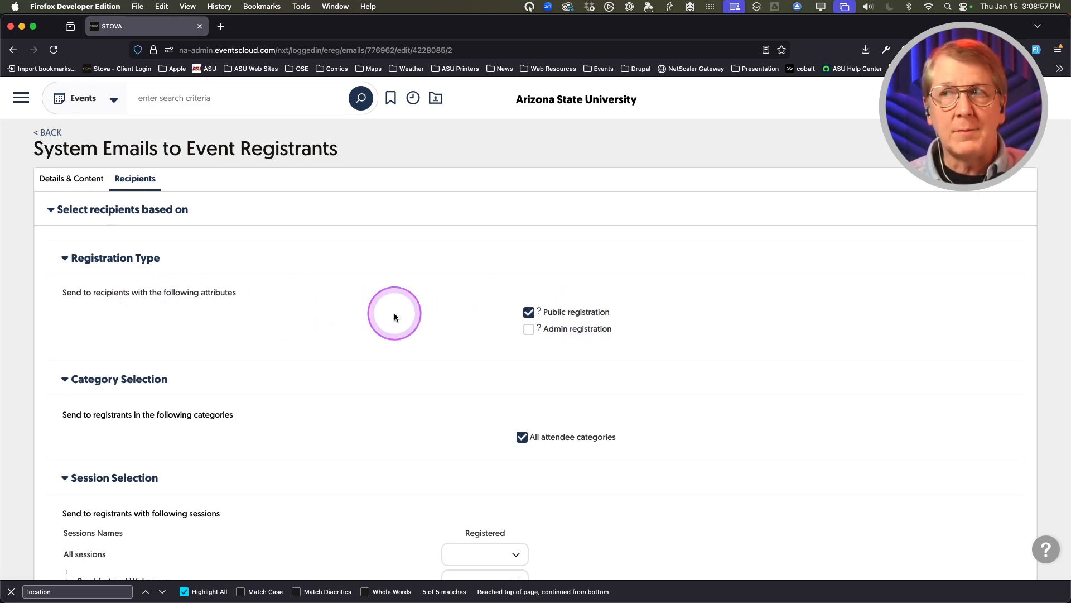
left_click(347, 323)
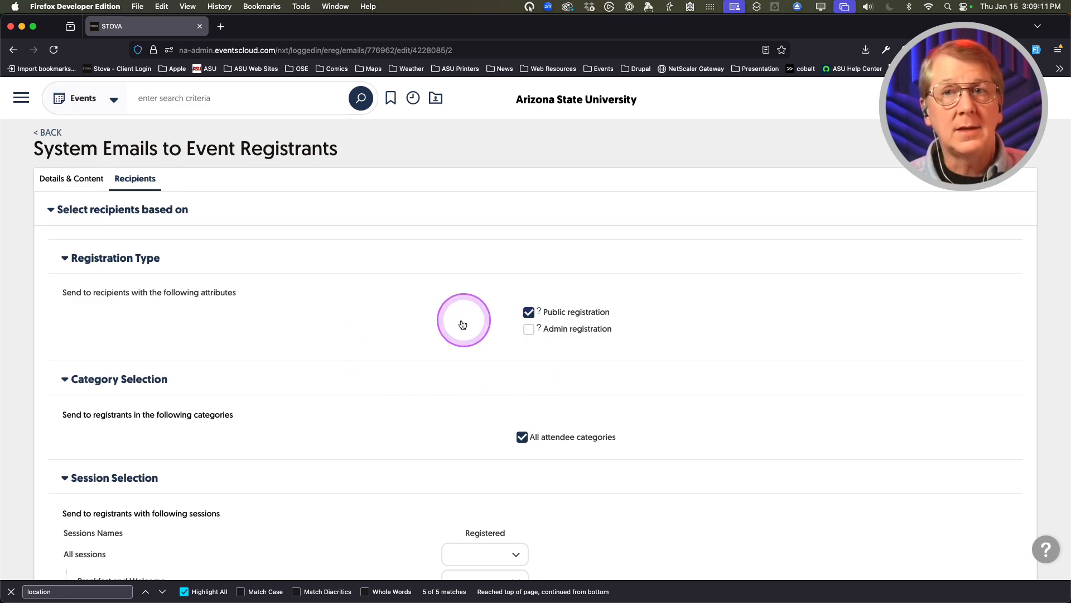
scroll(409, 315, "down", 3)
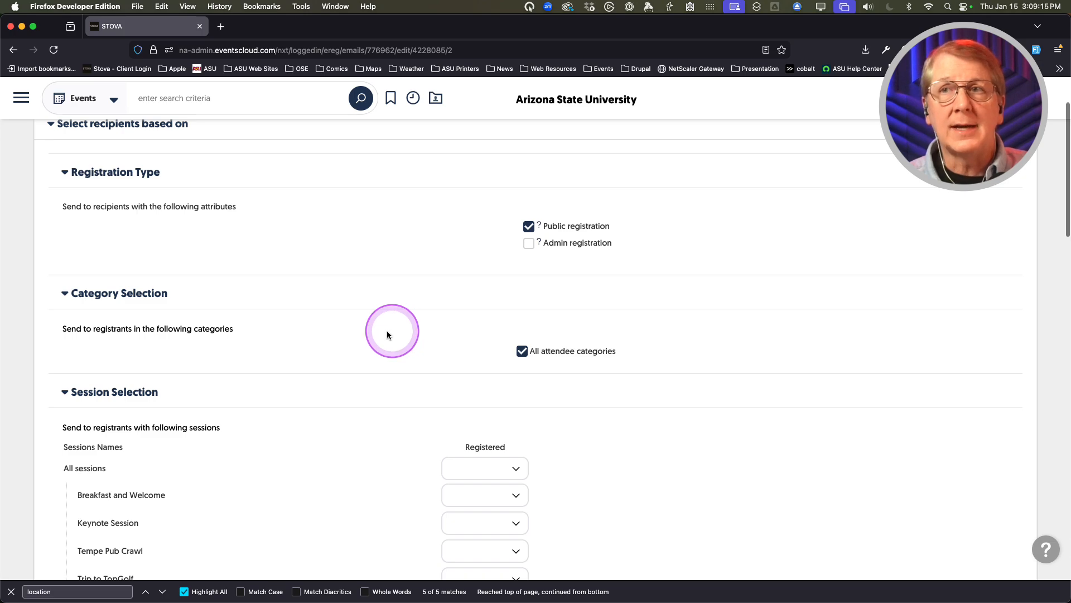
left_click(522, 352)
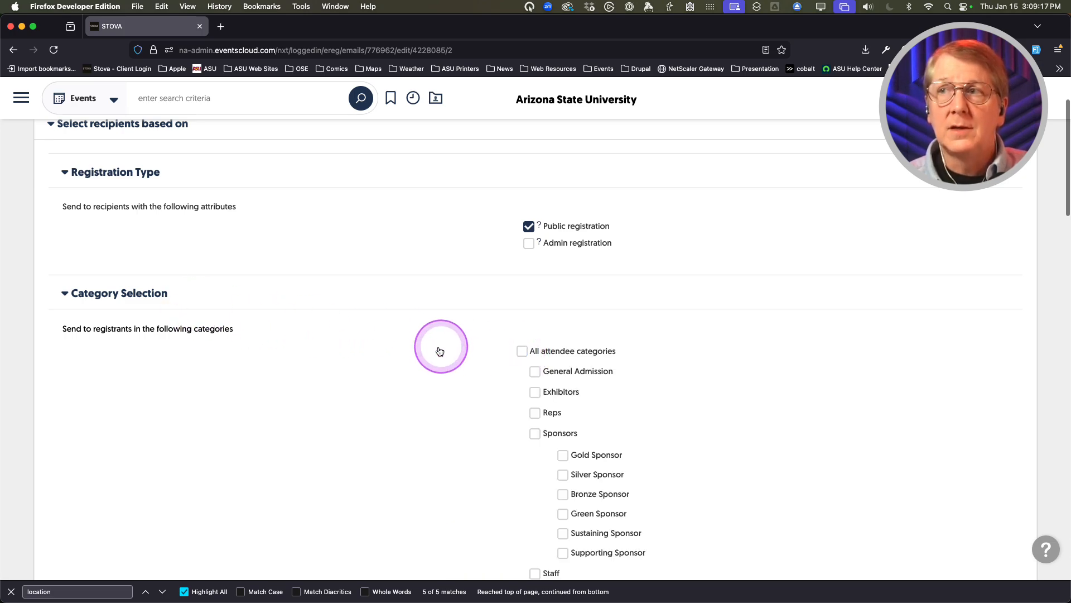
scroll(436, 349, "down", 3)
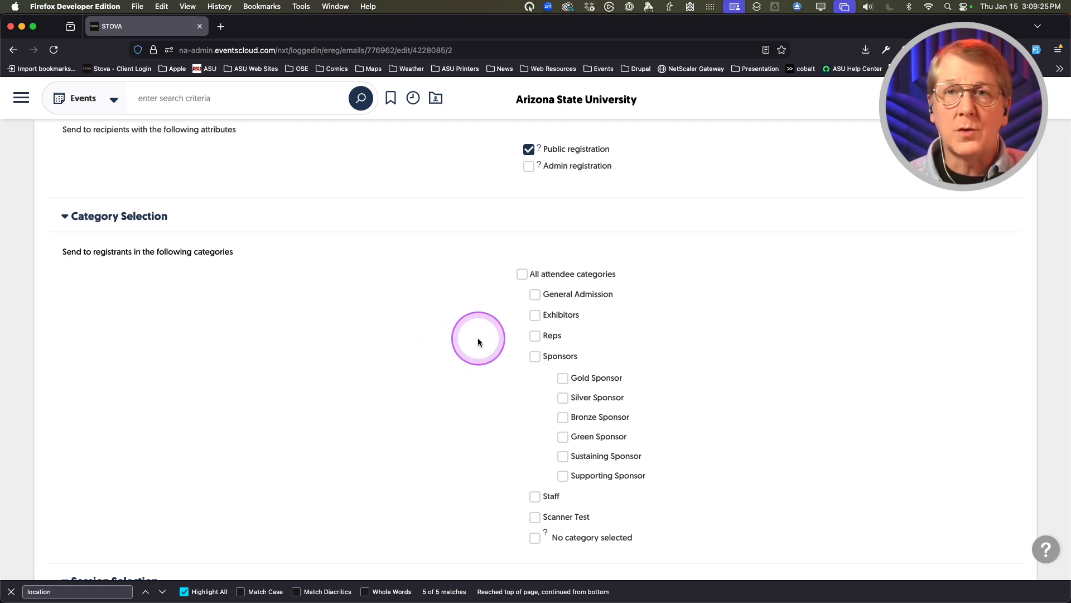
left_click(534, 294)
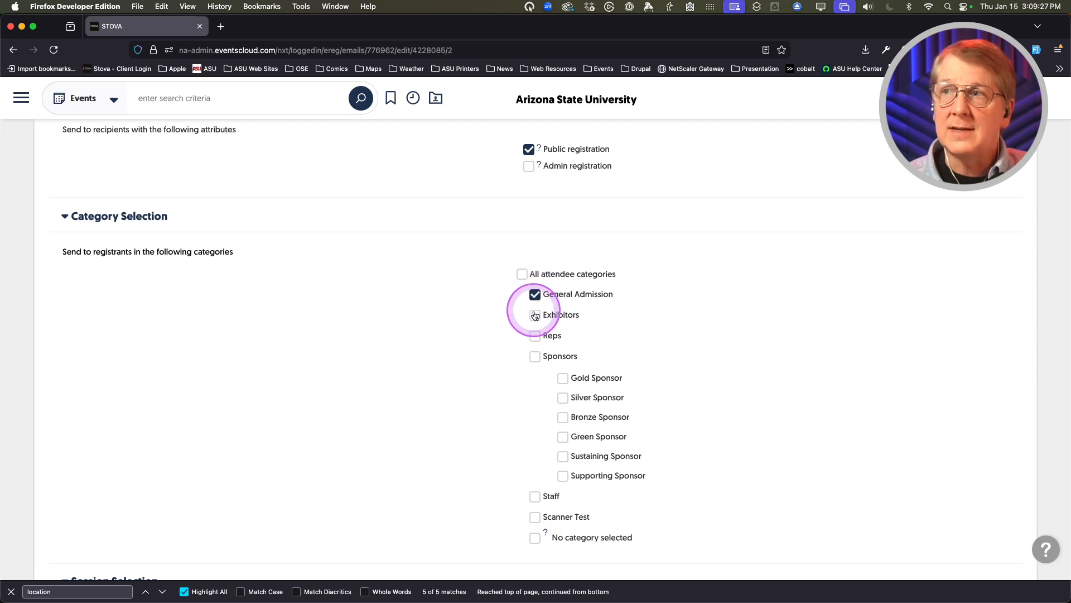
left_click(534, 316)
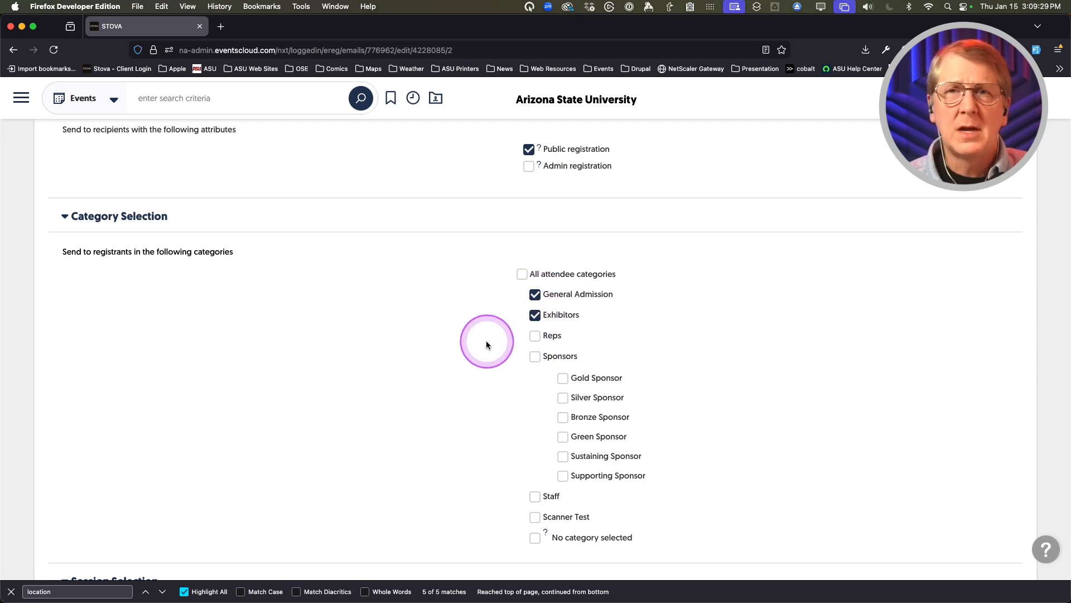
scroll(485, 344, "down", 2)
left_click(534, 307)
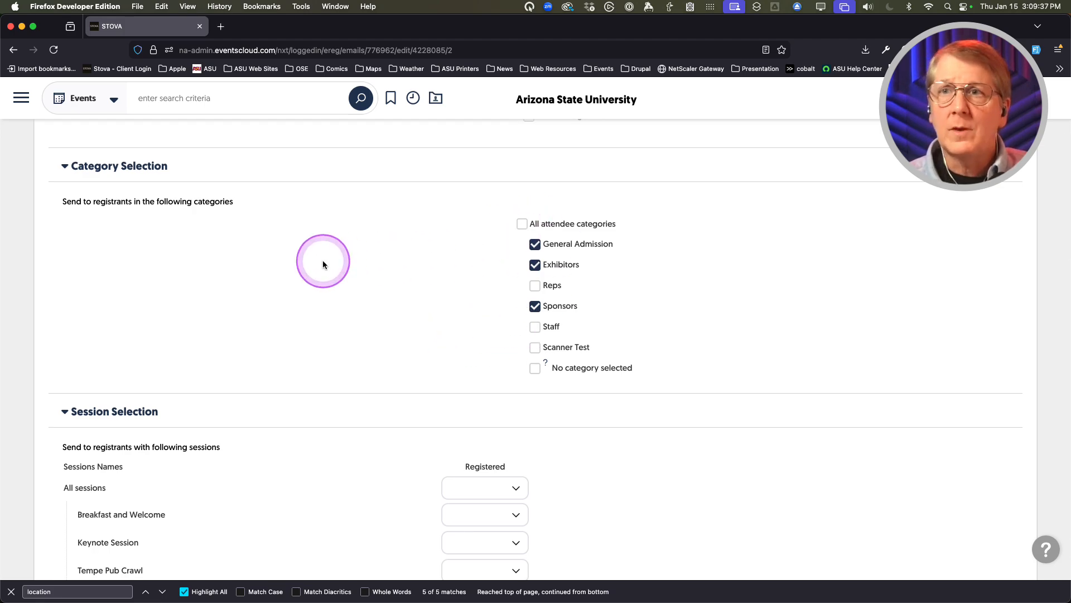
Set the Trip to TopGolf and Tempe Pub Crawl session filters to Registered
scroll(322, 261, "down", 5)
scroll(321, 269, "down", 4)
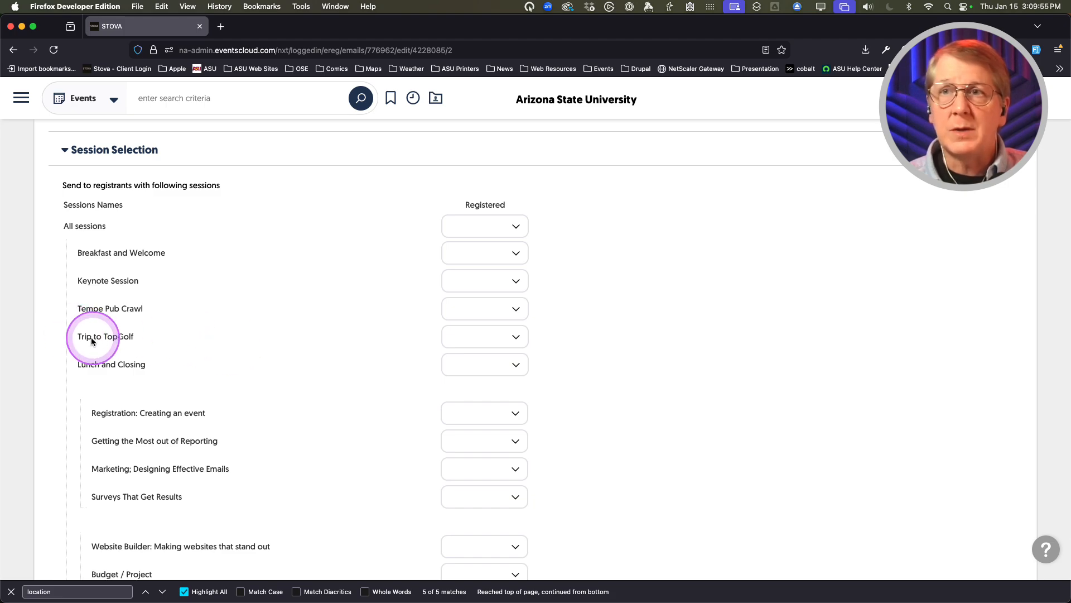
left_click(468, 337)
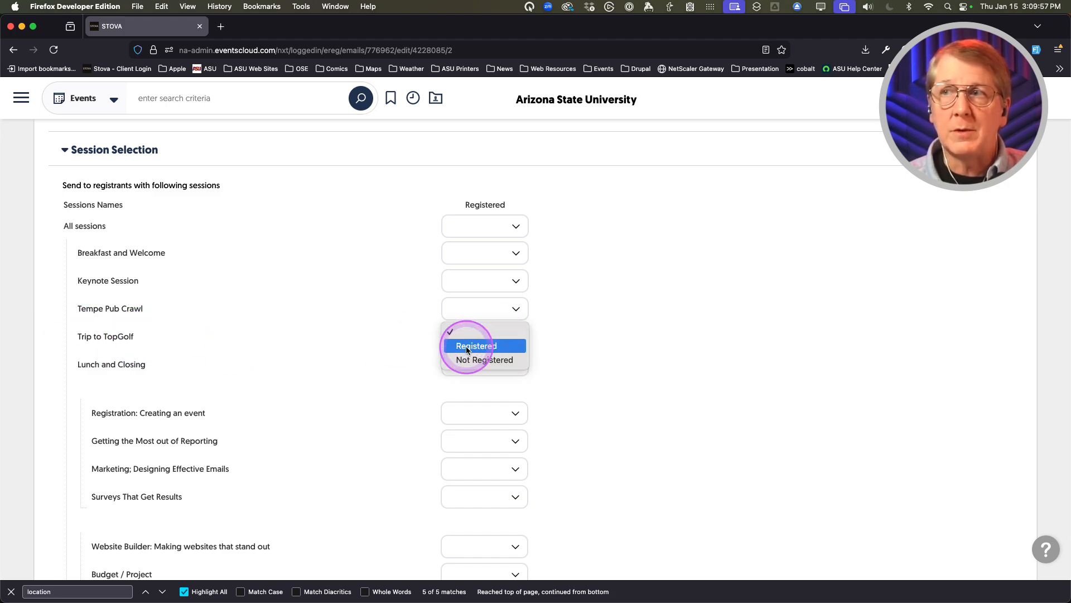
left_click(467, 346)
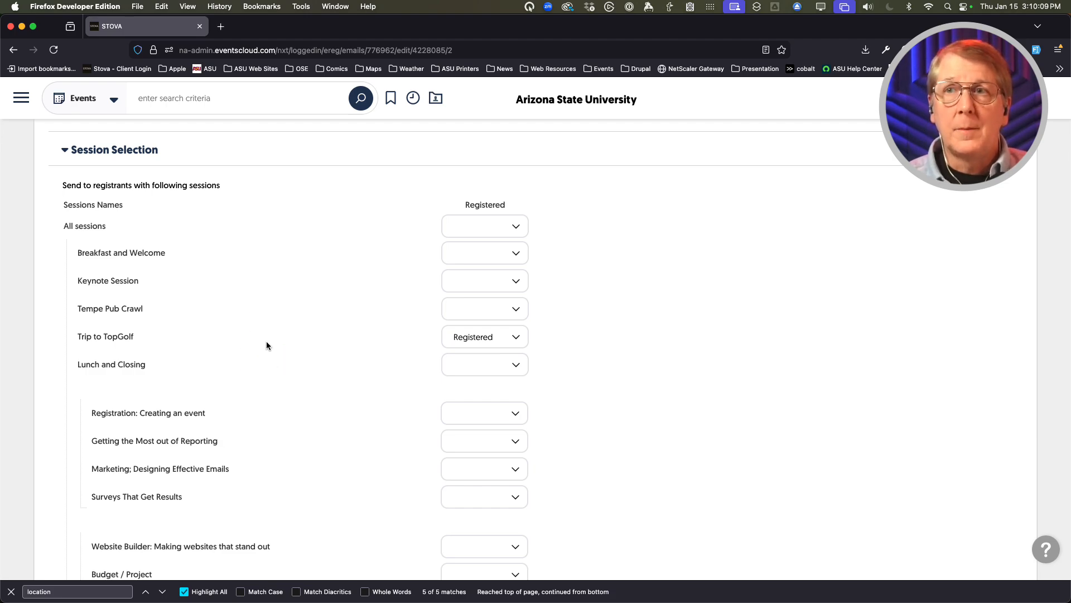
left_click(462, 311)
left_click(463, 316)
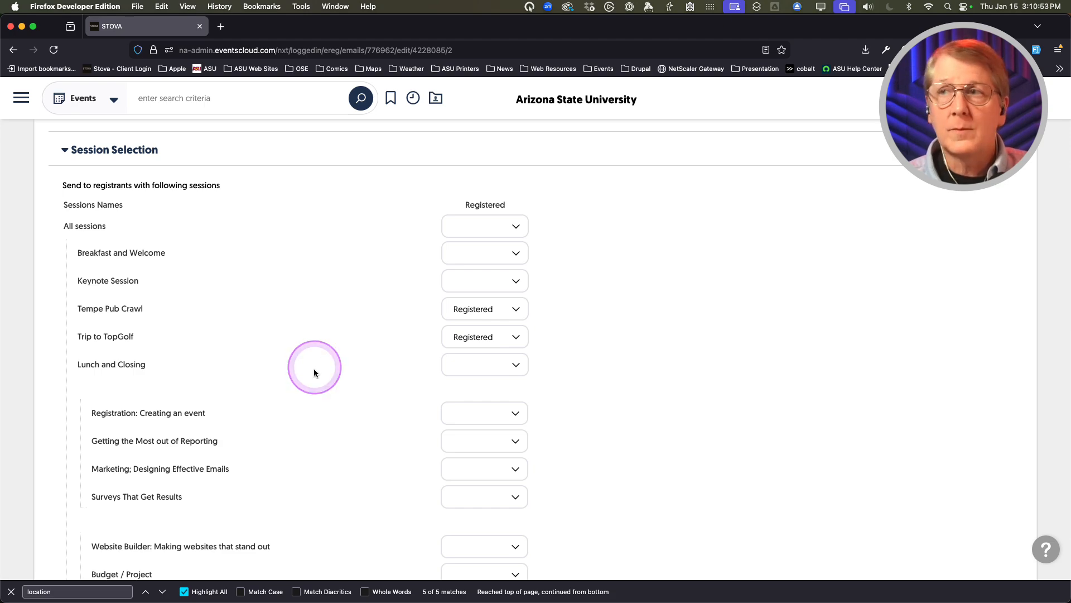
Clear the Registered filter from the Tempe Pub Crawl and Trip to TopGolf sessions
left_click(463, 308)
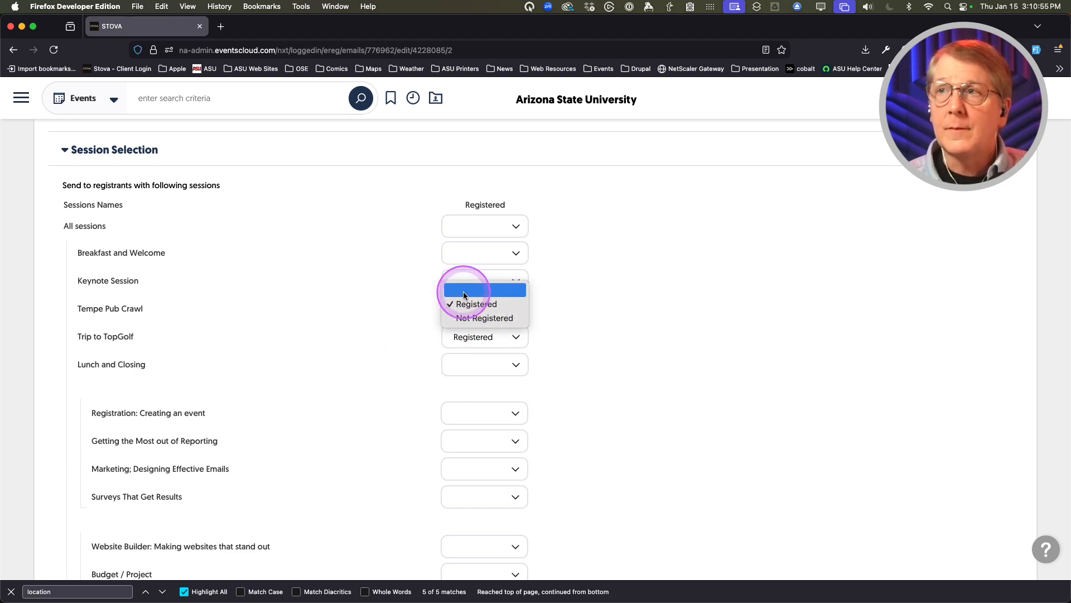
left_click(463, 290)
left_click(467, 336)
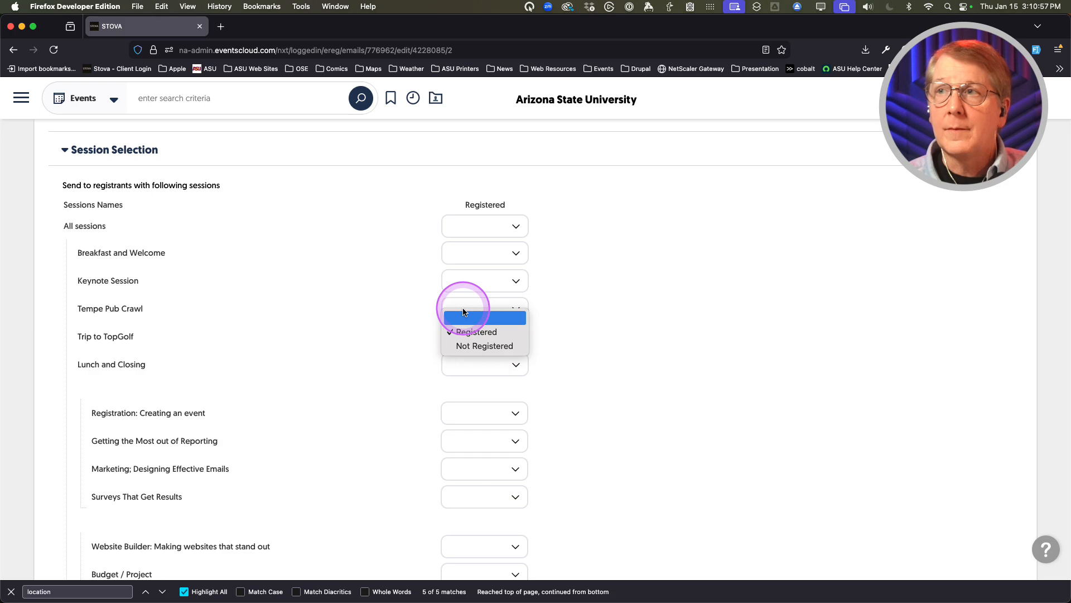
left_click(463, 318)
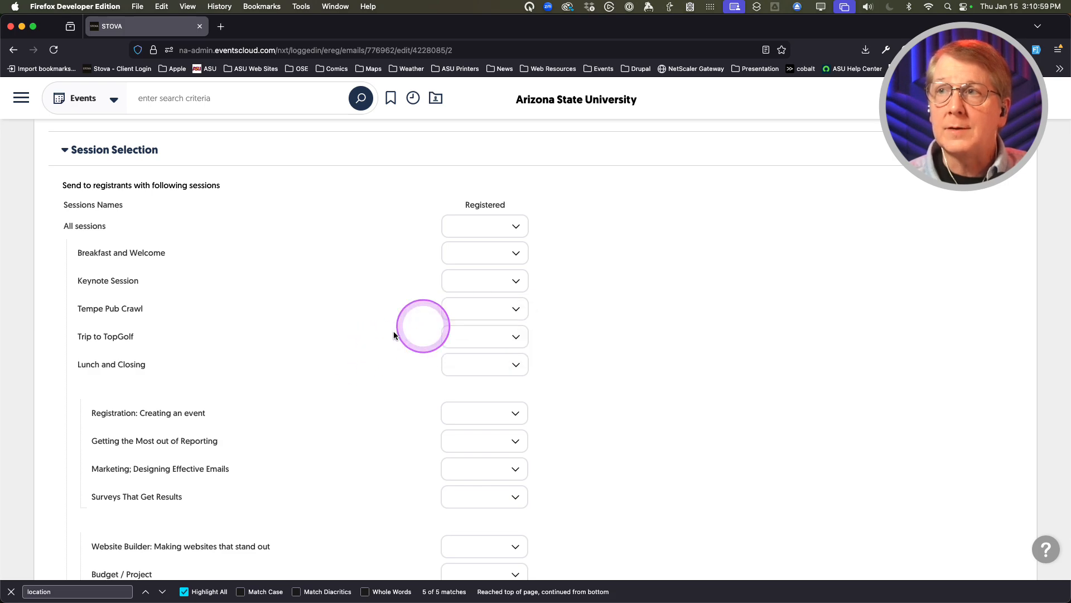
Examine the answer options of the ASU Alumni? and Dietary Restrictions questions in the add-question dialog, closing it without adding any
scroll(384, 336, "down", 7)
scroll(383, 339, "down", 10)
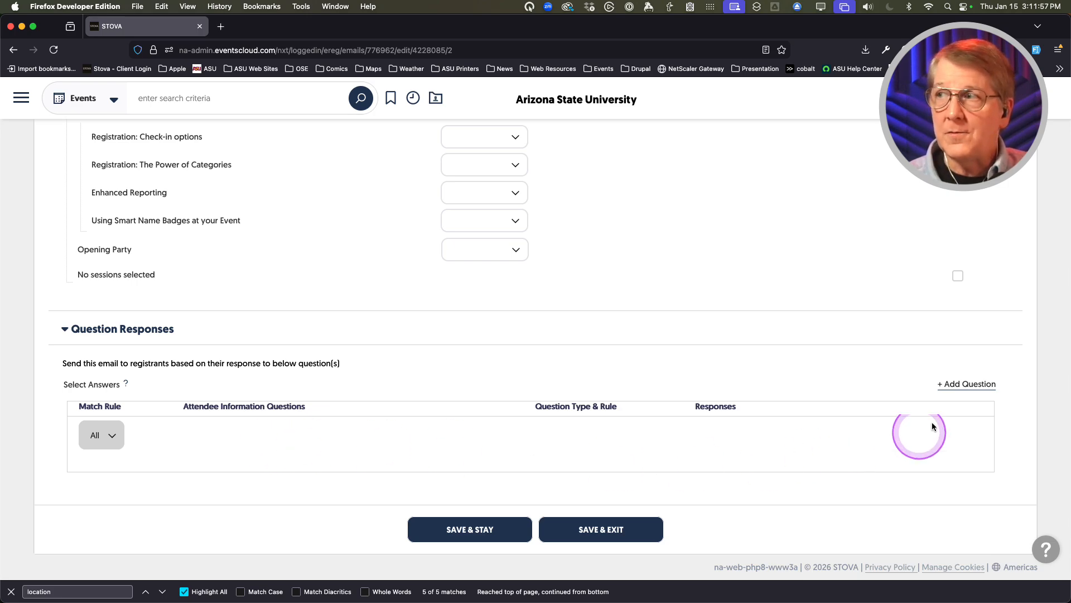
left_click(964, 385)
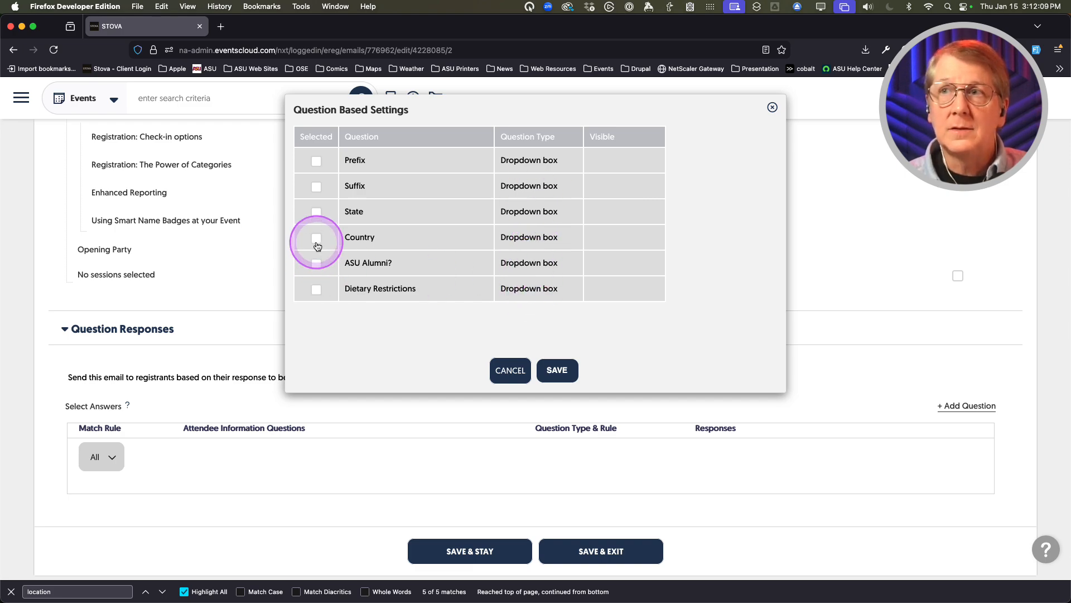
left_click(316, 263)
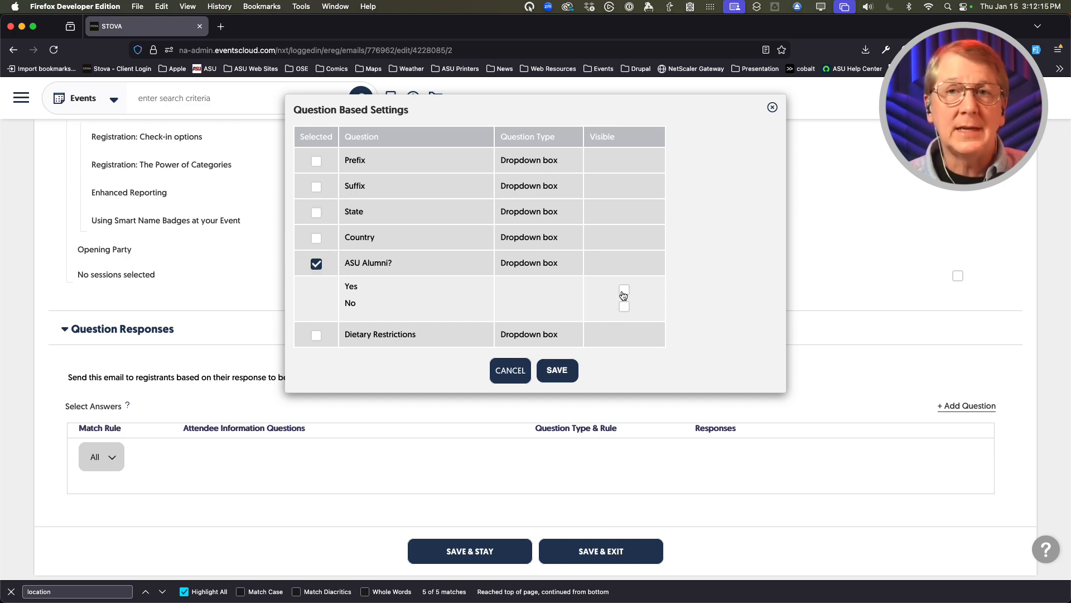
left_click(328, 269)
left_click(315, 290)
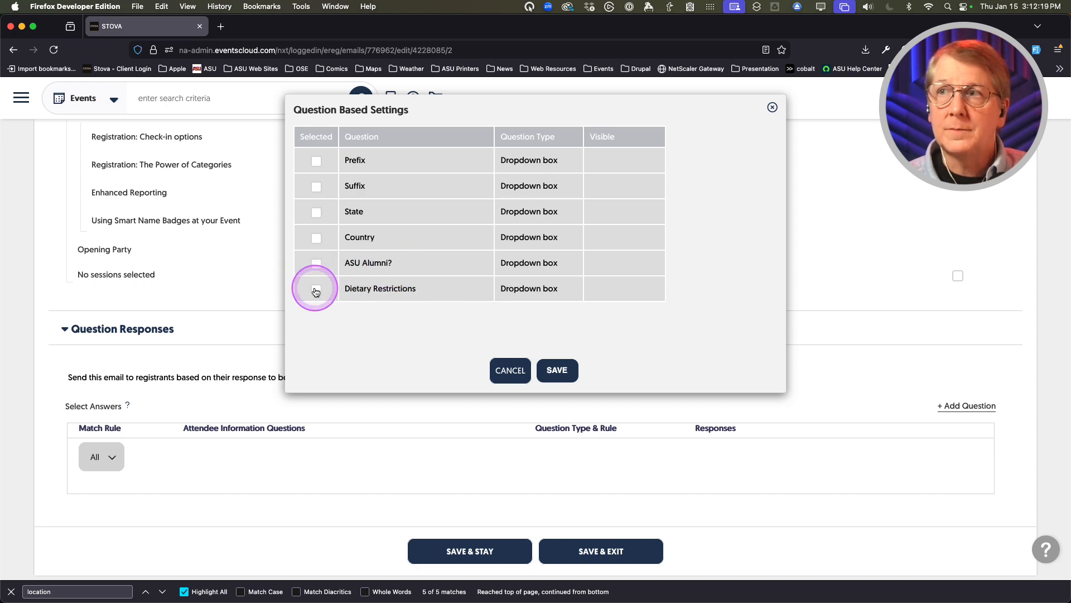
scroll(399, 288, "down", 3)
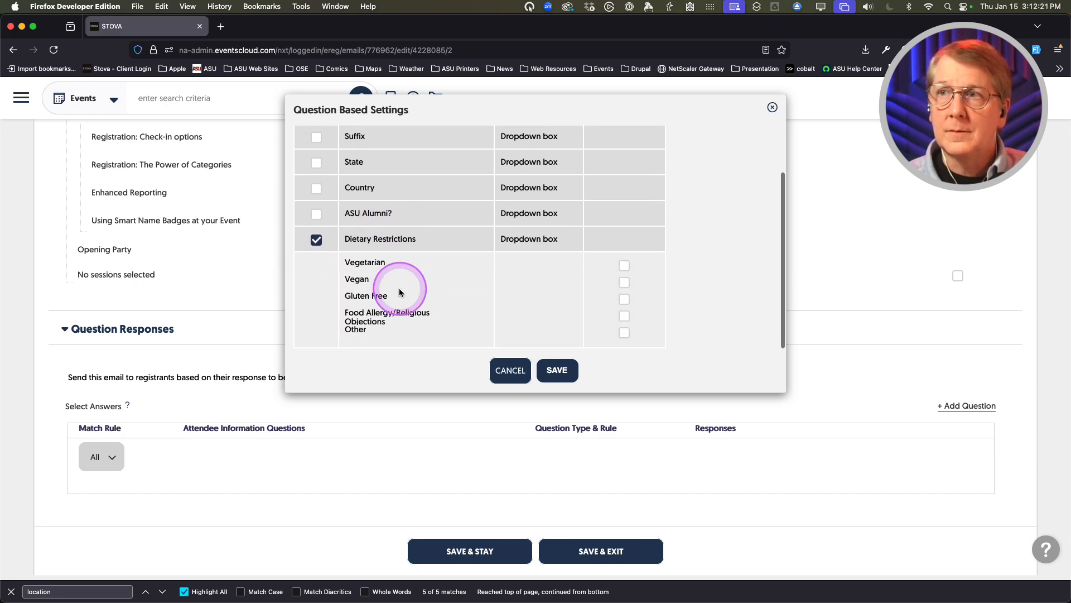
scroll(399, 288, "up", 3)
left_click(316, 290)
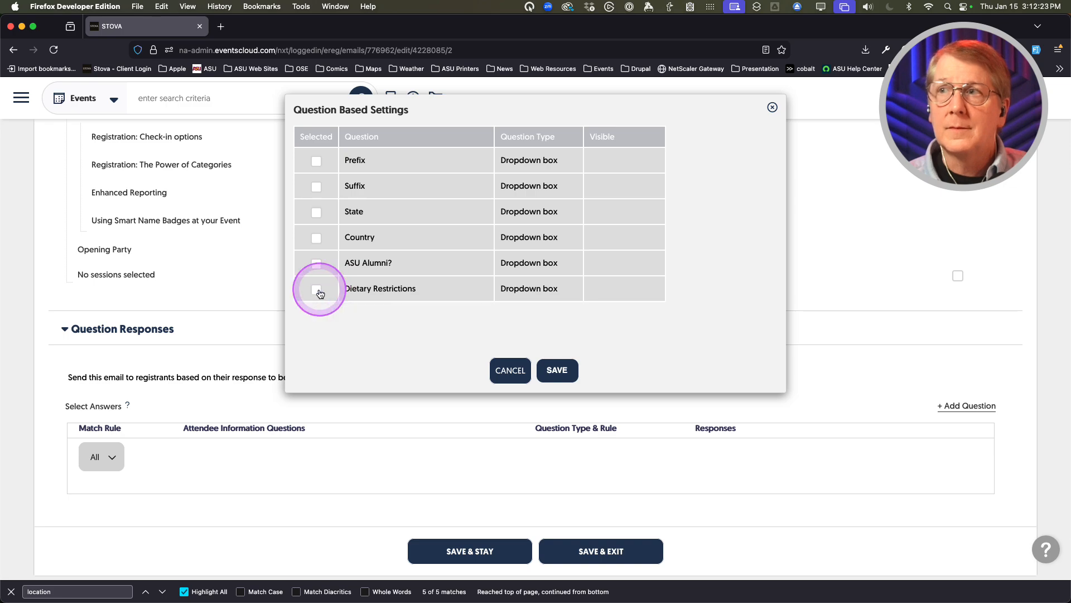
left_click(774, 110)
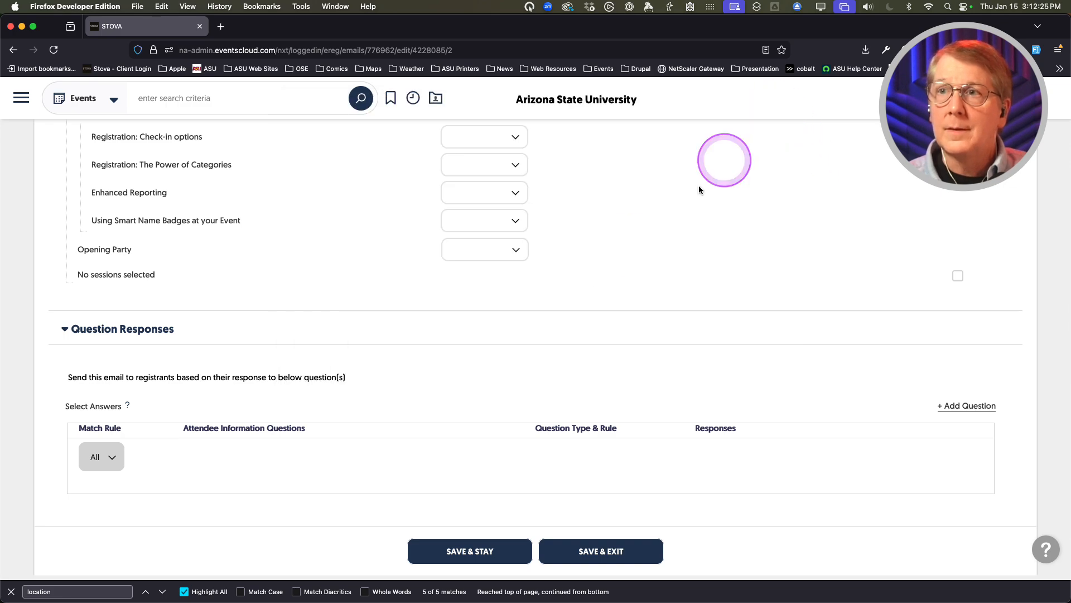
Restore All attendee categories as recipients and save and exit the confirmation email
scroll(346, 450, "up", 10)
scroll(365, 441, "up", 15)
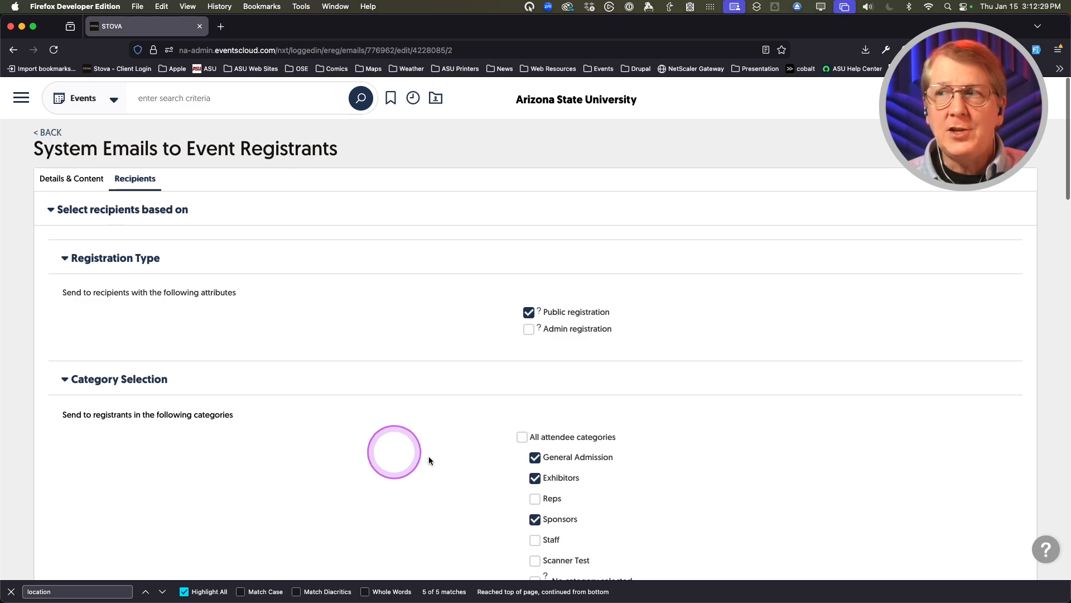
left_click(522, 436)
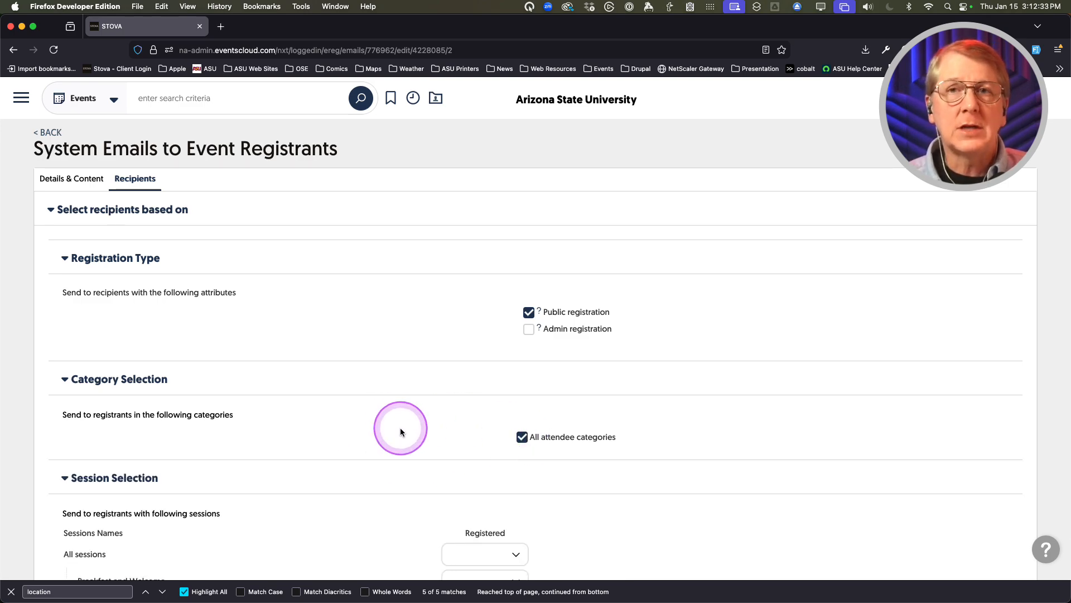
scroll(400, 427, "down", 20)
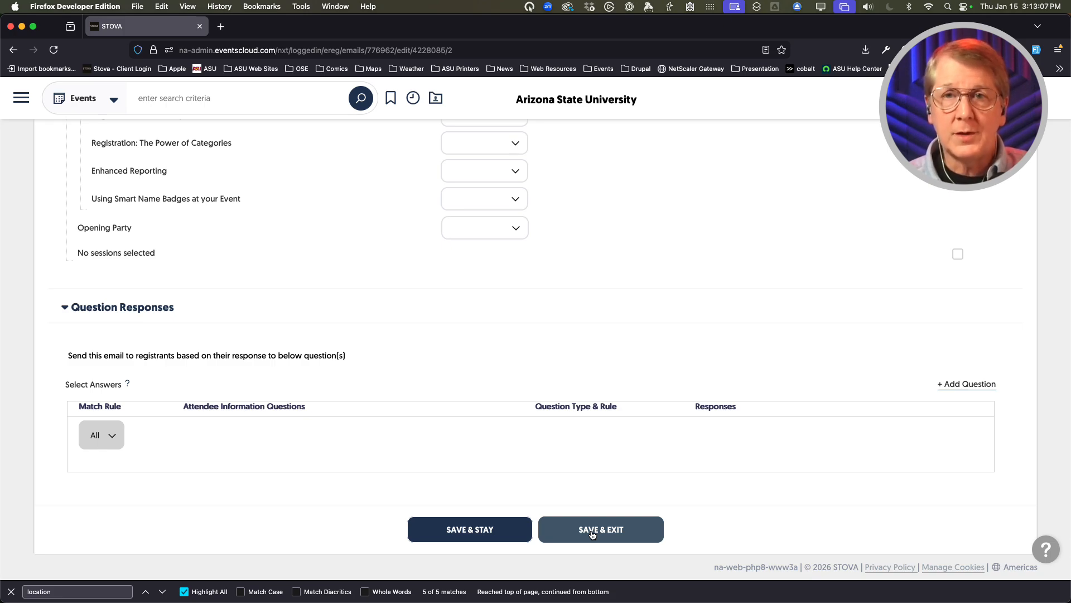
left_click(592, 535)
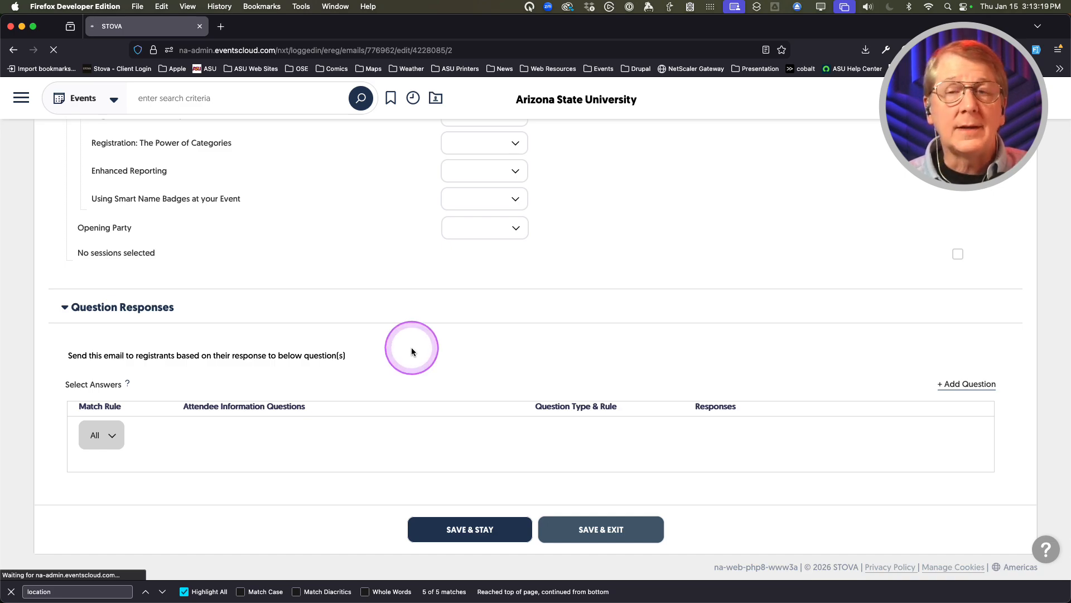
Open the unscheduled Reminder for */eventname/* email in the scheduled emails list for editing
scroll(373, 356, "down", 2)
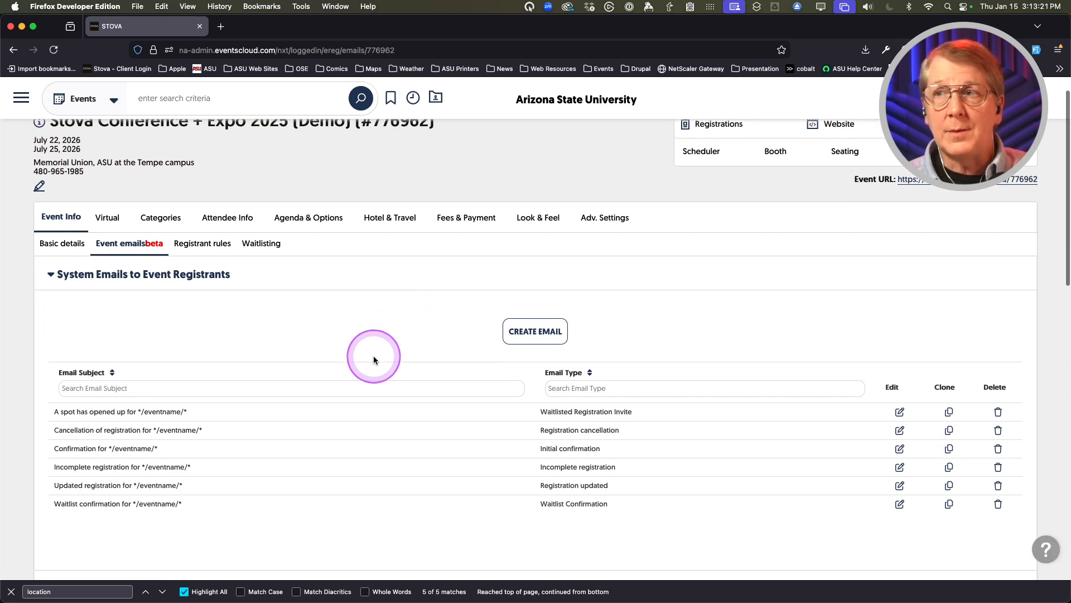
scroll(374, 356, "down", 1)
scroll(363, 354, "down", 5)
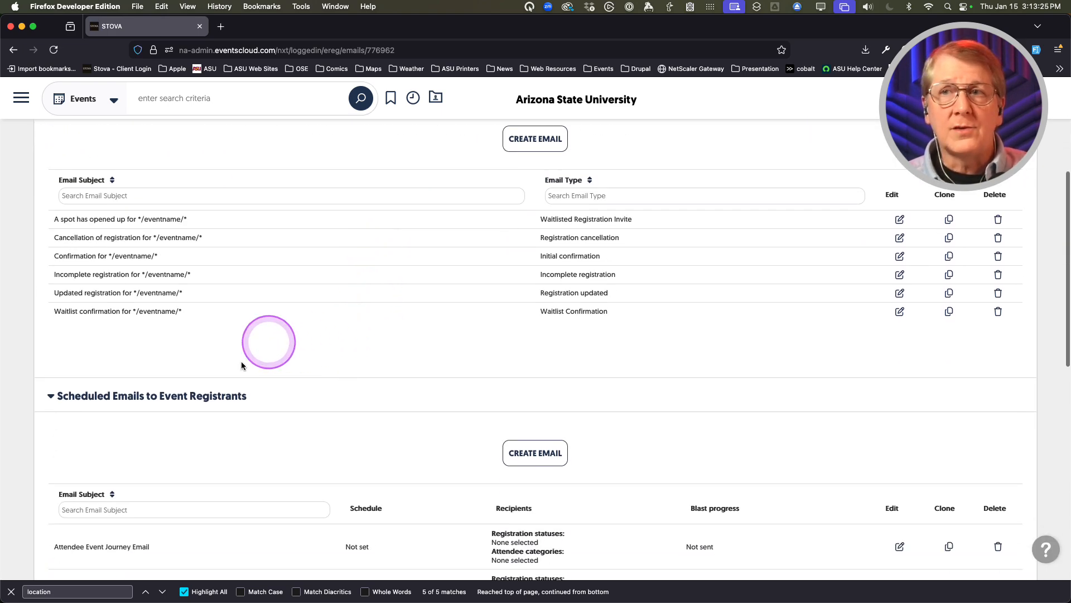
scroll(240, 426, "down", 2)
scroll(249, 416, "down", 4)
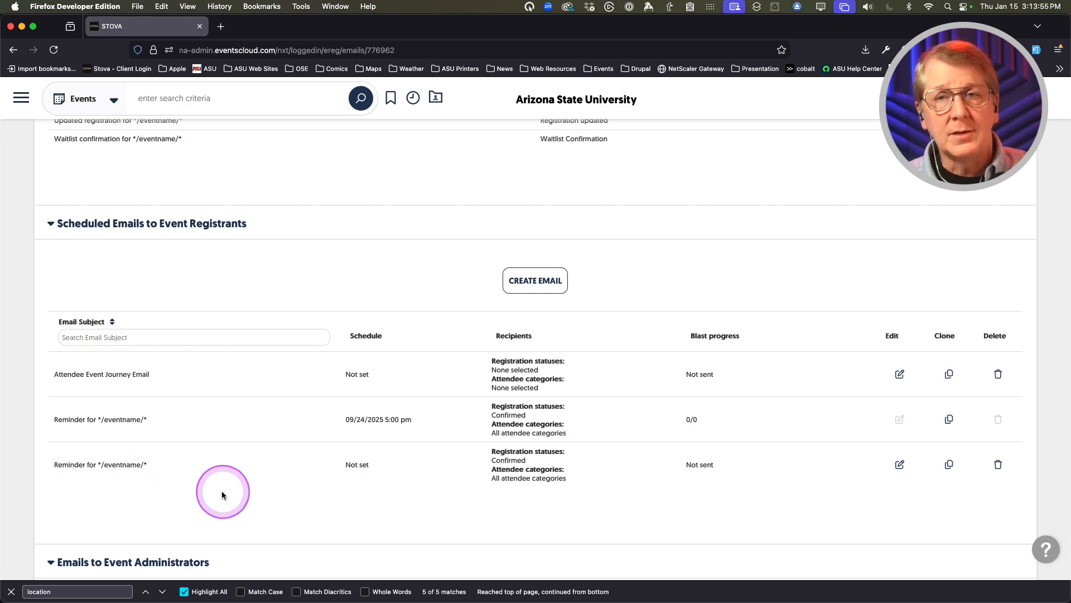
scroll(742, 504, "down", 1)
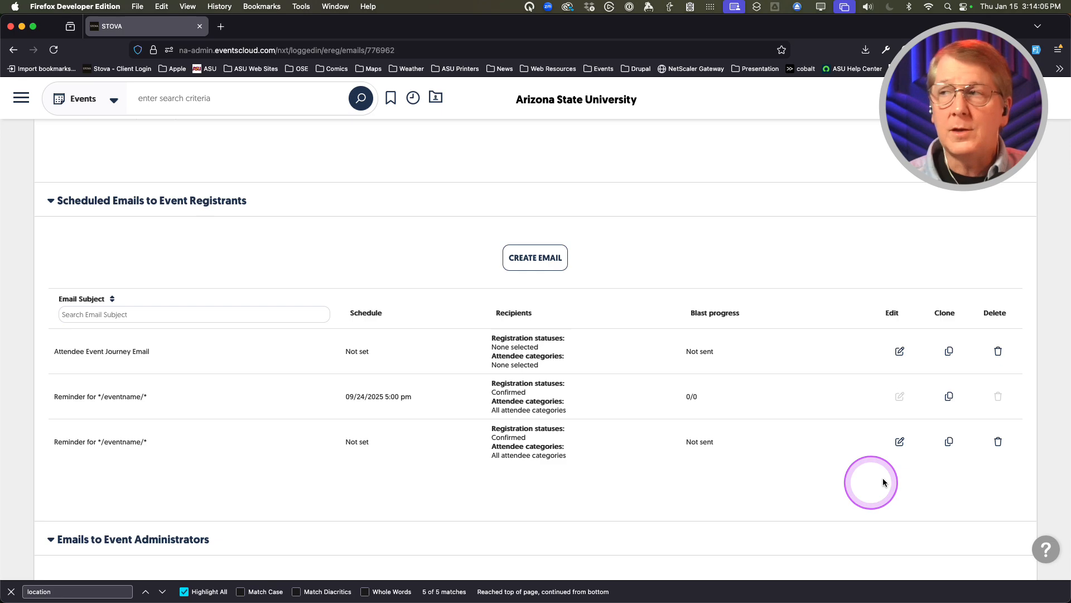
left_click(900, 444)
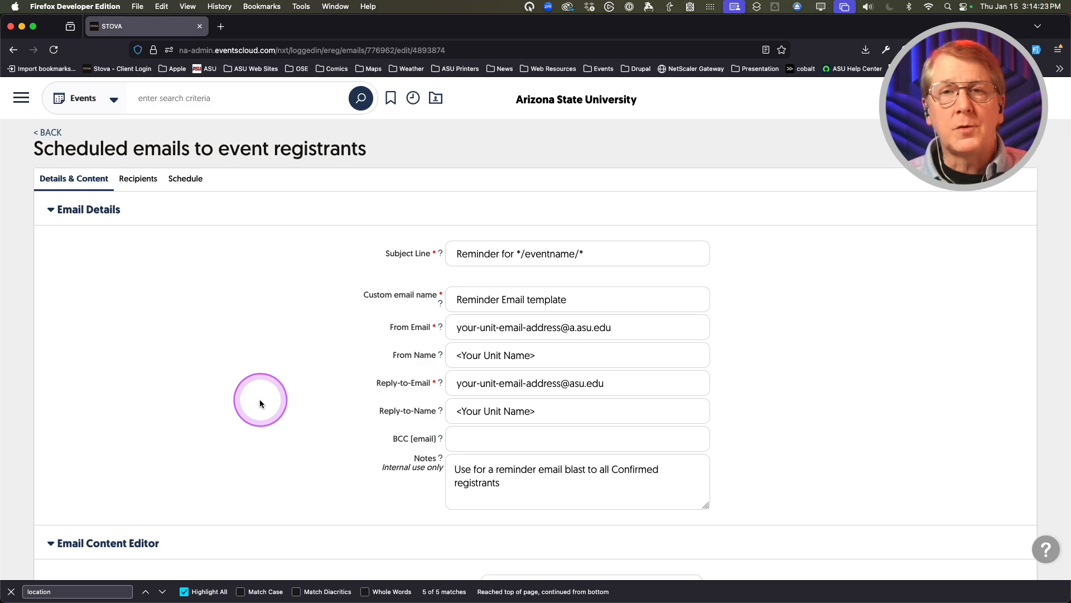
Review the reminder email's details and its content editor
scroll(259, 400, "down", 3)
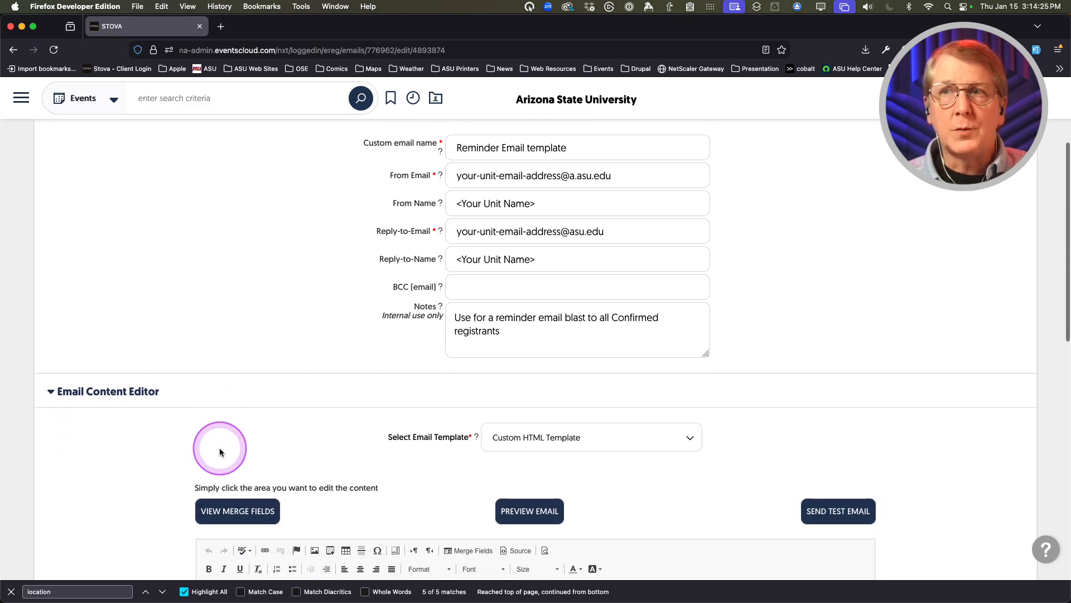
scroll(219, 449, "up", 3)
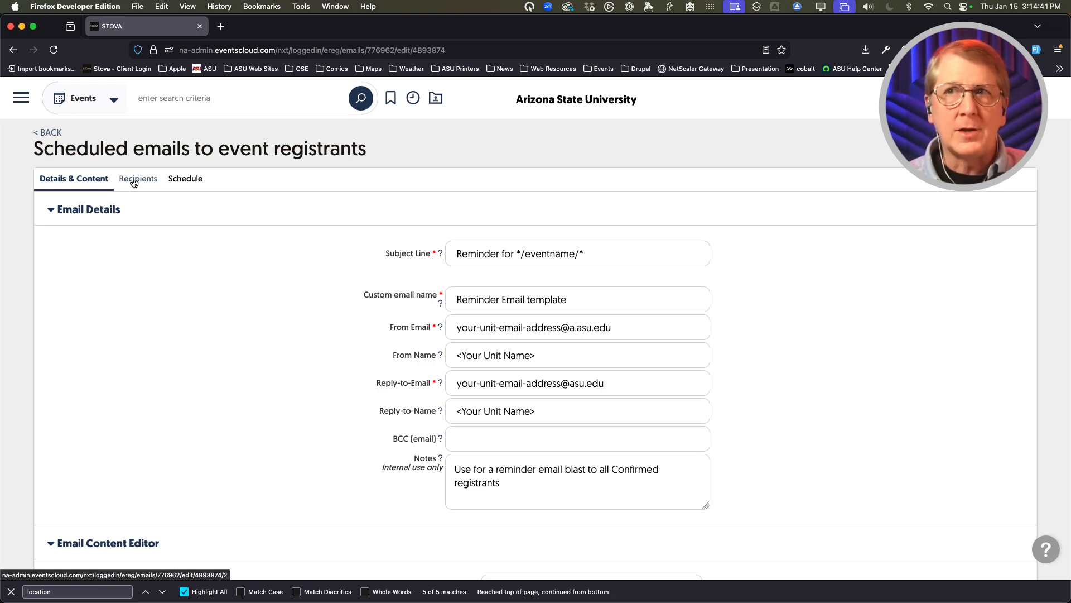
left_click(216, 413)
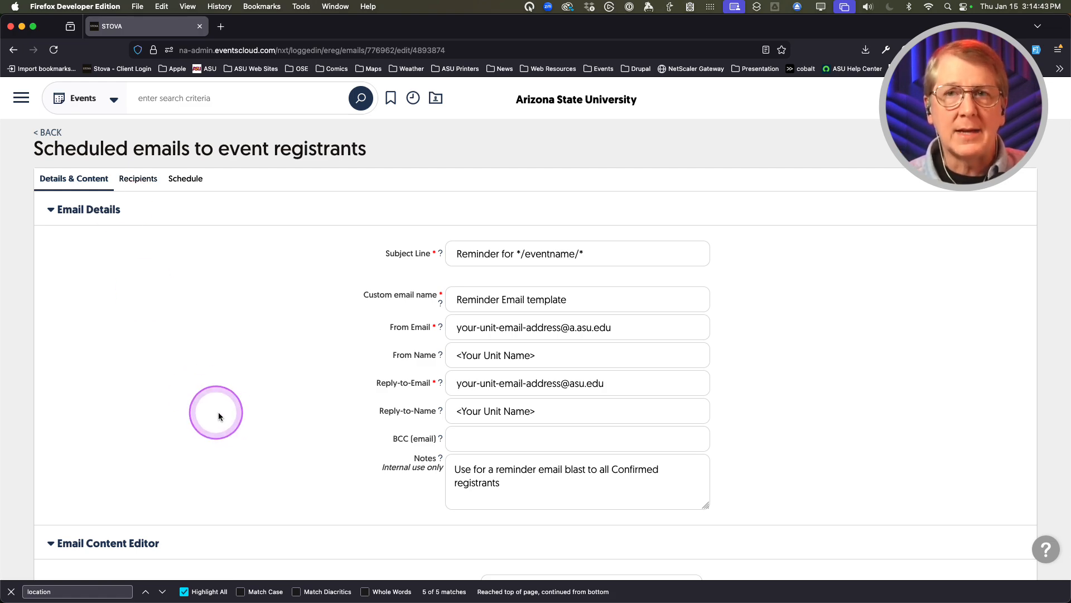
scroll(250, 425, "down", 5)
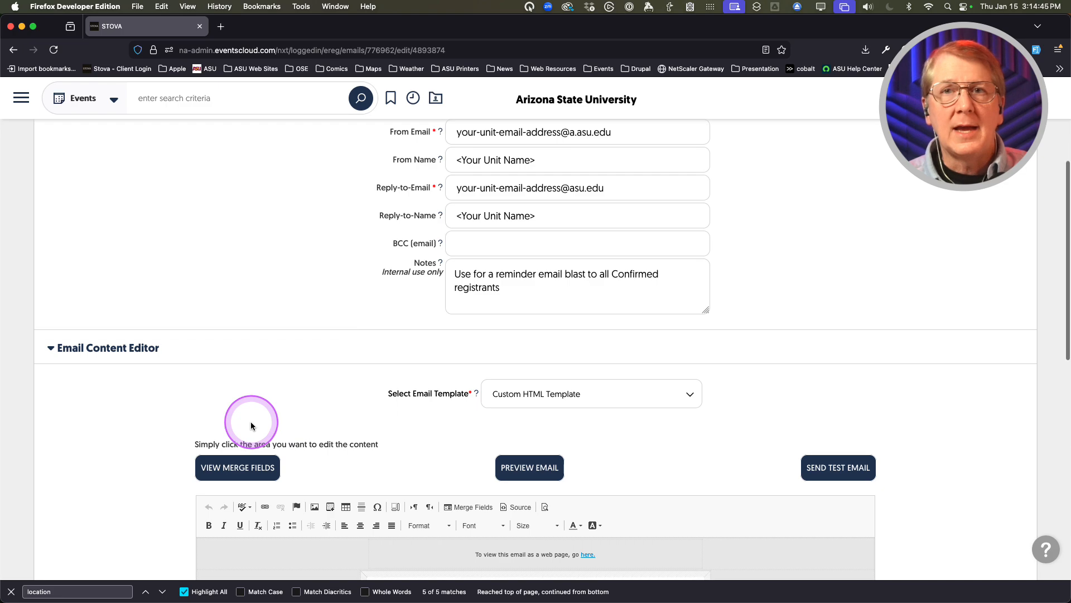
scroll(250, 425, "up", 5)
left_click(242, 436)
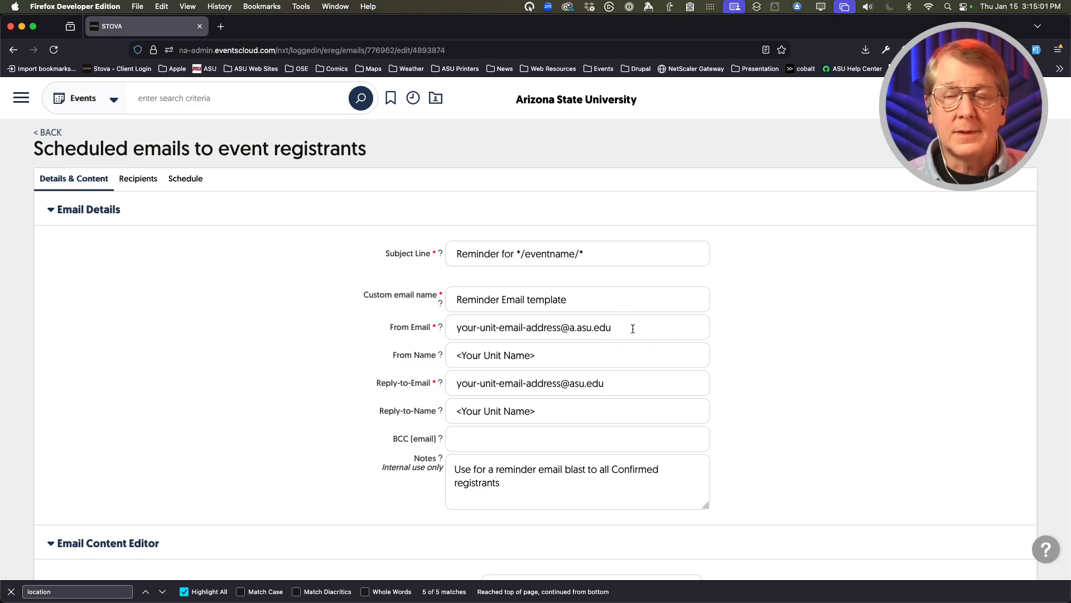
scroll(279, 350, "down", 8)
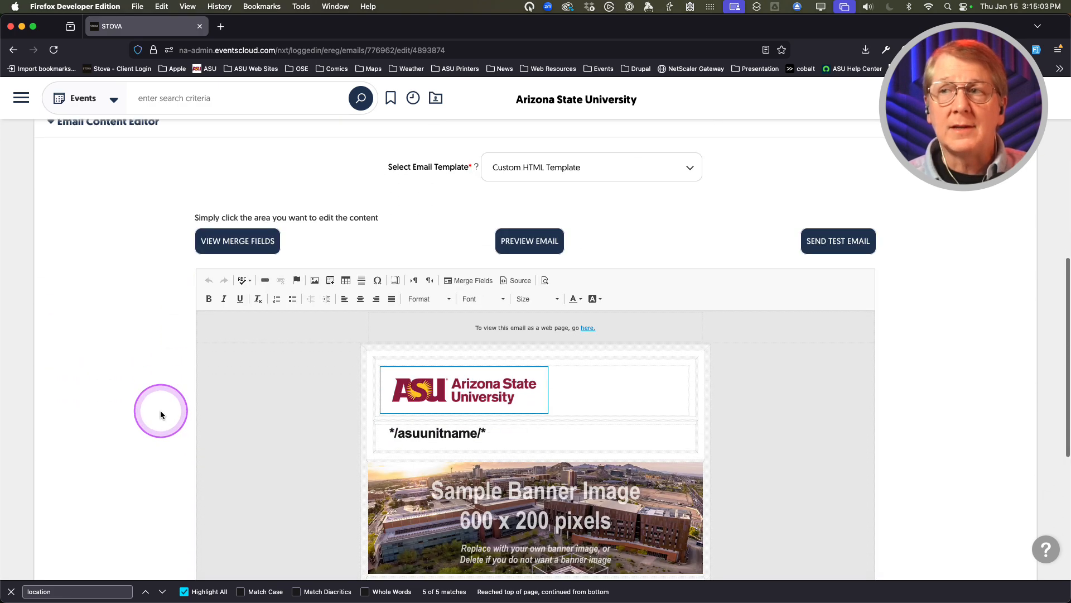
scroll(161, 414, "down", 3)
Save the reminder email while staying on the editing page
left_click(609, 408)
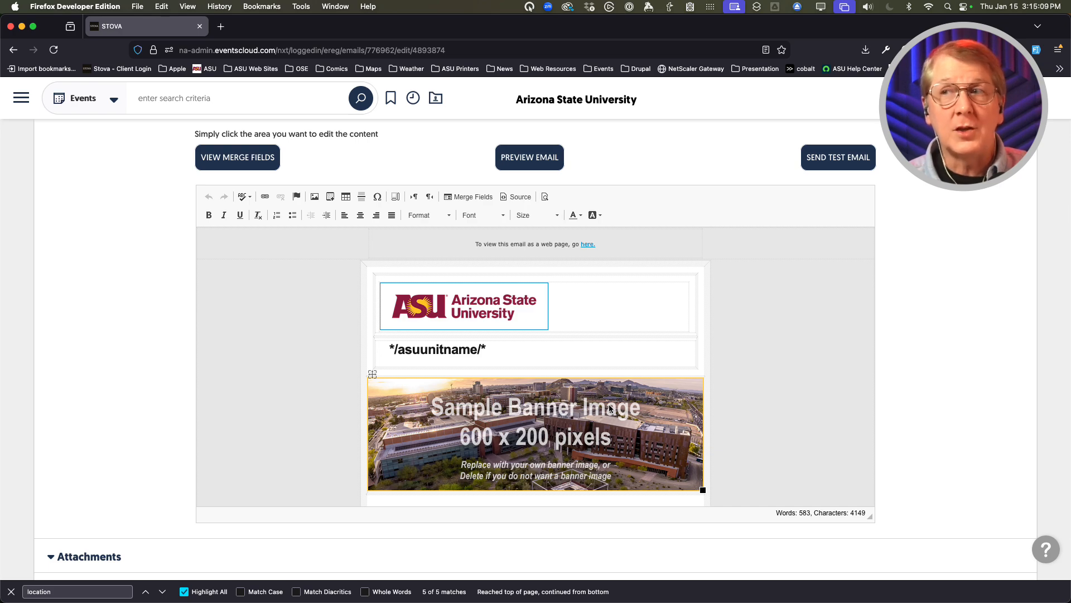
left_click(611, 406)
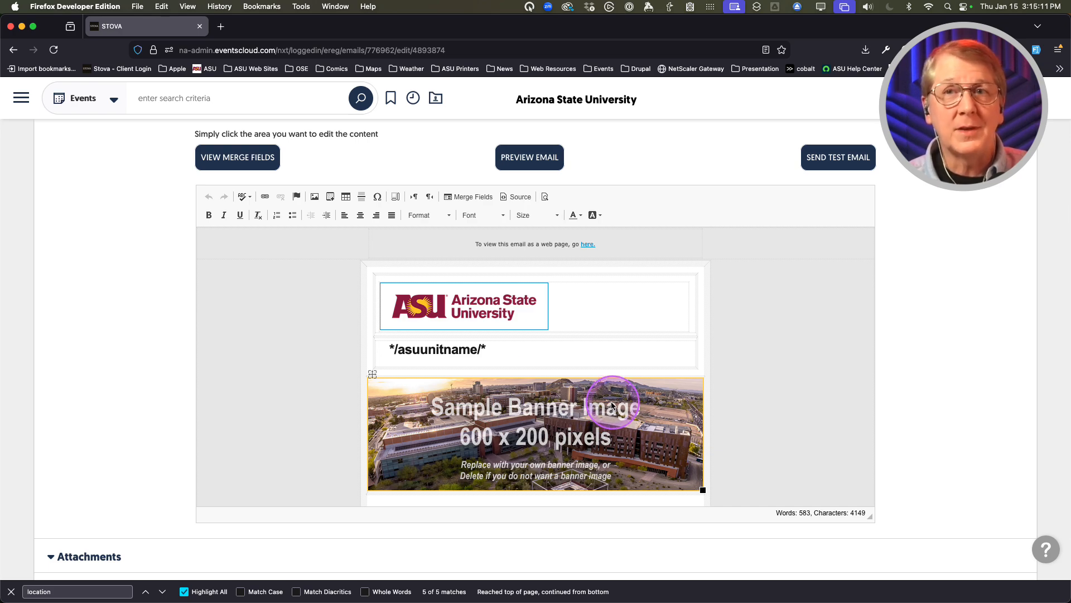
scroll(139, 398, "down", 5)
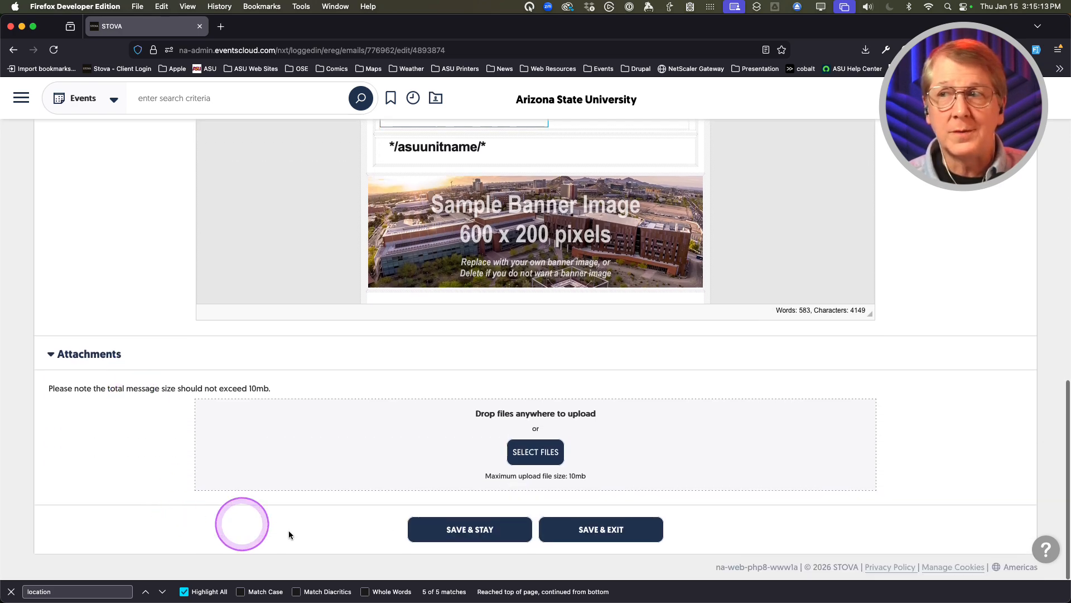
left_click(453, 524)
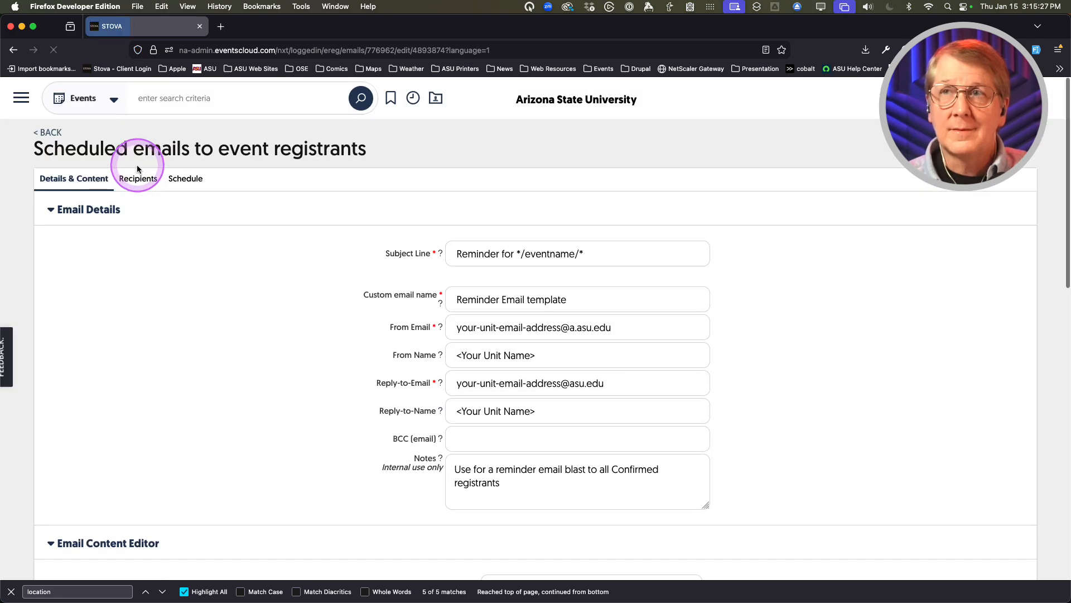
Review the reminder email's recipient settings on the Recipients tab
left_click(133, 179)
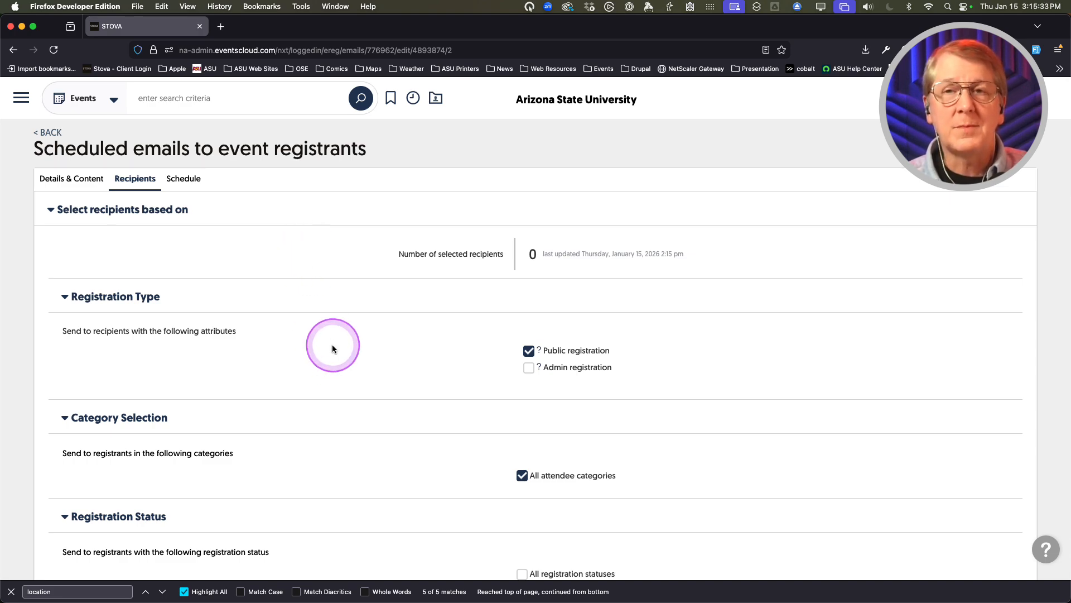
scroll(366, 354, "down", 3)
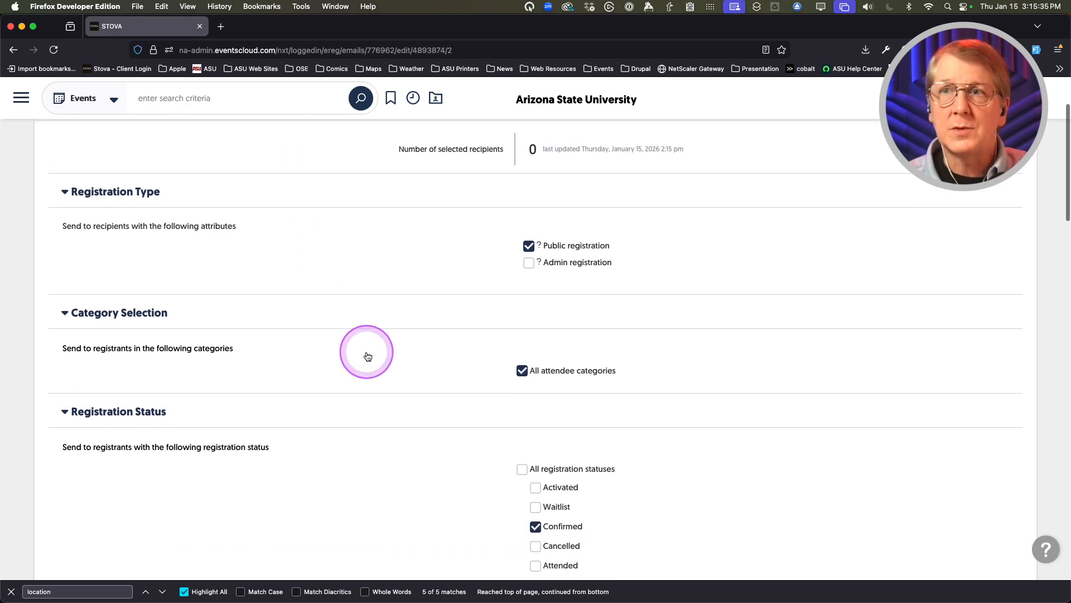
scroll(377, 355, "down", 2)
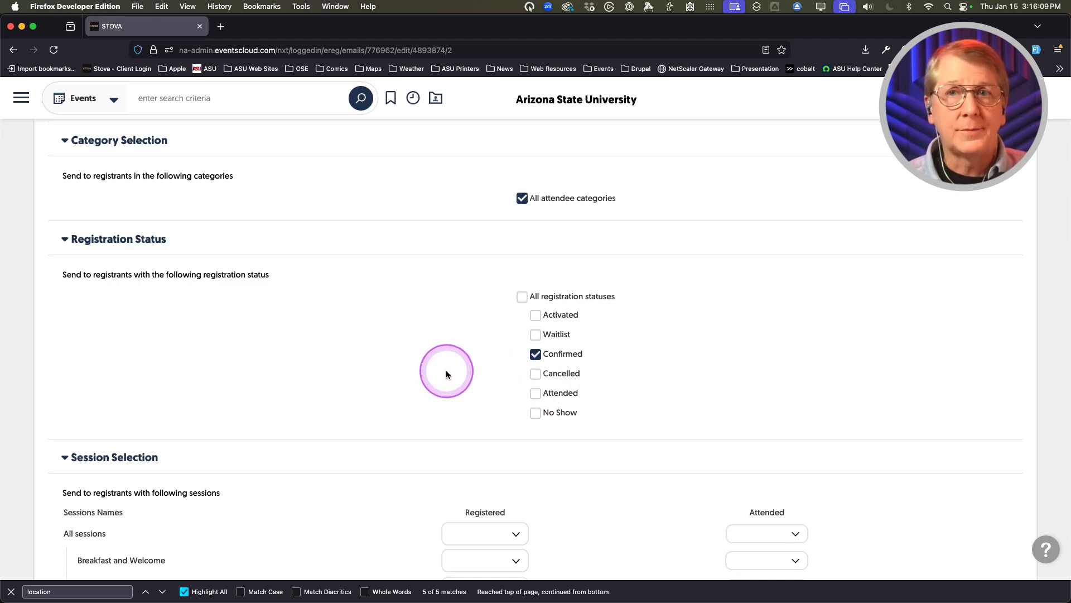
scroll(431, 368, "down", 5)
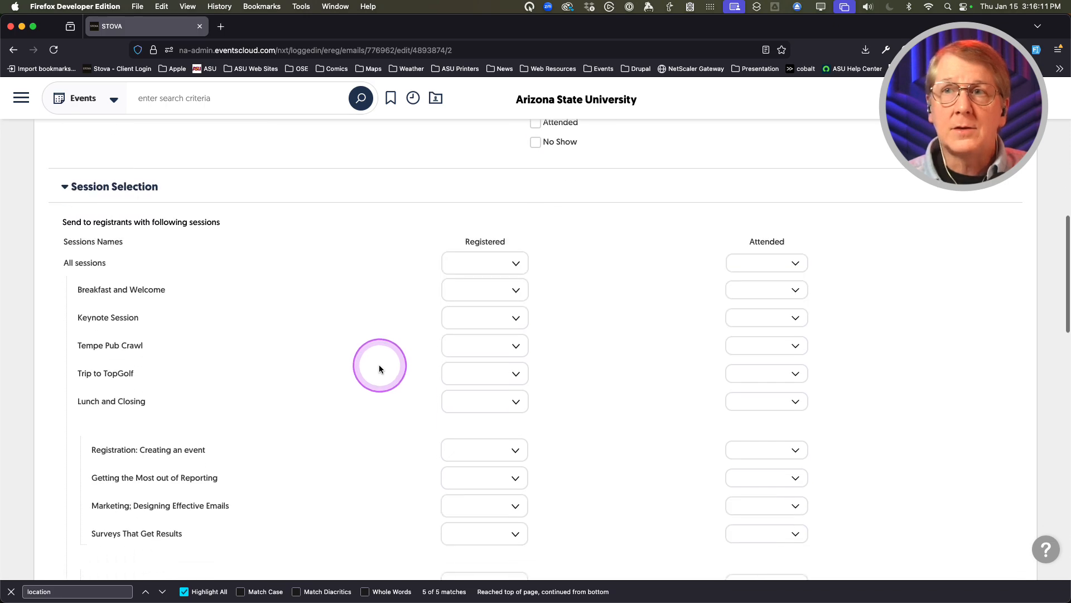
scroll(379, 368, "down", 1)
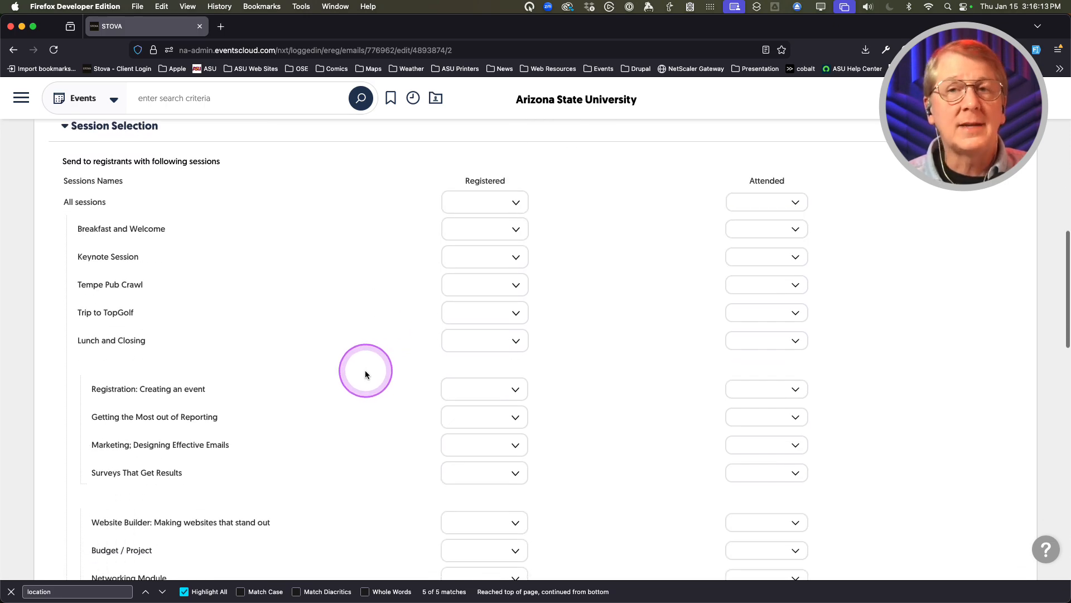
scroll(366, 373, "down", 9)
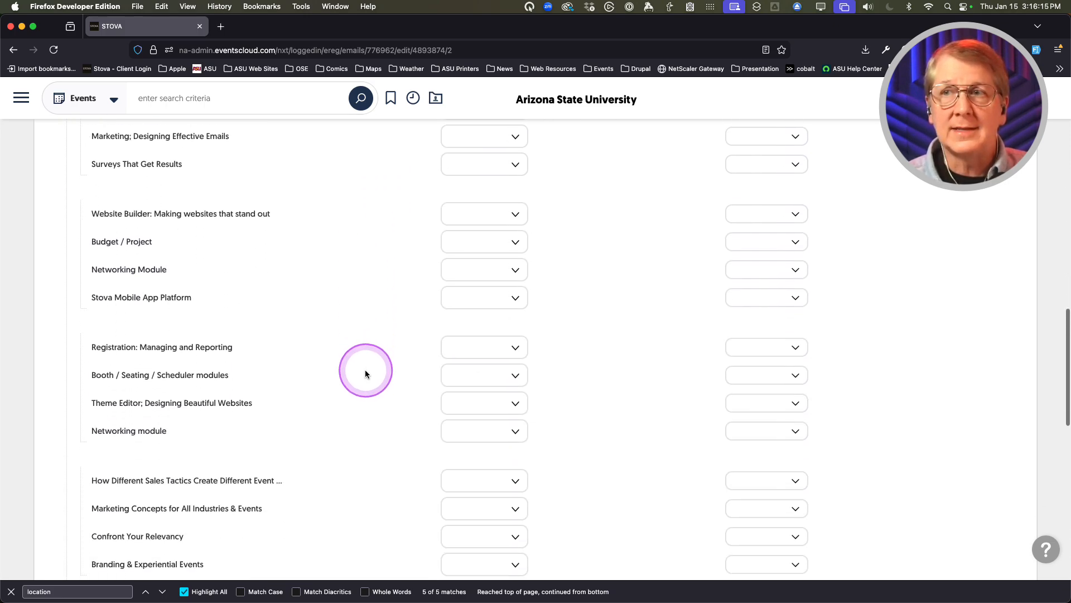
scroll(365, 373, "down", 7)
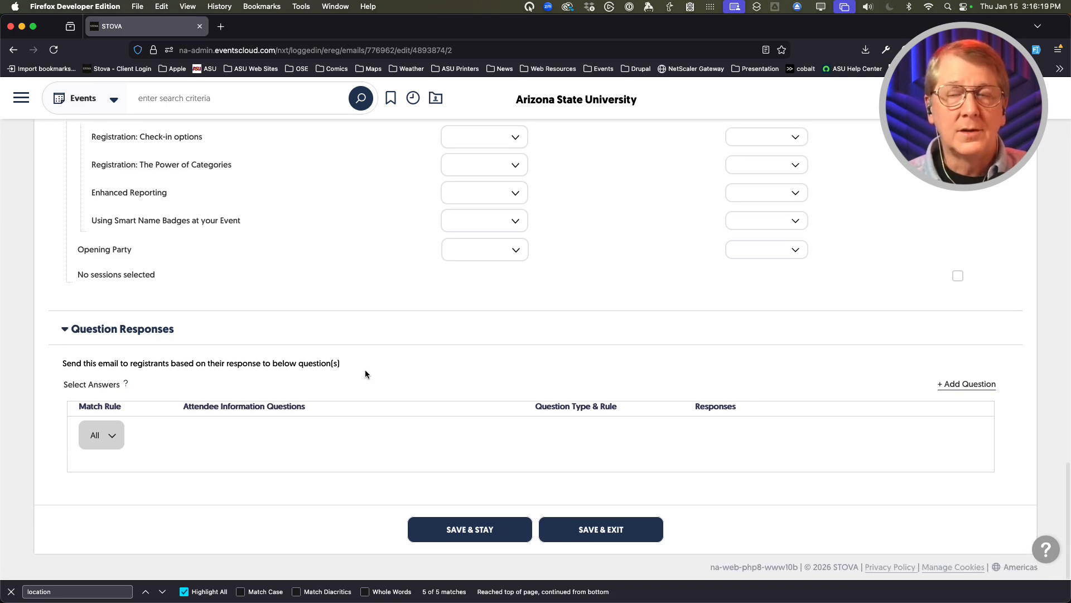
scroll(365, 374, "up", 20)
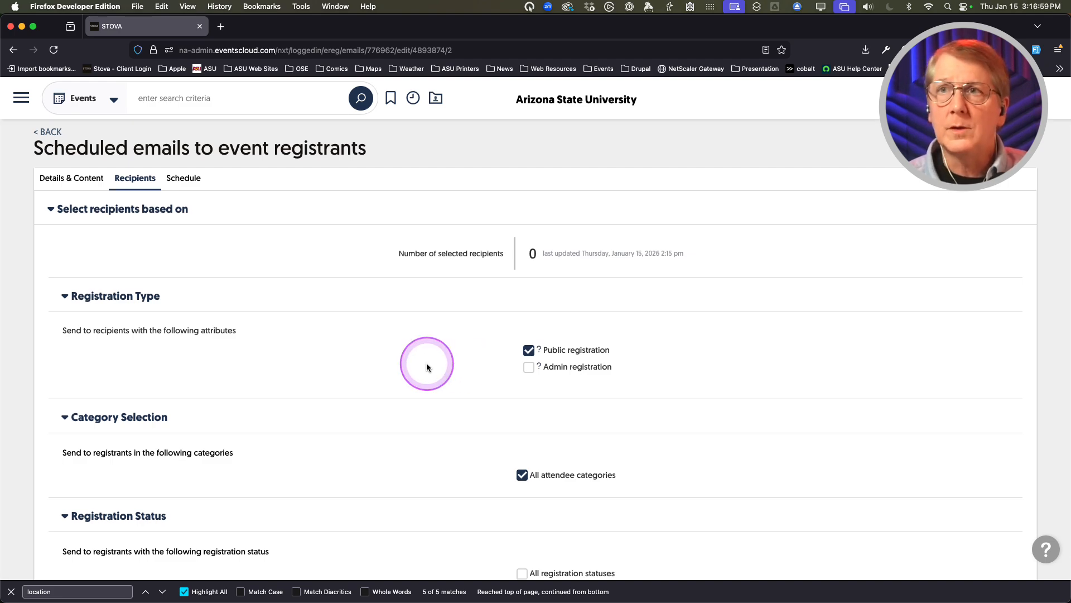
Save the reminder email's recipient settings while staying on the page
scroll(426, 367, "down", 15)
scroll(427, 365, "down", 3)
left_click(468, 528)
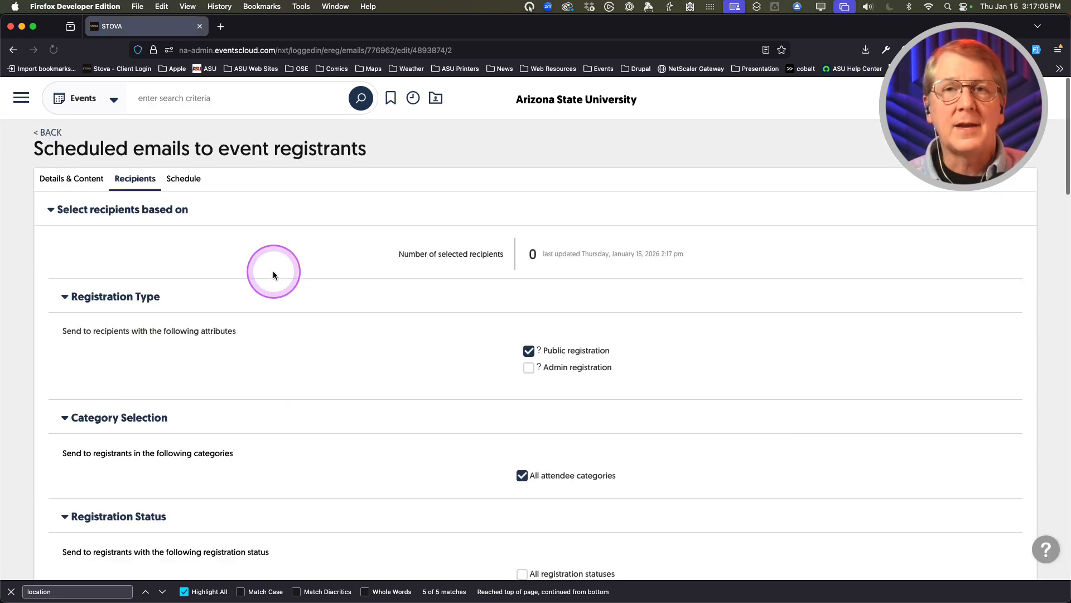
Schedule the reminder email to send on the specific date 01/15/2026 at 3:30 PM
left_click(184, 179)
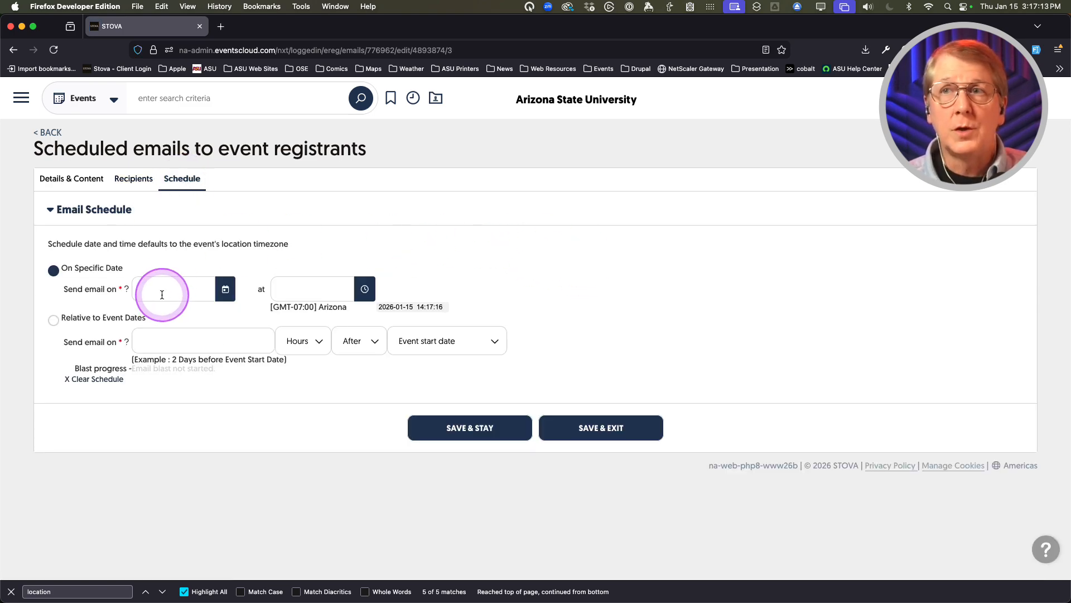
left_click(226, 289)
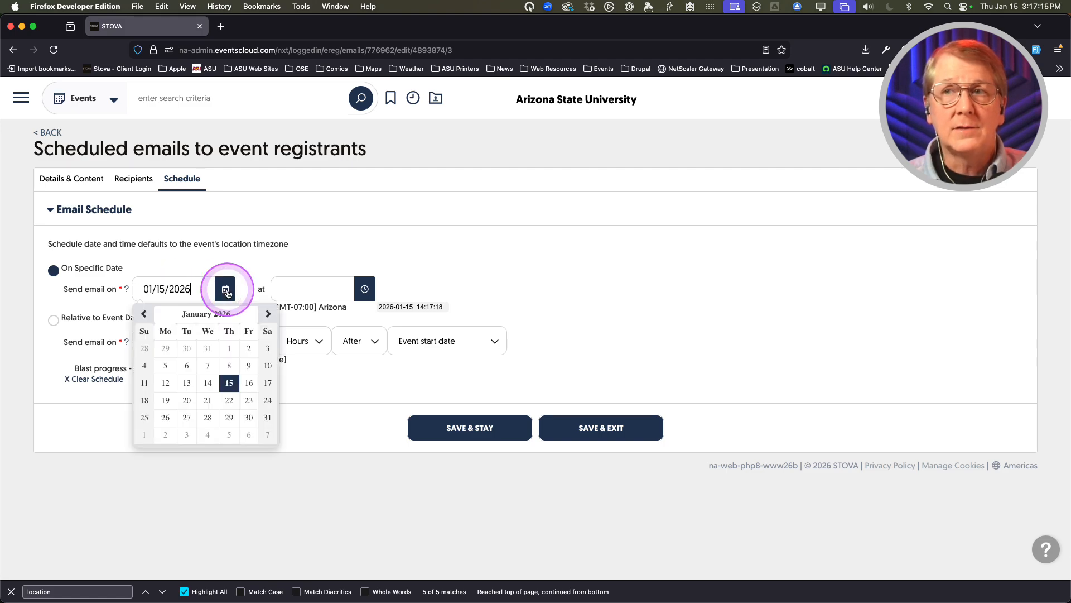
left_click(489, 257)
left_click(365, 290)
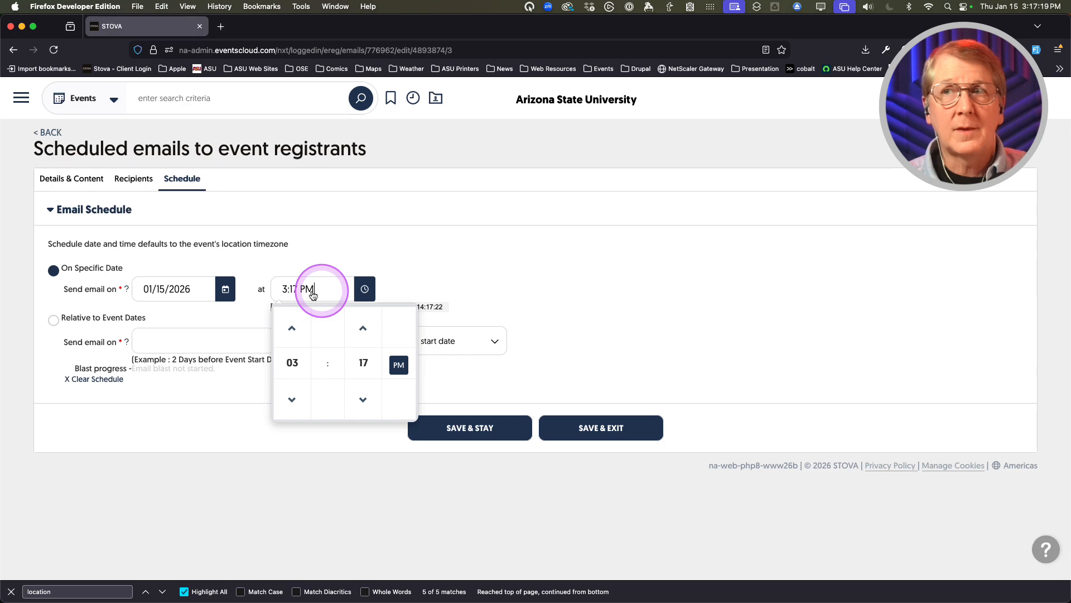
left_click(360, 364)
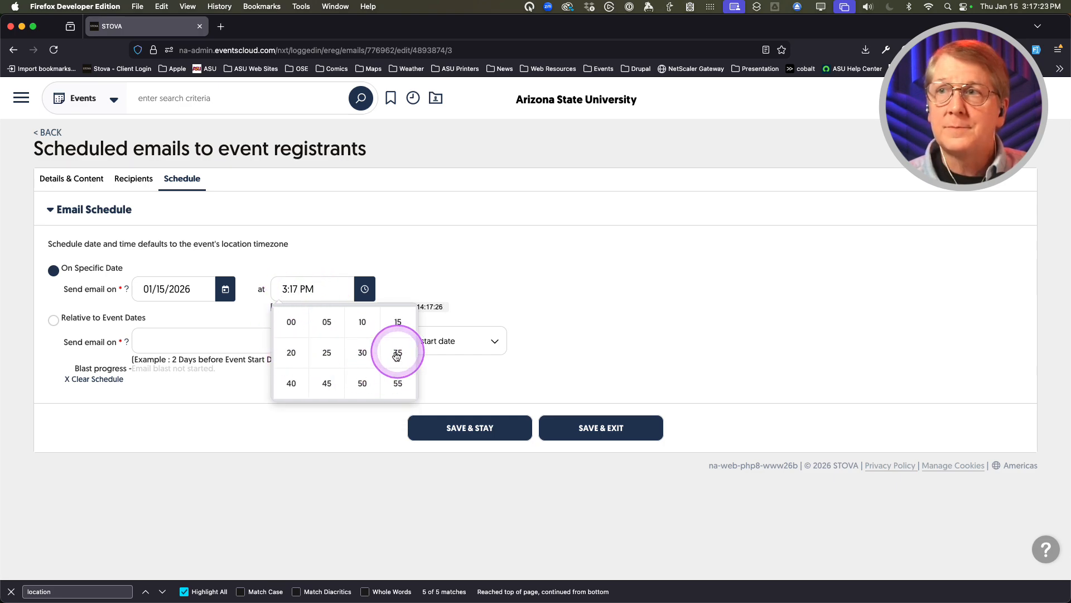
left_click(363, 355)
left_click(434, 285)
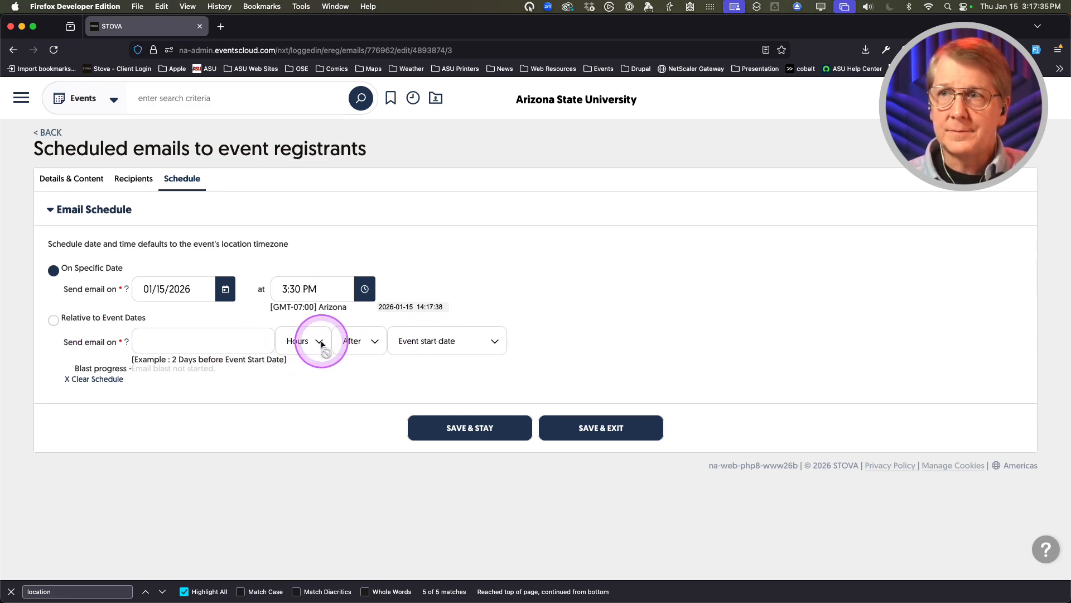
Explore the relative-to-event-dates schedule options for unit, before/after and reference date, then return to the specific-date option
left_click(54, 320)
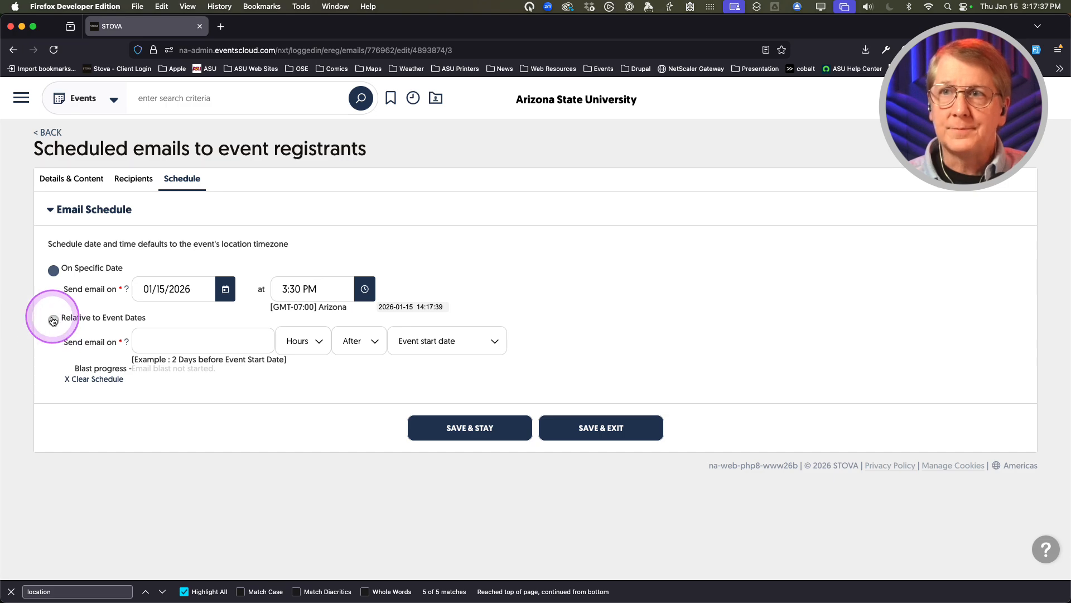
left_click(319, 340)
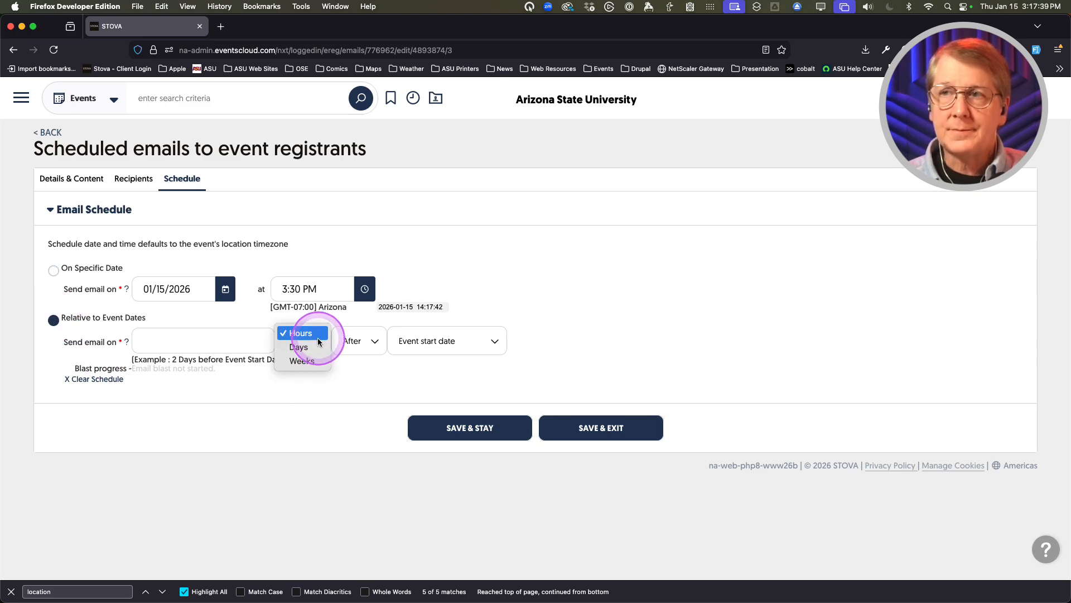
left_click(383, 364)
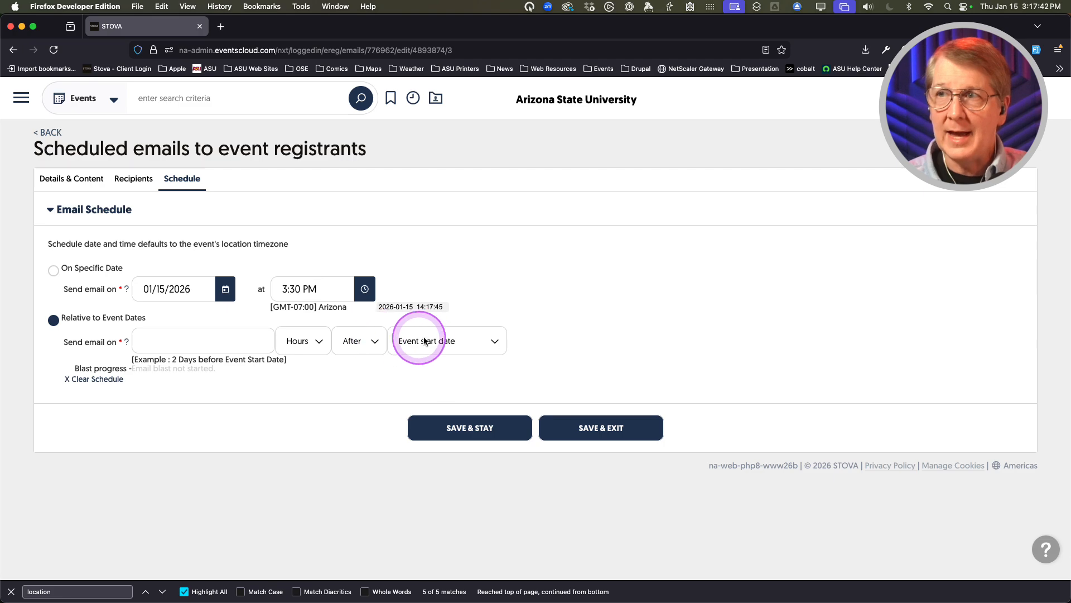
left_click(370, 341)
left_click(410, 349)
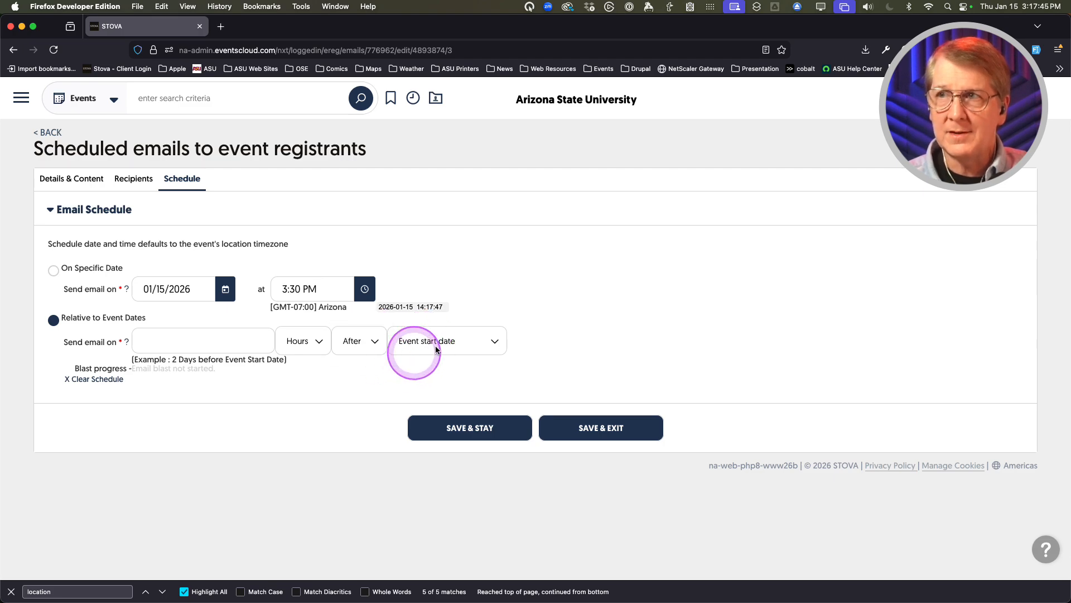
left_click(488, 342)
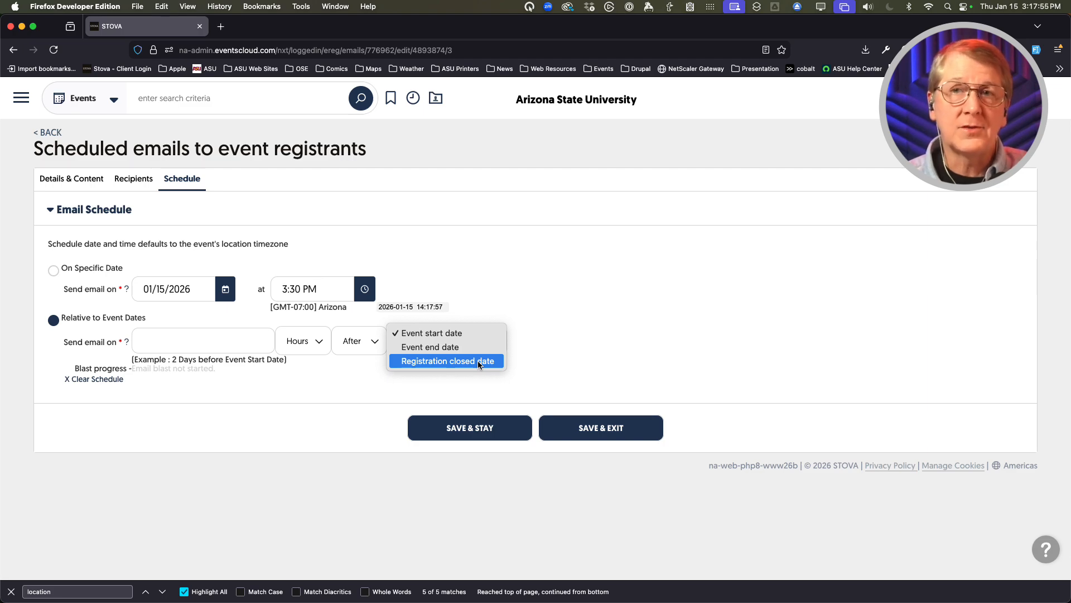
left_click(545, 363)
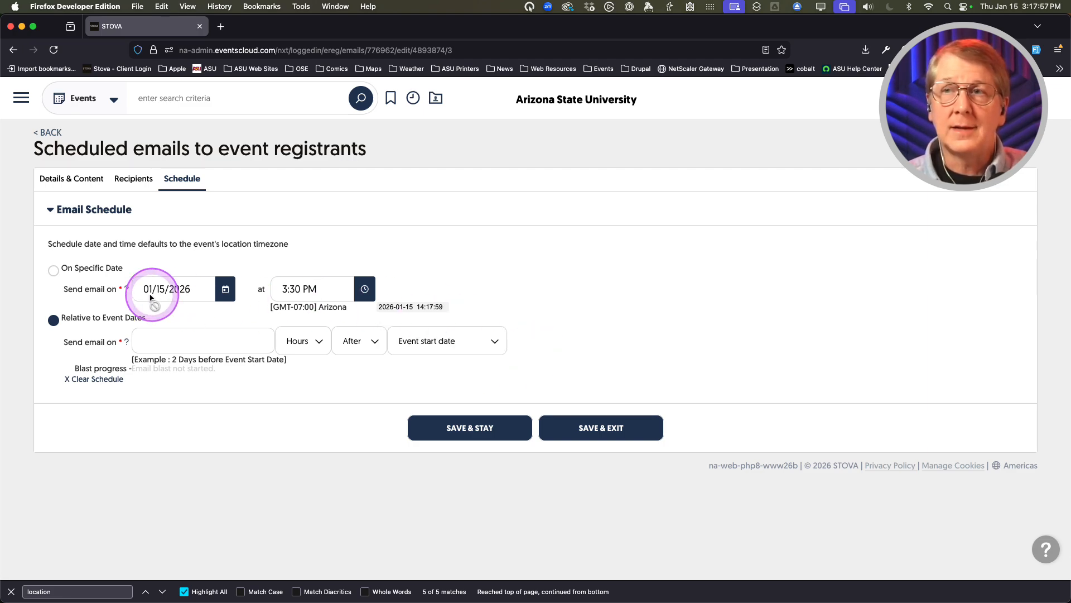
mouse_move(128, 287)
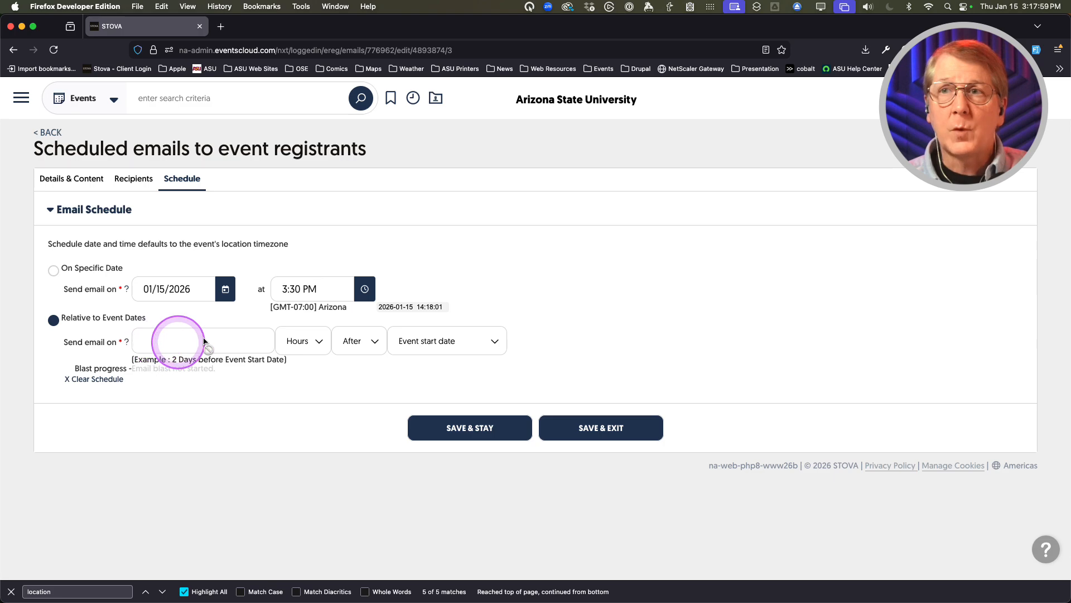
left_click(54, 272)
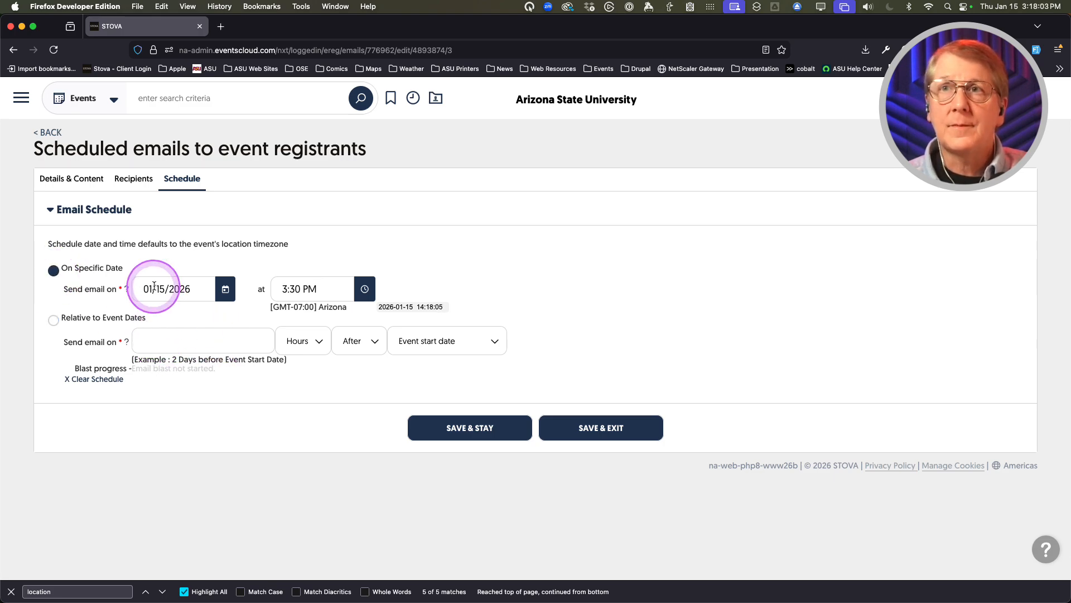
Go back to the event emails list and start creating a new scheduled email to event registrants
left_click(49, 134)
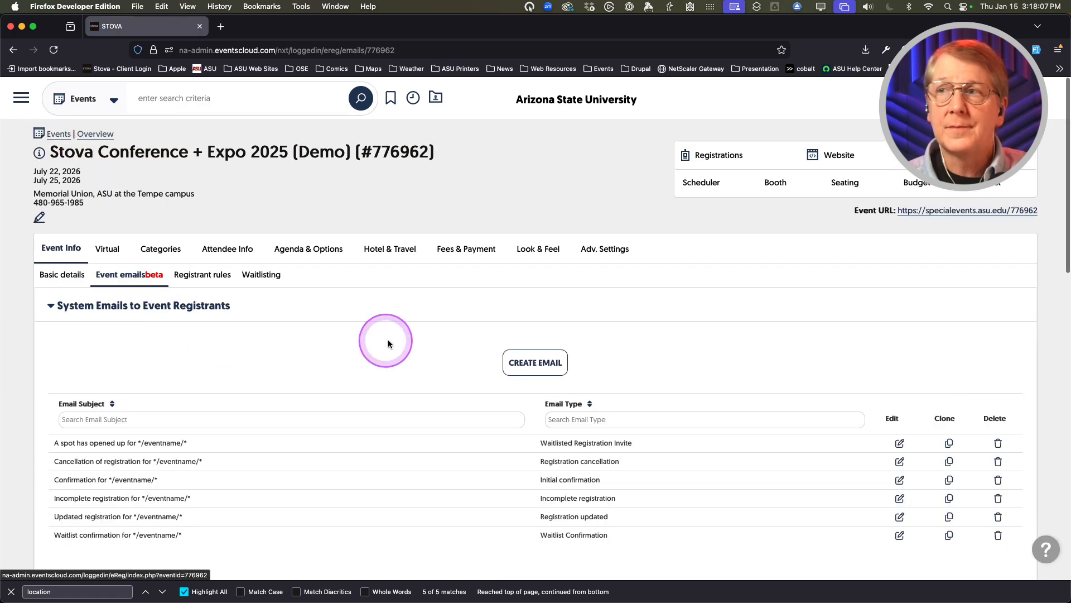
scroll(413, 338, "down", 5)
scroll(416, 338, "down", 4)
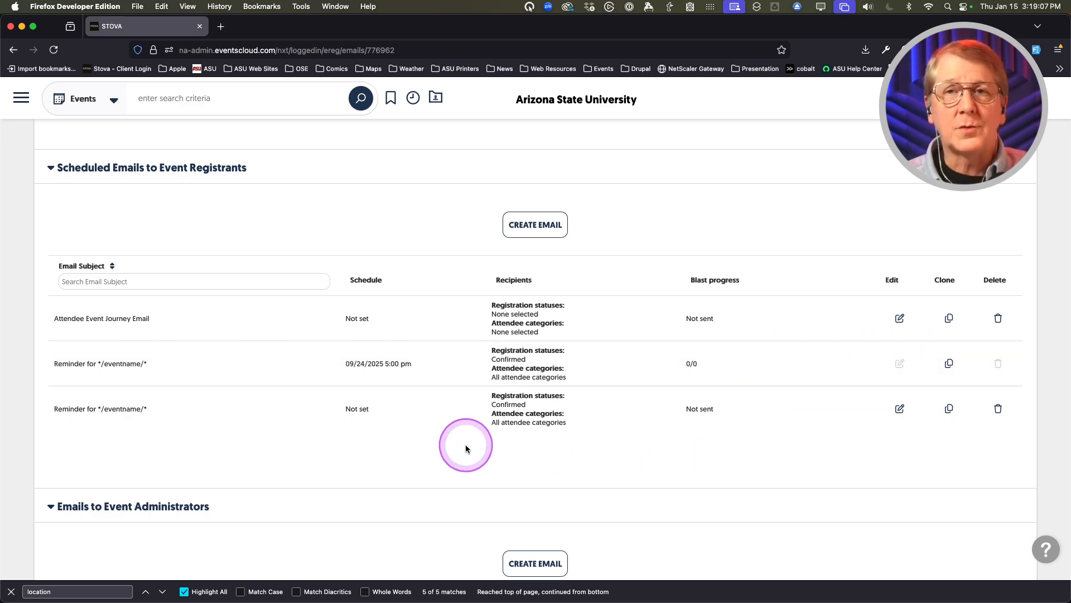
scroll(365, 441, "up", 6)
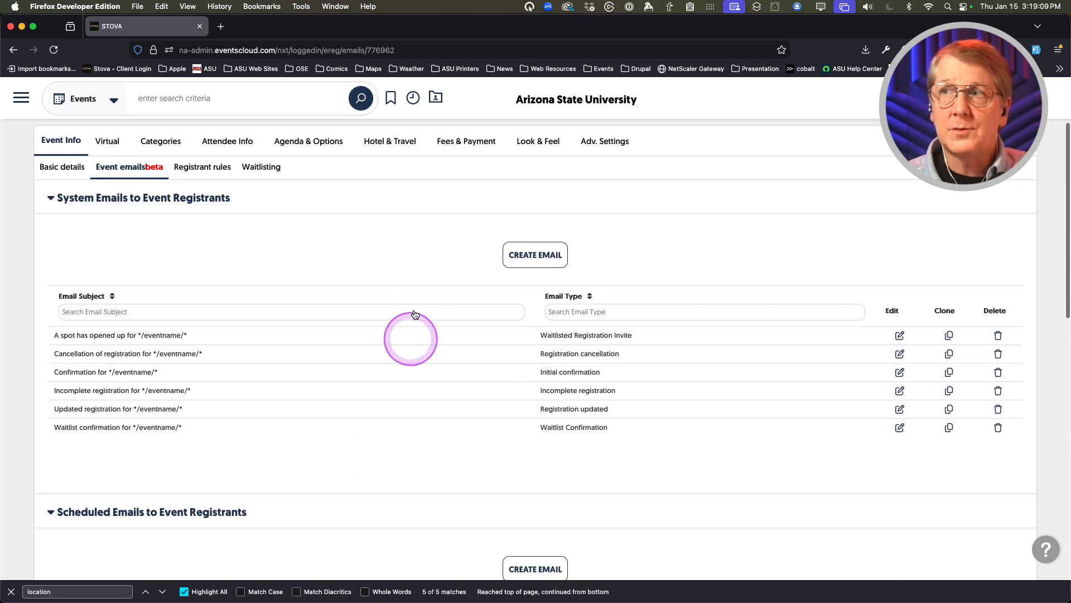
scroll(415, 404, "down", 5)
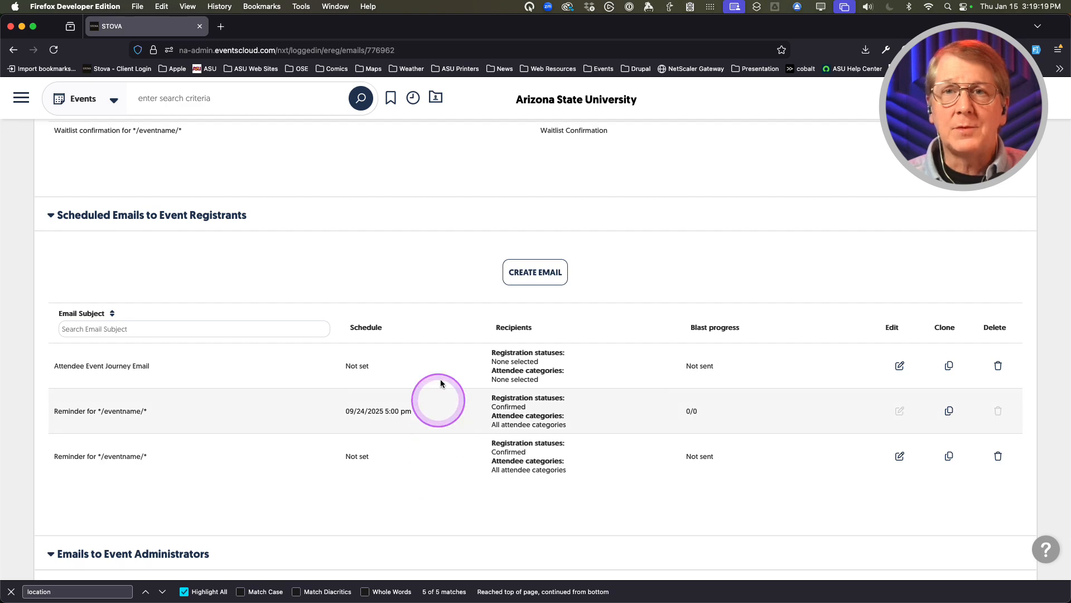
left_click(531, 279)
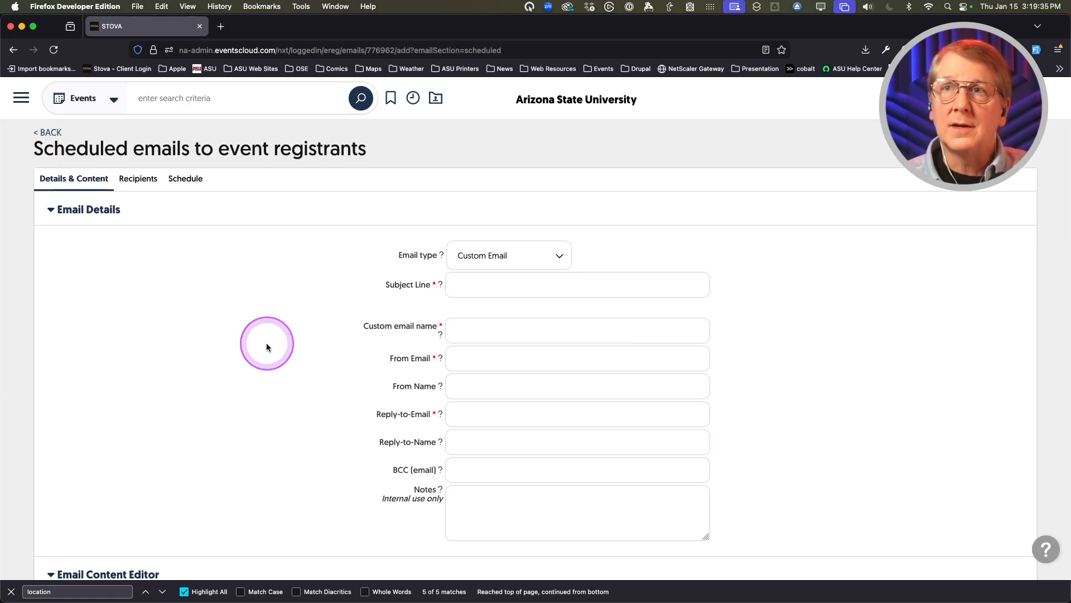
Examine the new scheduled email's detail fields and its content editor body
scroll(266, 345, "down", 10)
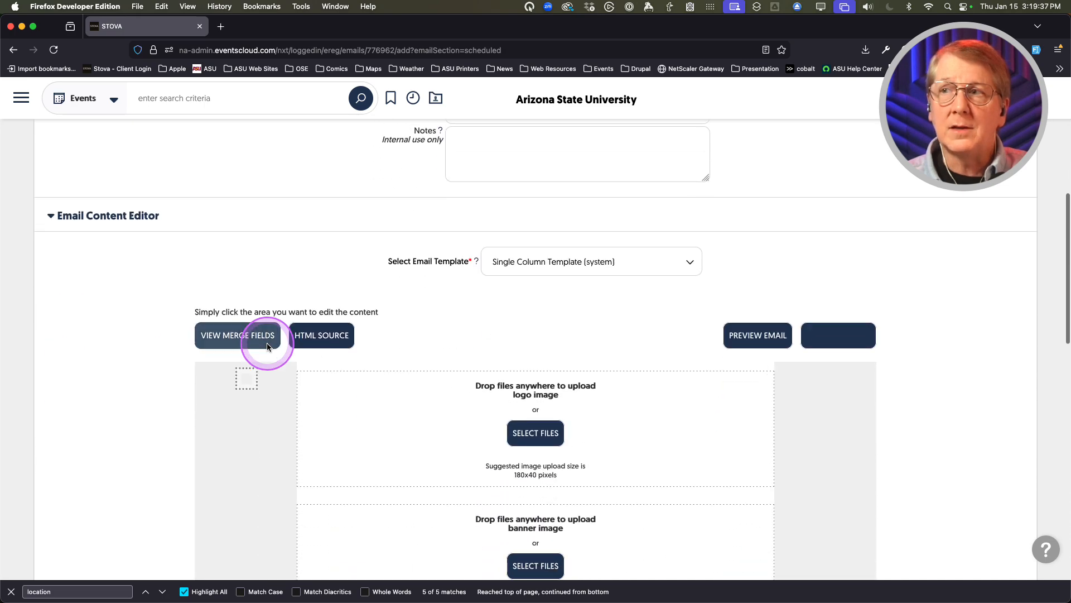
scroll(266, 346, "down", 3)
scroll(266, 346, "up", 10)
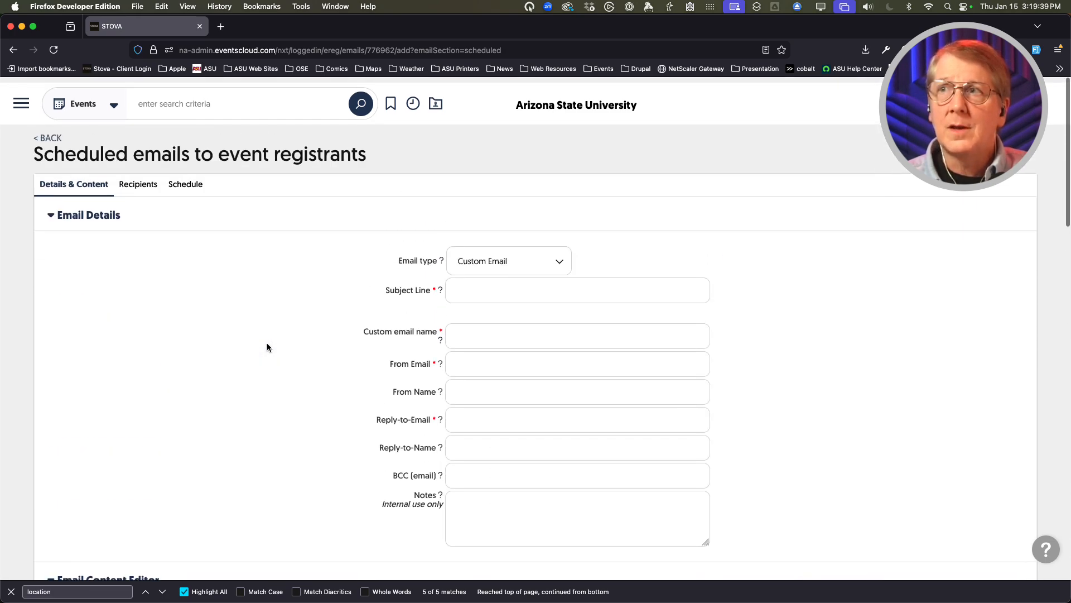
scroll(266, 335, "down", 2)
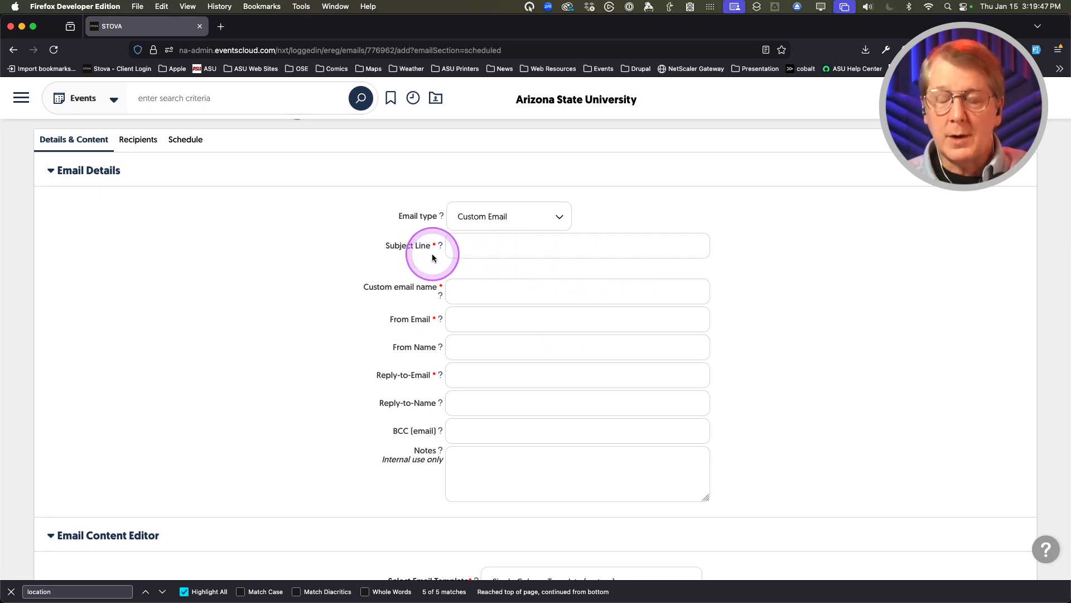
key("ctrl+alt+m")
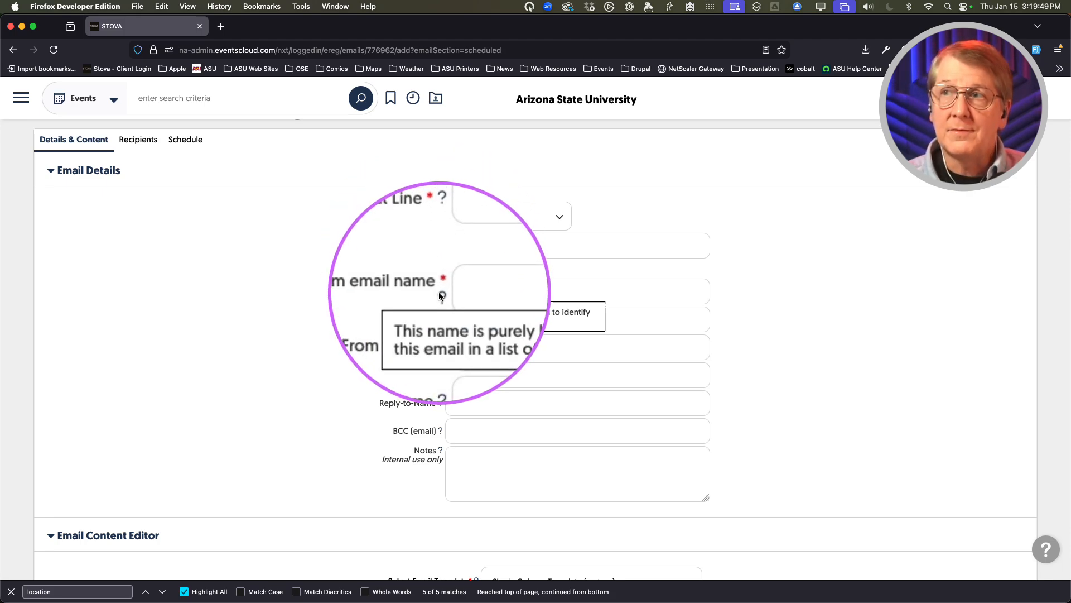
key("ctrl+alt+m")
scroll(323, 329, "down", 4)
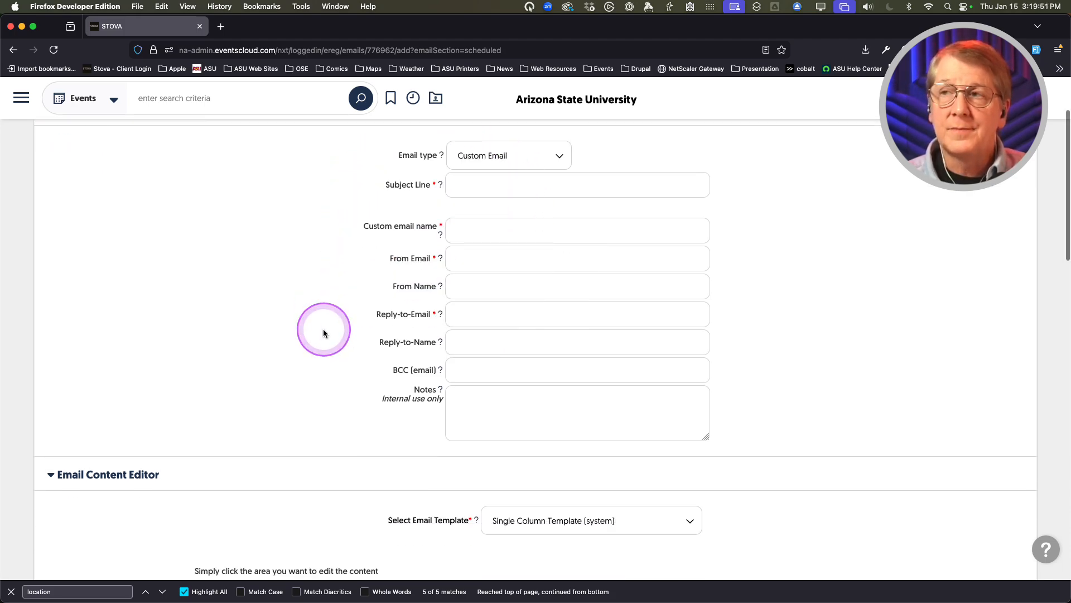
scroll(328, 307, "down", 8)
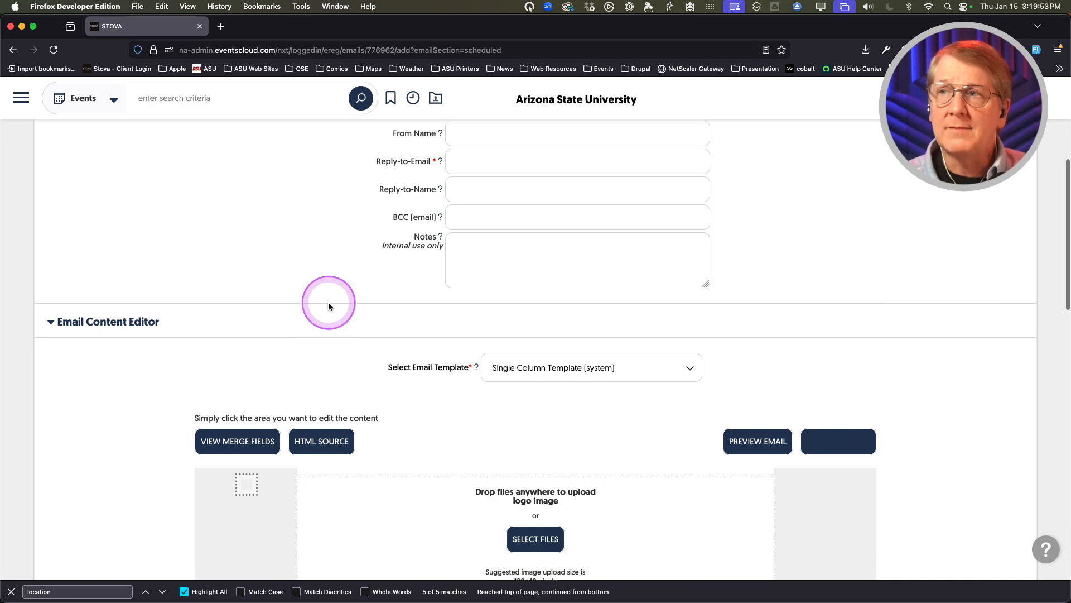
scroll(329, 305, "down", 5)
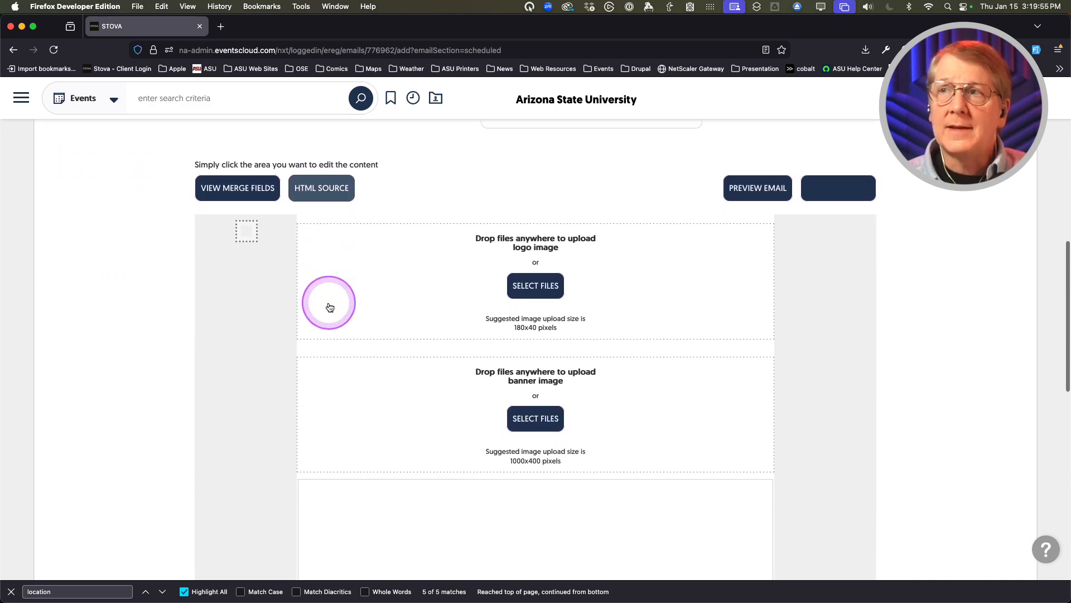
scroll(328, 303, "up", 1)
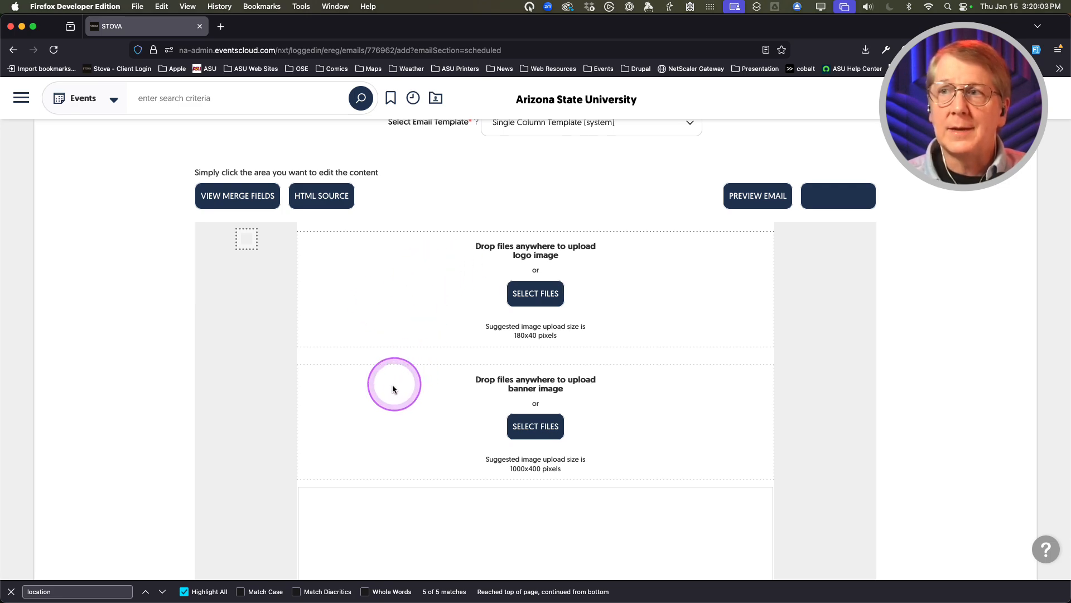
scroll(167, 380, "down", 5)
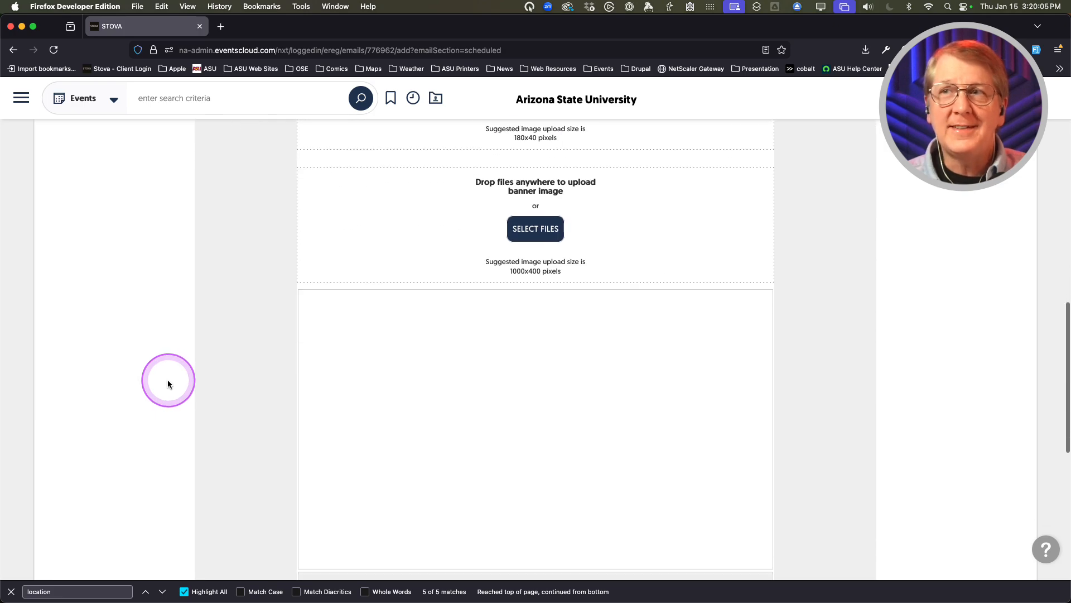
scroll(168, 383, "down", 2)
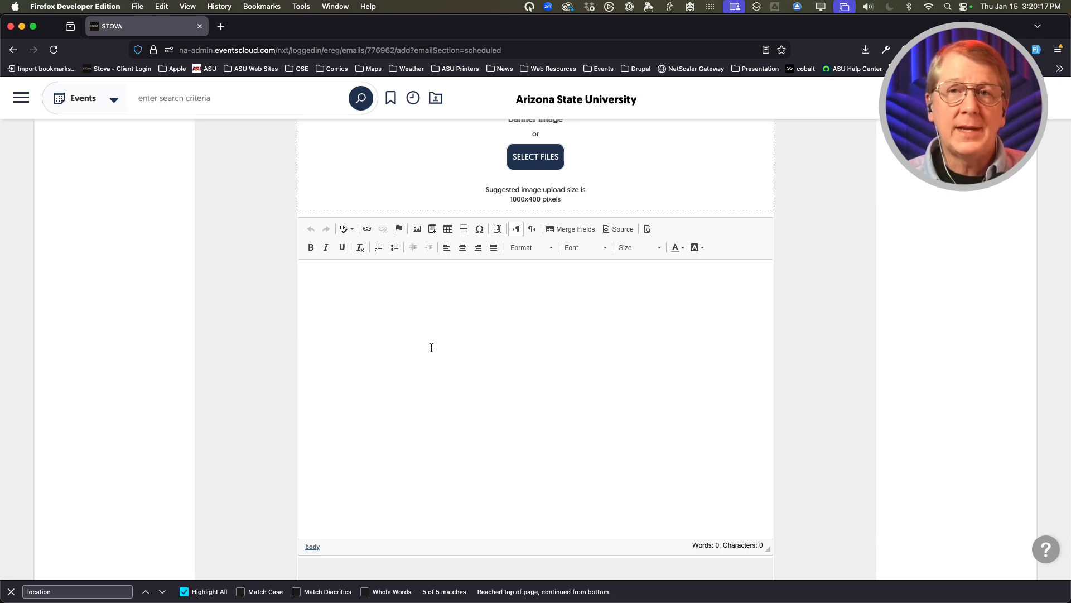
left_click(431, 347)
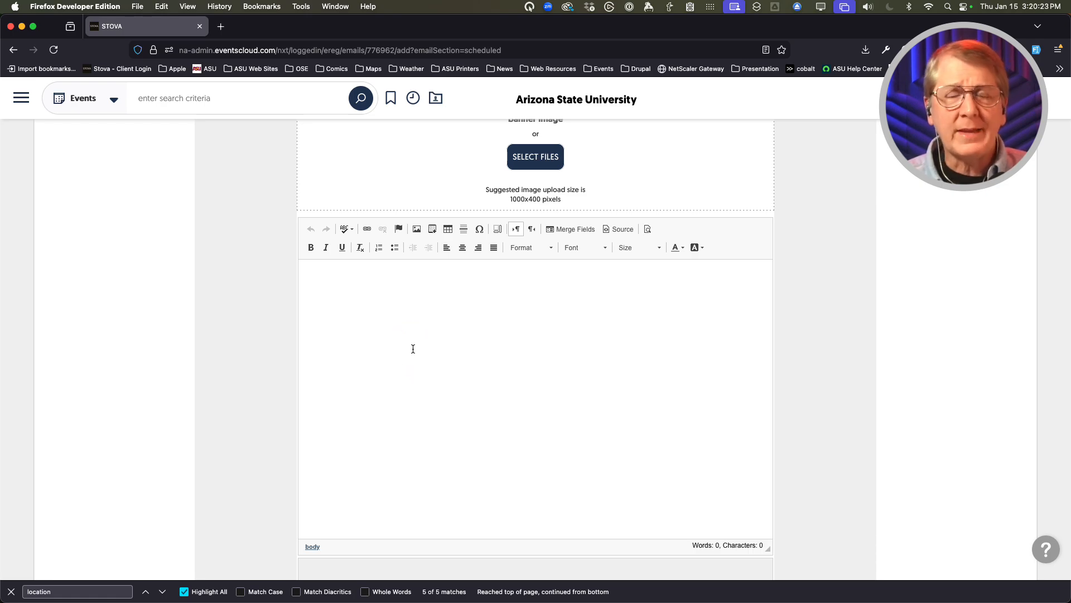
left_click(410, 349)
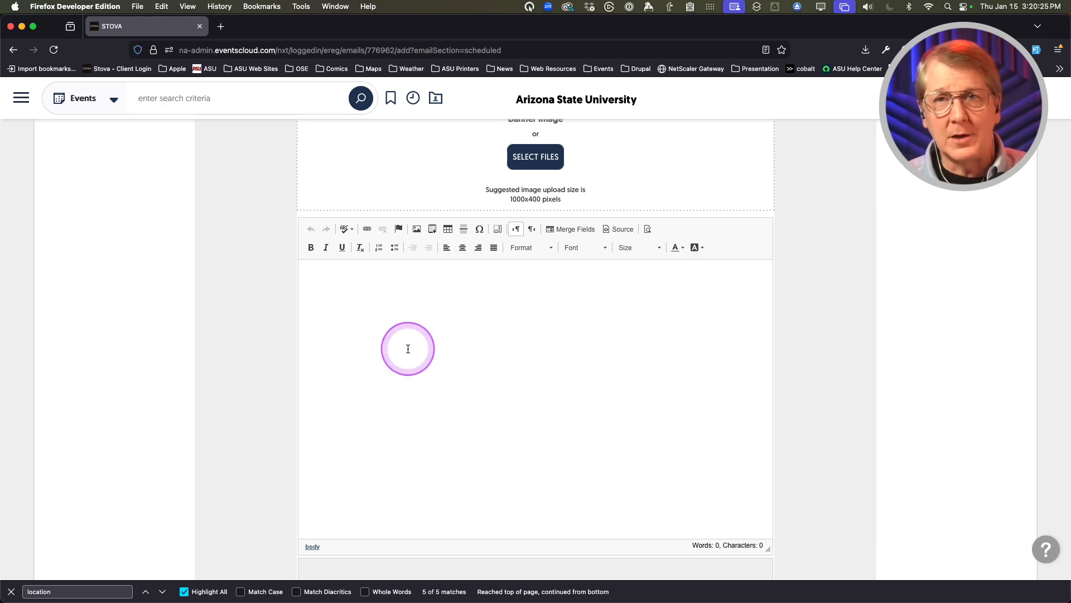
Switch the email content template to Custom HTML Template, confirming the change
scroll(359, 350, "up", 5)
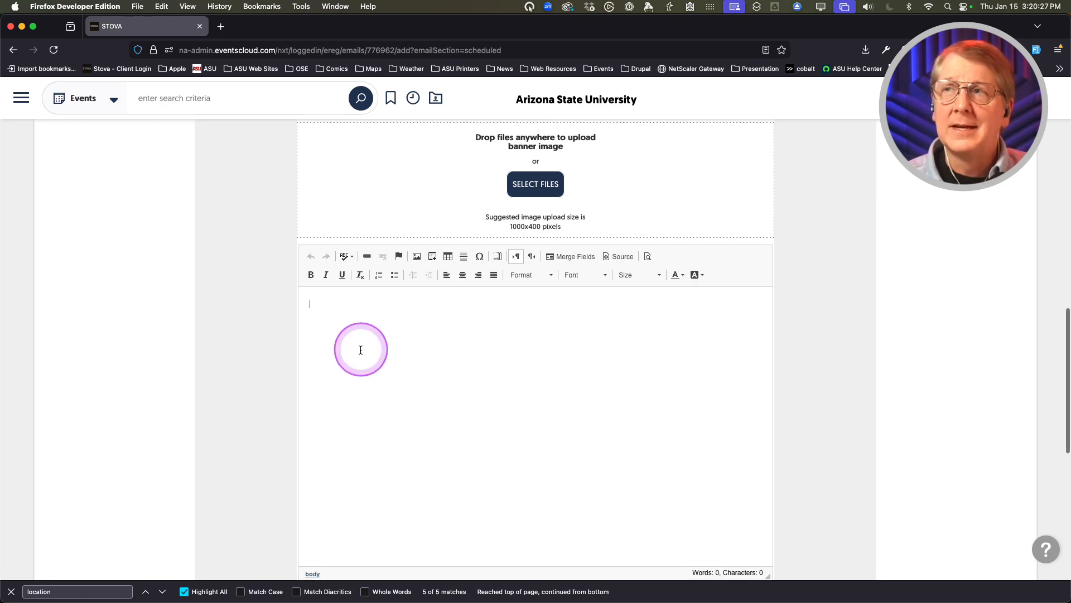
scroll(360, 352, "up", 1)
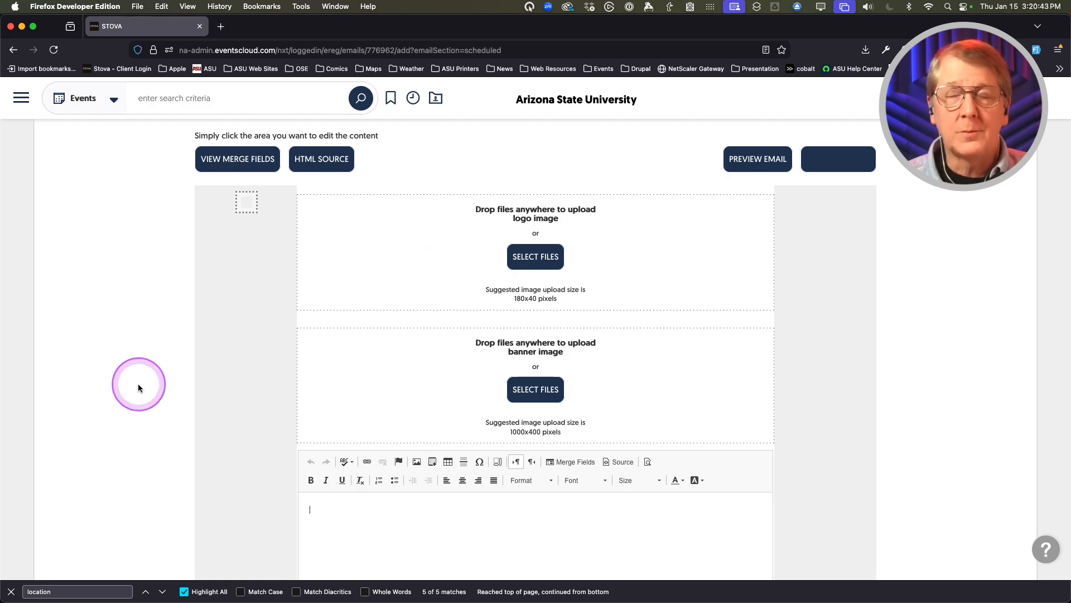
scroll(138, 388, "up", 5)
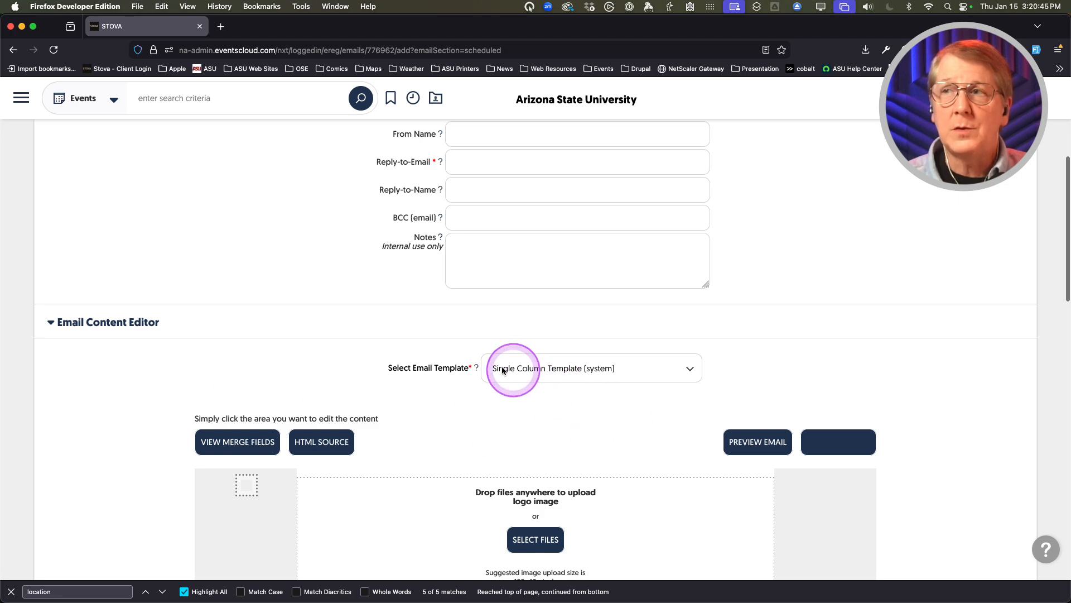
scroll(555, 412, "down", 1)
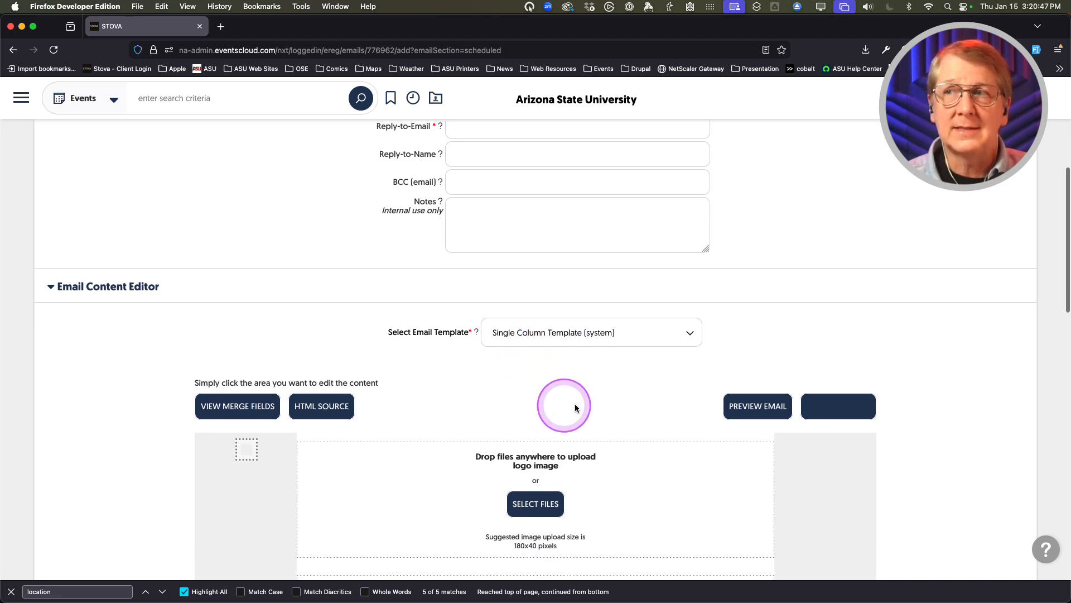
left_click(688, 333)
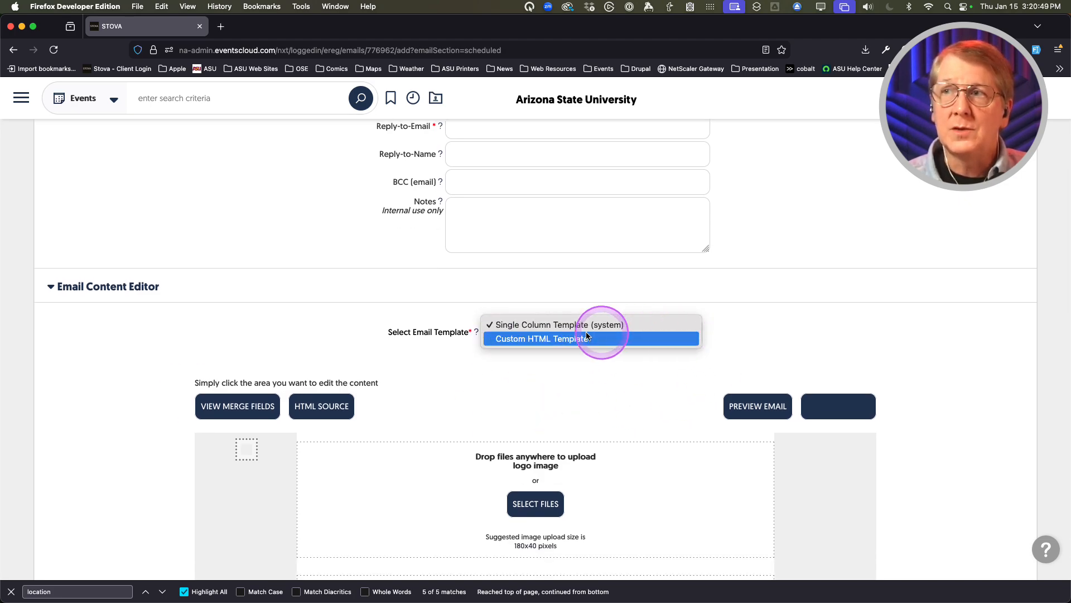
left_click(571, 337)
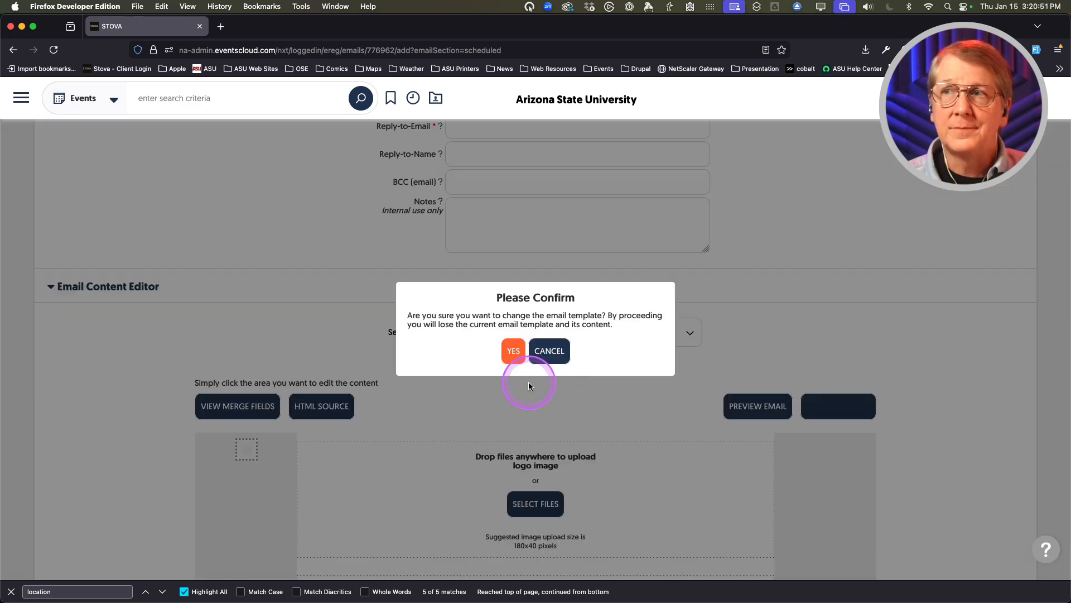
left_click(514, 354)
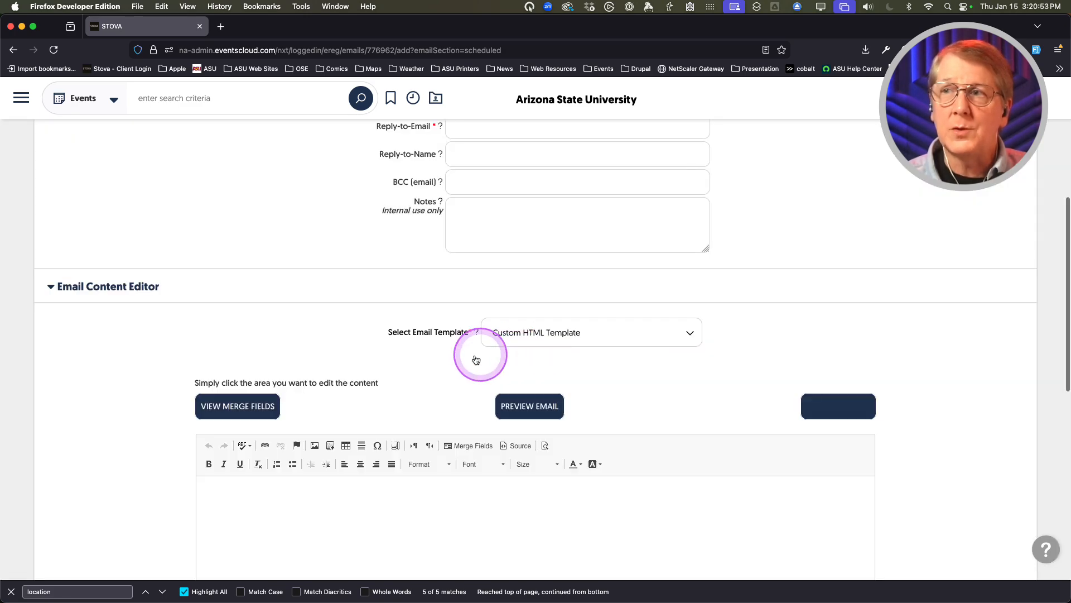
Name the custom email "Copy/Paste sample"
scroll(106, 386, "down", 3)
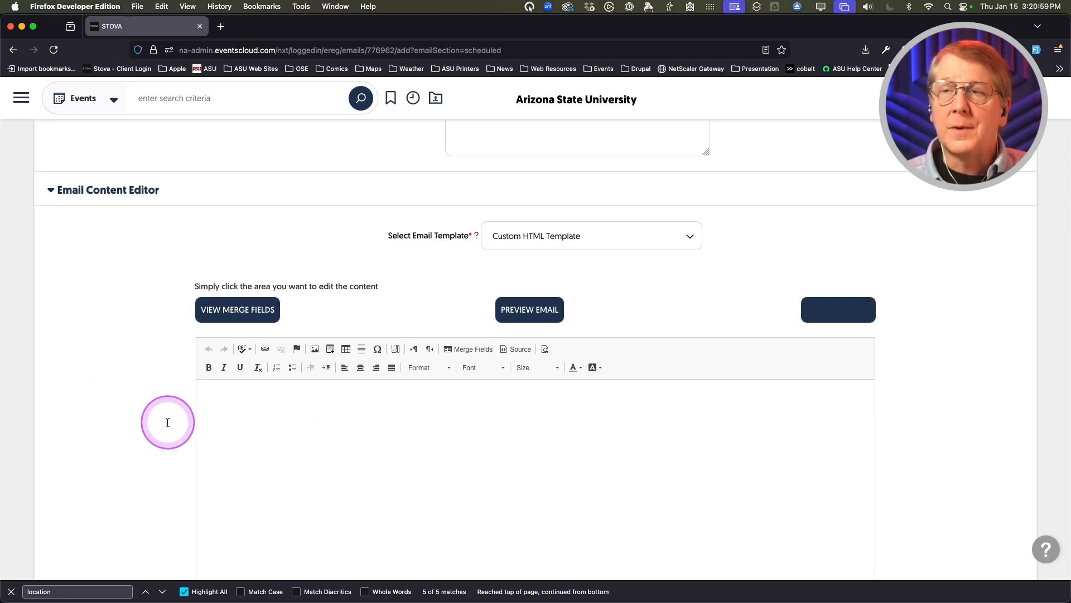
scroll(168, 424, "down", 2)
scroll(160, 425, "up", 4)
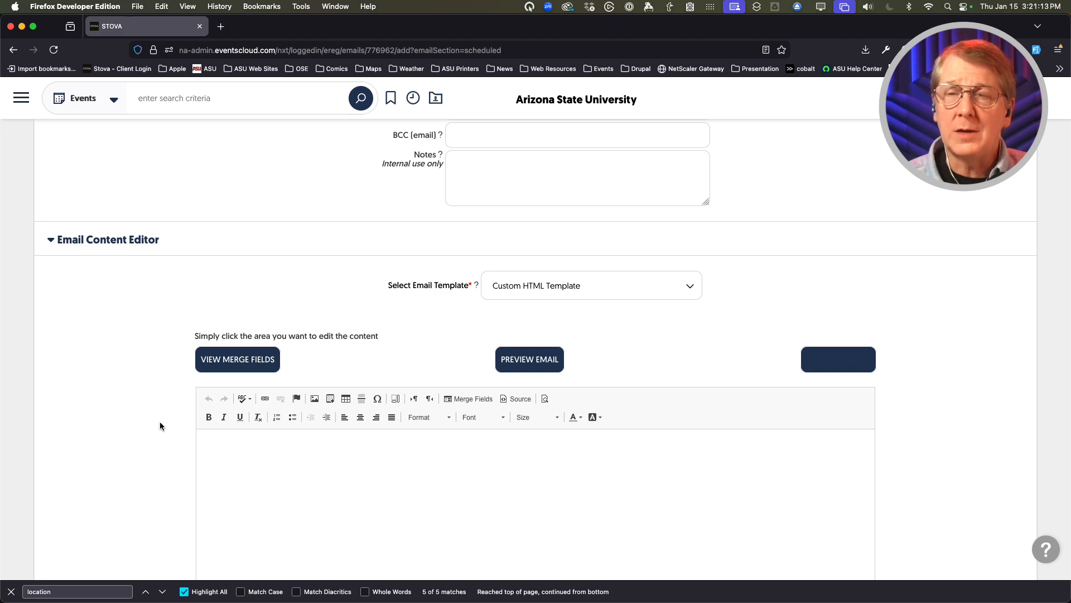
scroll(160, 426, "up", 10)
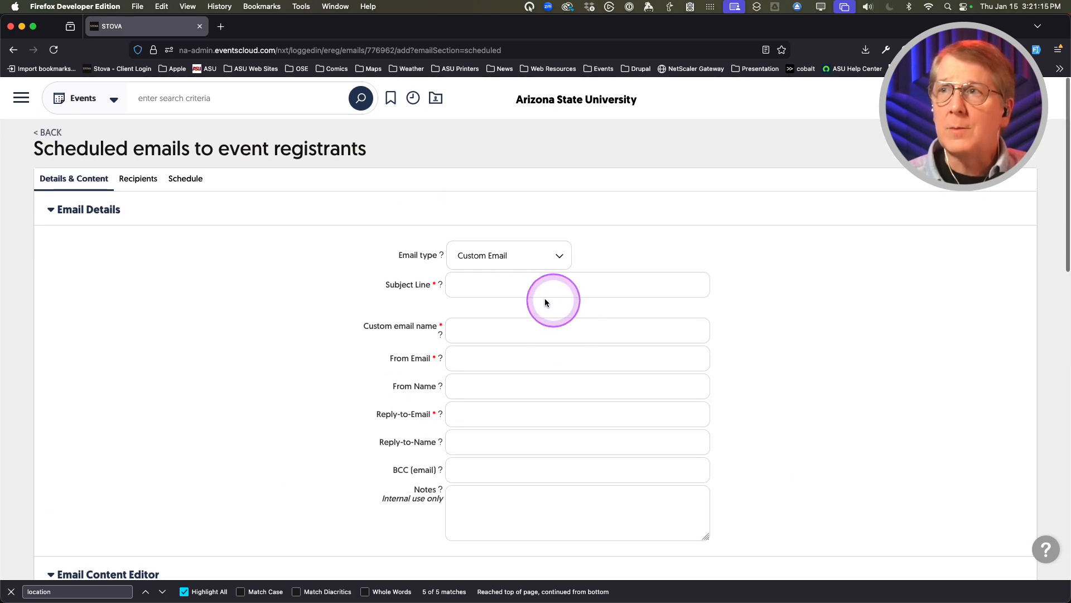
left_click(491, 335)
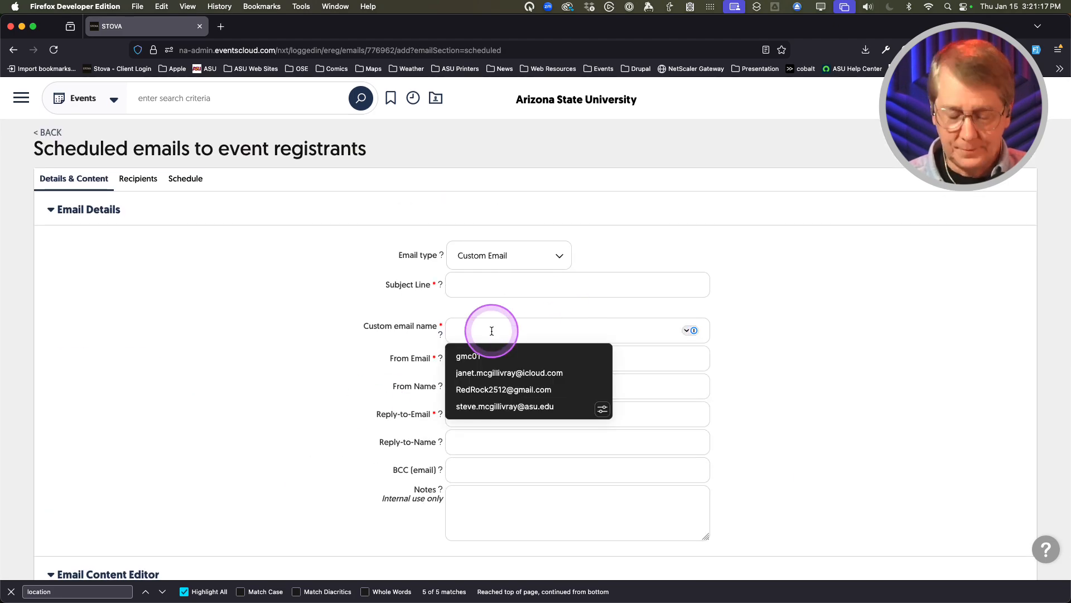
type("C")
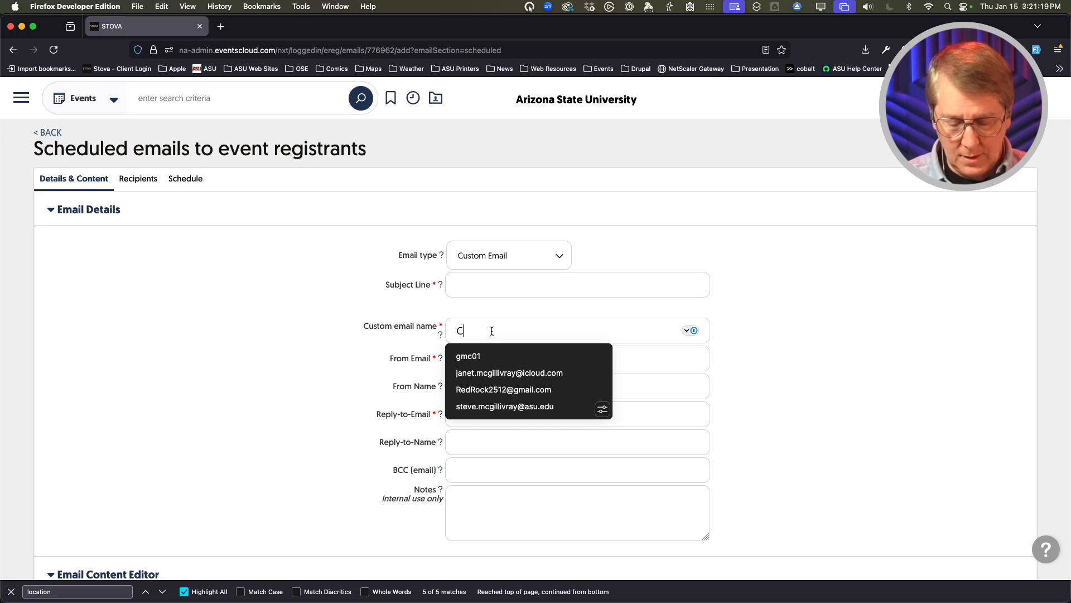
type("opy/")
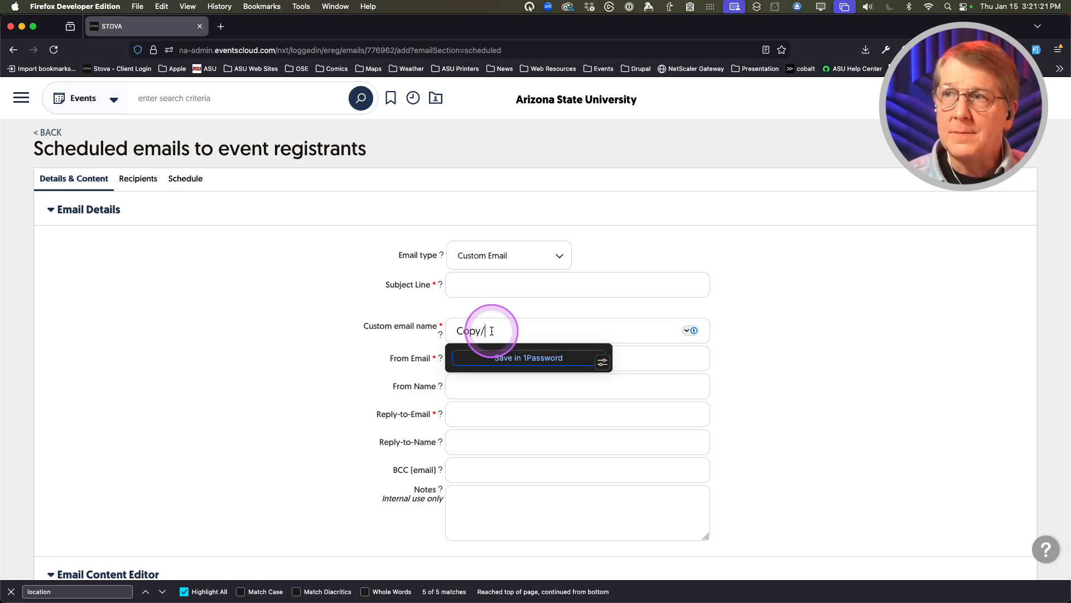
type("Paste ")
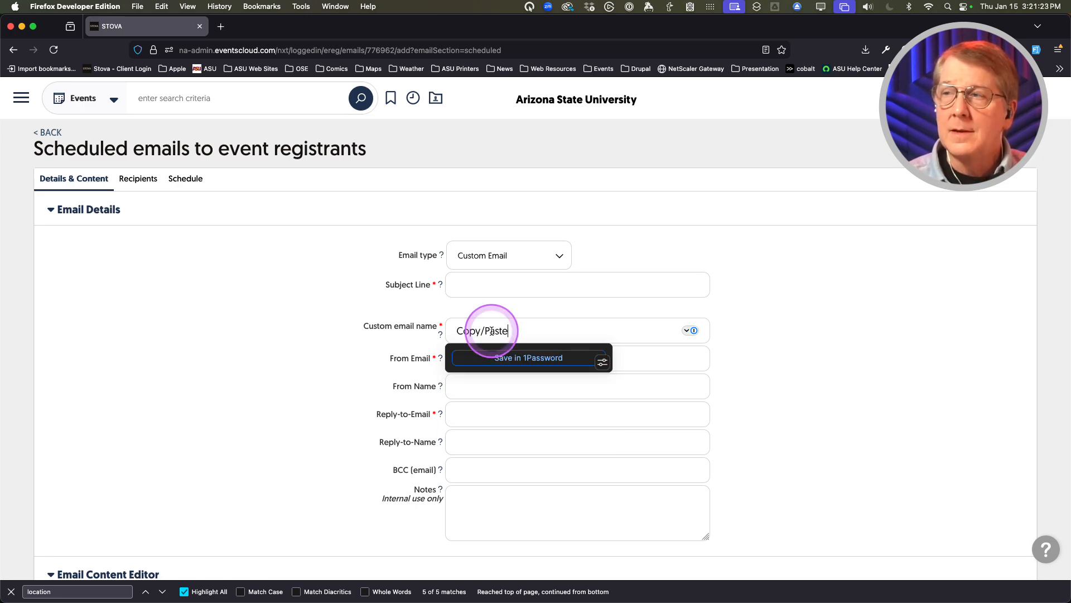
type("sample")
key("Tab")
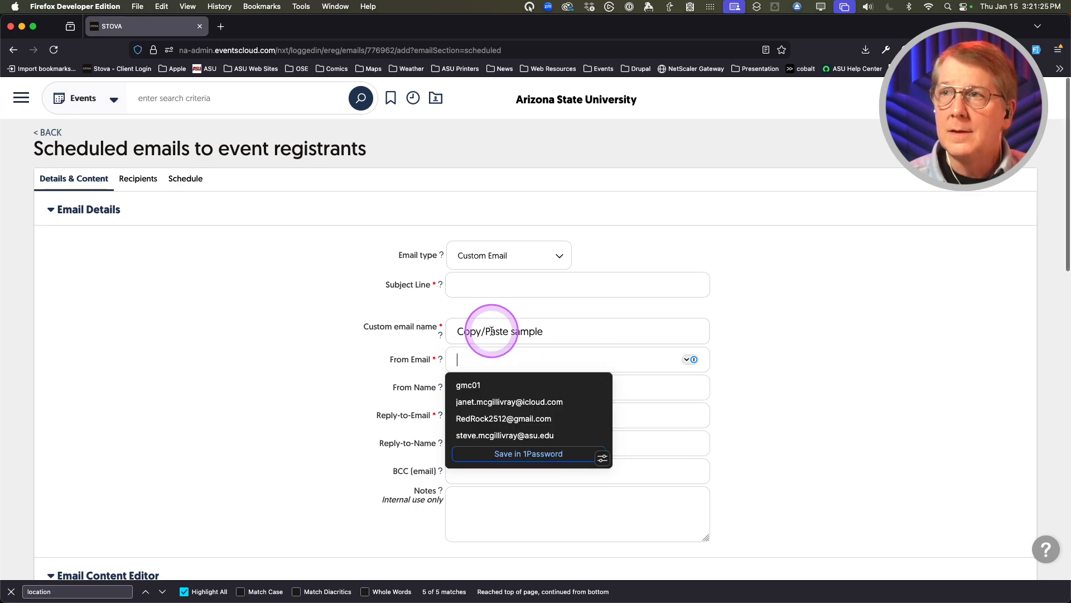
Fill in the sender's email address and set the From Name to College of Really Cool Ideas
type("w")
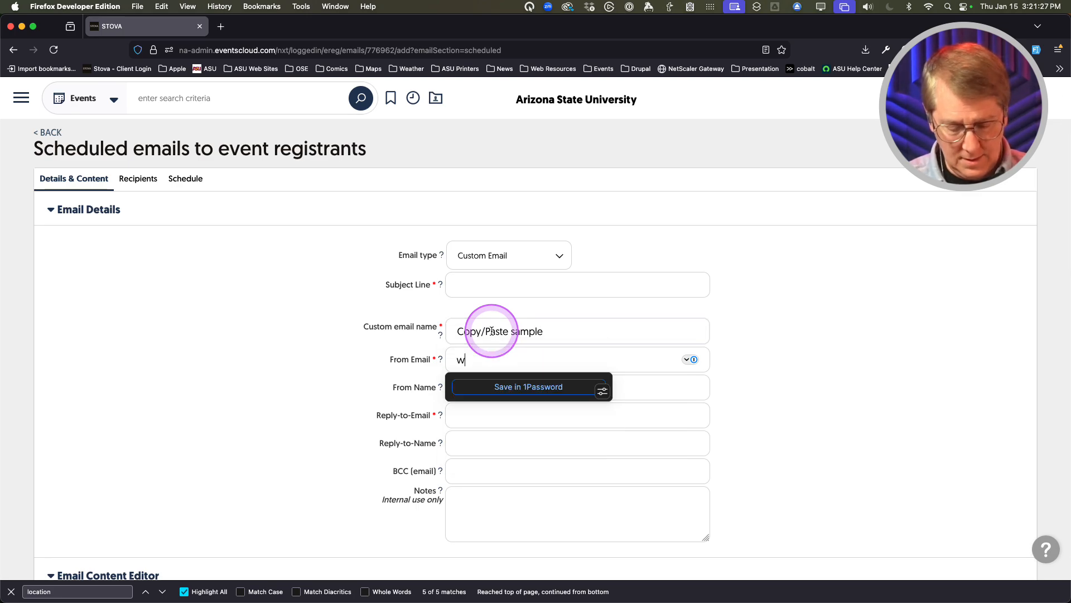
type("e")
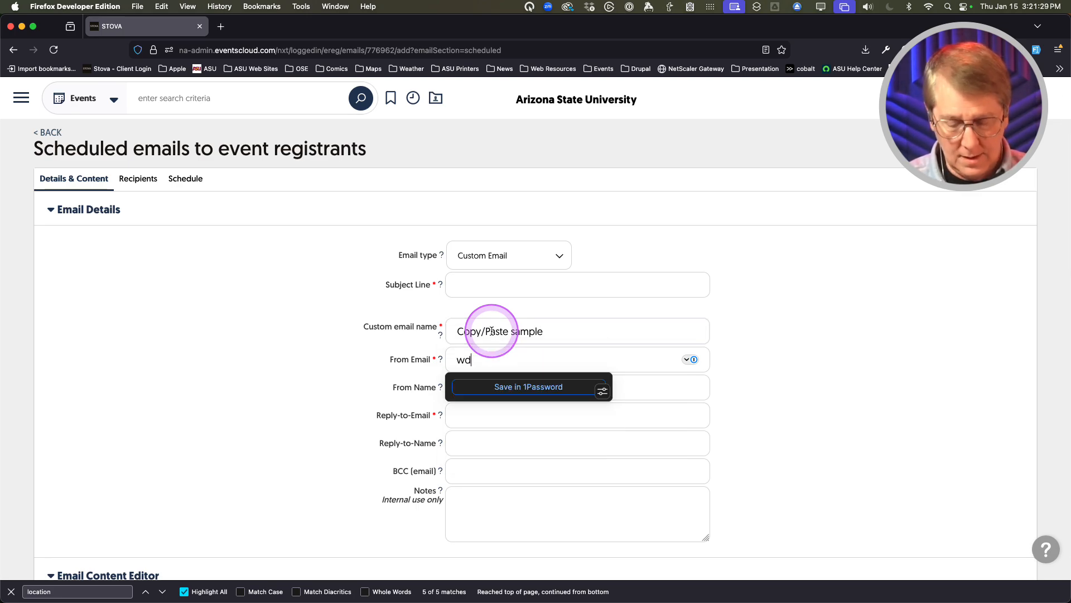
key("Tab")
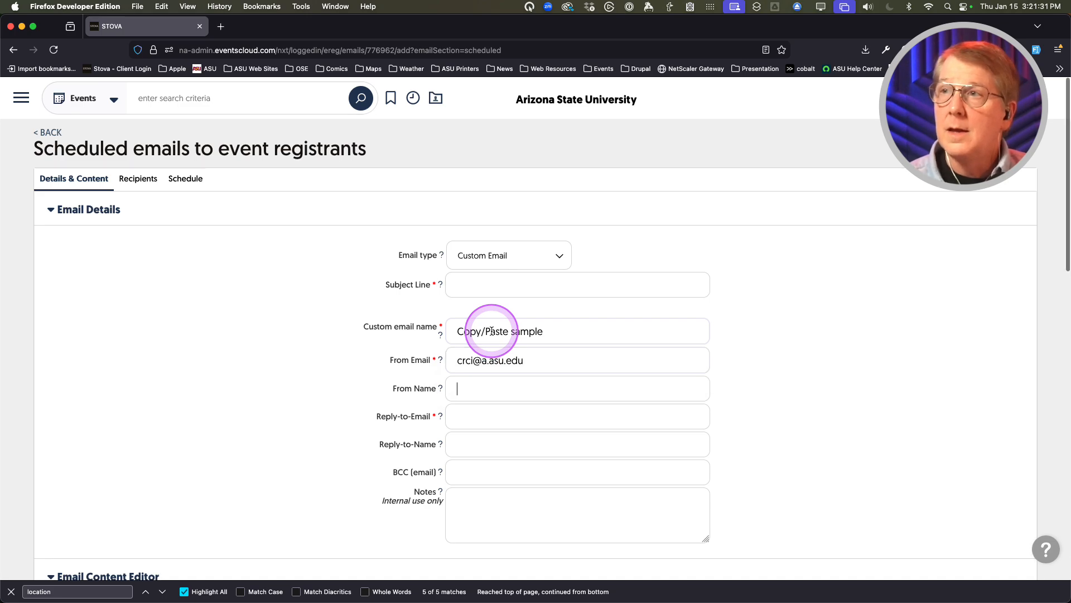
type("C")
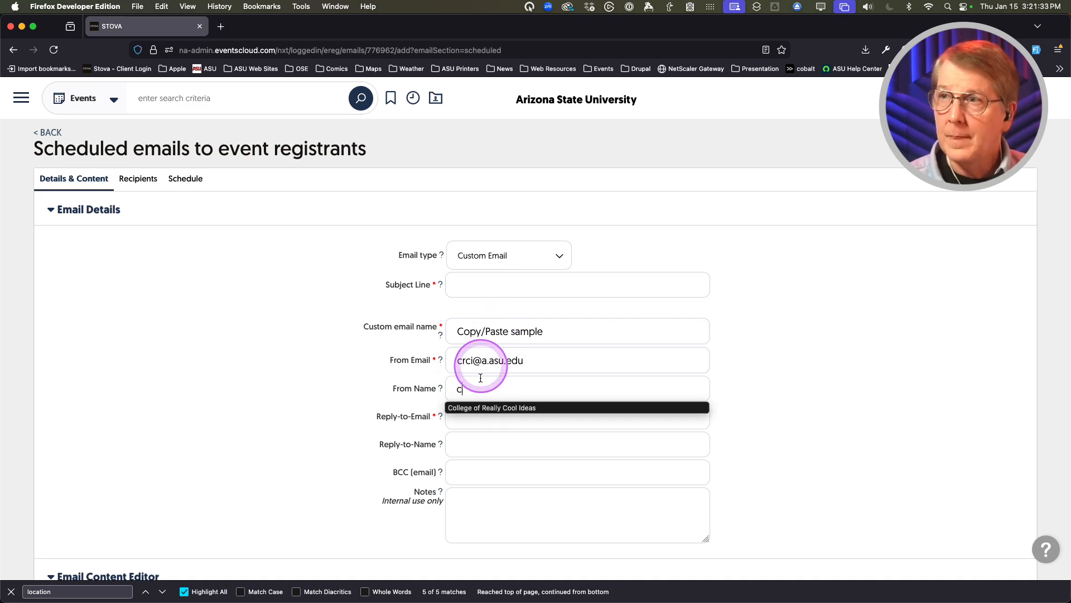
left_click(480, 410)
left_click(478, 417)
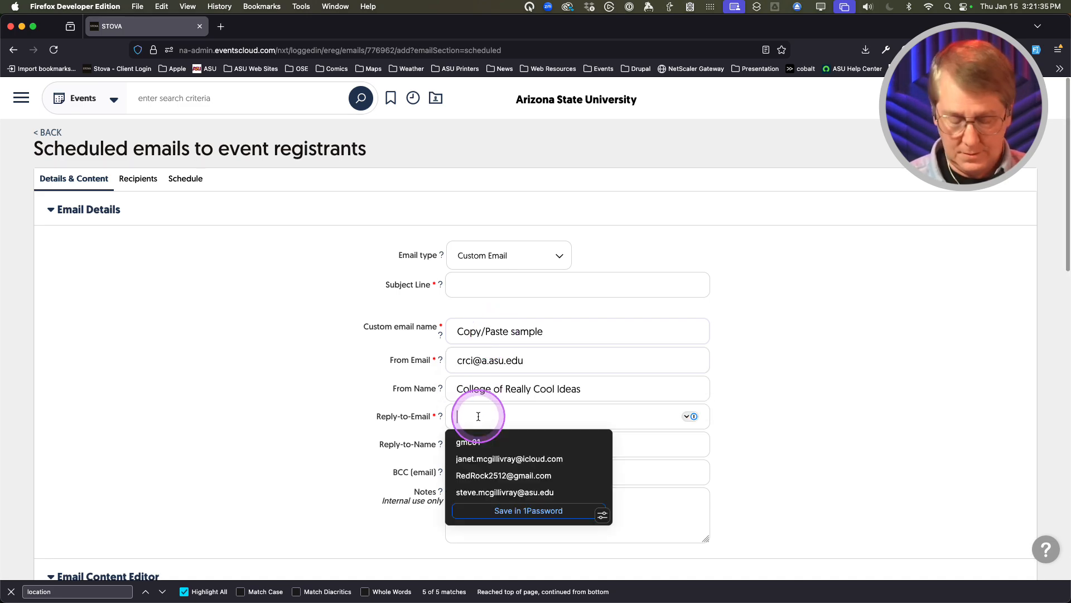
Enter the organization's reply-to email address in the Reply-to-Email field
type("c")
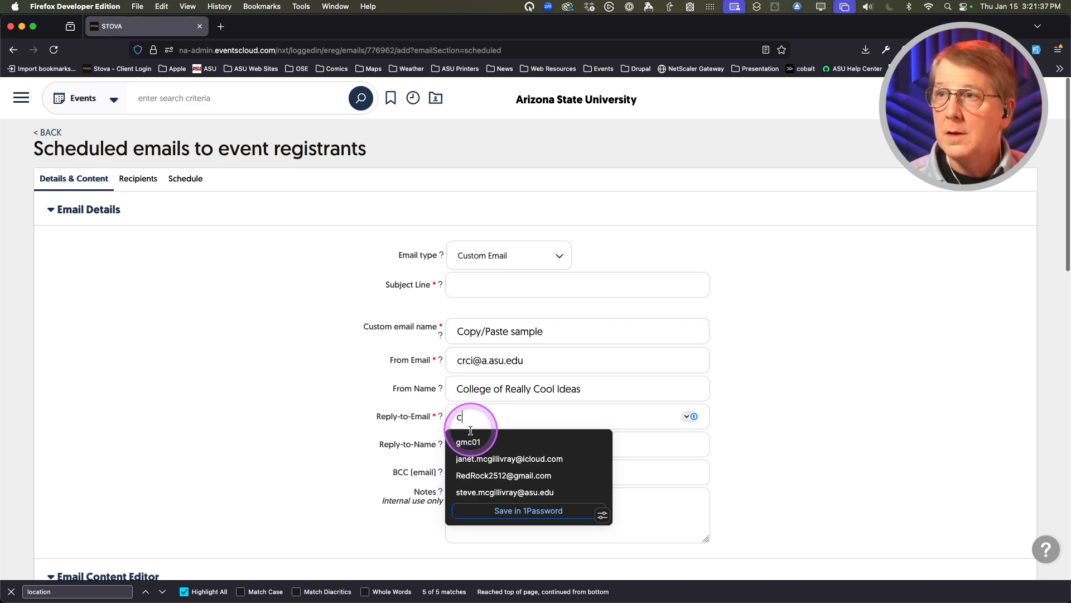
left_click(470, 420)
type("r")
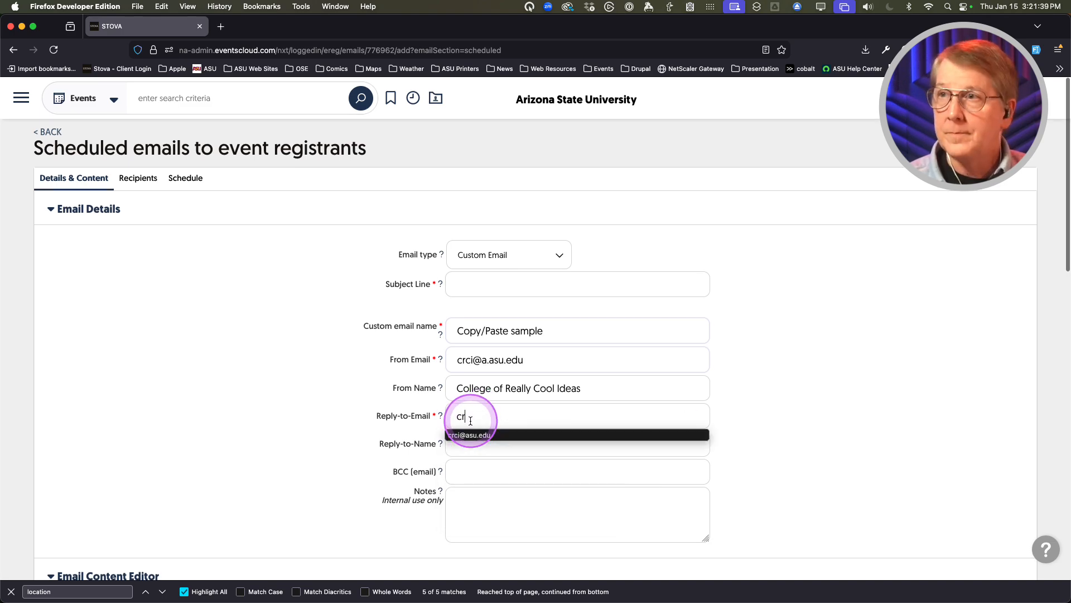
left_click(464, 445)
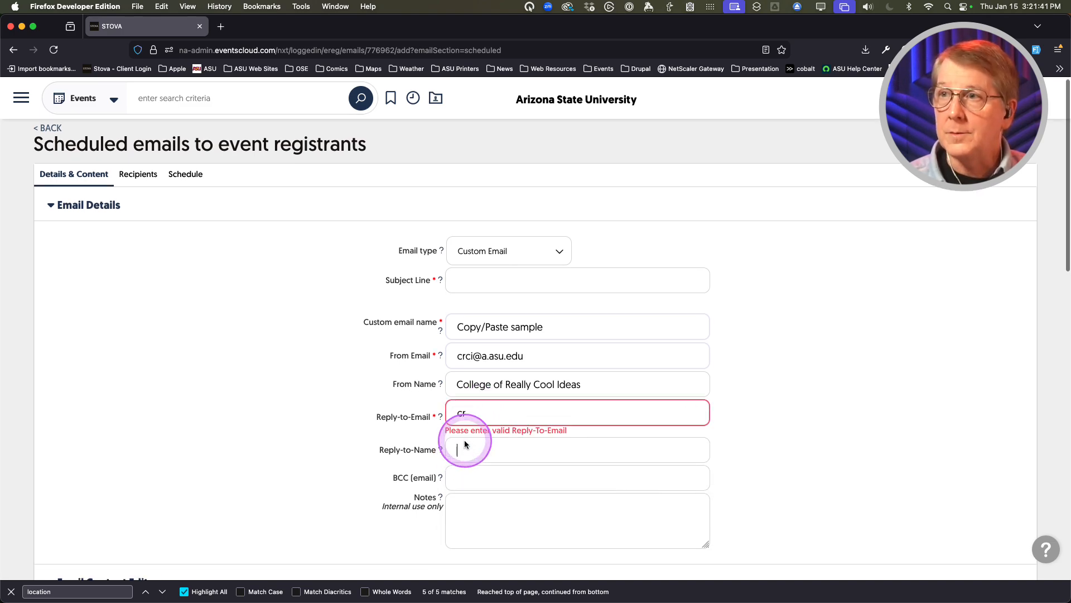
left_click(481, 414)
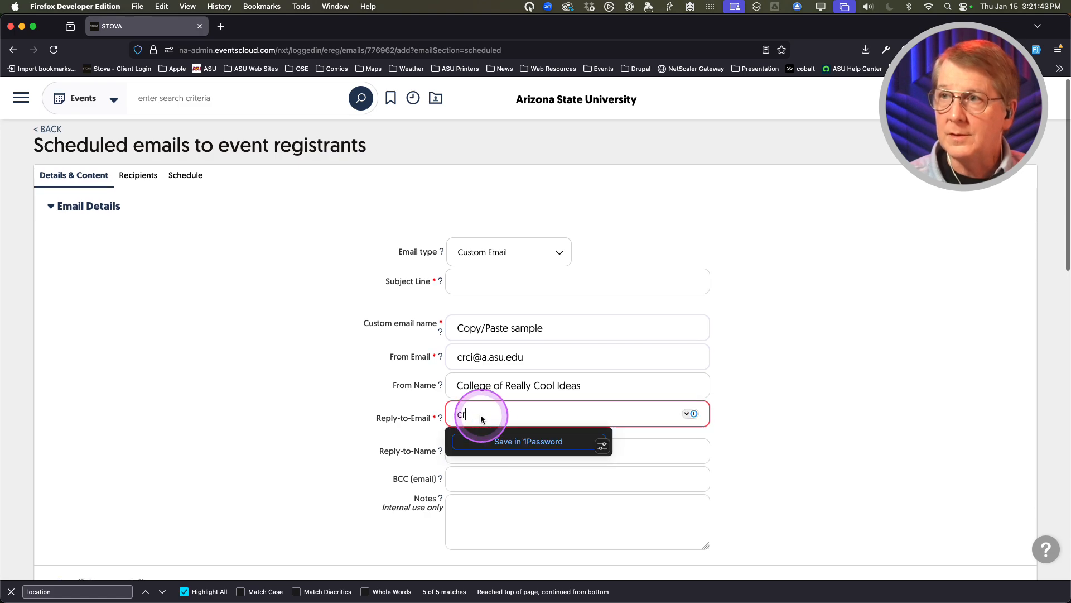
type("c")
left_click(464, 434)
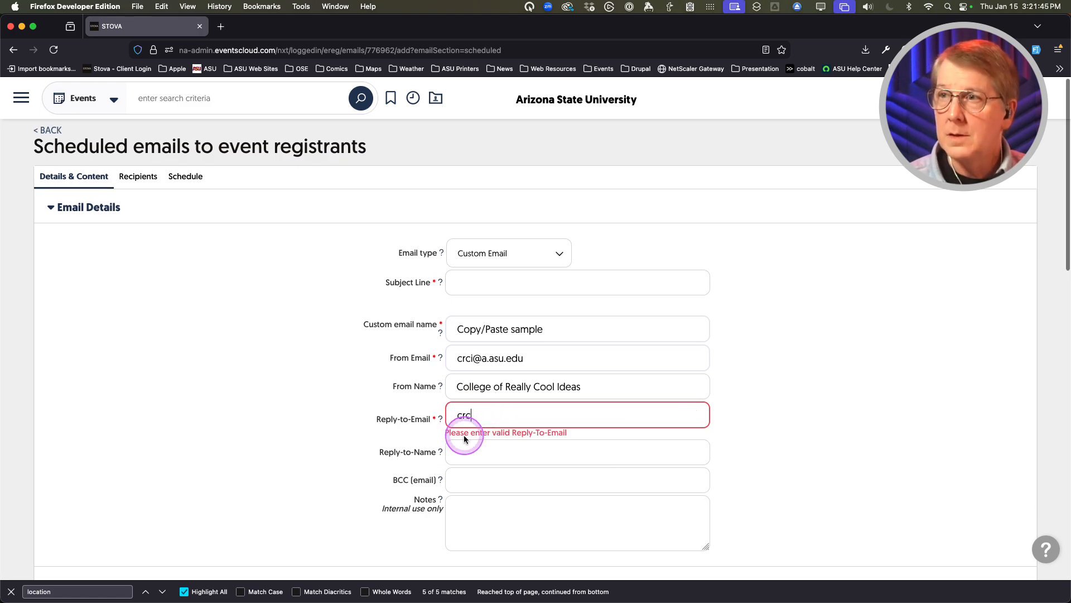
scroll(489, 416, "down", 1)
left_click(488, 416)
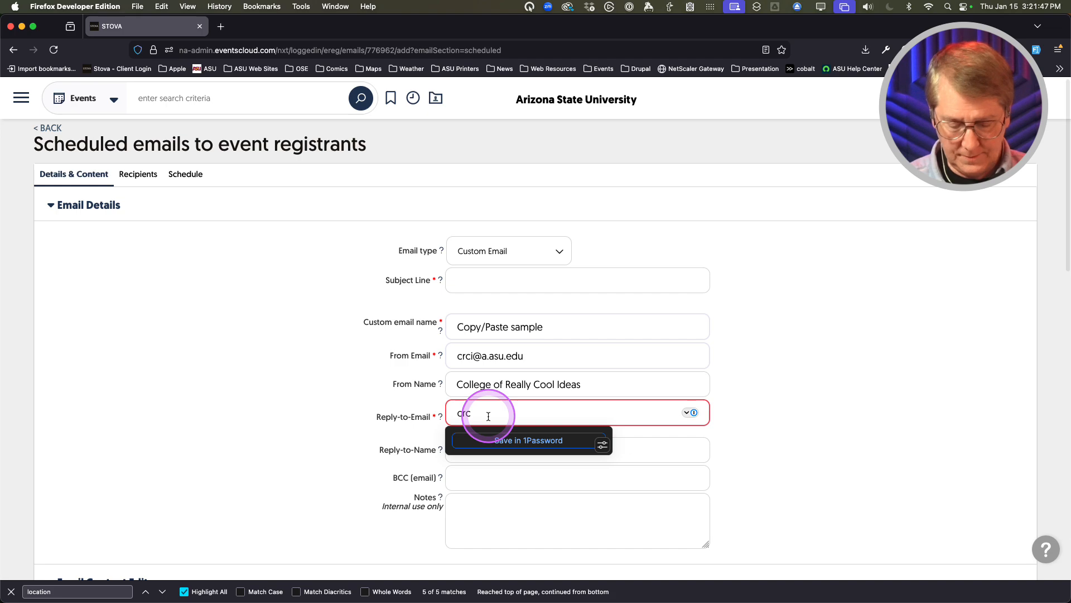
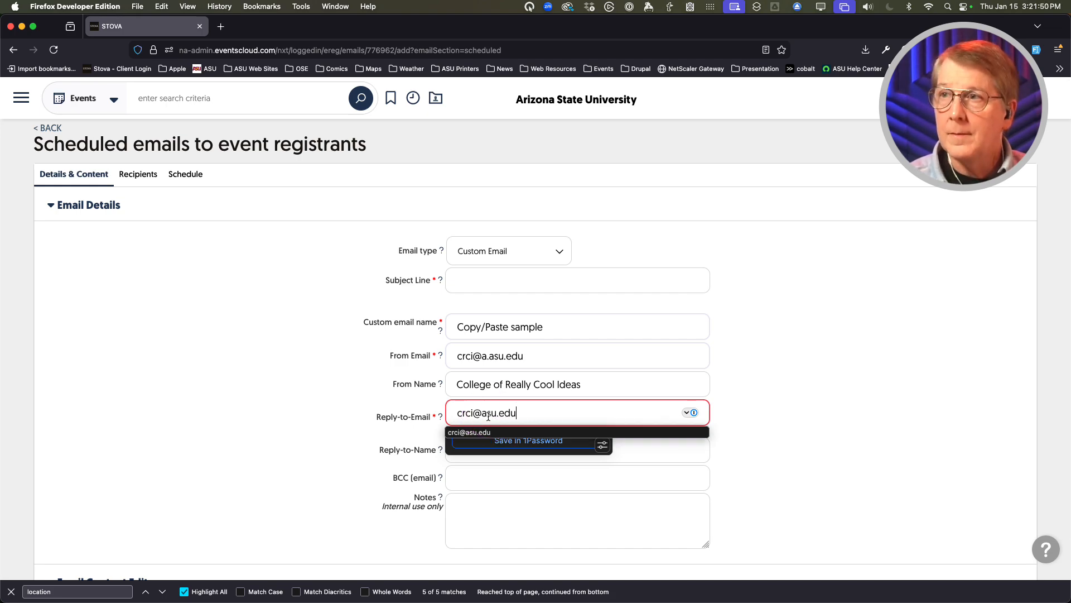
key("Tab")
Set the Reply-to-Name to College of Really Cool Ideas
type("c")
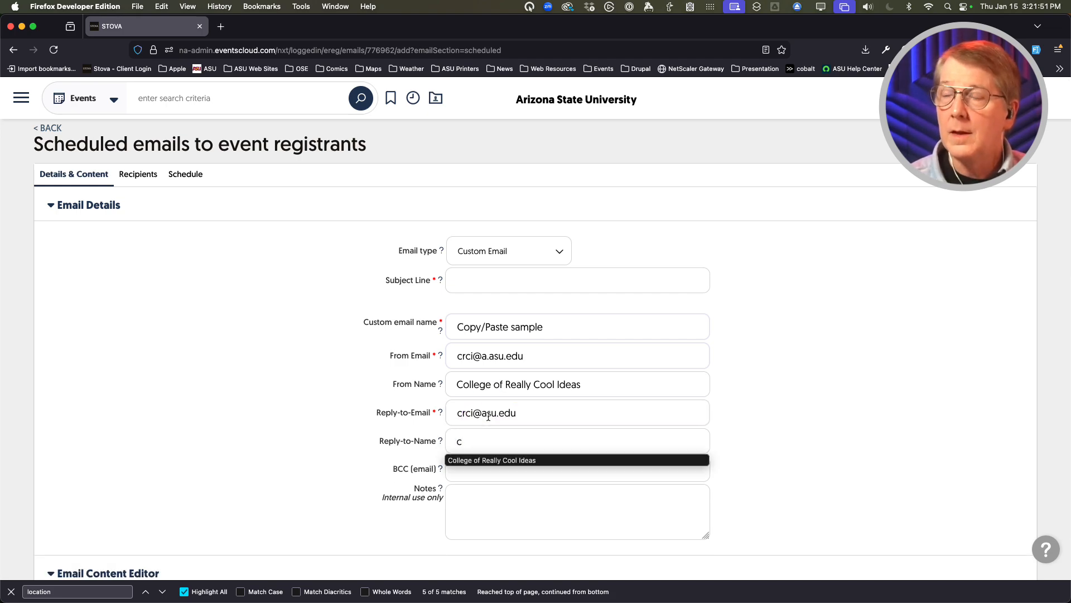
left_click(462, 460)
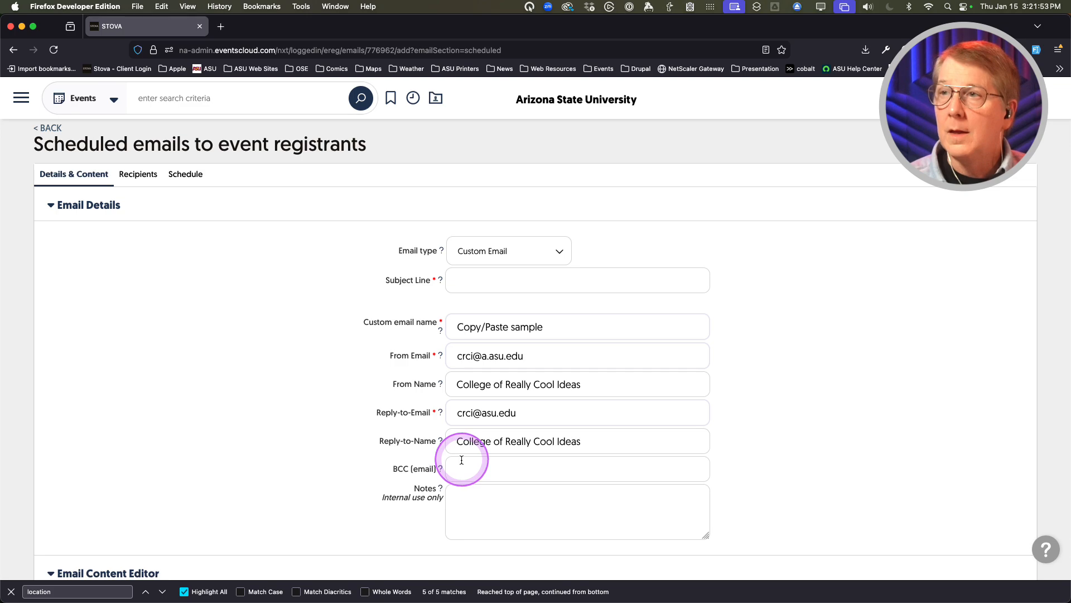
left_click(317, 417)
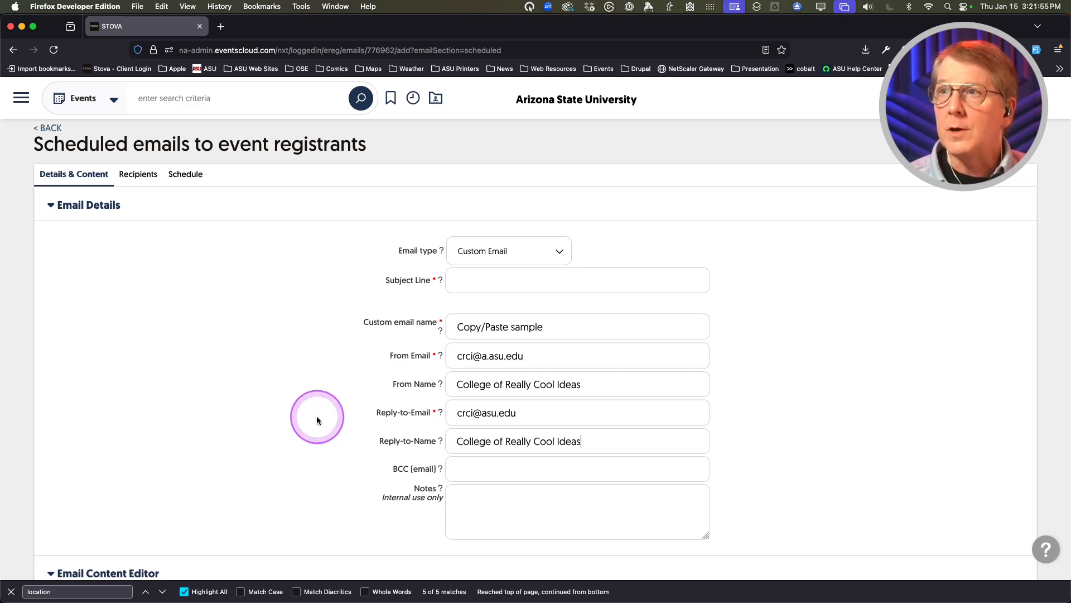
Set the subject line to "How to copy/paste HTML Code" and review the email type options, keeping Custom Email
left_click(478, 279)
type("How to c")
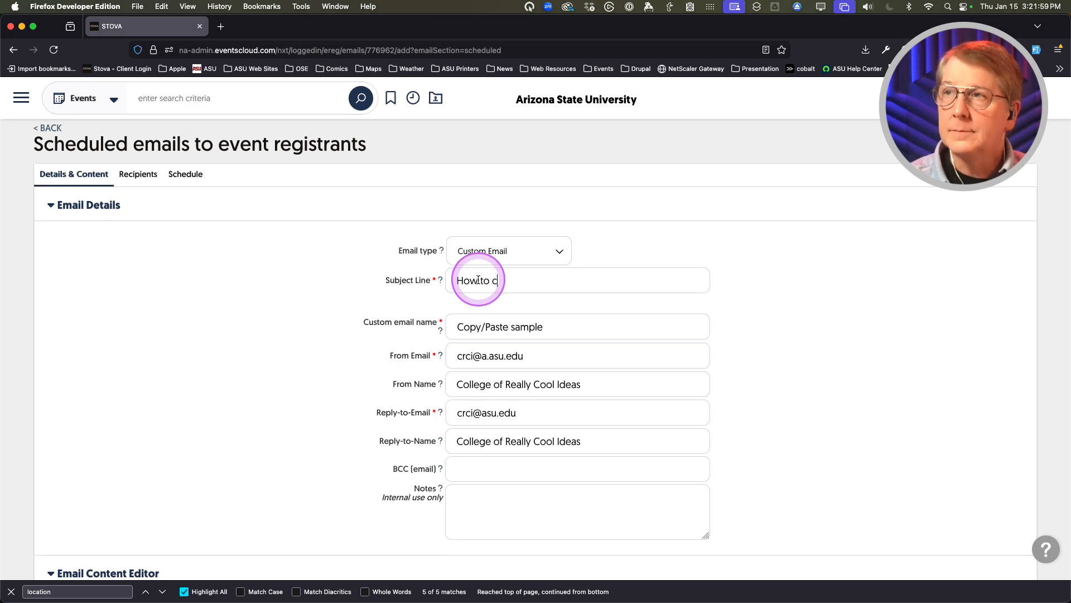
type("opy/paste HTML")
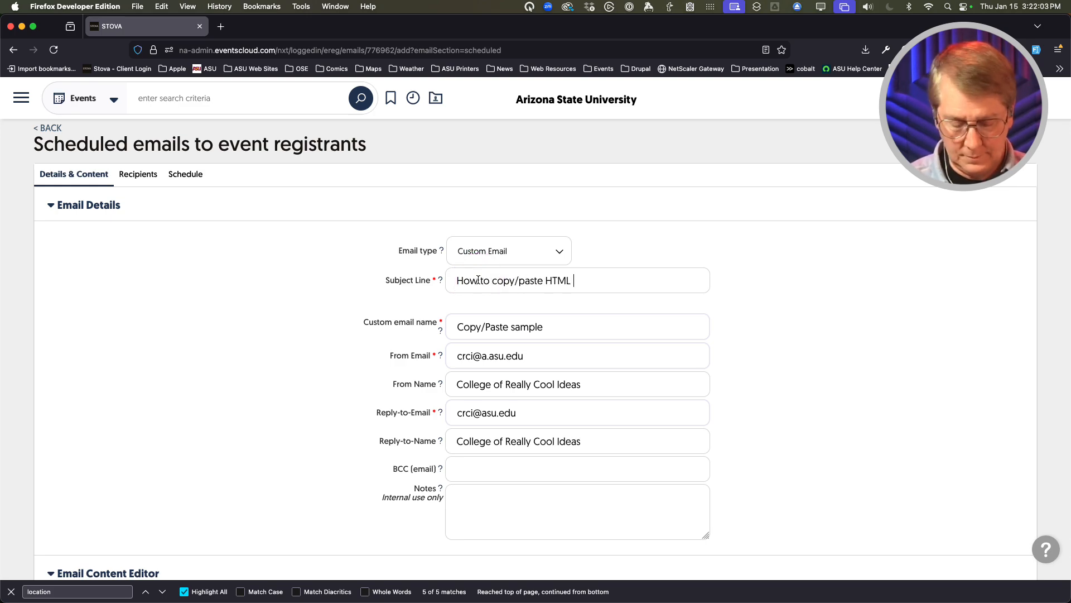
type(" Code")
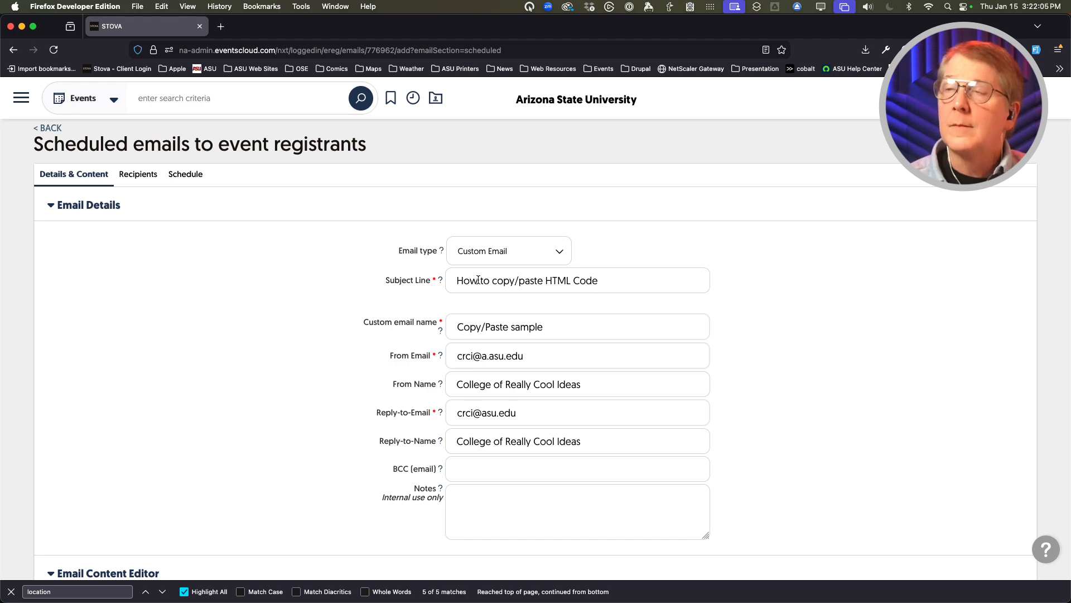
left_click(546, 250)
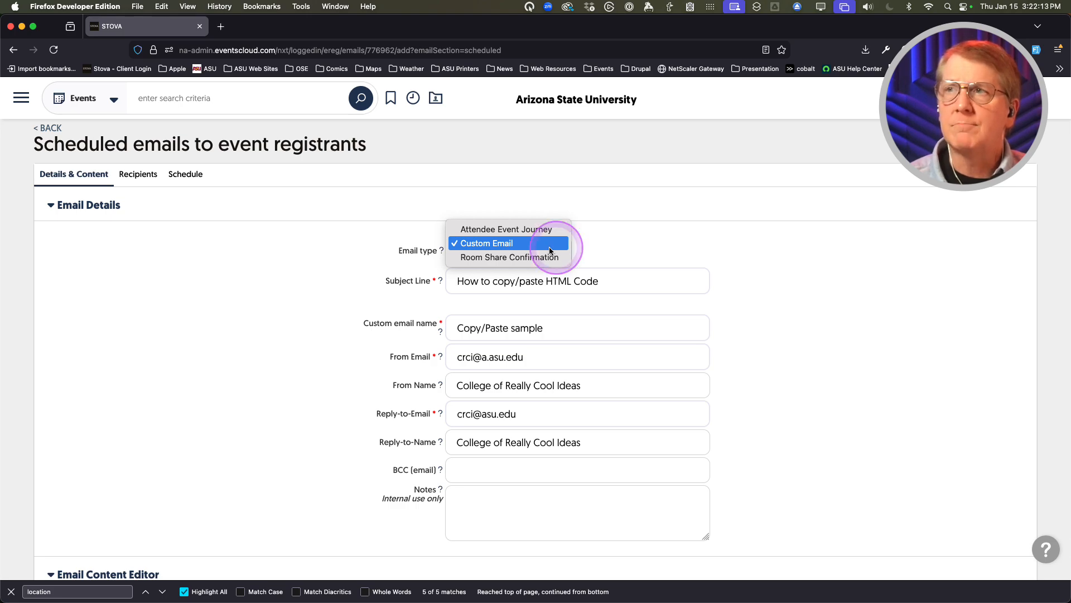
left_click(363, 247)
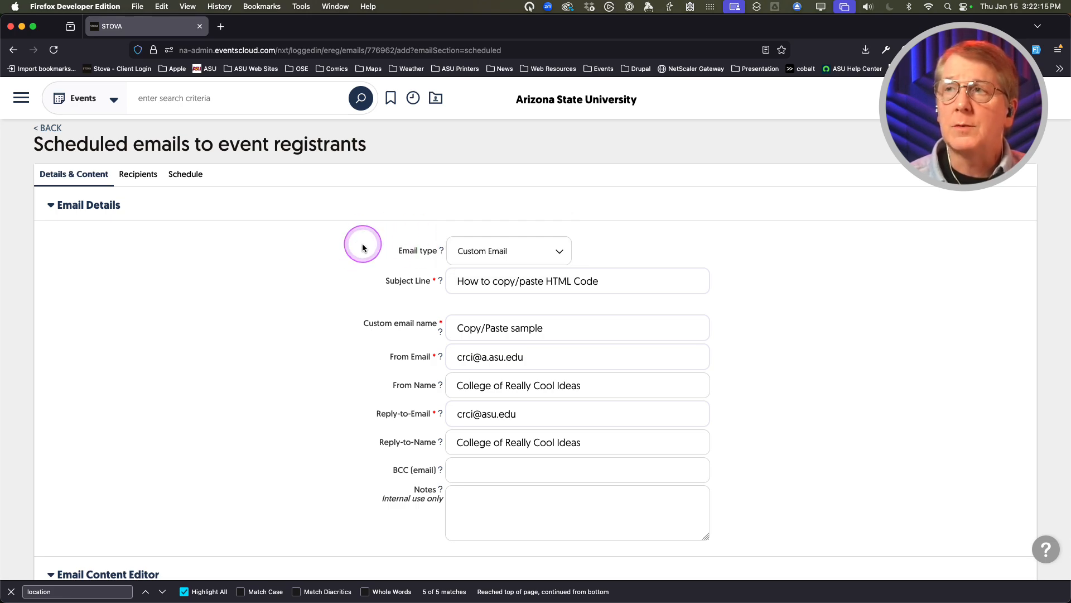
Save the new scheduled email and exit to the emails list
scroll(293, 310, "down", 8)
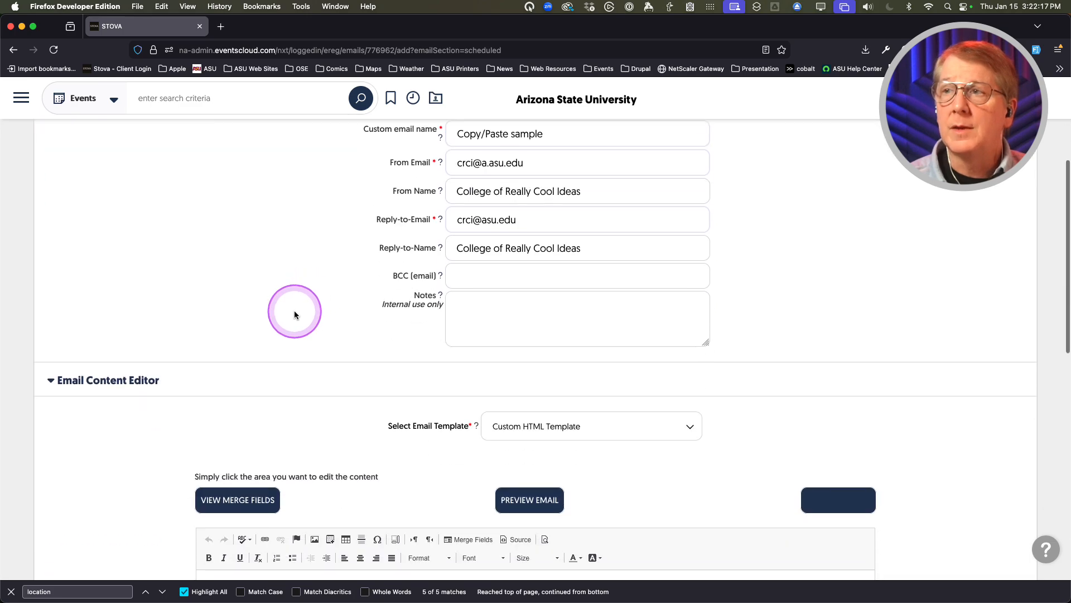
scroll(179, 337, "down", 6)
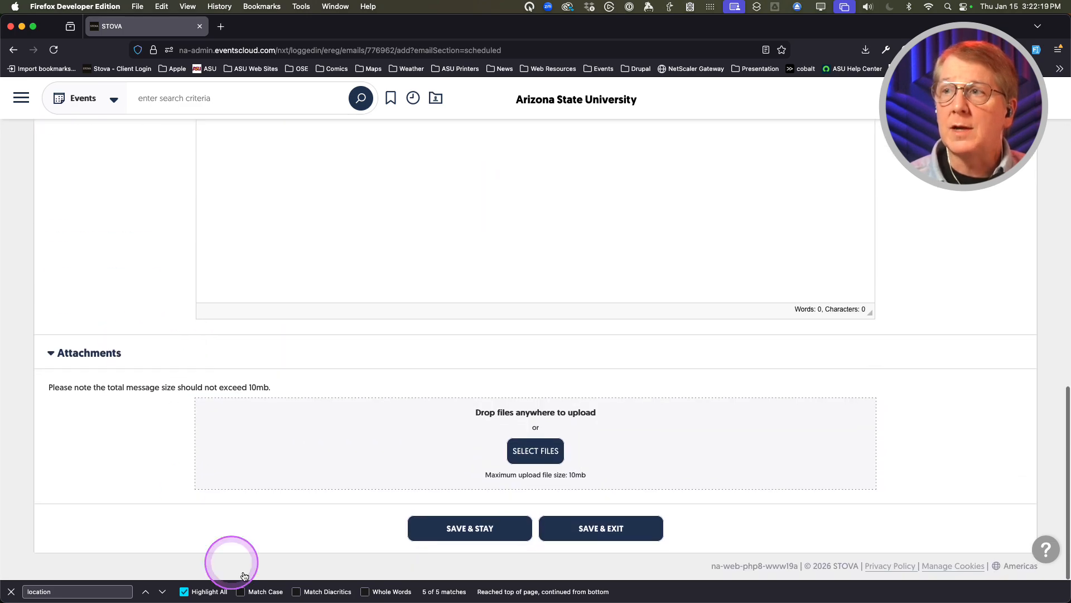
left_click(593, 535)
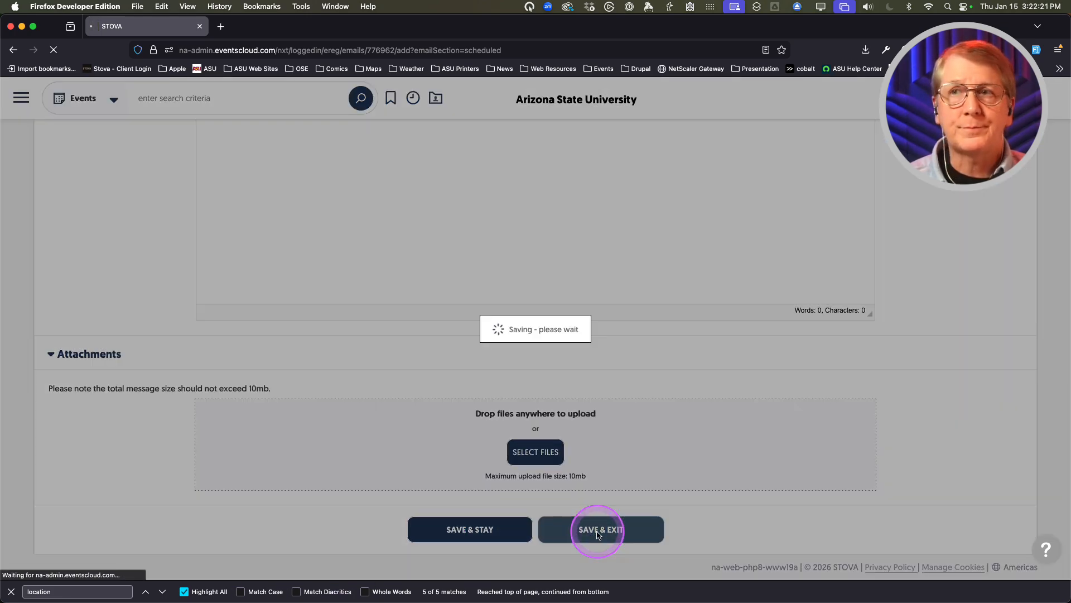
Open the system email "Confirmation for */eventname/*" for editing
scroll(233, 408, "down", 6)
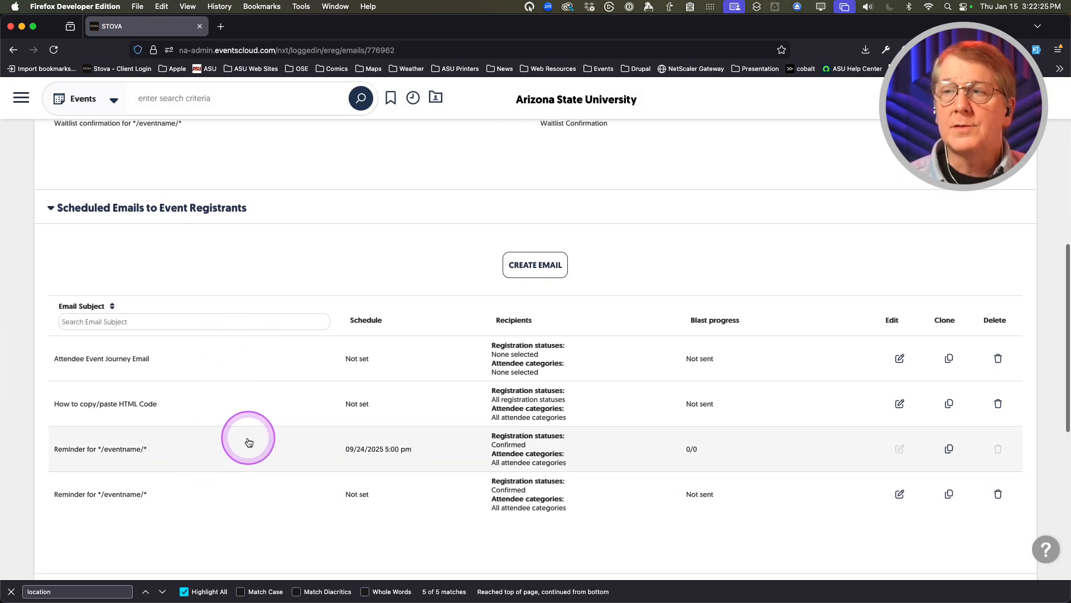
scroll(256, 435, "up", 3)
scroll(255, 438, "up", 3)
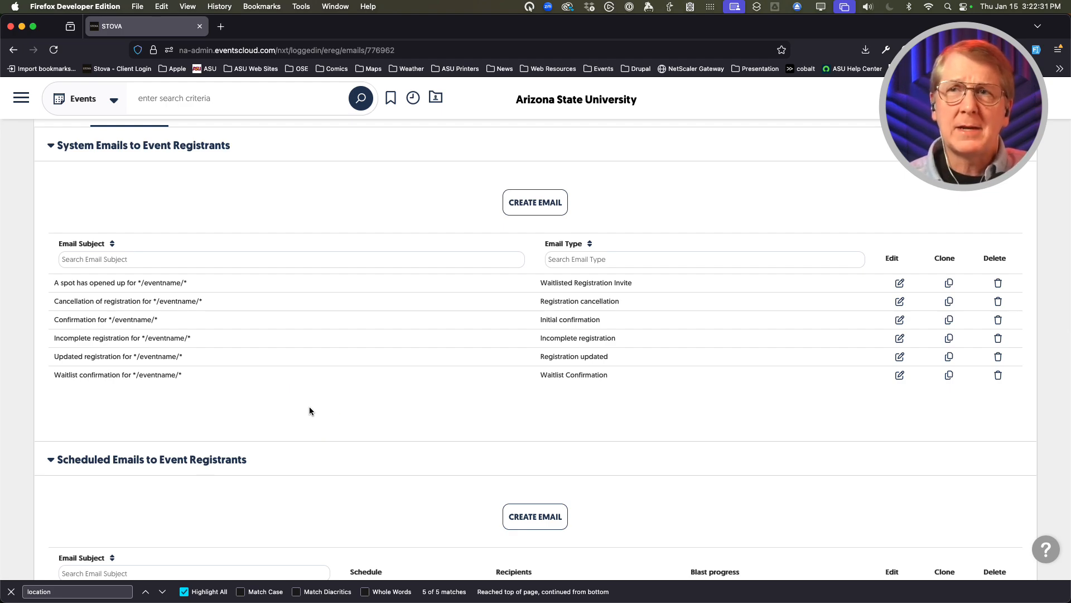
left_click(309, 408)
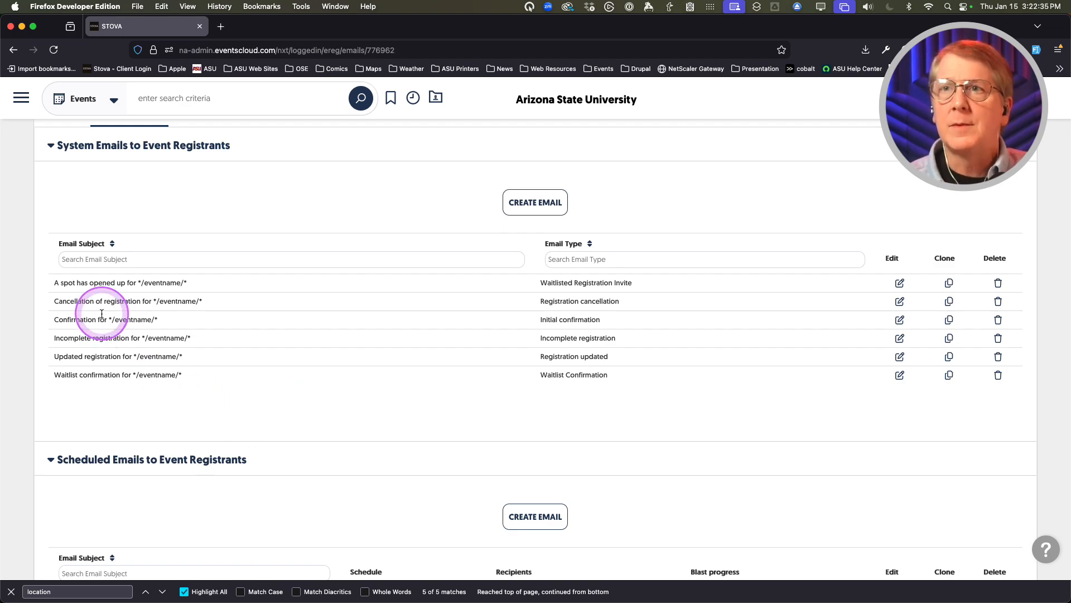
left_click(900, 321)
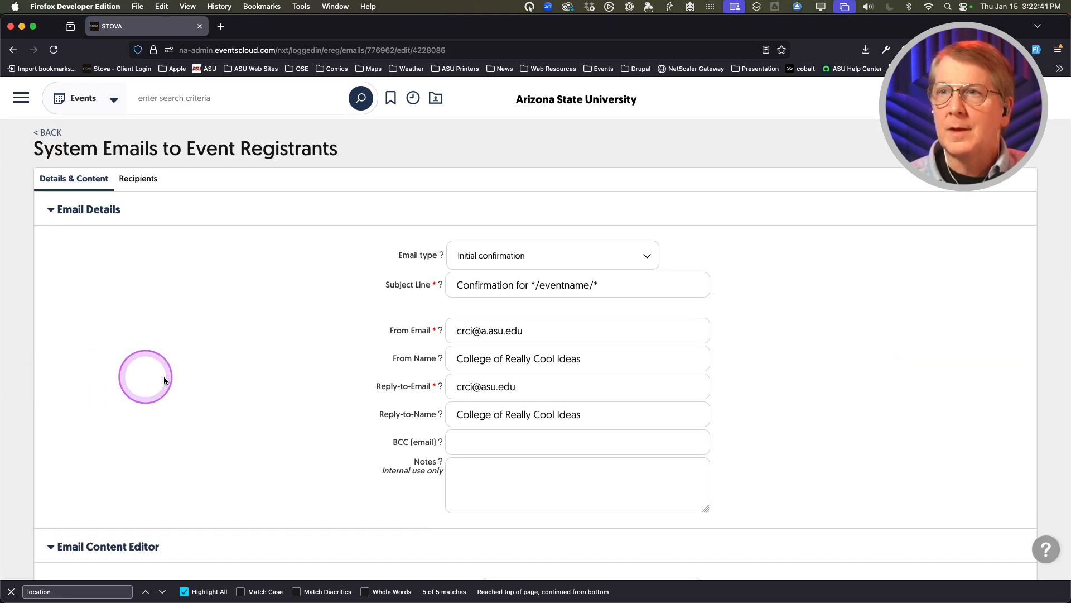
Switch the Confirmation email's content editor to source view and copy all of its HTML code
scroll(111, 413, "down", 7)
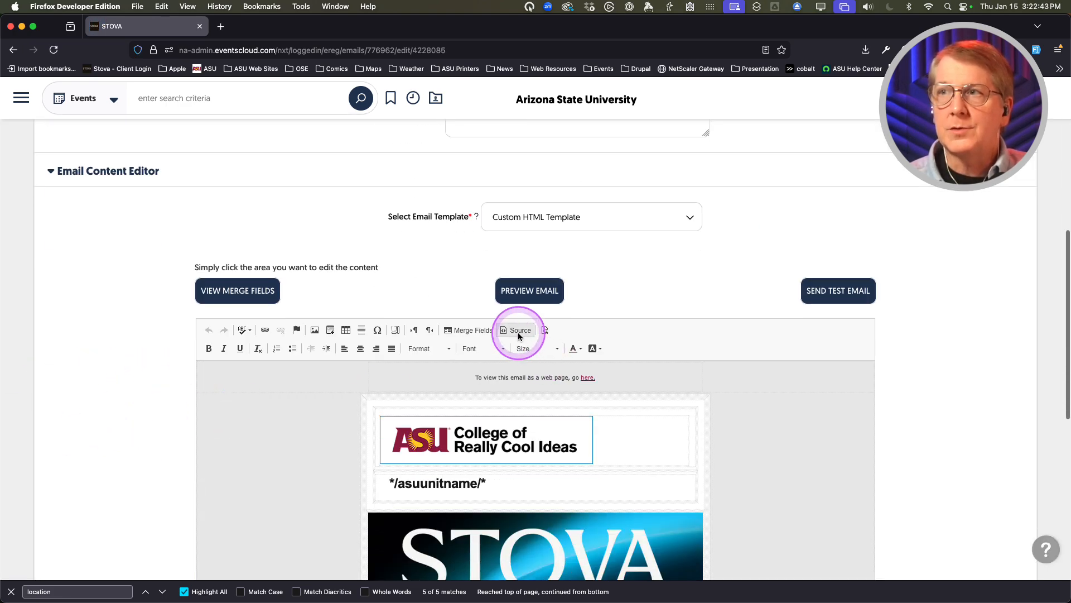
left_click(518, 334)
left_click(453, 402)
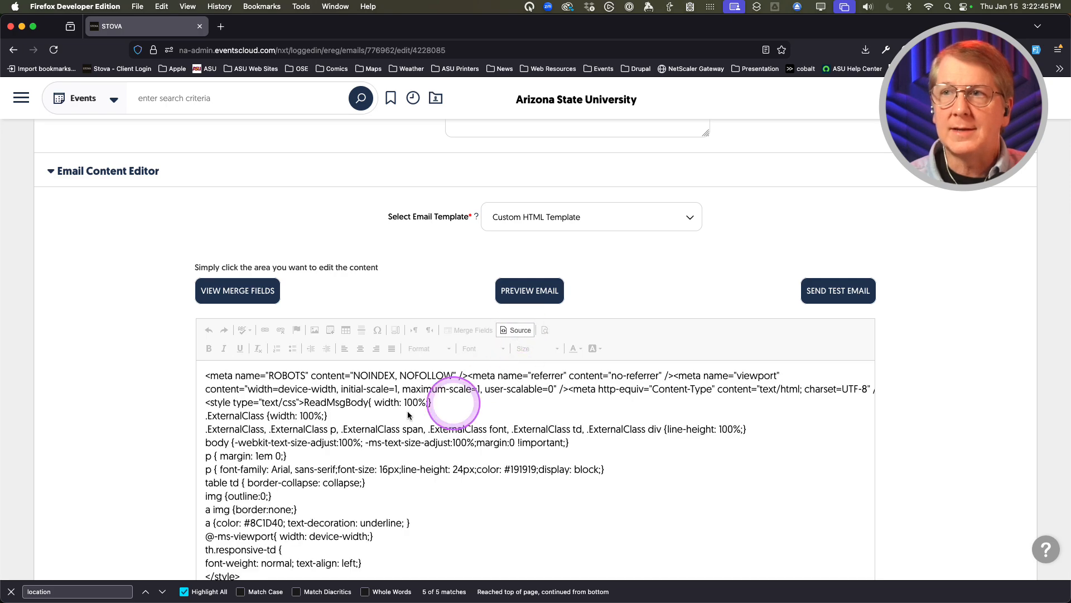
left_click(351, 403)
key("super+a")
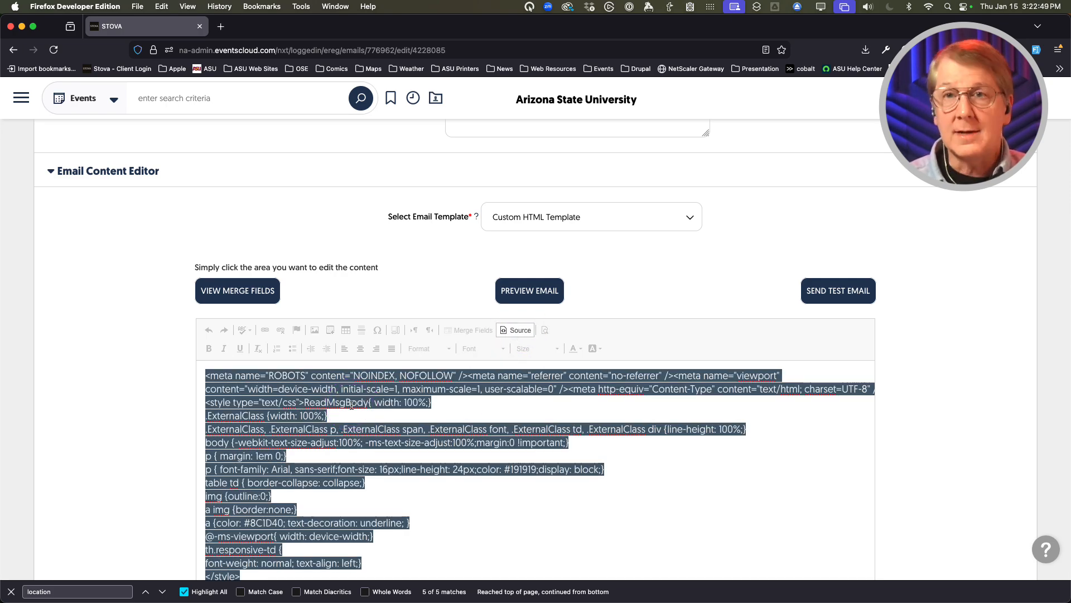
key("super+c")
Go back to the emails list and open the "How to copy/paste HTML Code" scheduled email for editing
left_click(357, 483)
scroll(128, 233, "up", 10)
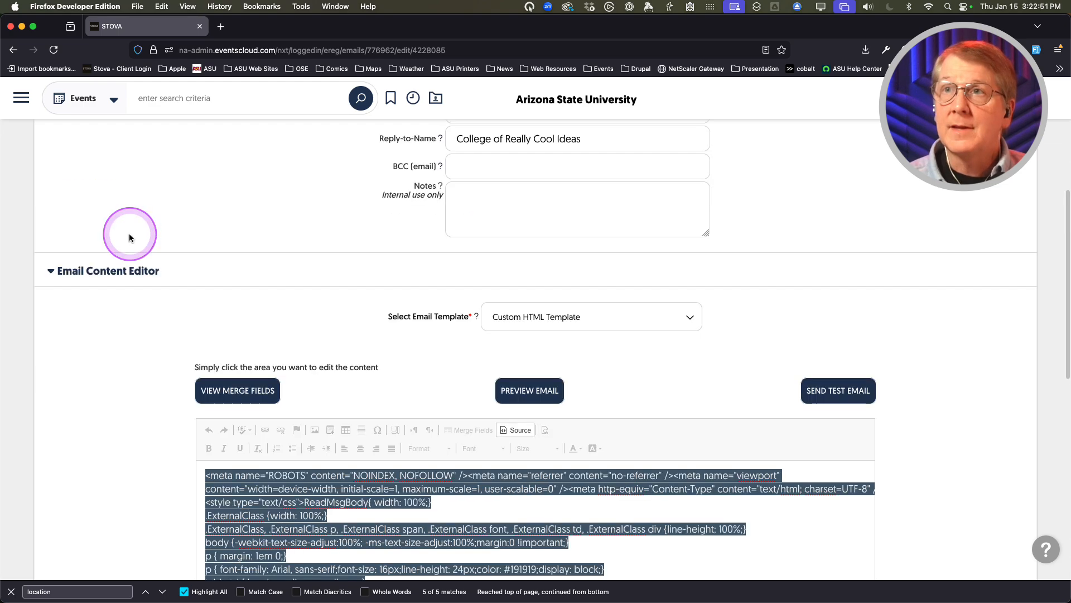
left_click(50, 137)
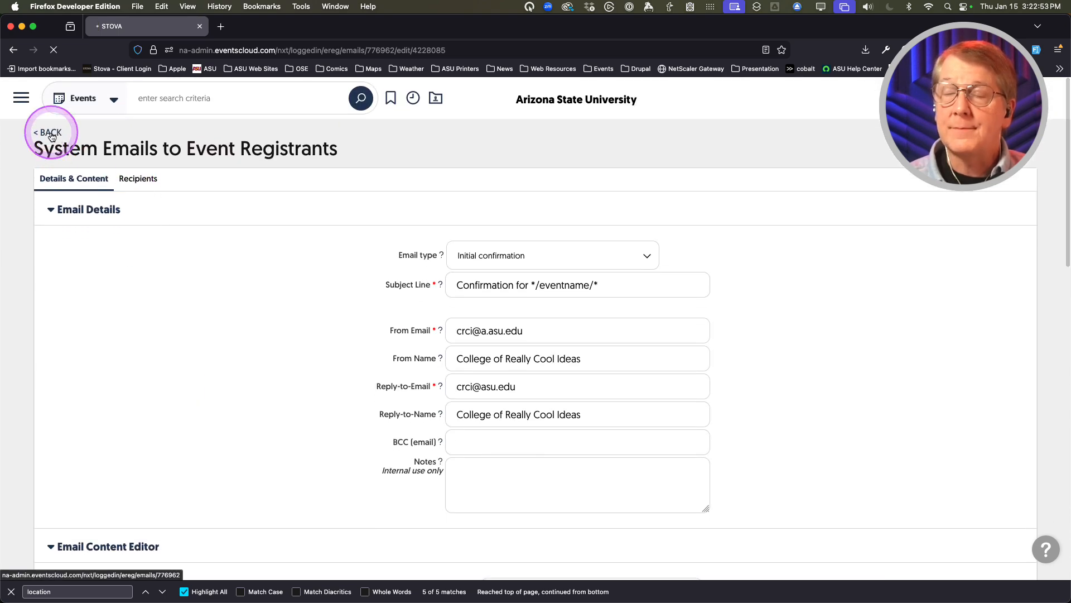
scroll(392, 373, "down", 10)
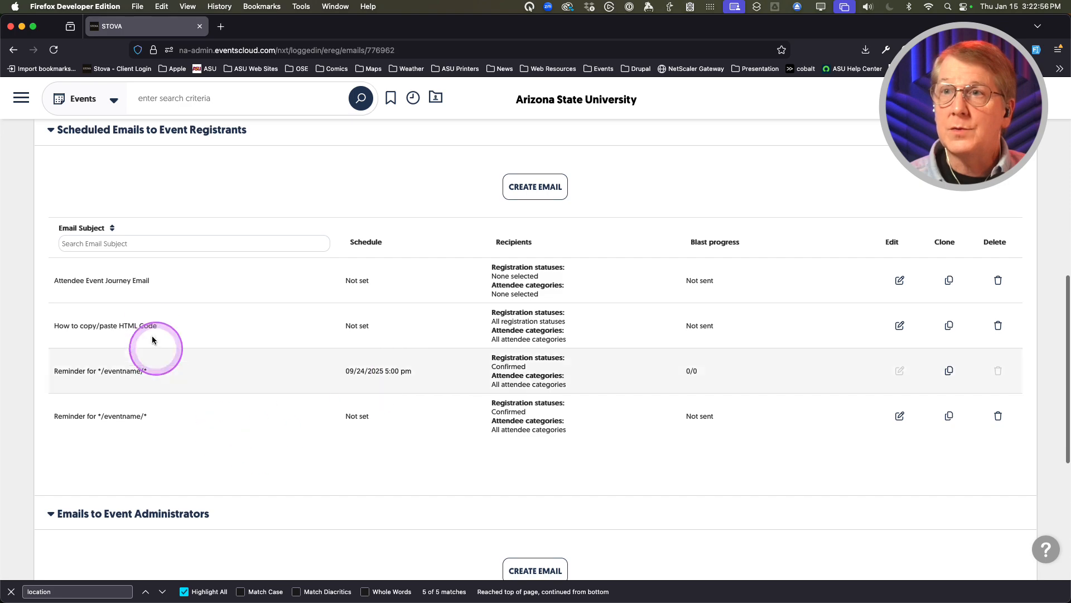
left_click(899, 326)
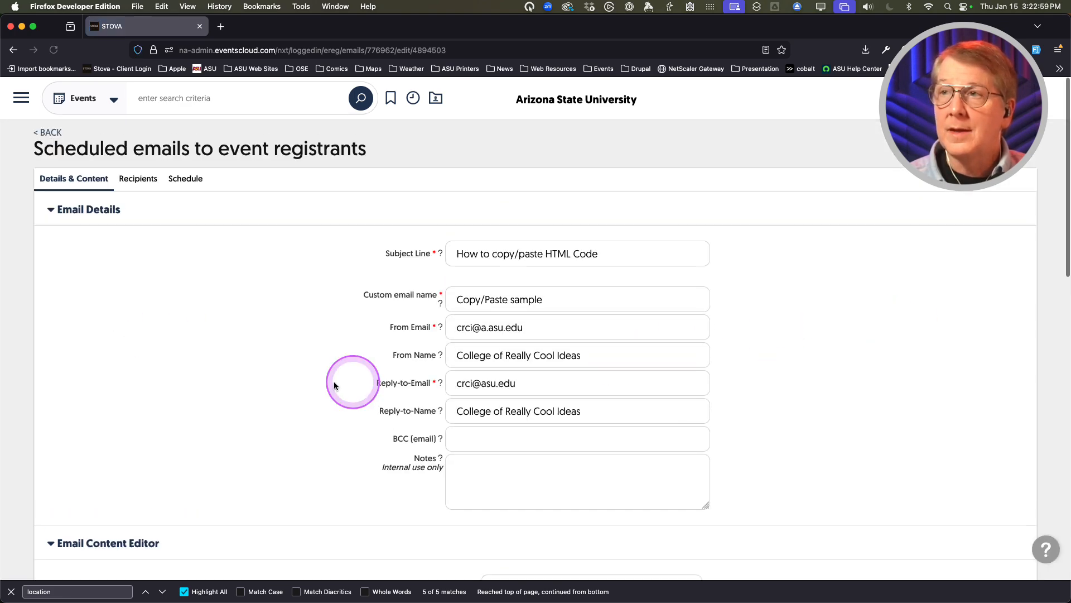
Paste the copied HTML into the scheduled email's source view and return to the visual editor
scroll(246, 386, "down", 5)
scroll(156, 444, "down", 3)
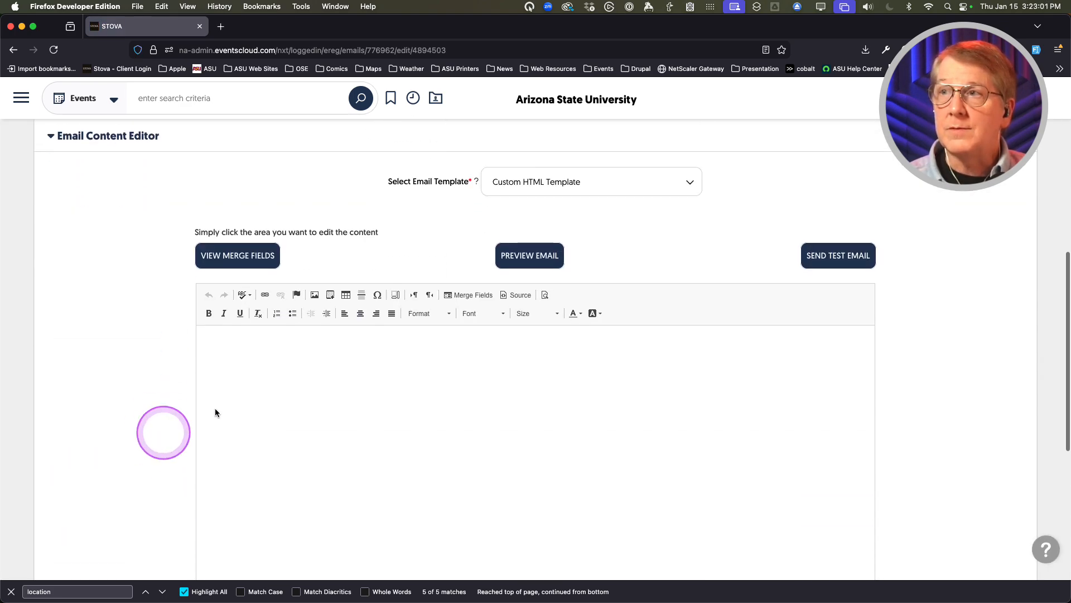
left_click(515, 294)
left_click(283, 367)
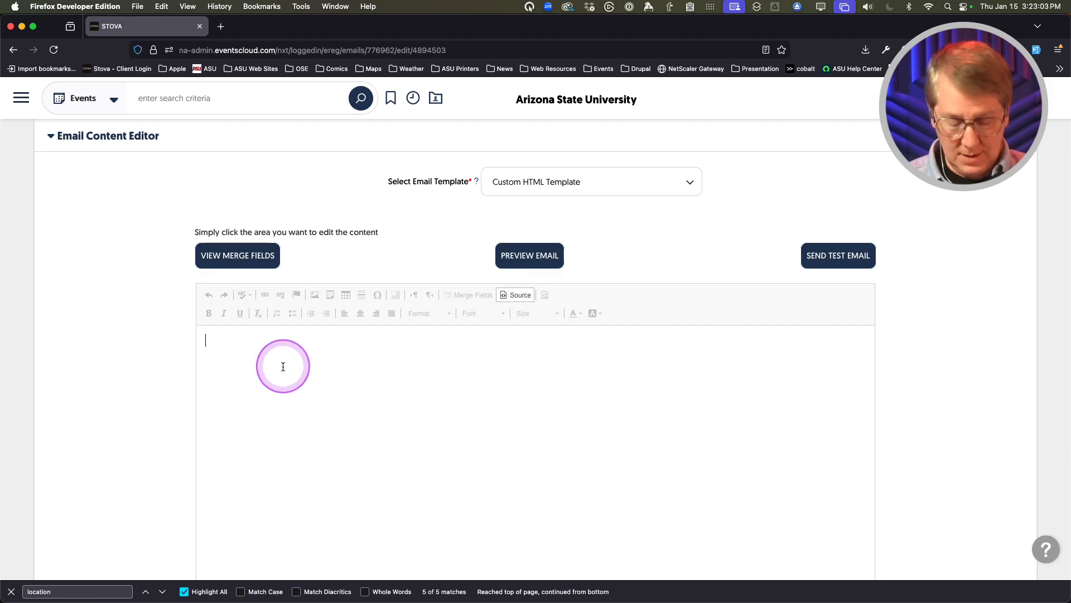
key("super+v")
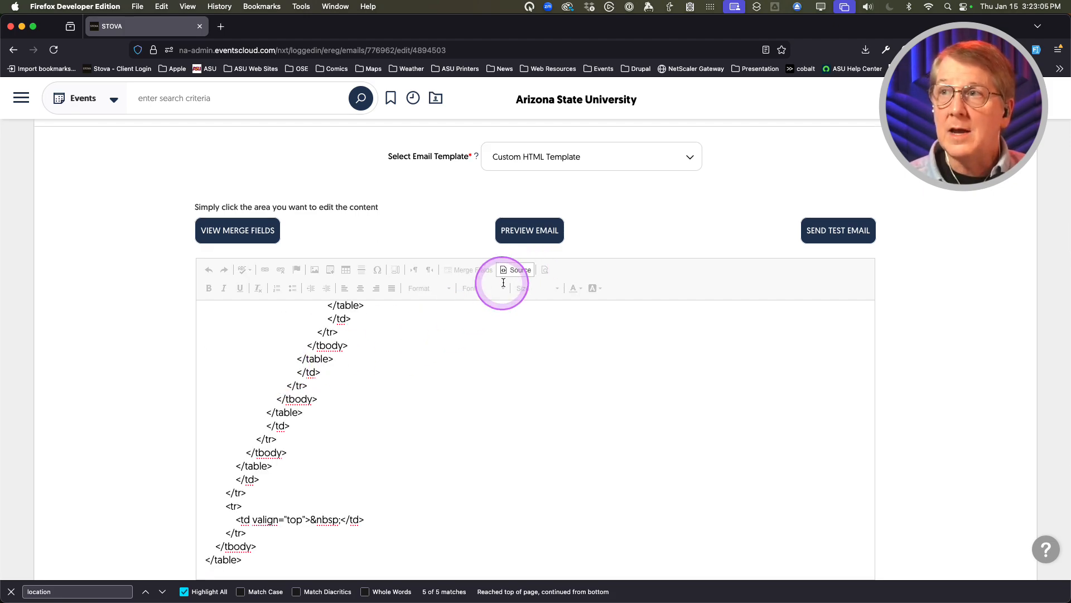
left_click(517, 271)
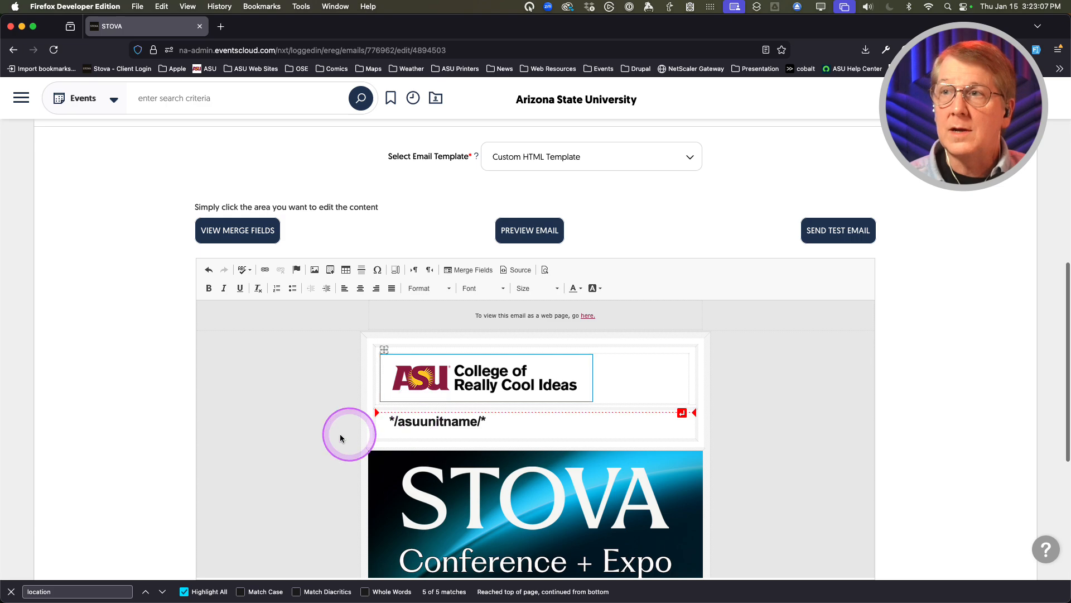
Review the pasted email layout with the logo and STOVA banner, then save the email and stay on the page
scroll(339, 433, "down", 2)
scroll(150, 410, "down", 1)
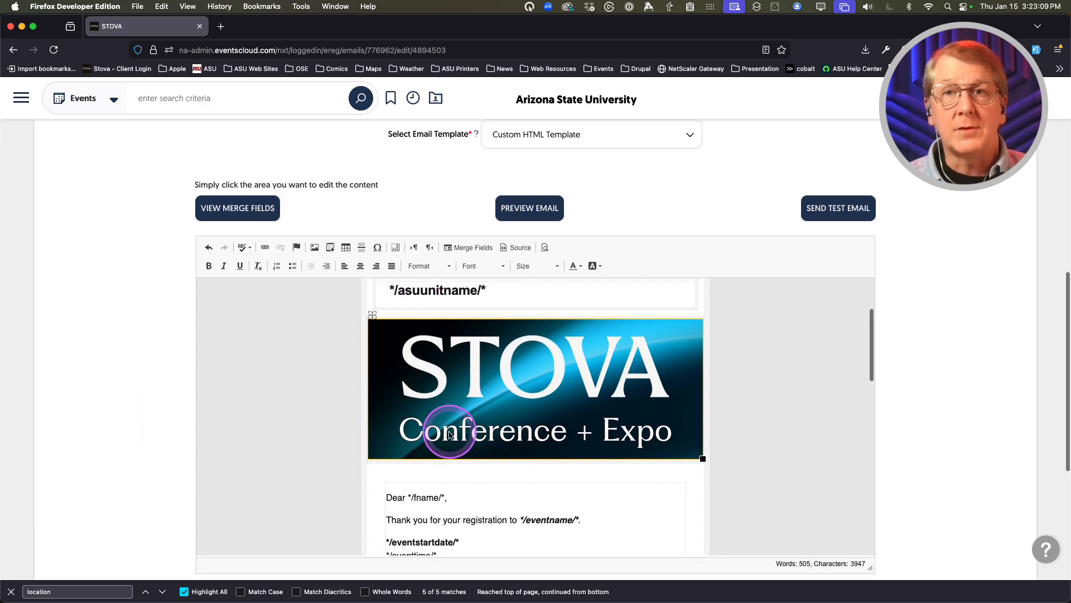
left_click(476, 446)
scroll(475, 446, "up", 3)
left_click(418, 355)
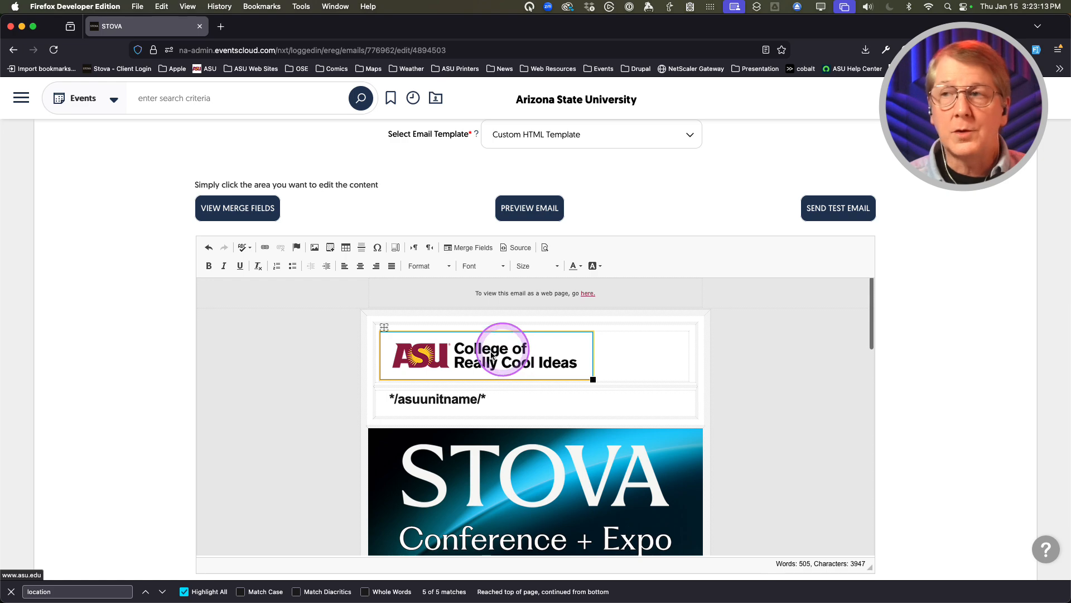
left_click(483, 422)
scroll(482, 422, "down", 2)
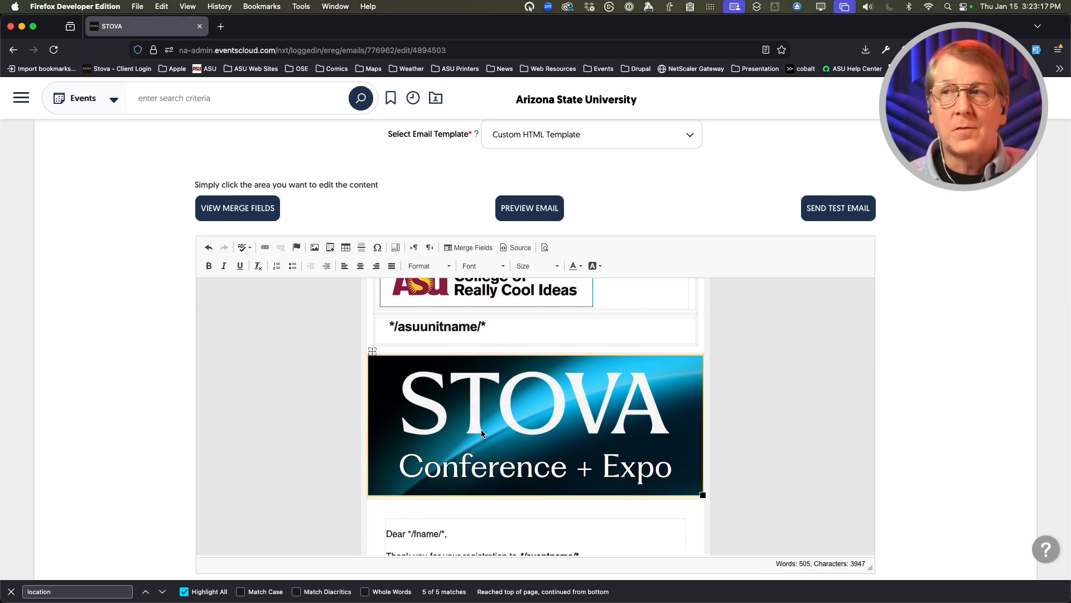
scroll(151, 406, "down", 5)
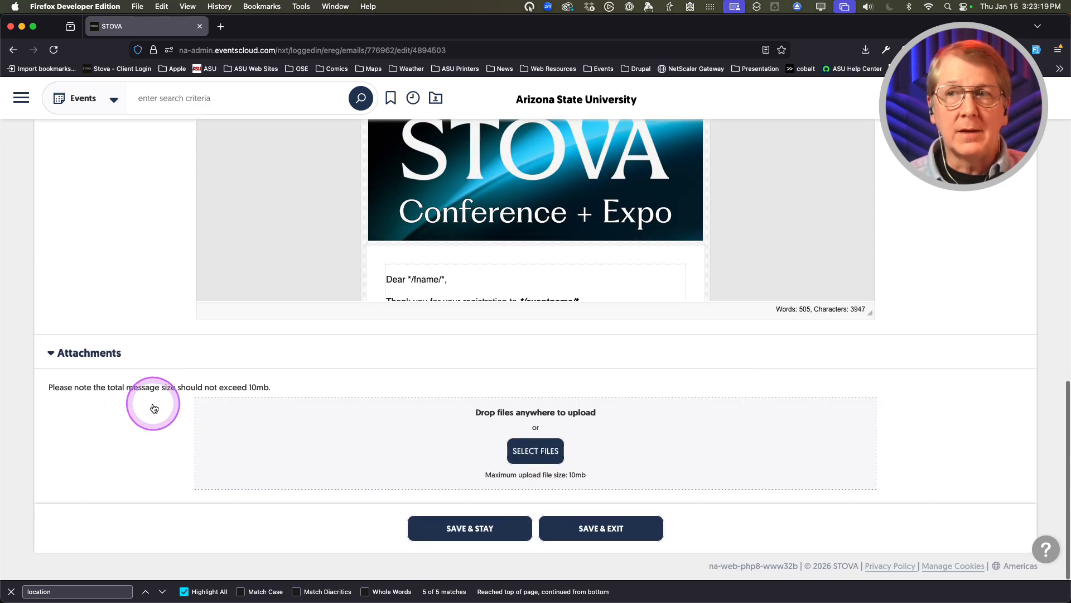
left_click(463, 532)
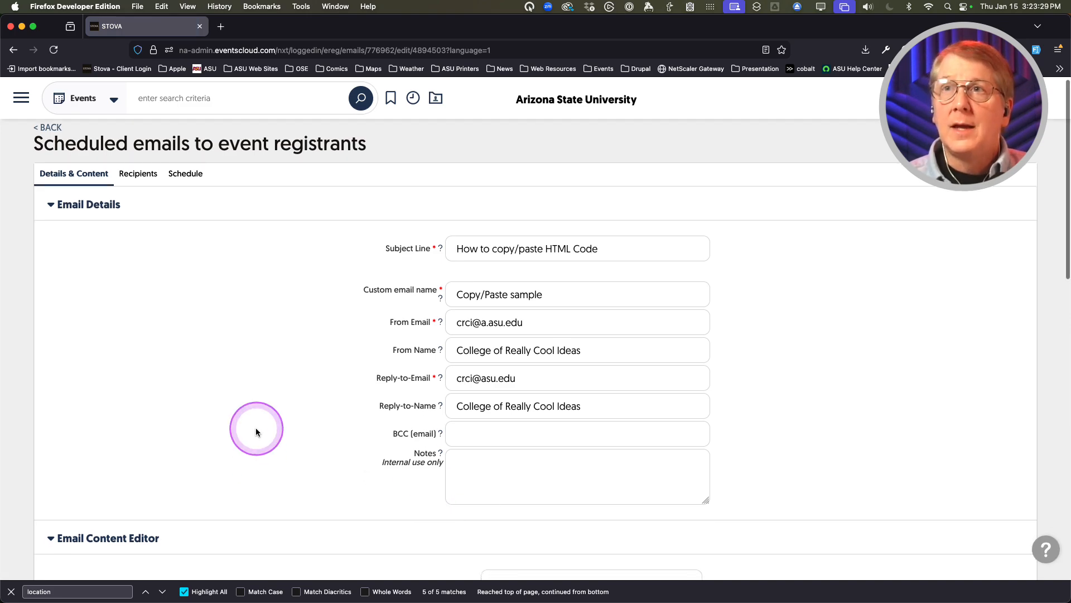
Return to the emails list and start creating a new email to event administrators
left_click(42, 132)
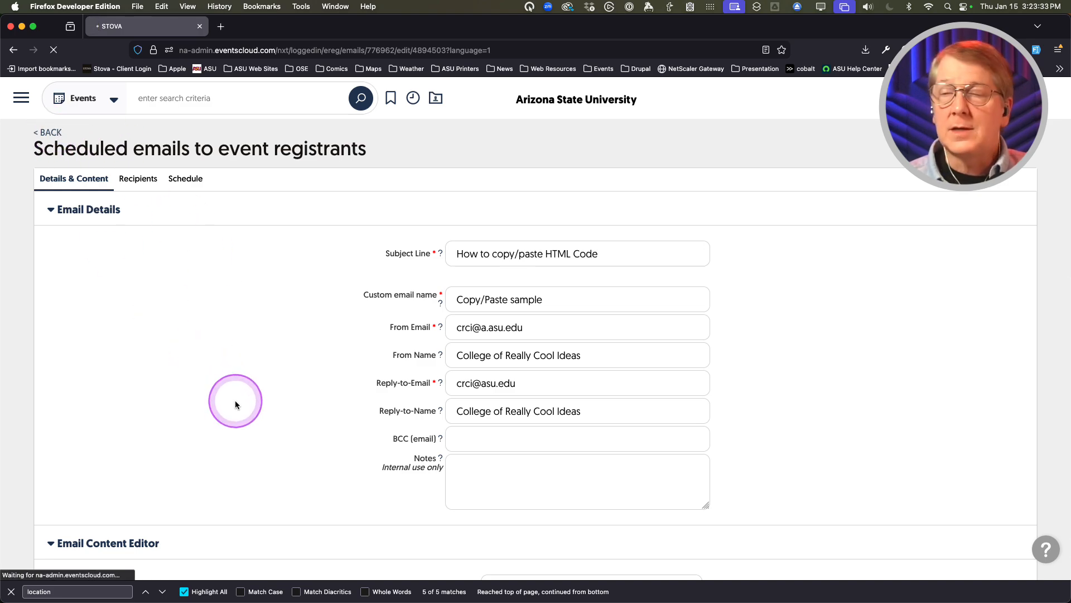
scroll(240, 401, "down", 3)
scroll(241, 401, "down", 5)
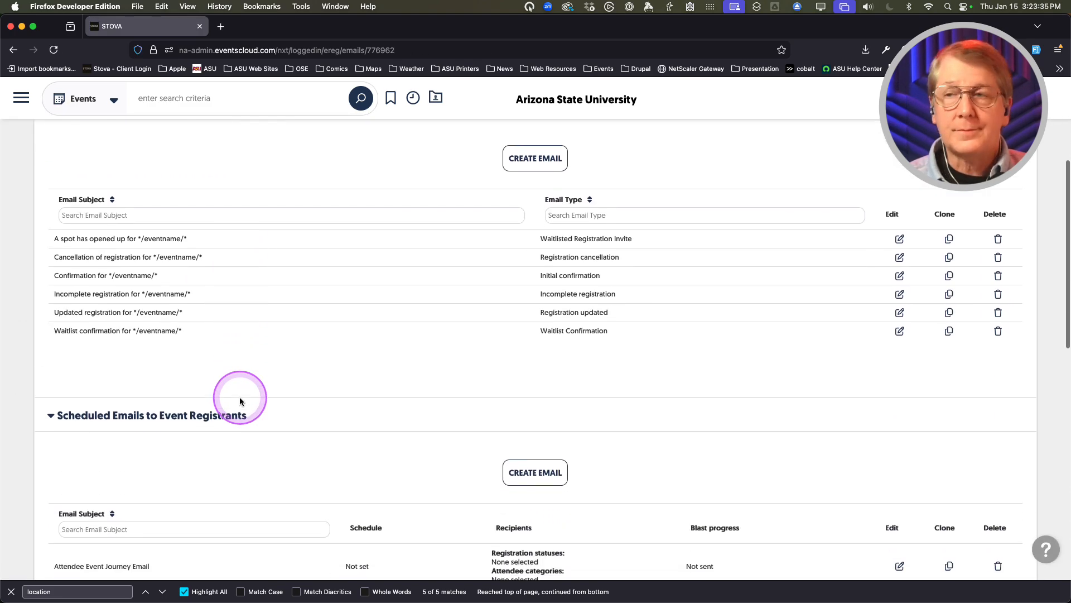
scroll(244, 401, "down", 5)
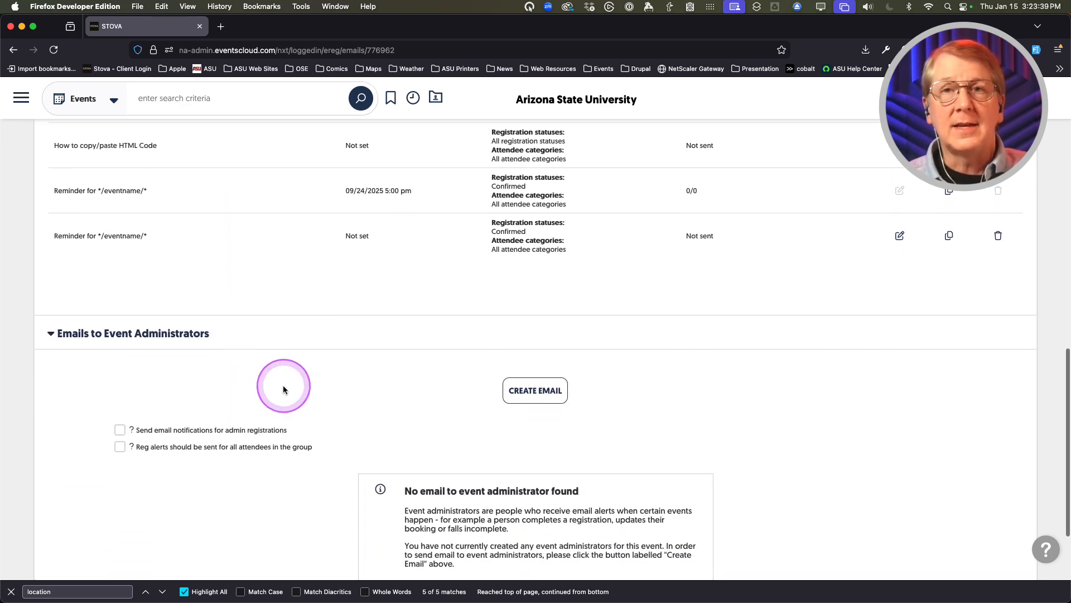
scroll(283, 384, "down", 1)
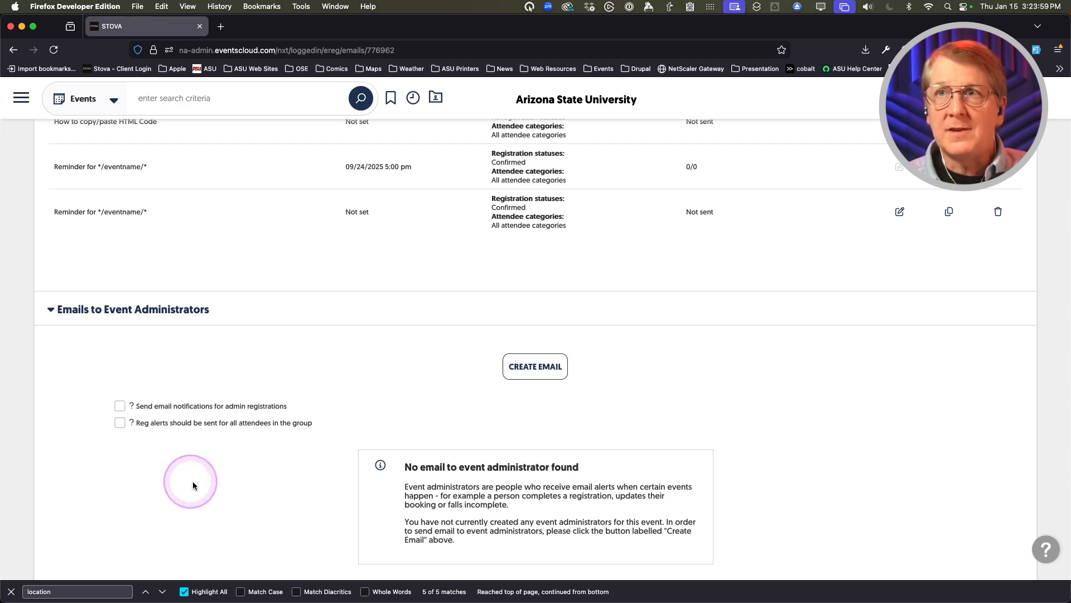
scroll(190, 484, "up", 6)
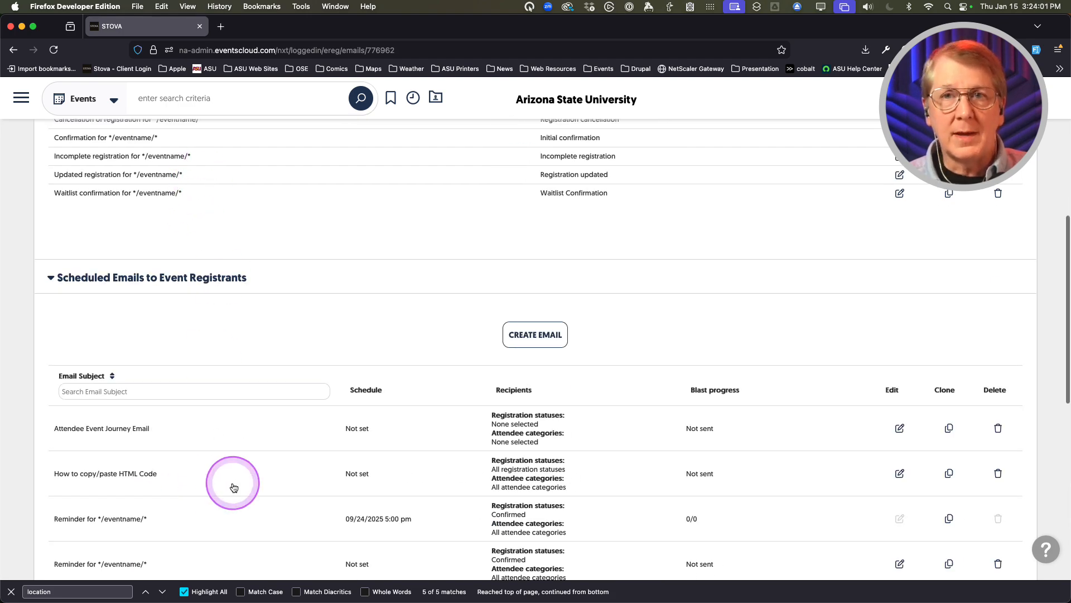
scroll(221, 505, "down", 7)
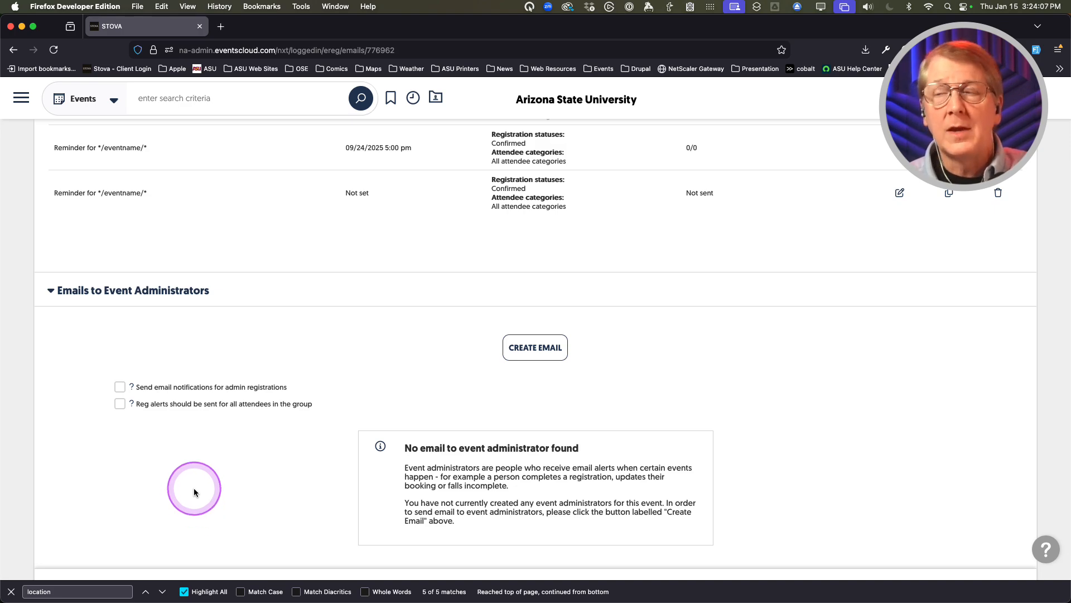
scroll(194, 493, "up", 1)
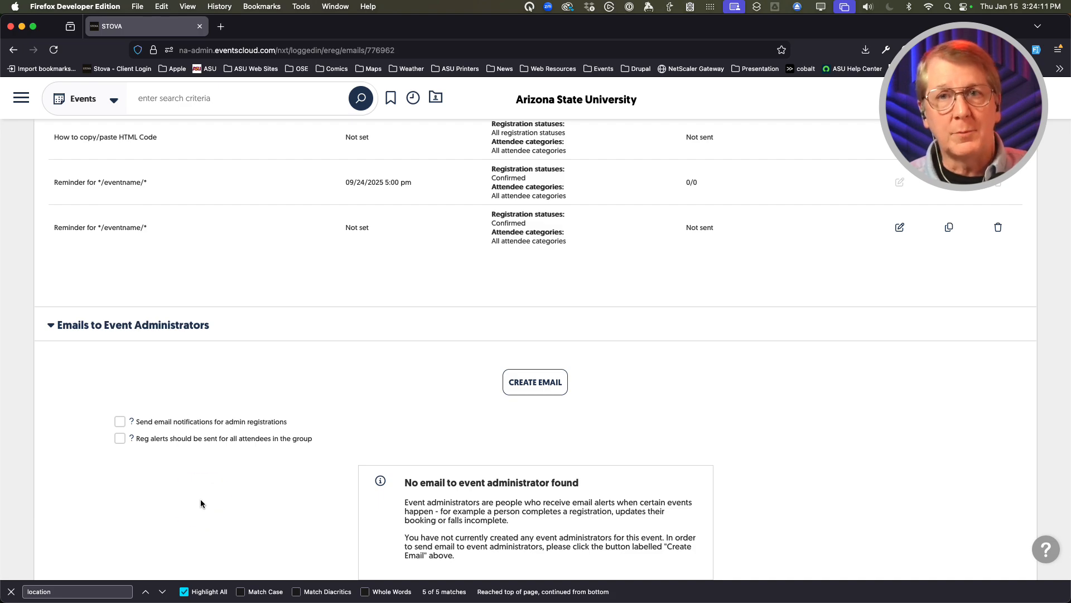
left_click(538, 385)
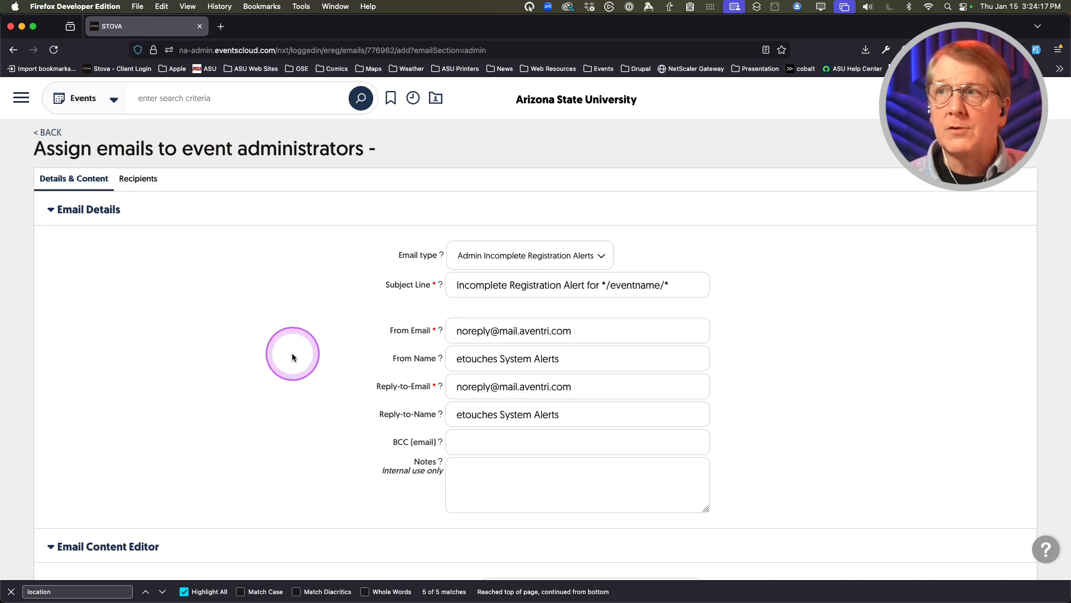
Set the new administrator email's type to Admin New Registration Alerts
scroll(293, 353, "down", 2)
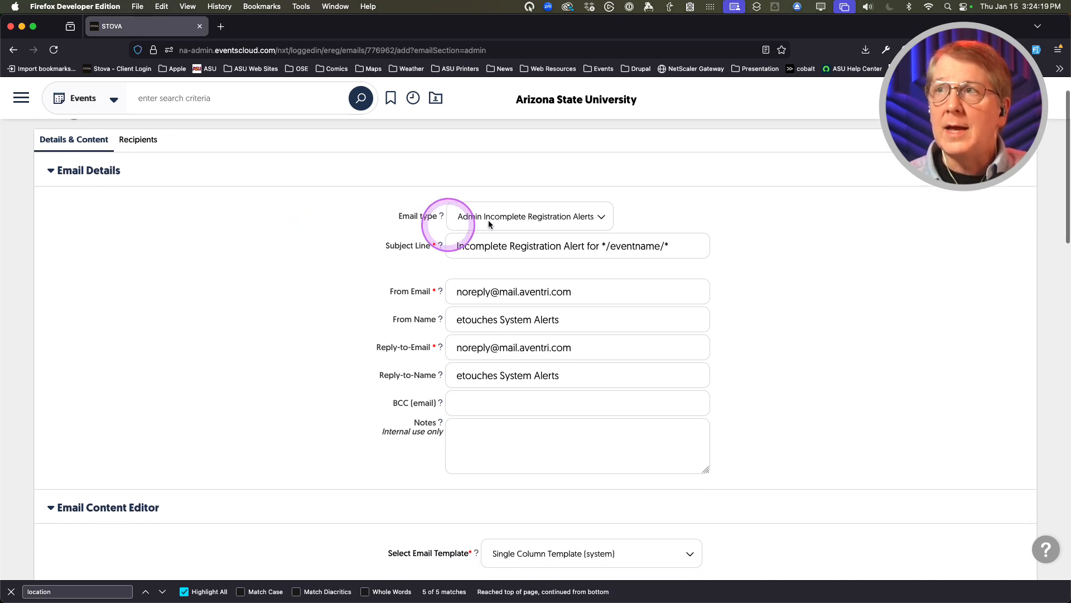
left_click(597, 218)
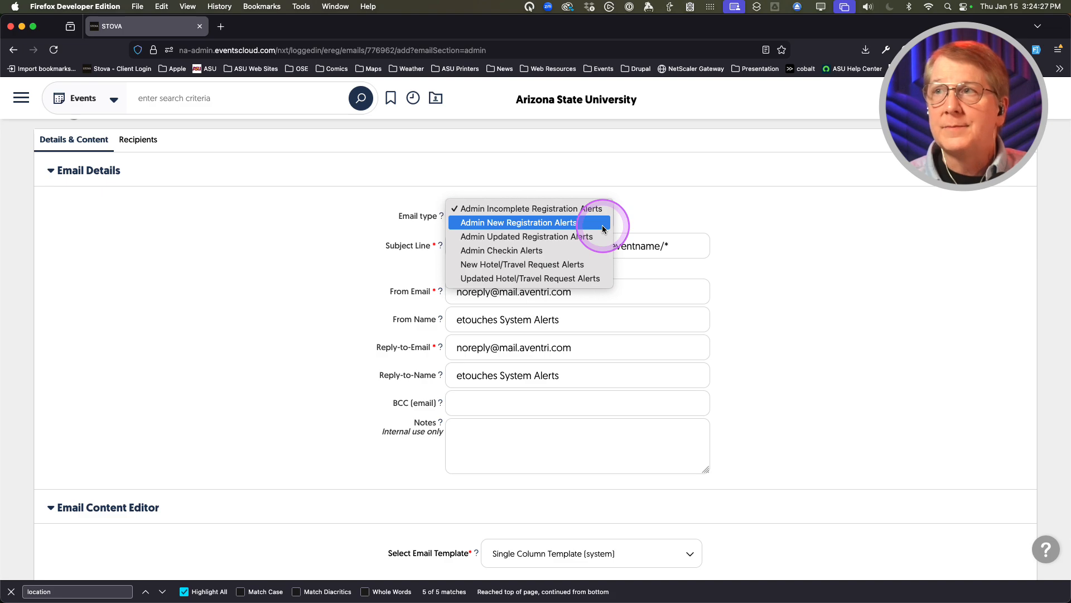
left_click(553, 223)
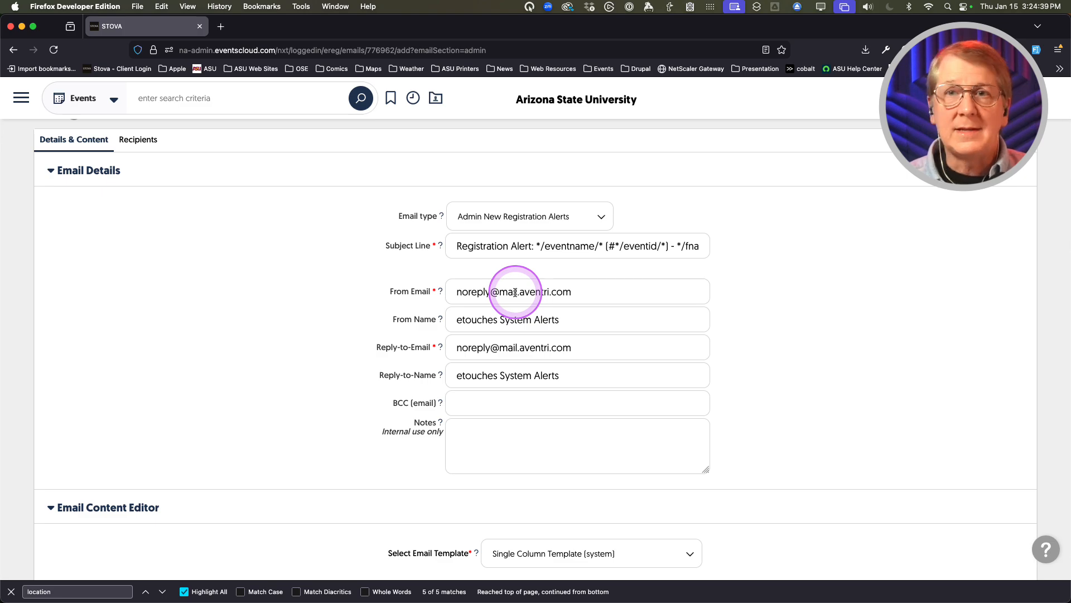
Replace the From Email and Reply-to-Email with the college's own sender addresses, trimming the reply address to the asu.edu domain
left_click(583, 295)
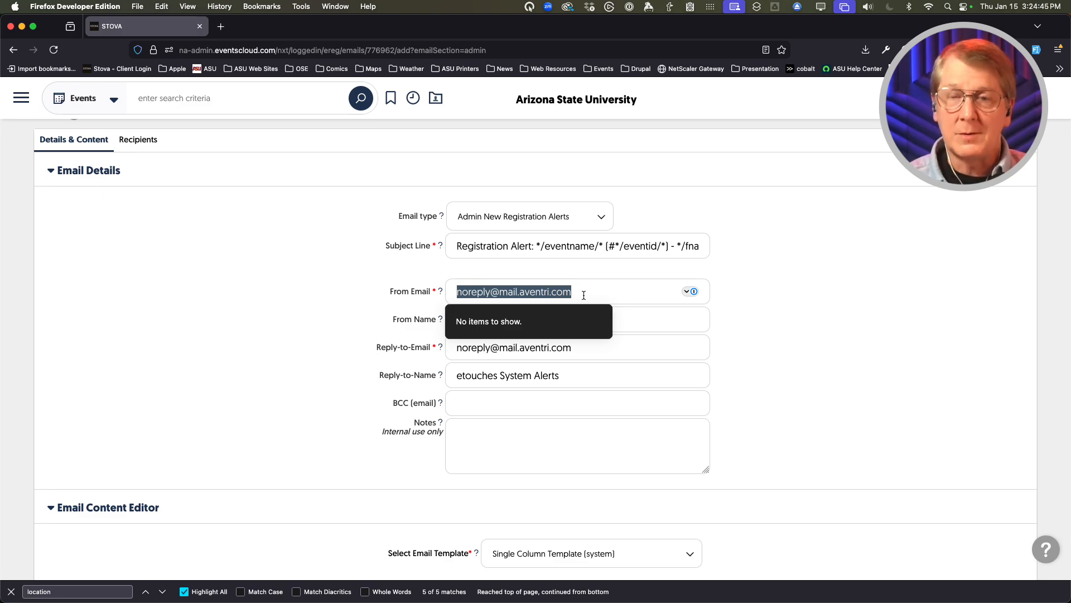
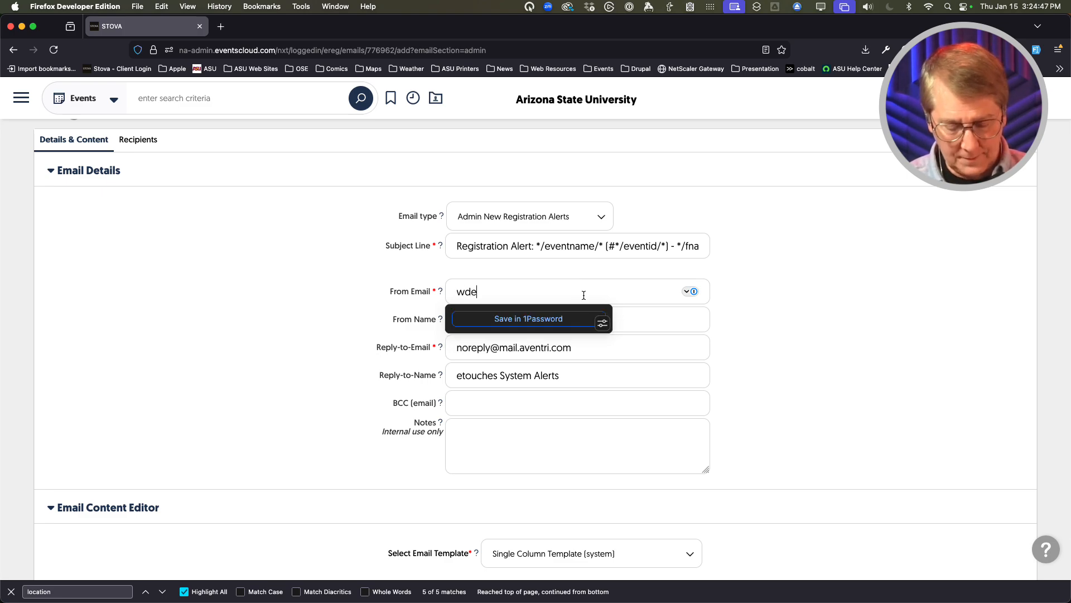
key("Tab")
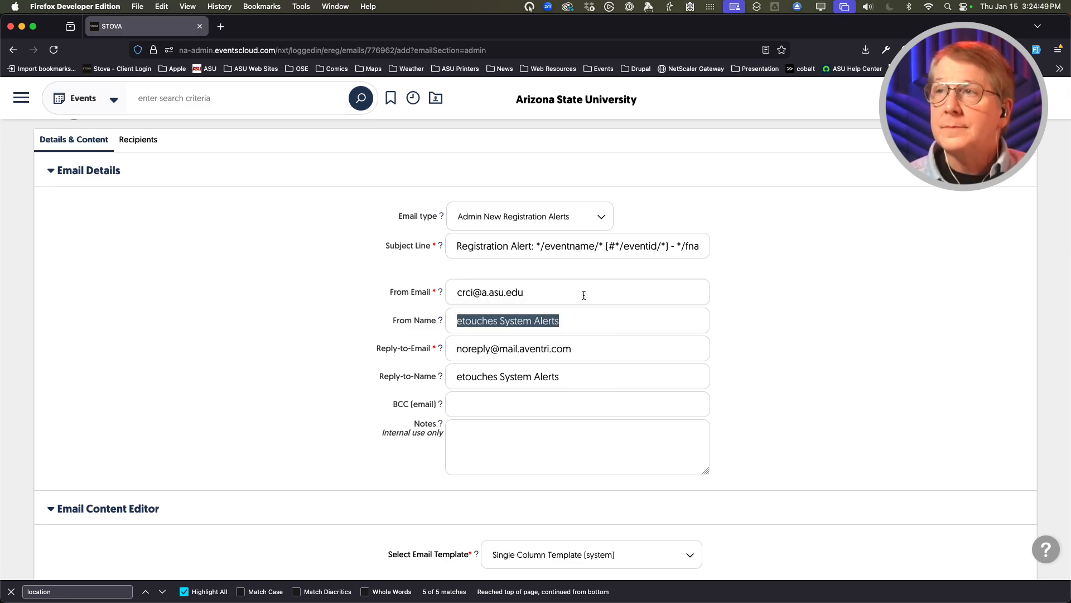
triple_click(524, 351)
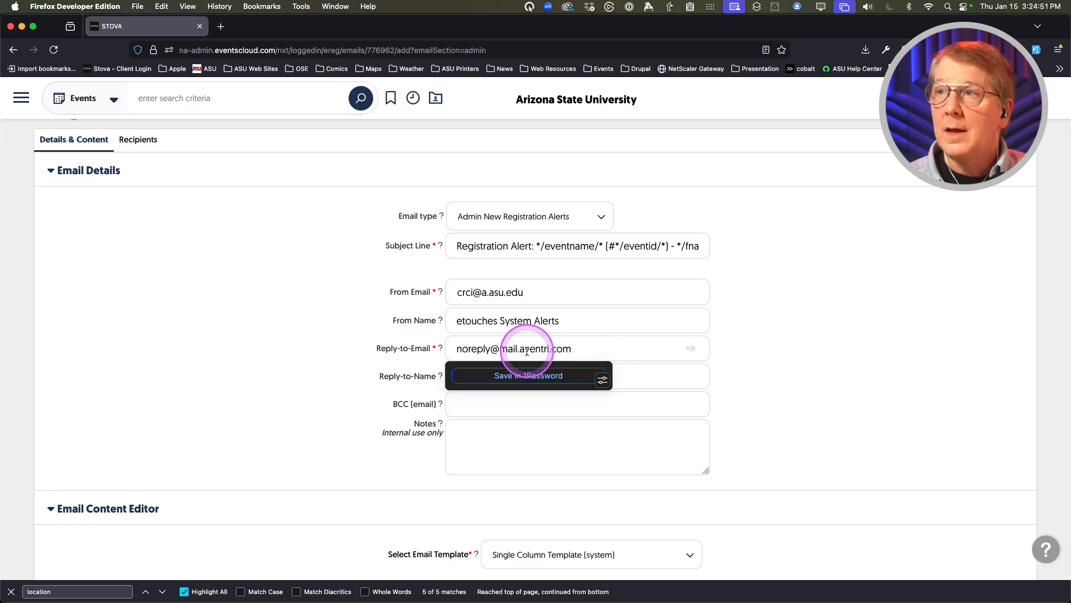
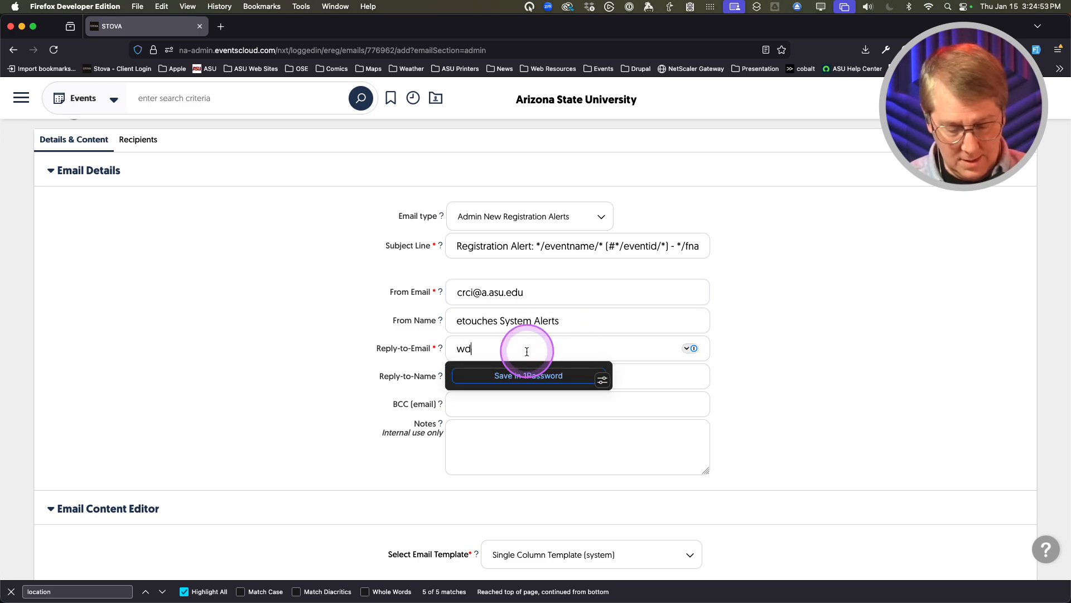
left_click(489, 349)
key("BackSpace")
key("BackSpace")
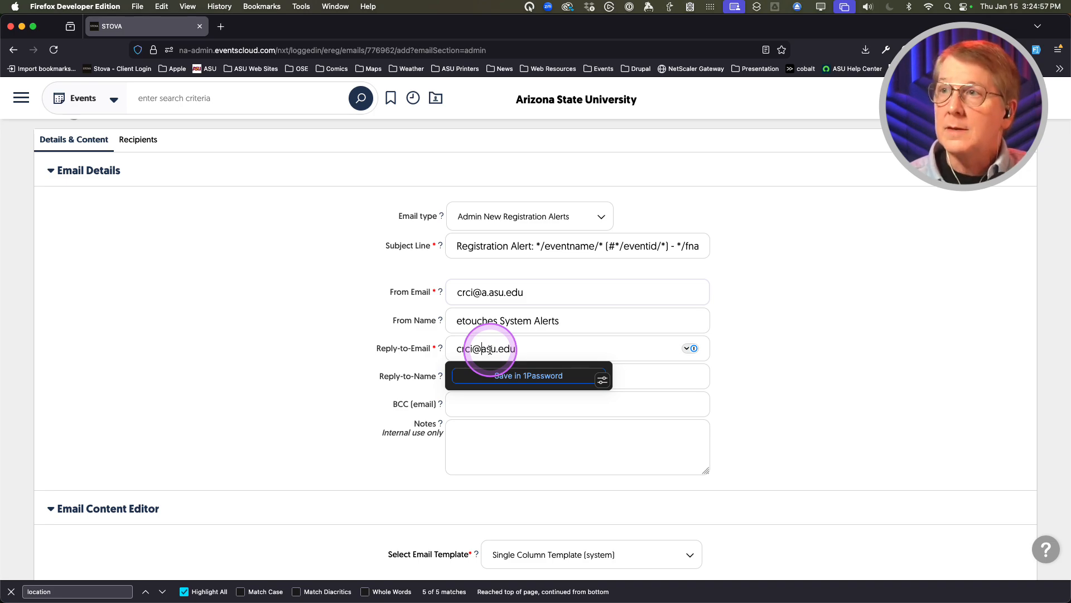
Set both the From Name and the Reply-to-Name to "College of Really Cool Ideas"
triple_click(516, 321)
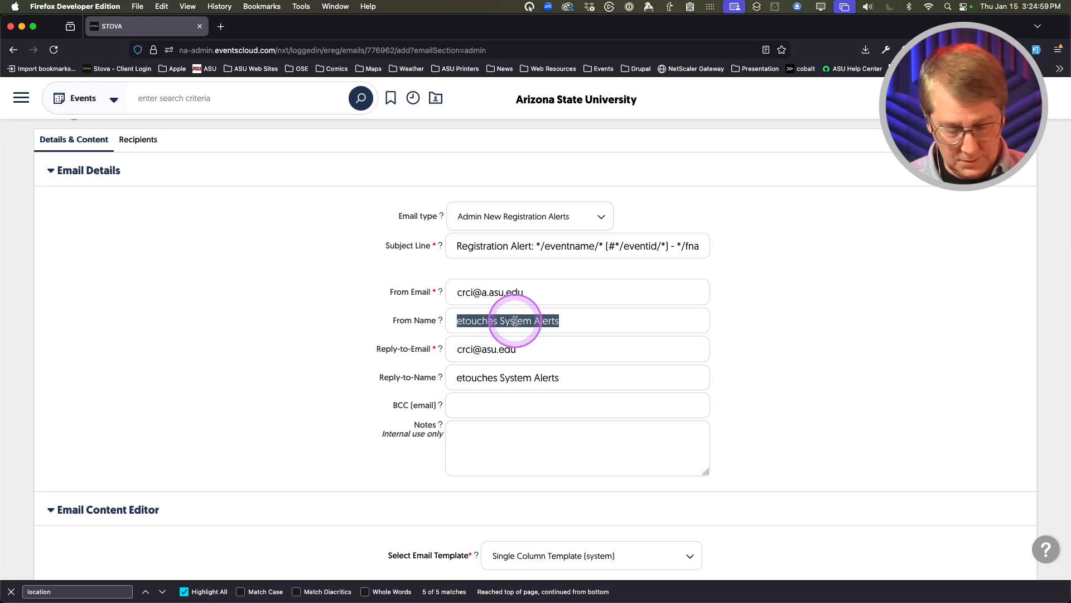
type("wcr")
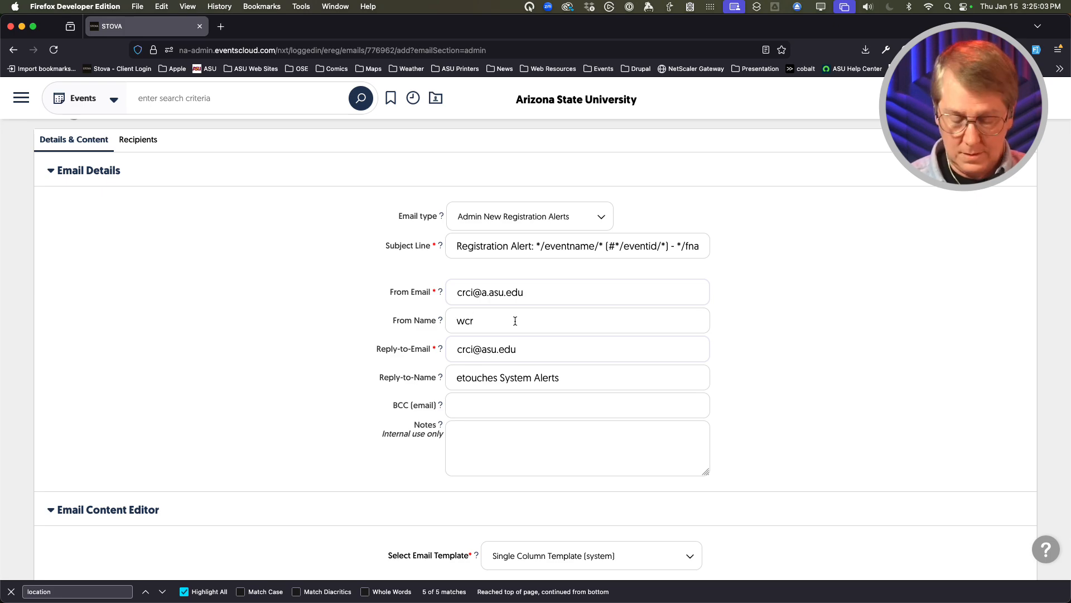
type("icici")
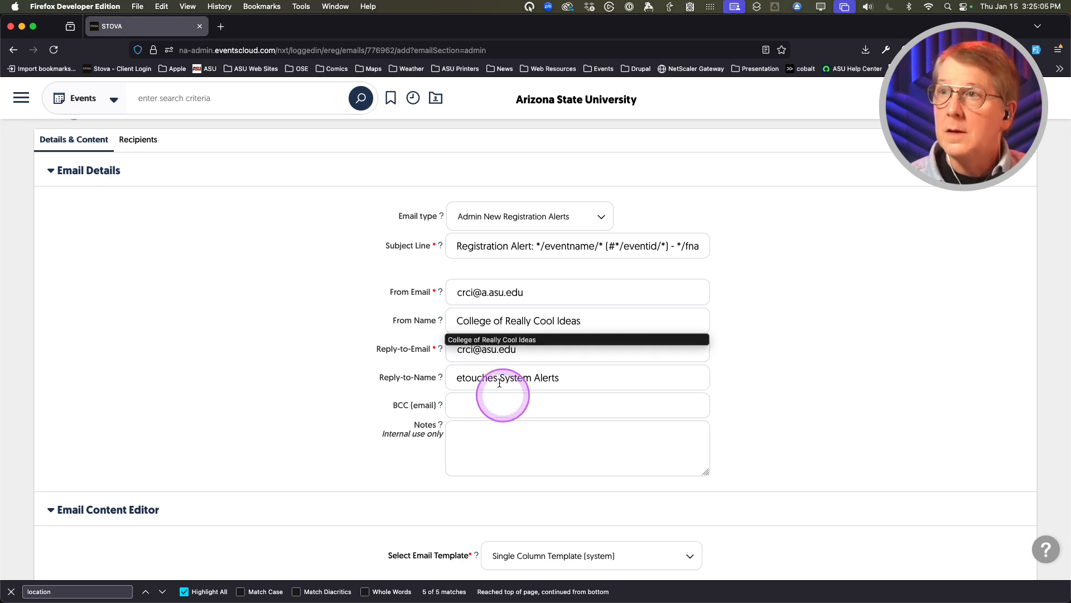
triple_click(505, 318)
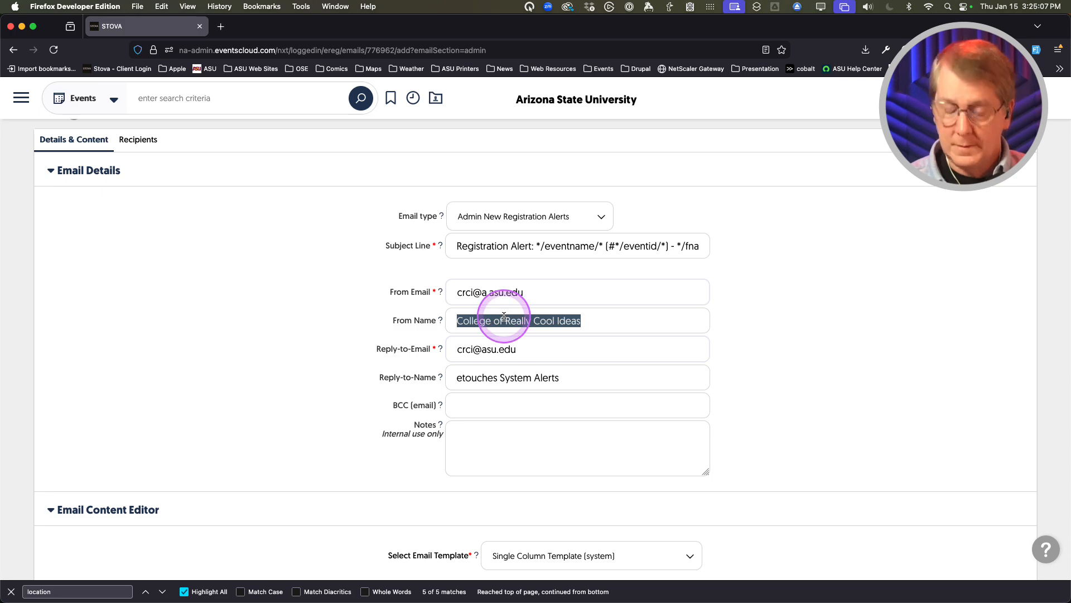
key("super+c")
triple_click(567, 377)
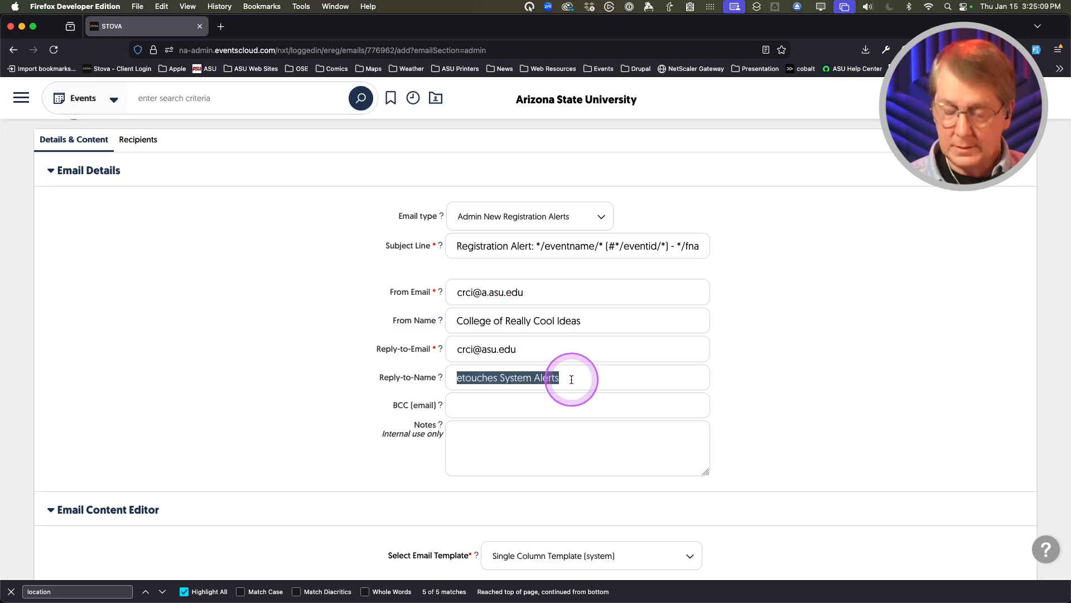
key("super+v")
Review the default registration alert content, then save the email and stay on the page
scroll(290, 359, "down", 4)
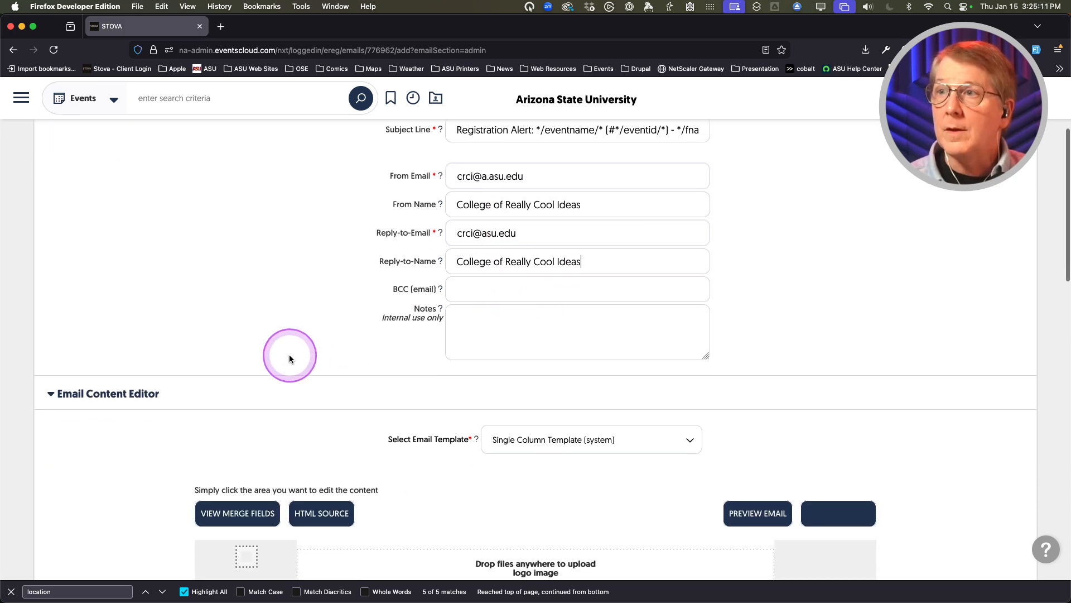
scroll(154, 358, "down", 6)
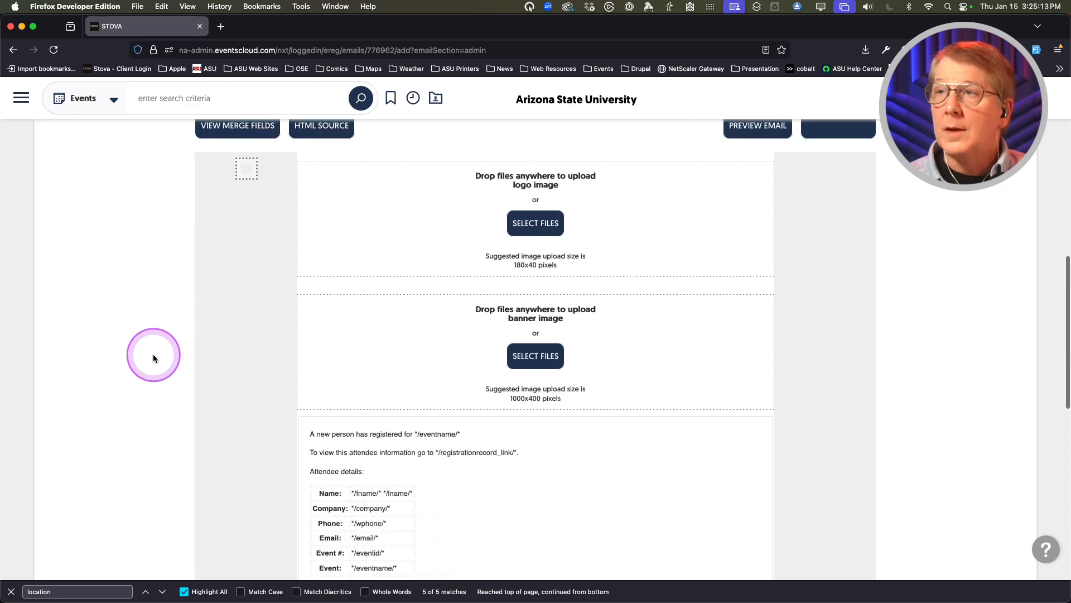
scroll(153, 357, "up", 1)
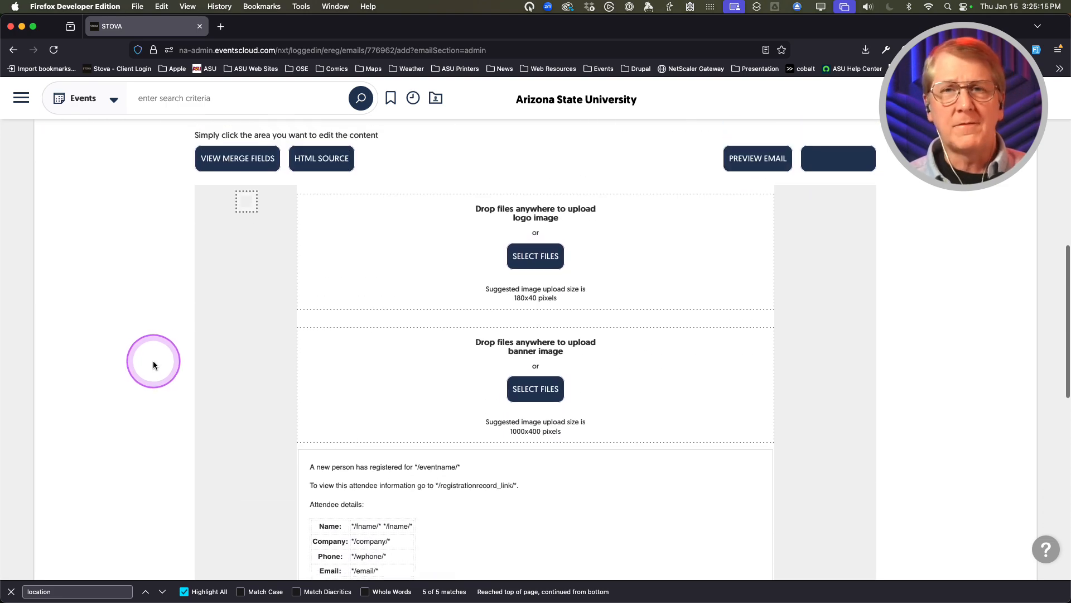
scroll(154, 366, "down", 3)
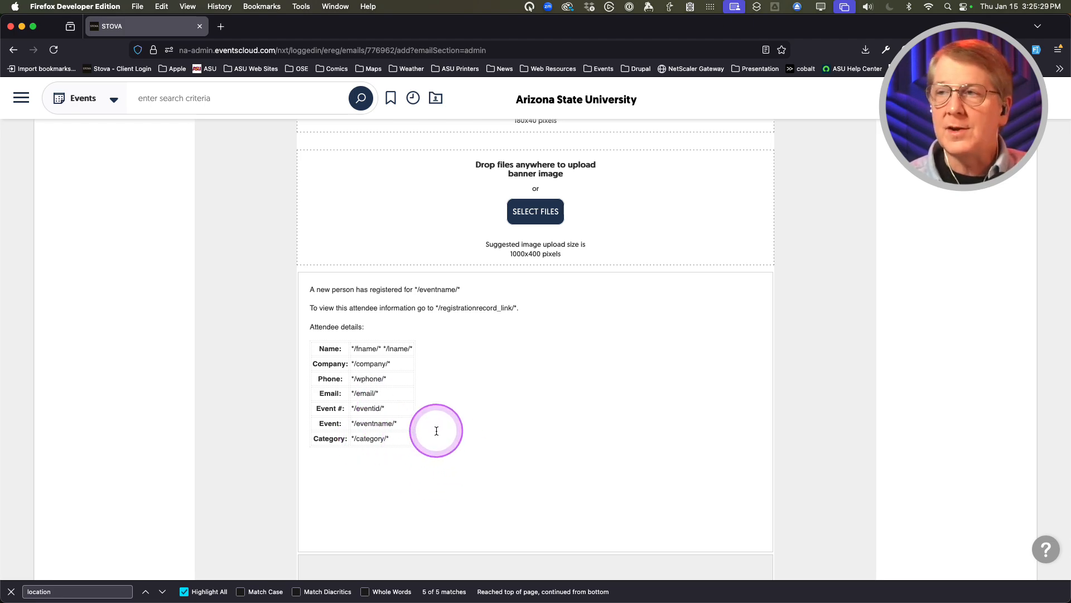
scroll(436, 431, "down", 10)
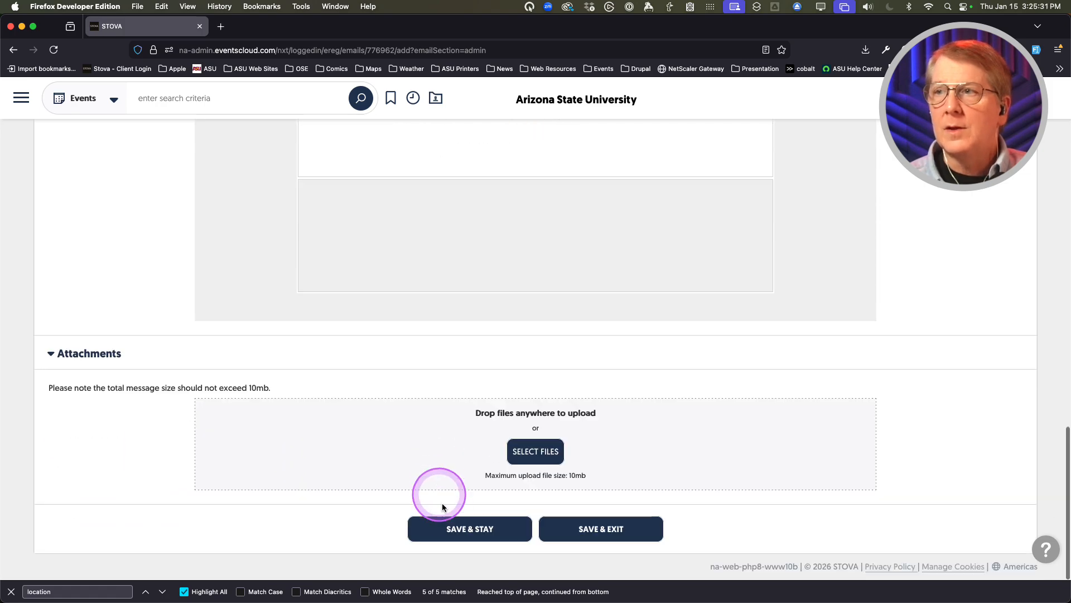
left_click(455, 527)
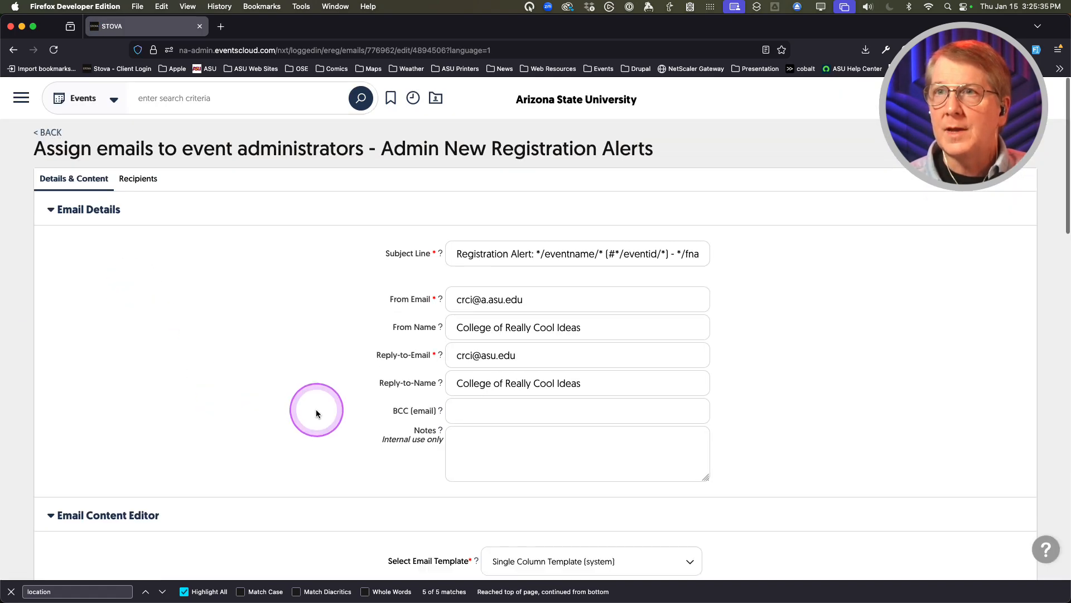
On the recipients page, add an administrator's email address with the rule All registrations and save
scroll(316, 410, "down", 3)
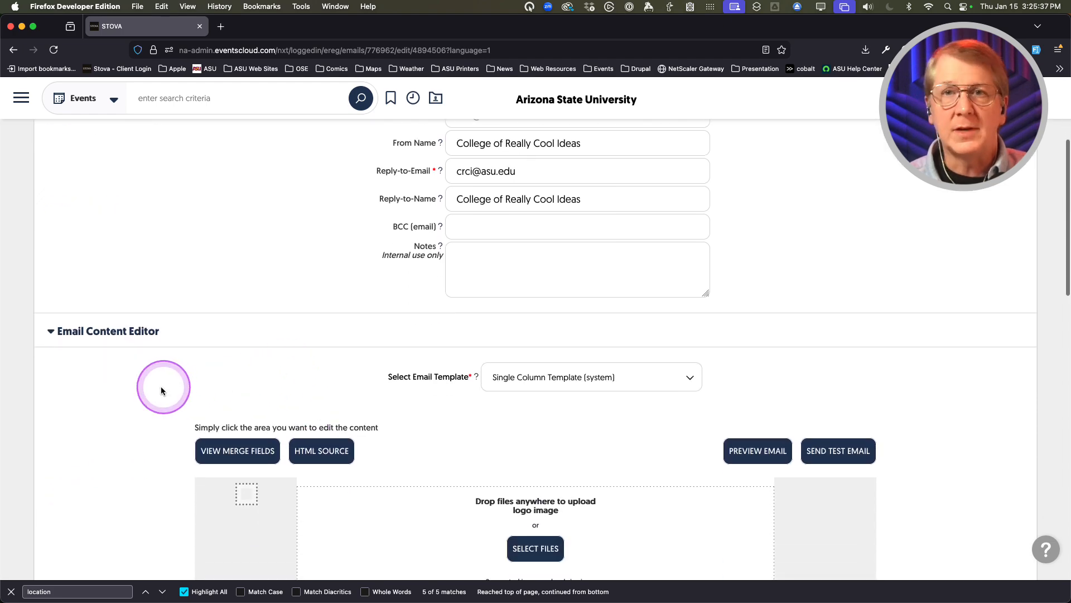
scroll(164, 389, "up", 3)
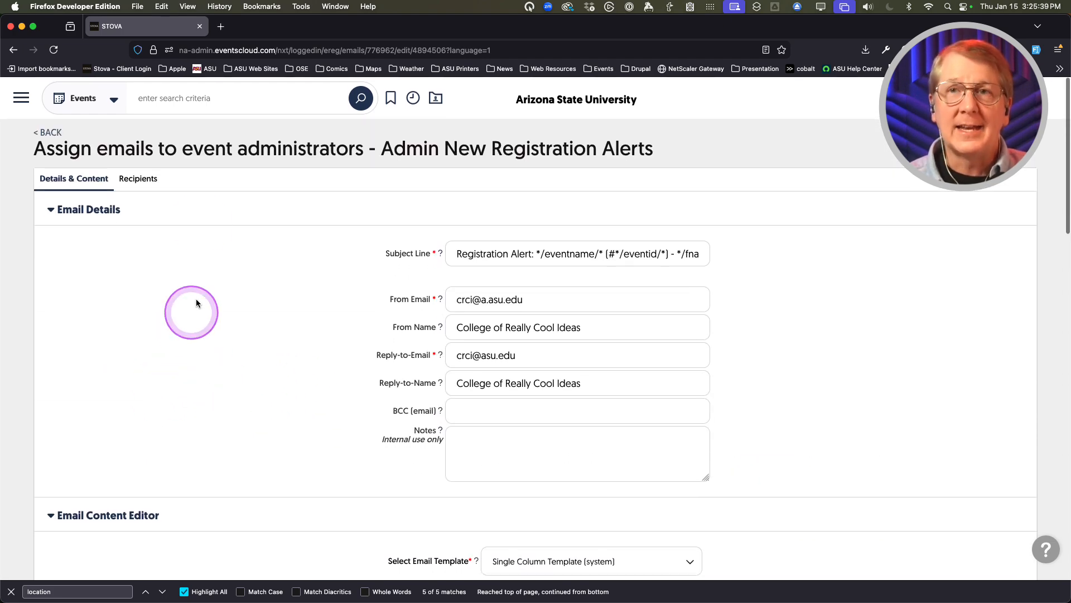
left_click(140, 182)
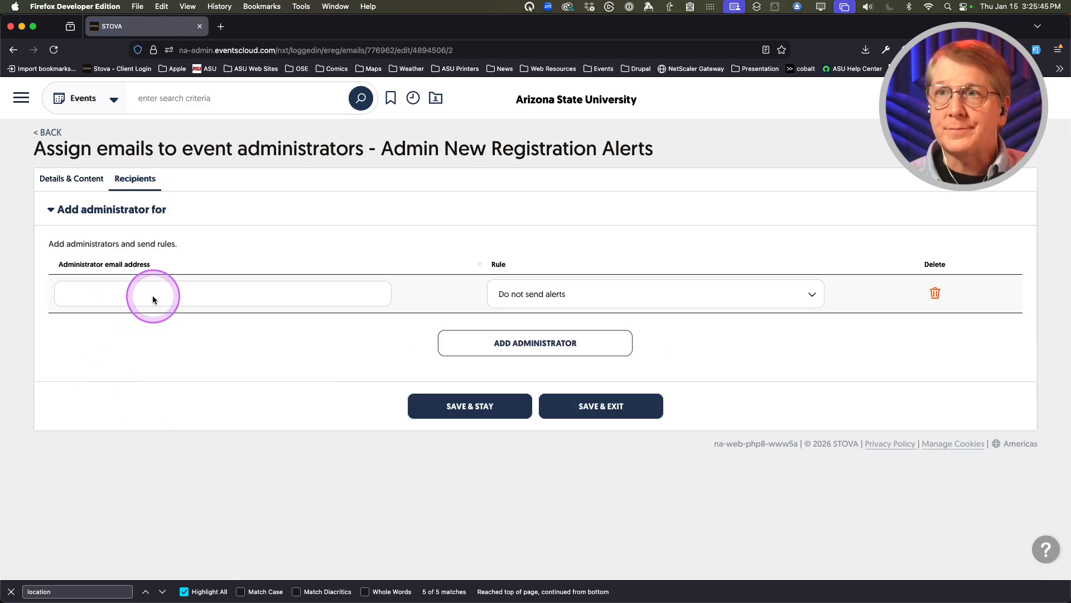
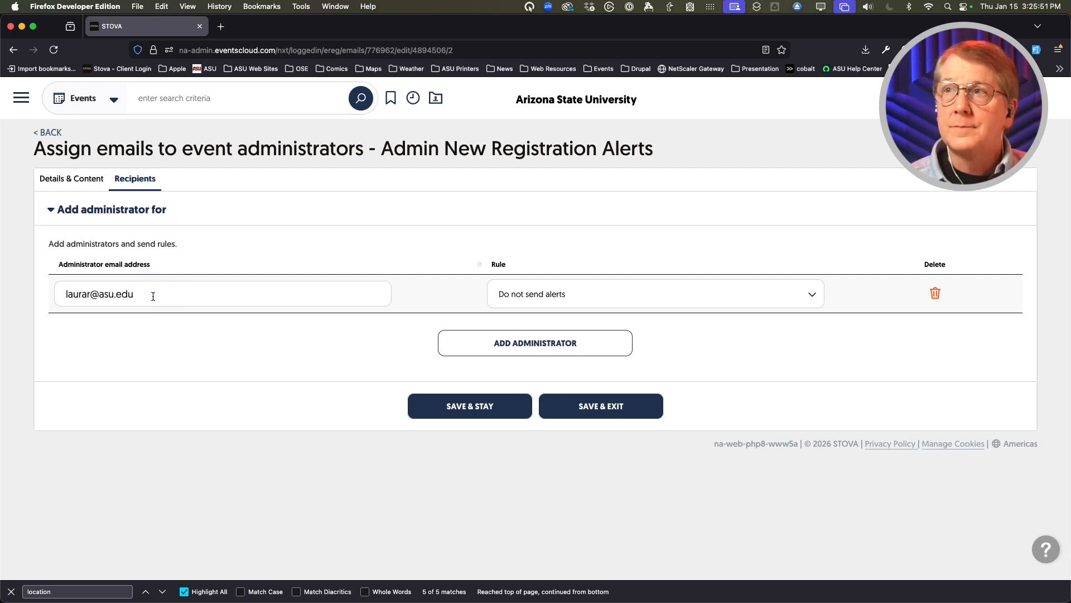
left_click(812, 295)
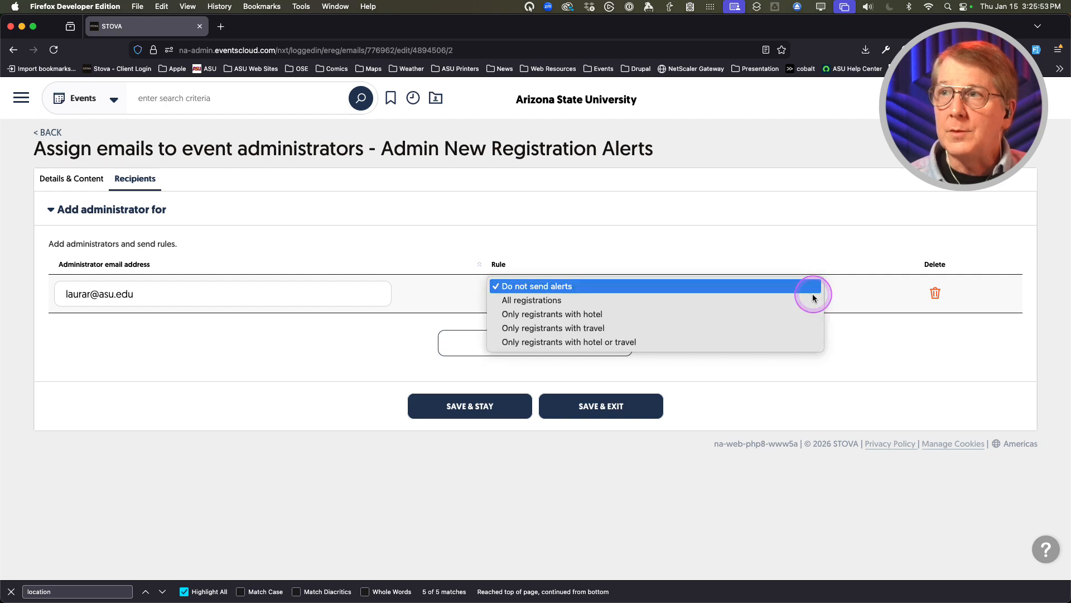
left_click(637, 302)
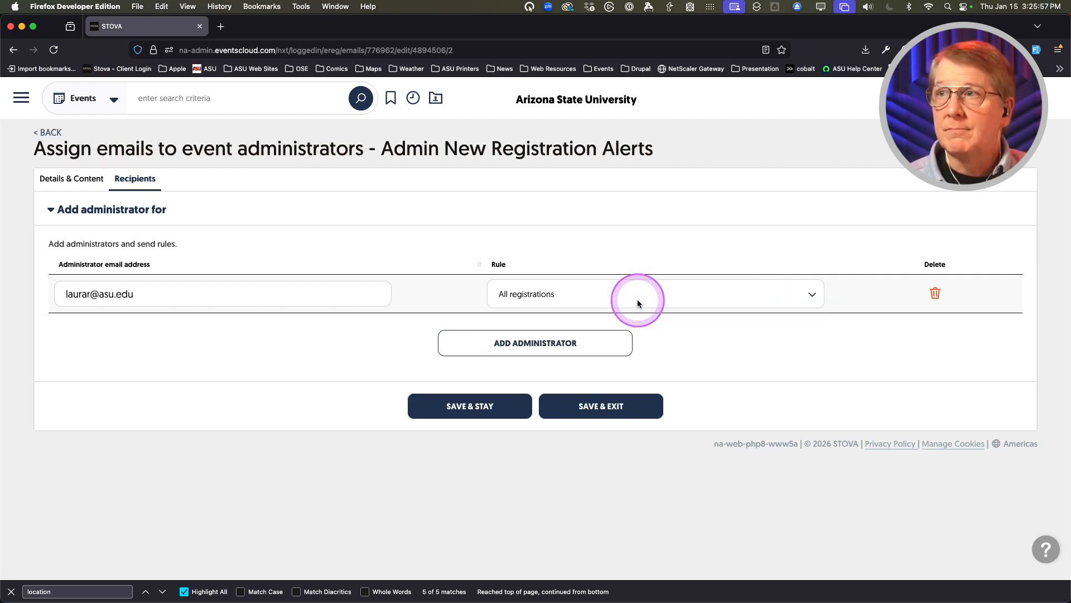
left_click(424, 406)
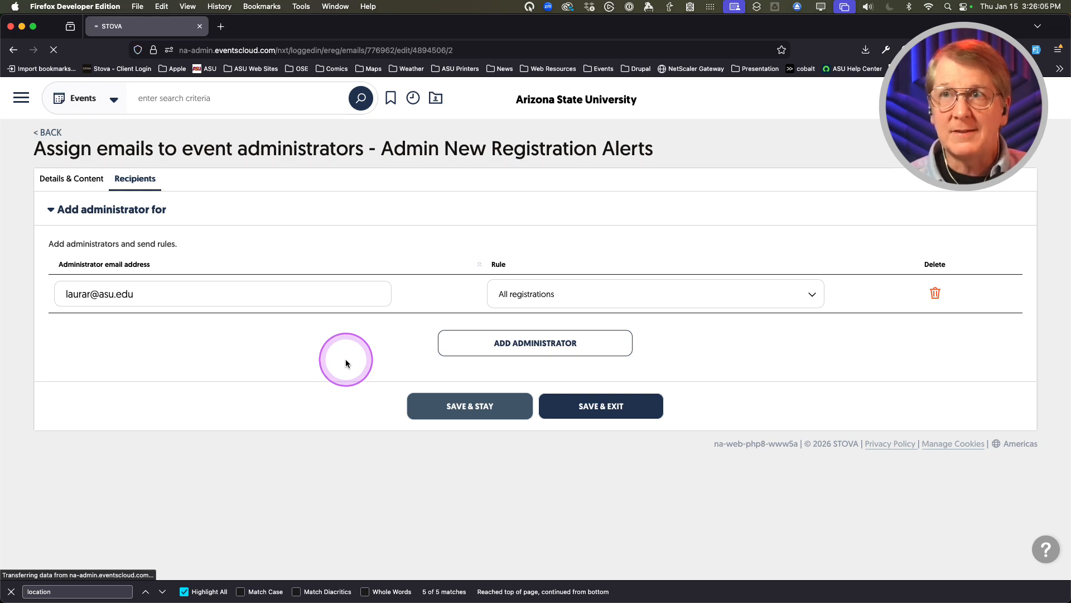
Add a second administrator's email address with the rule All registrations, save, and exit to the emails list
left_click(490, 343)
left_click(305, 338)
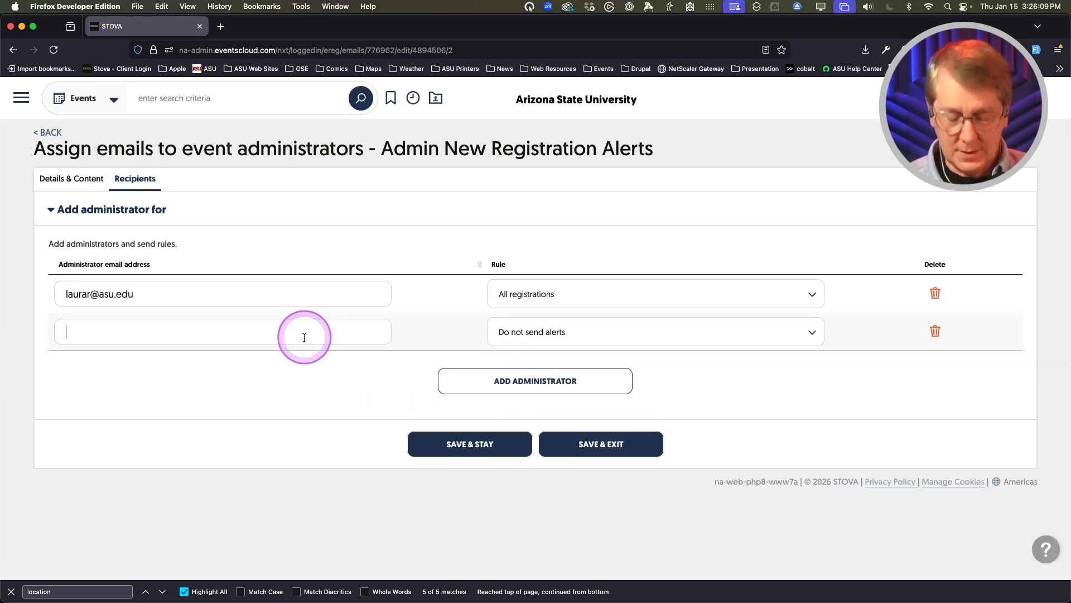
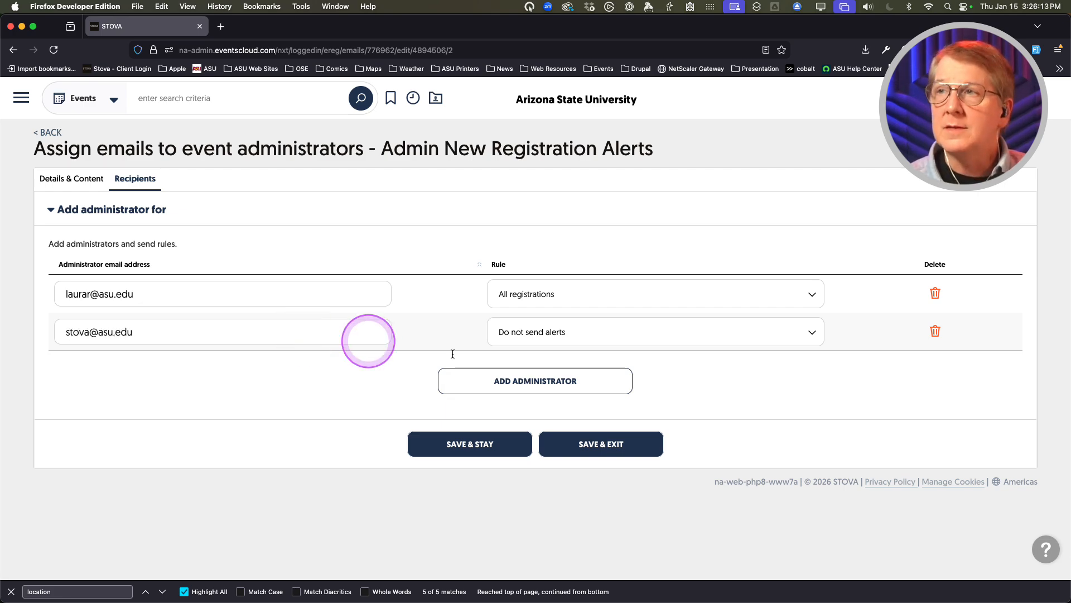
left_click(749, 339)
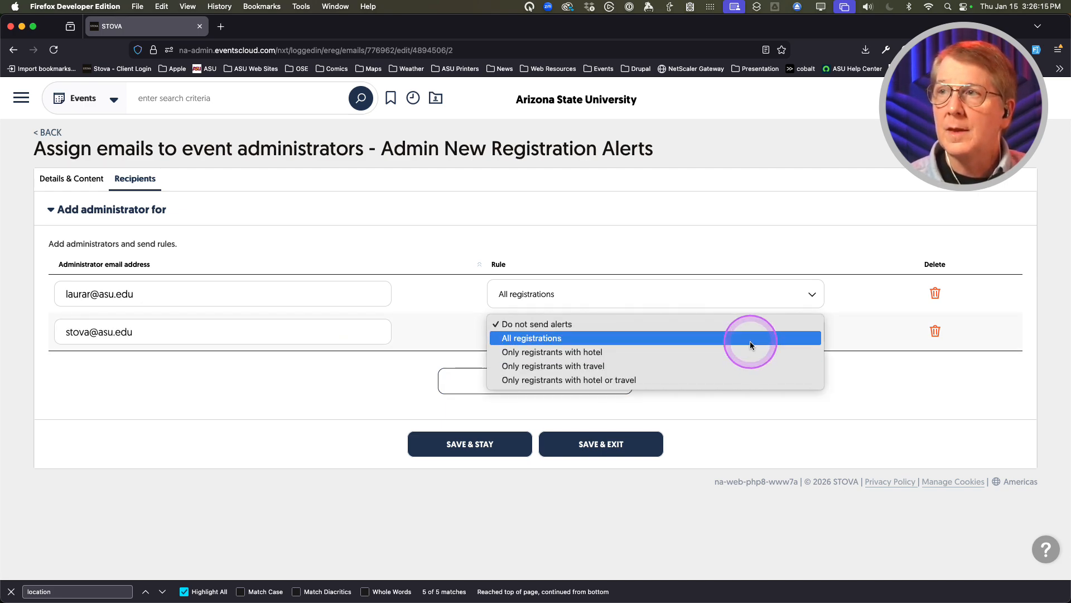
left_click(748, 338)
left_click(446, 444)
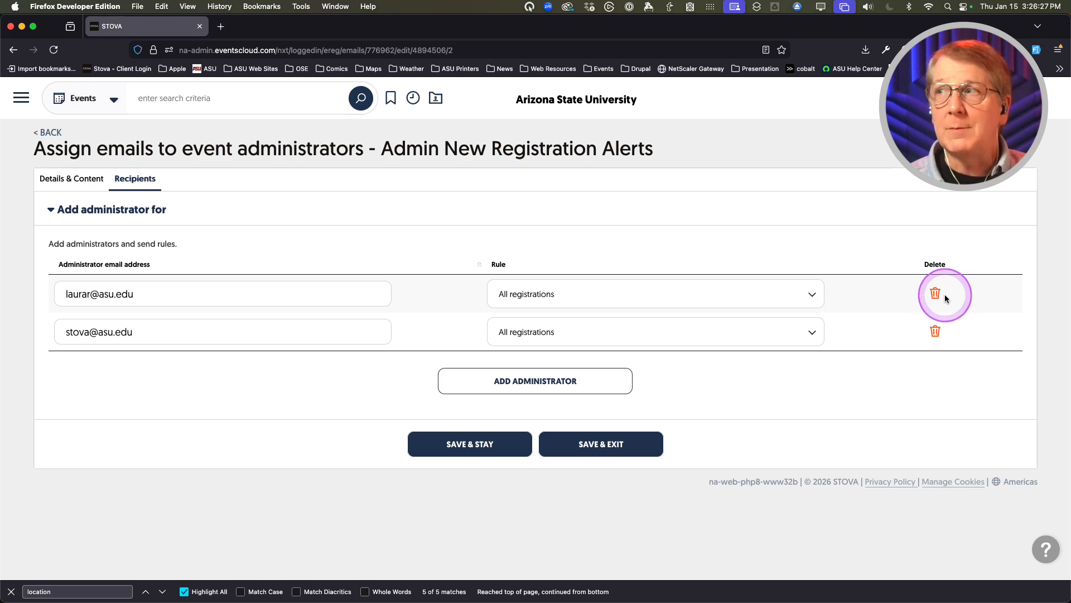
left_click(618, 449)
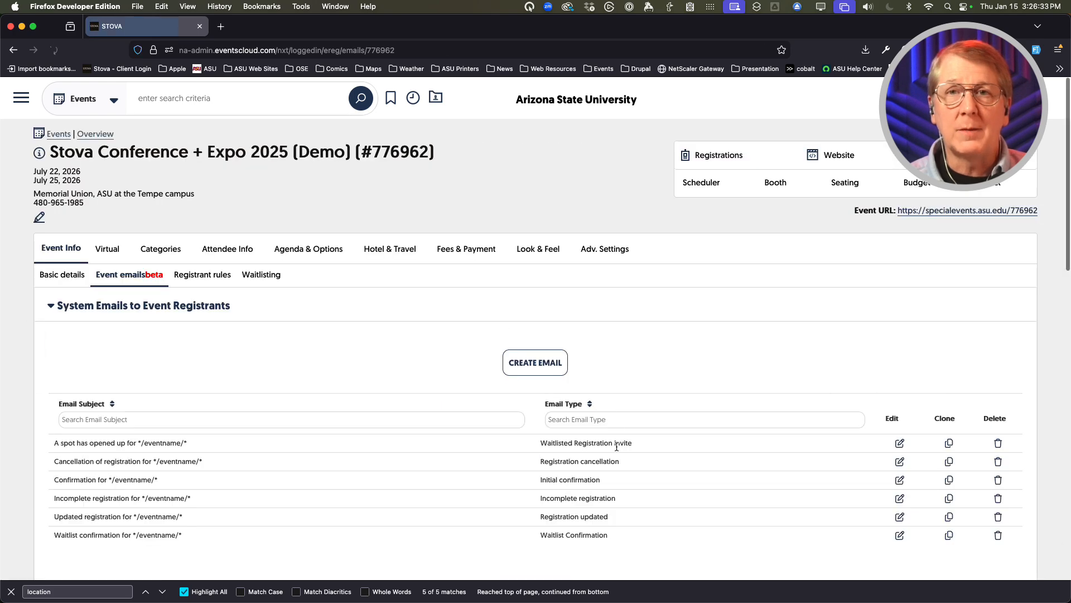
Review the system, scheduled and administrator email lists on the event emails page
scroll(498, 440, "down", 15)
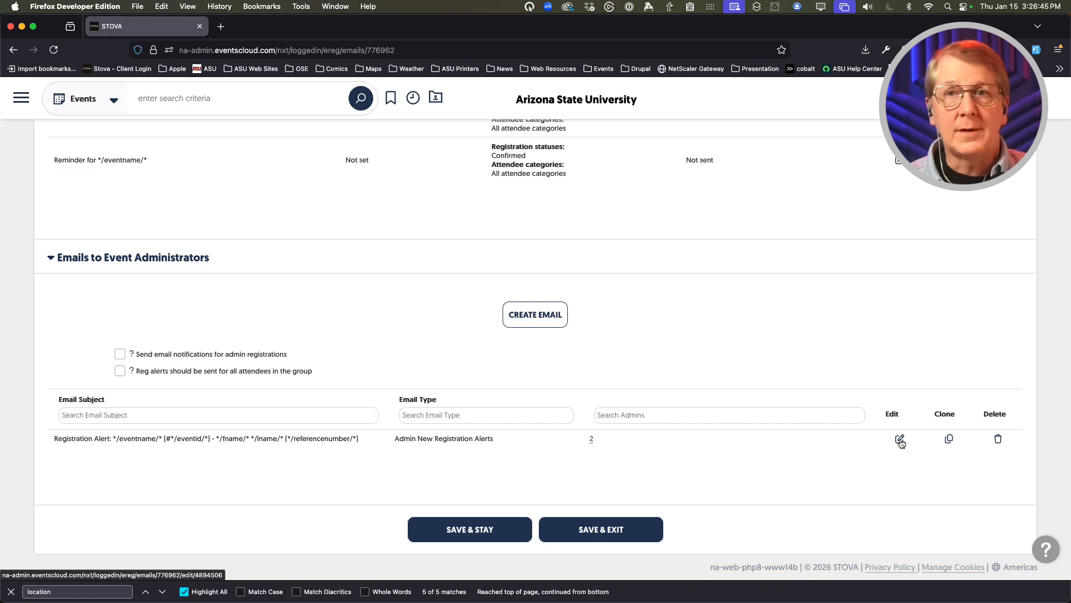
left_click(949, 442)
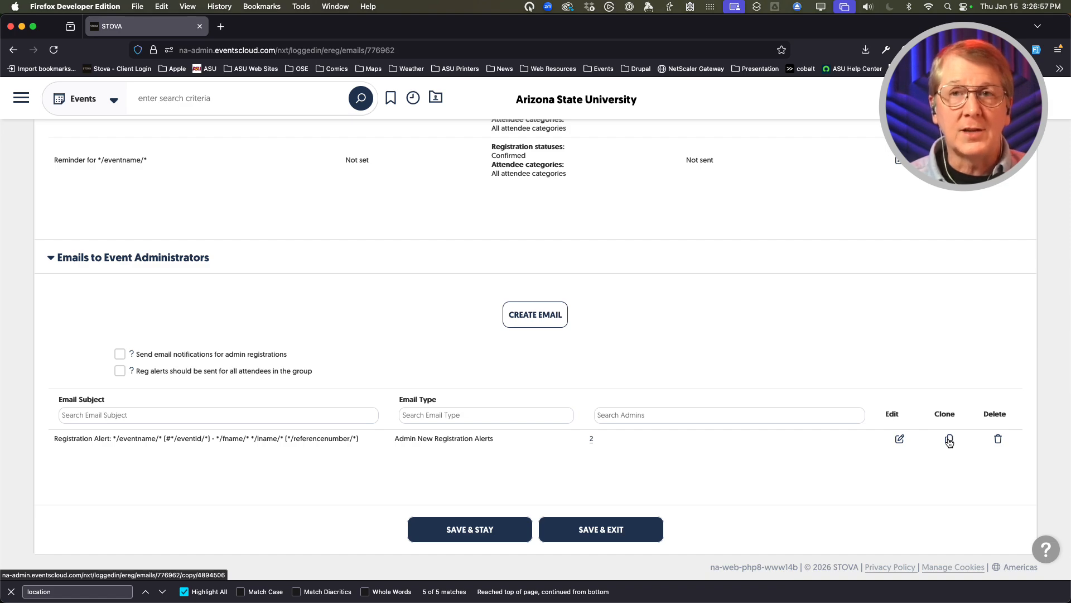
left_click(272, 485)
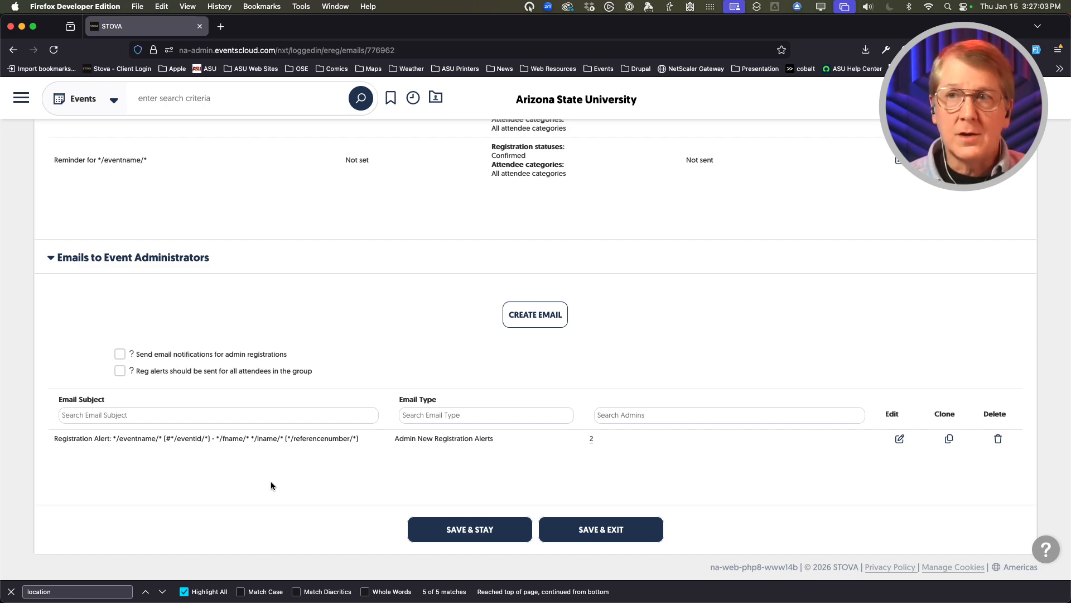
left_click(257, 482)
left_click(187, 356)
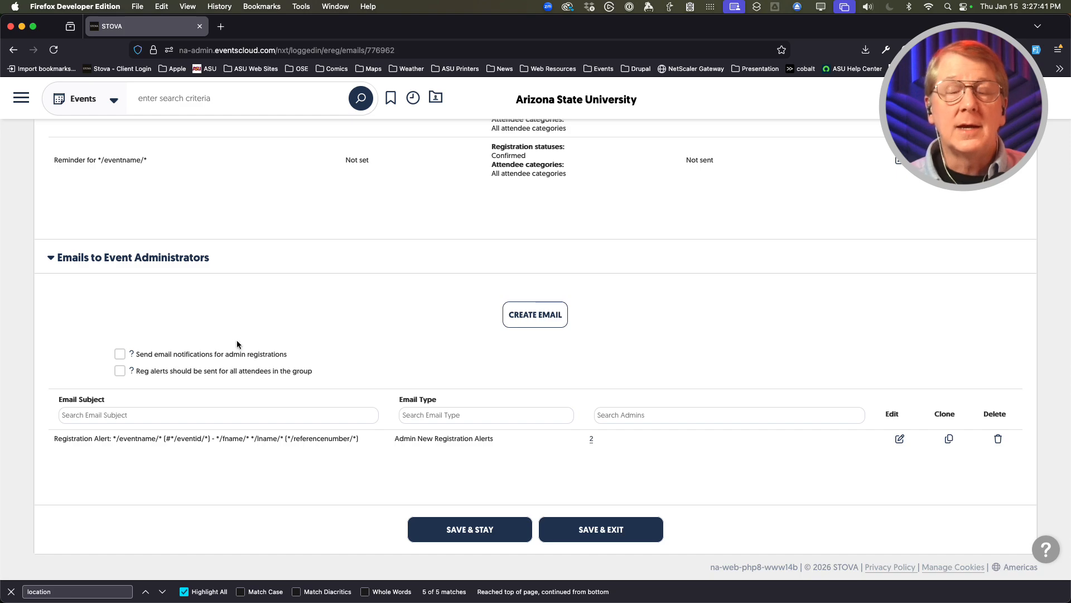
scroll(172, 415, "up", 6)
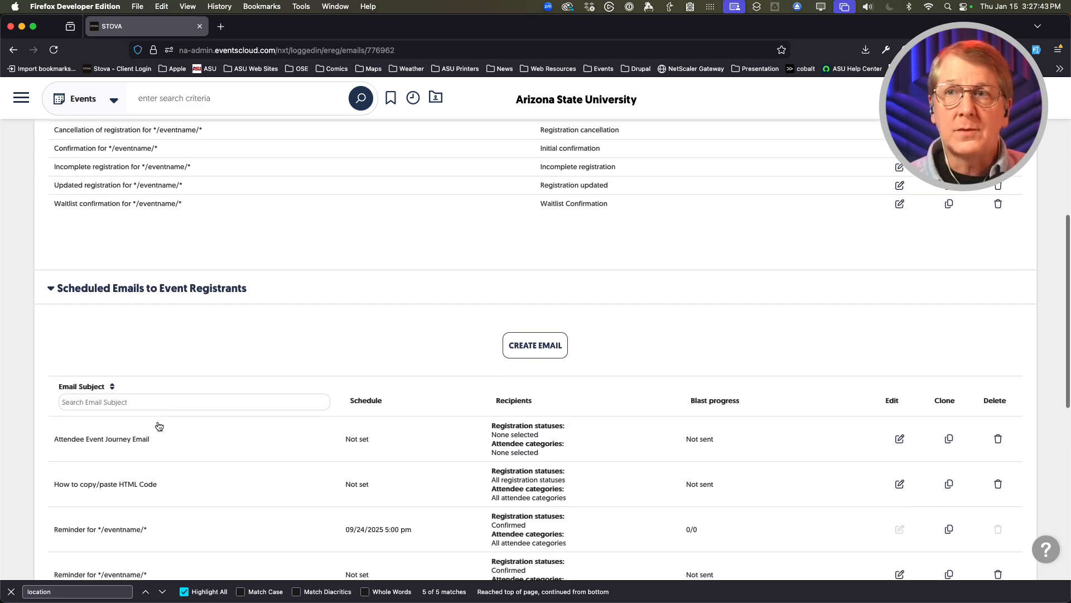
scroll(159, 425, "down", 3)
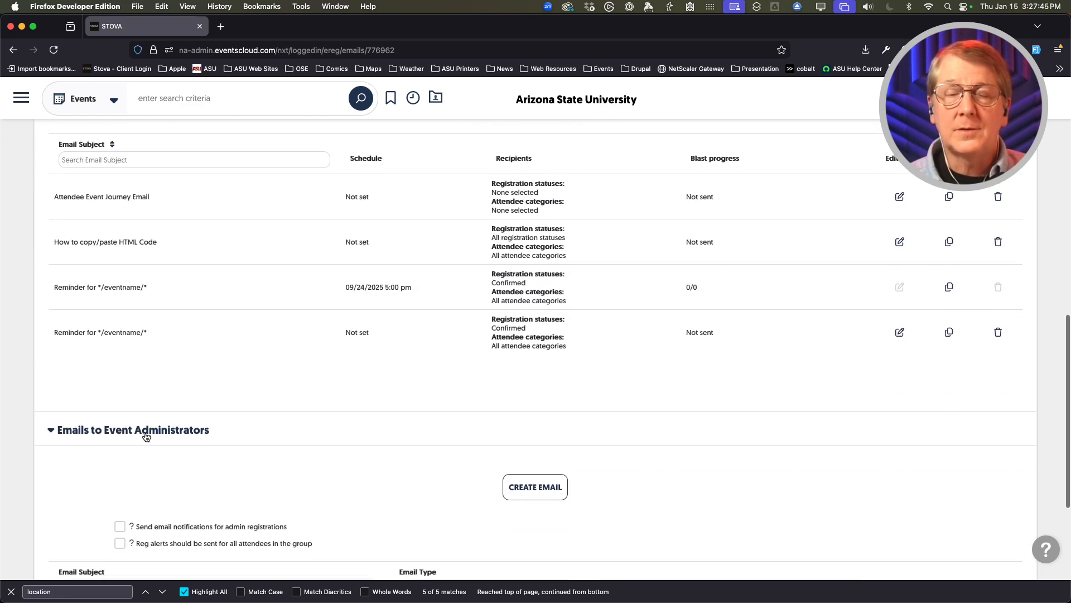
scroll(193, 433, "up", 5)
scroll(192, 433, "down", 2)
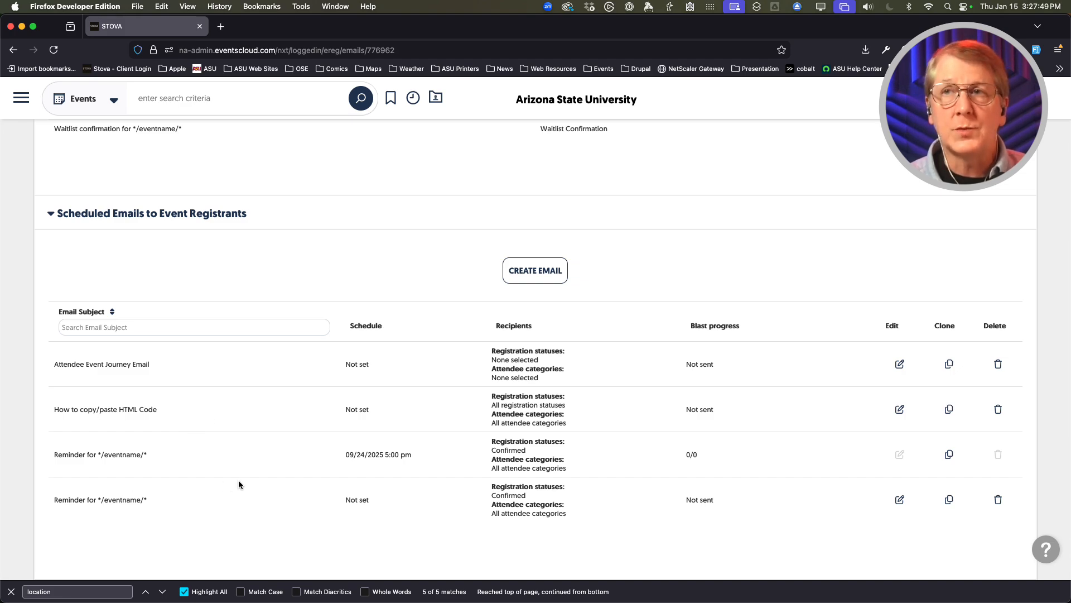
scroll(239, 484, "up", 7)
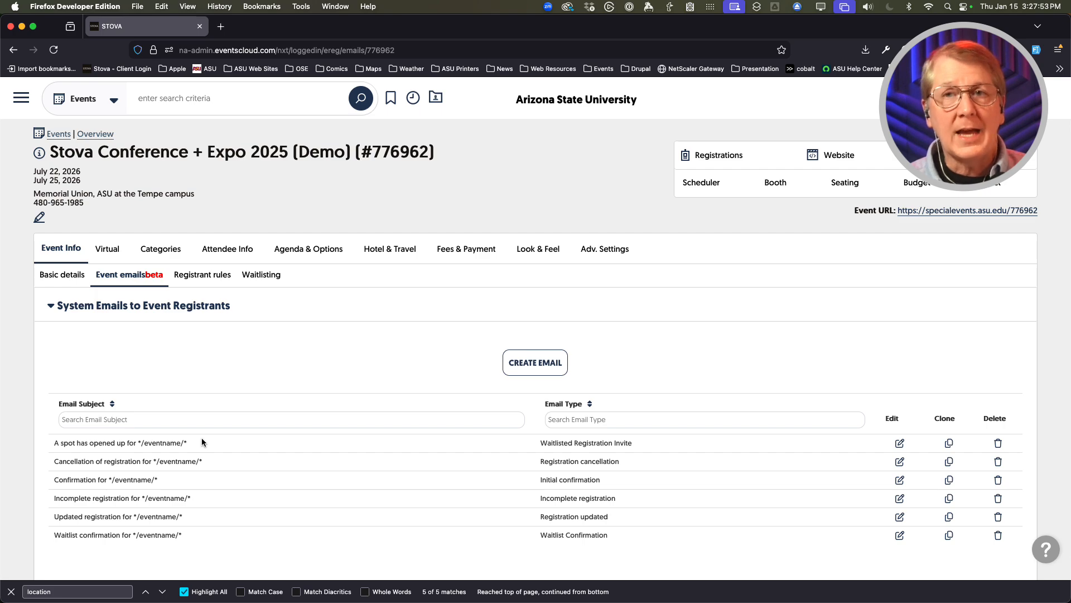
scroll(201, 442, "down", 7)
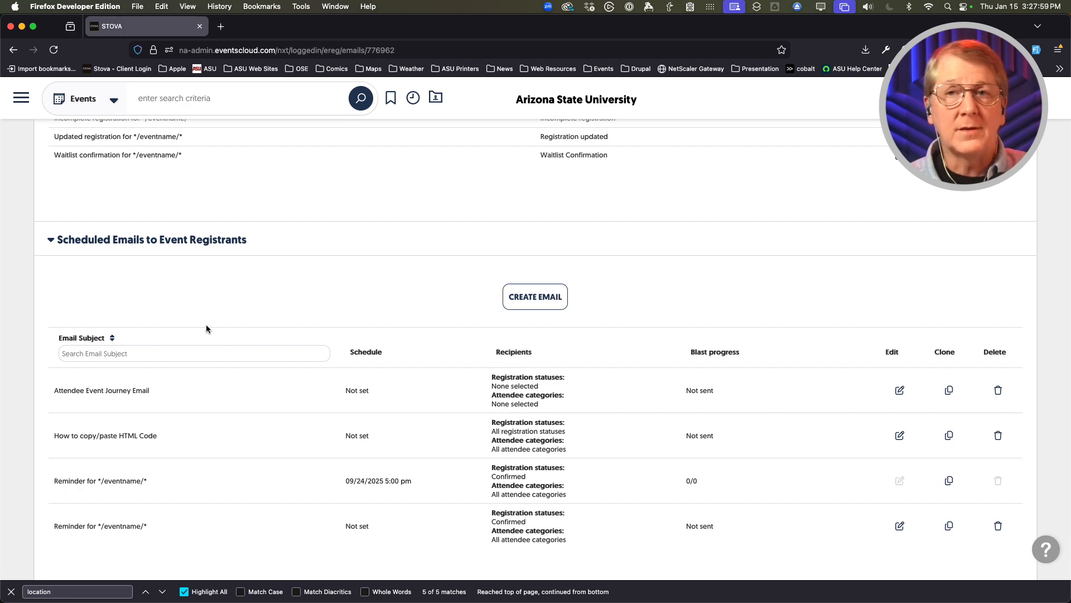
scroll(211, 320, "up", 7)
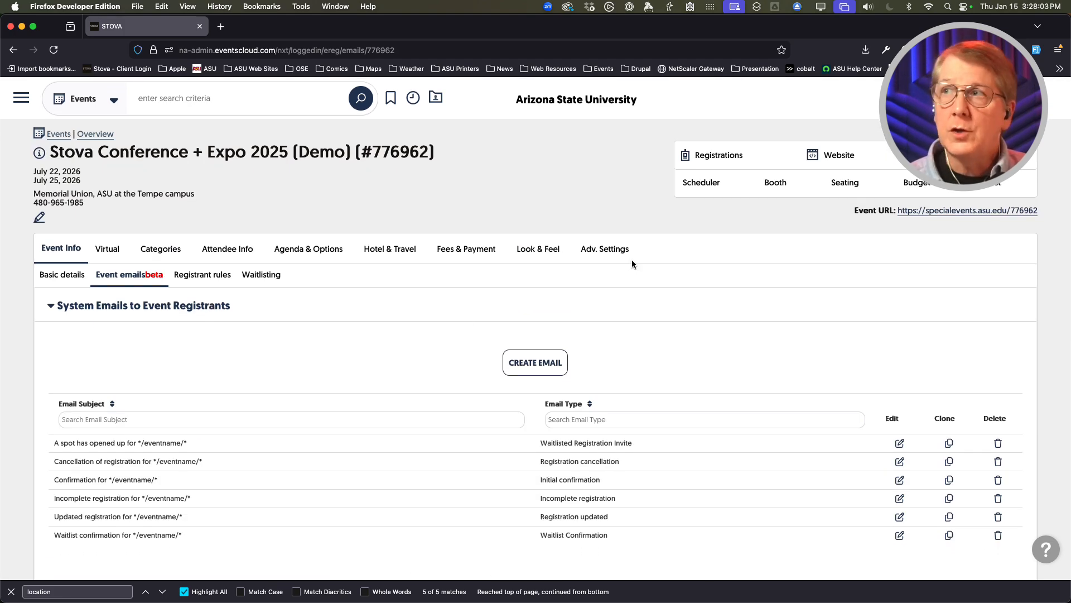
Open the Registrant List and check the first, third and fifth registrants on the page
mouse_move(722, 158)
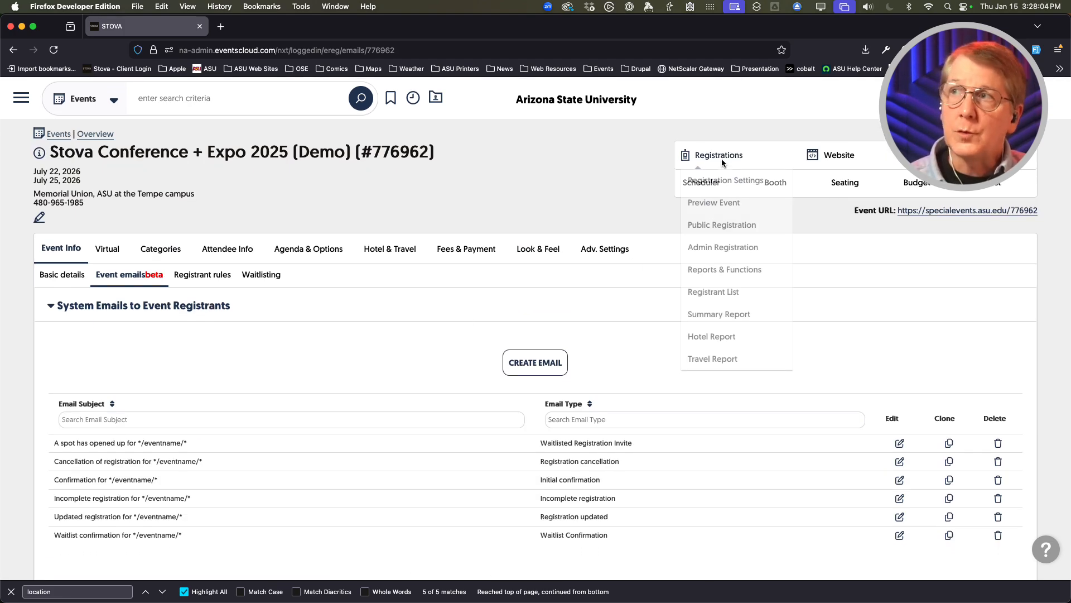
left_click(718, 292)
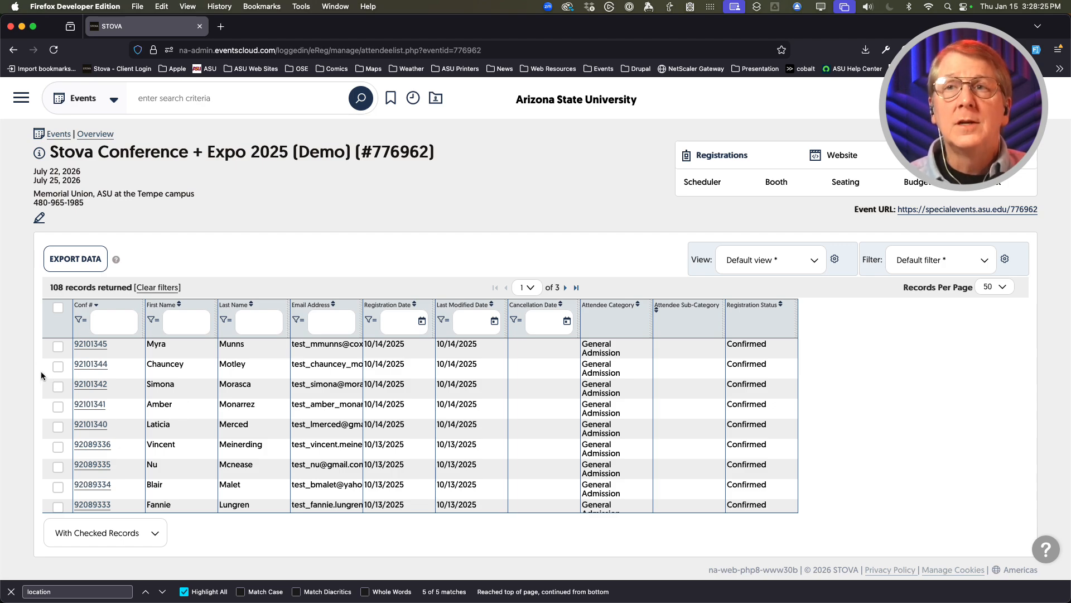
left_click(58, 347)
left_click(58, 386)
left_click(58, 427)
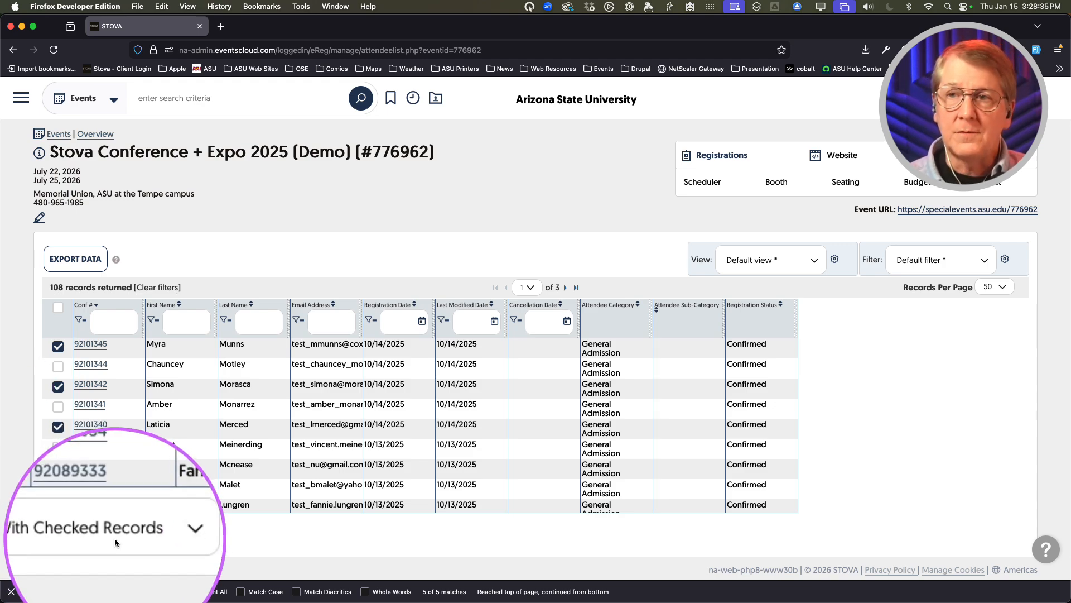
Open the Send email(s) window for the checked registrants and reposition it
left_click(95, 533)
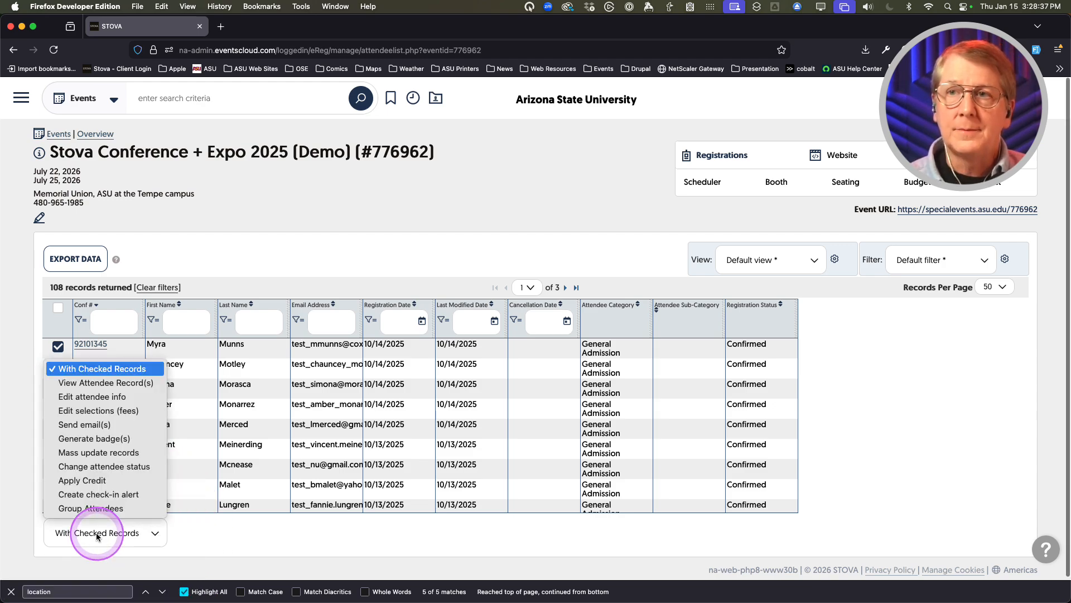
left_click(82, 424)
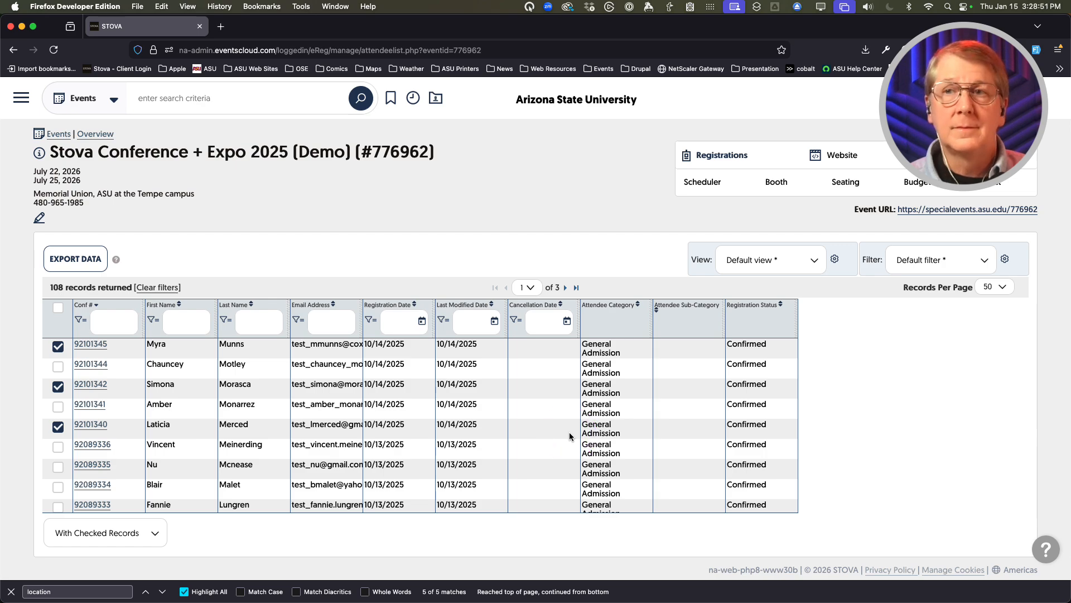
left_click(109, 533)
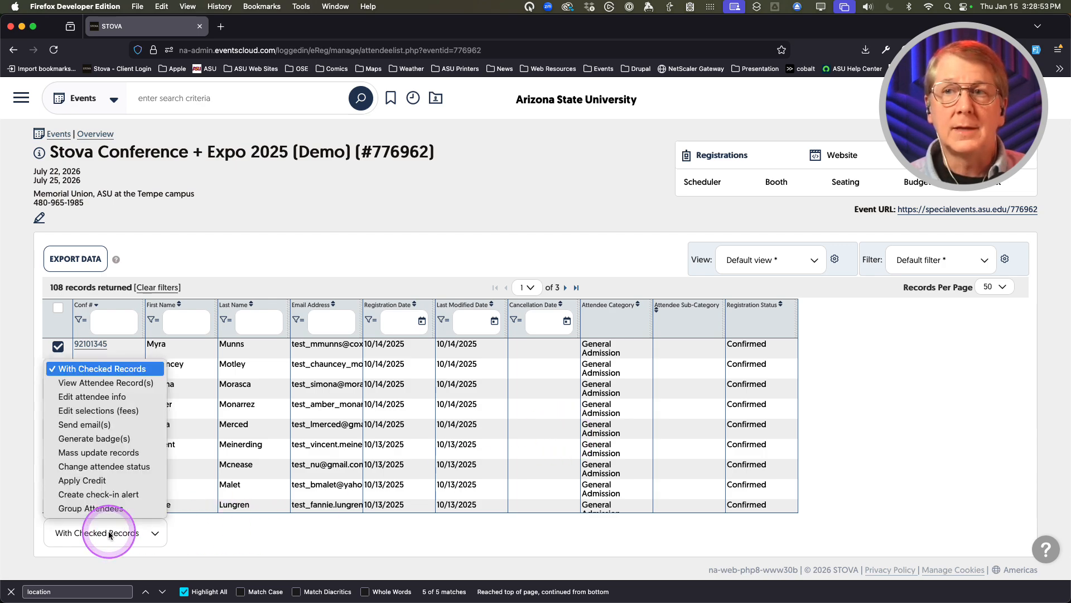
key("Escape")
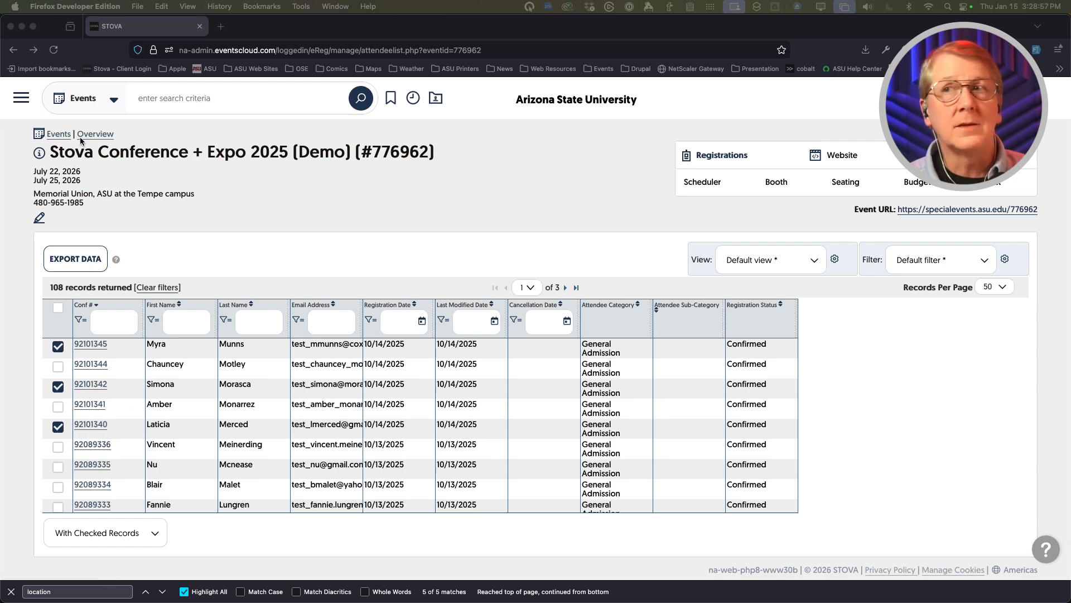
left_click_drag(249, 102, 263, 91)
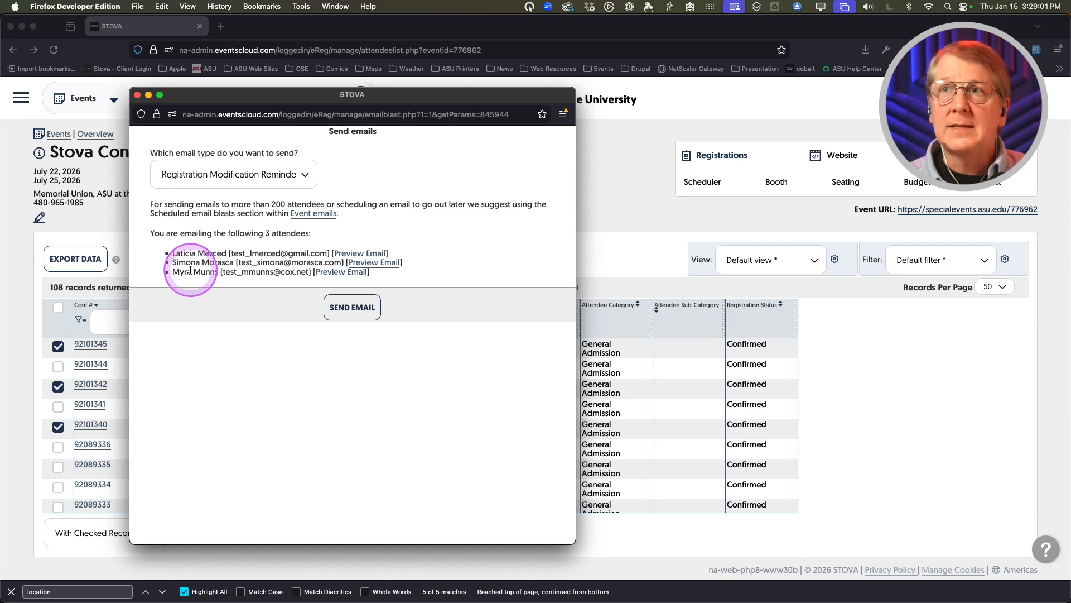
Choose Custom email: Reminder Email template as the email type to send
left_click(306, 179)
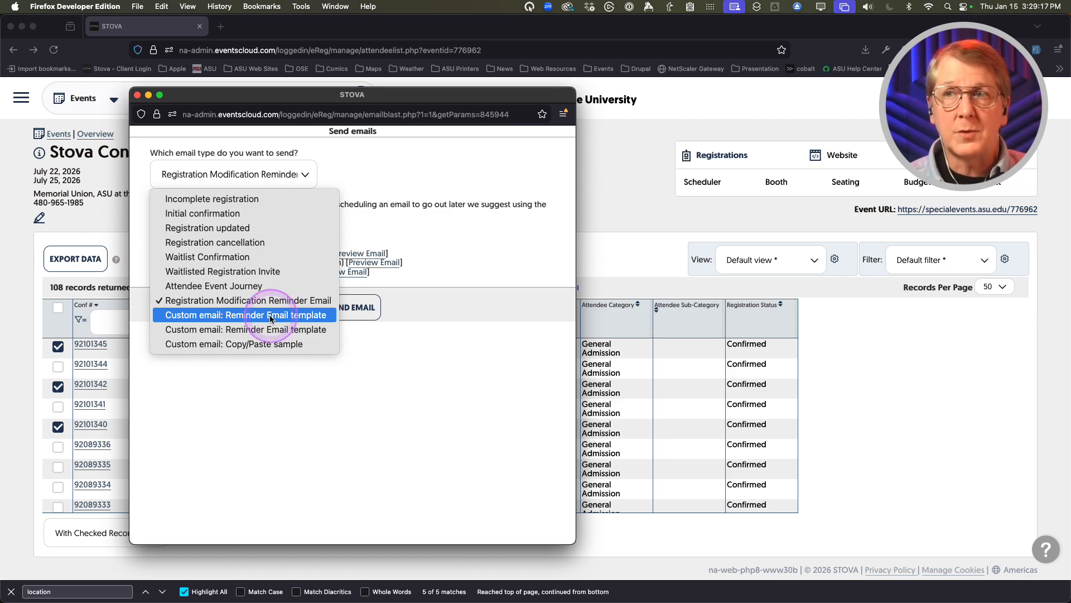
left_click(241, 329)
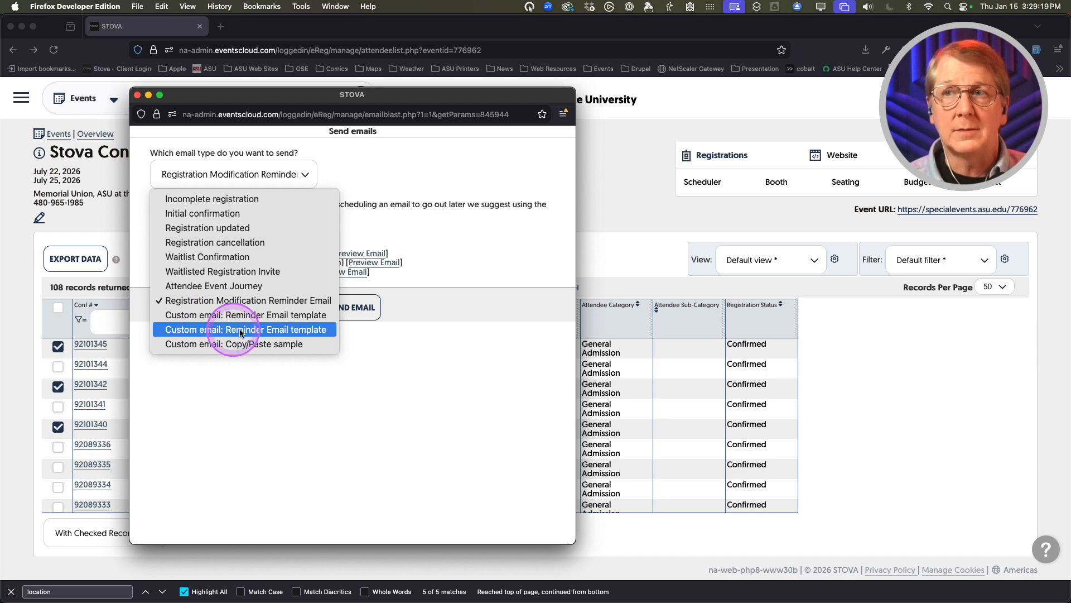
left_click(264, 314)
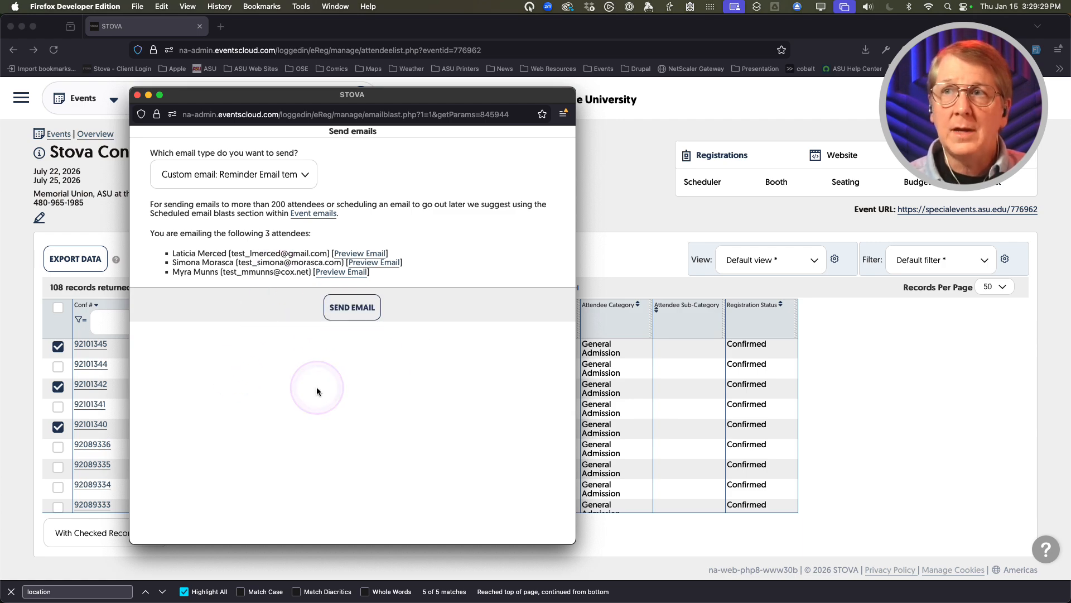
Preview the reminder email for the first listed attendee, then close the send-emails window without sending
left_click(351, 254)
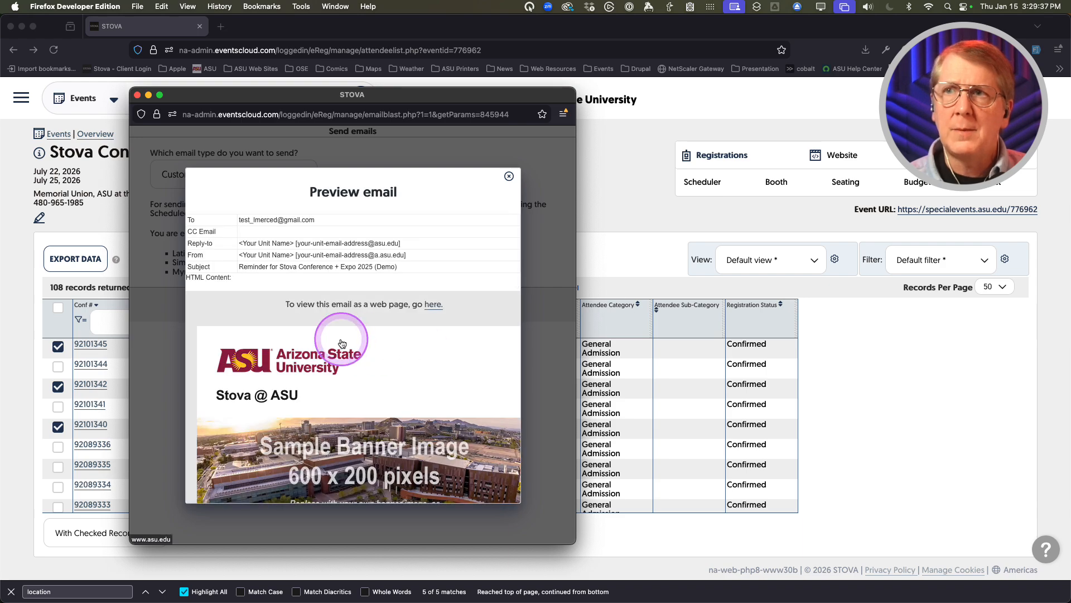
scroll(342, 343, "down", 5)
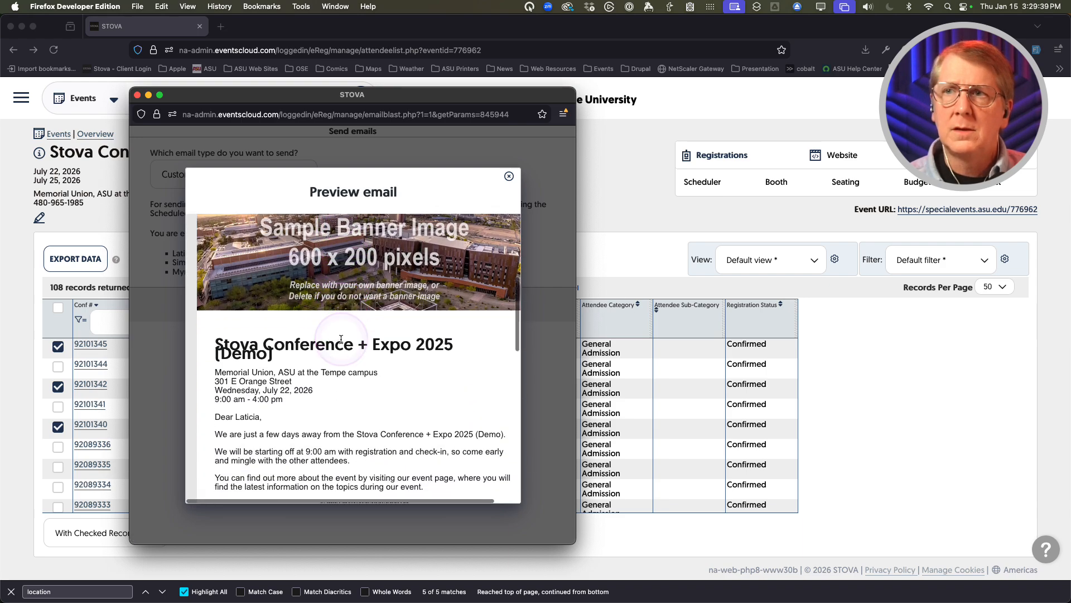
scroll(341, 342, "down", 1)
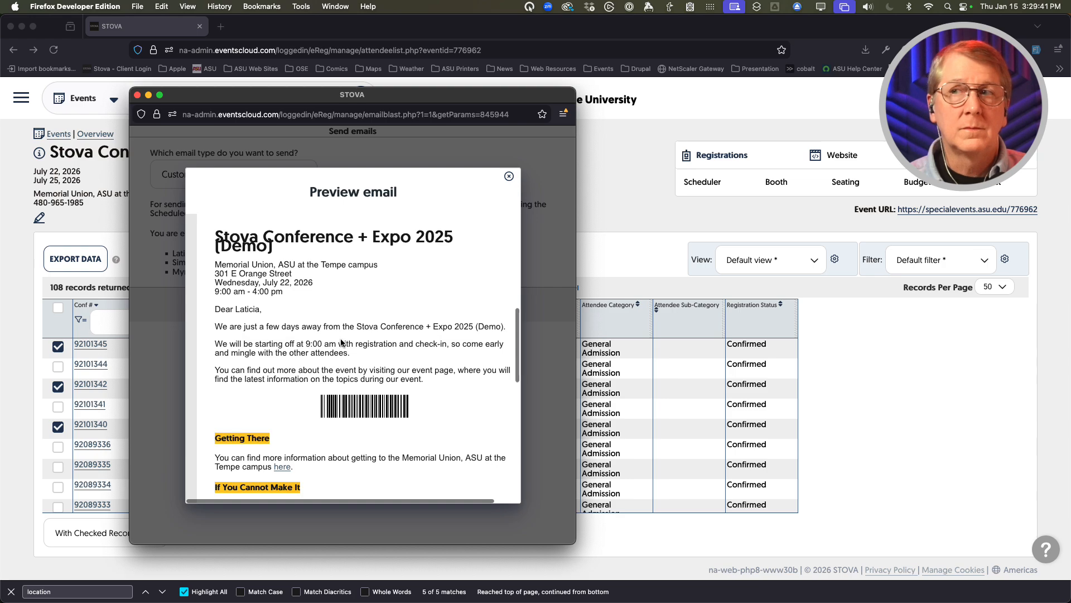
scroll(341, 340, "up", 4)
scroll(341, 339, "up", 2)
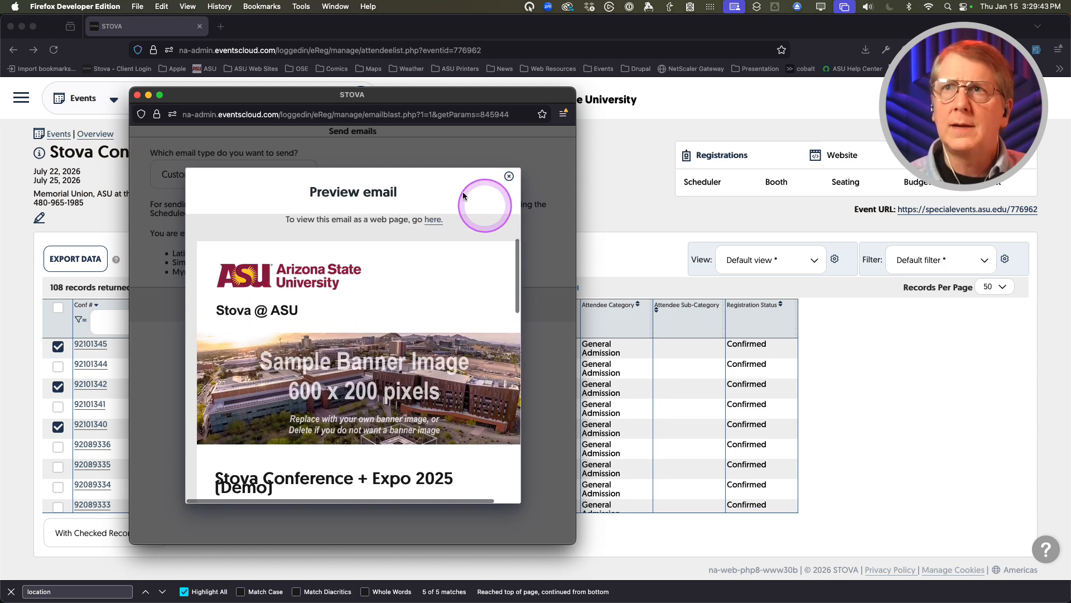
left_click(137, 95)
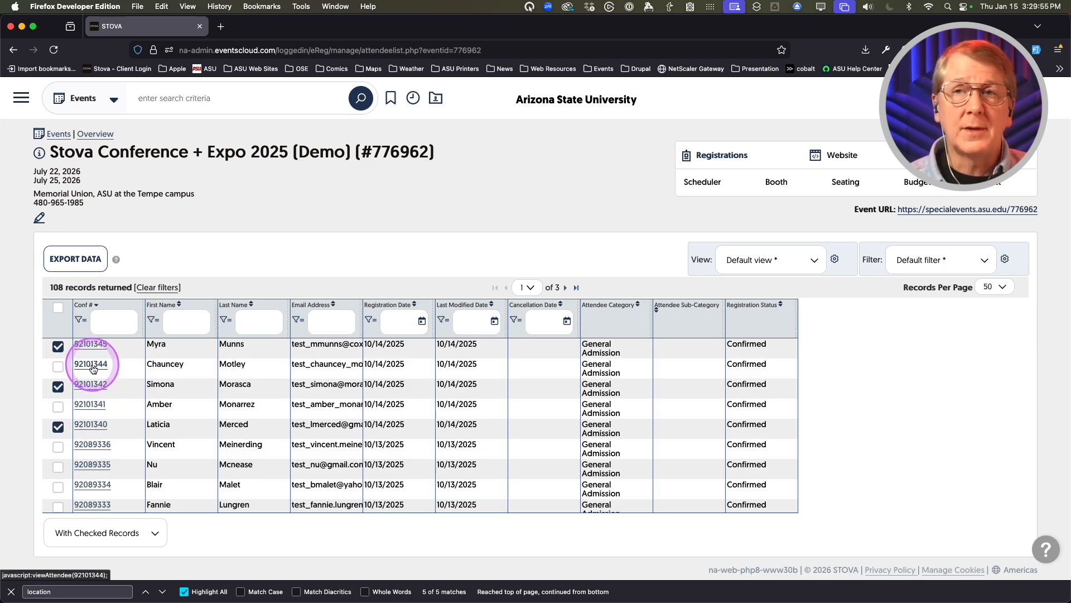
Open the second registrant's attendee record and start sending an individual email from it
left_click(93, 368)
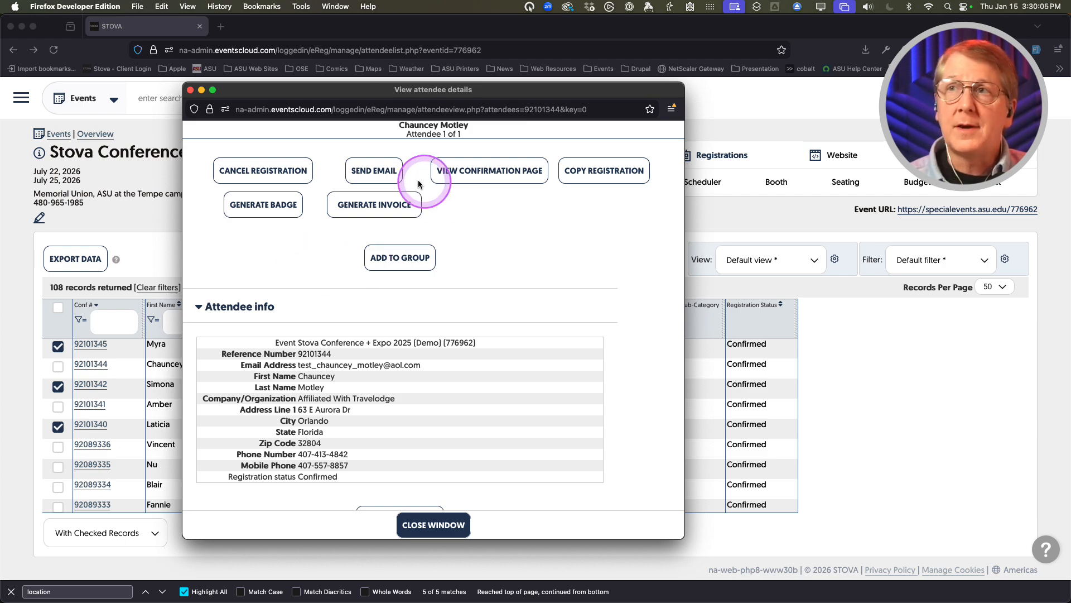
left_click(373, 172)
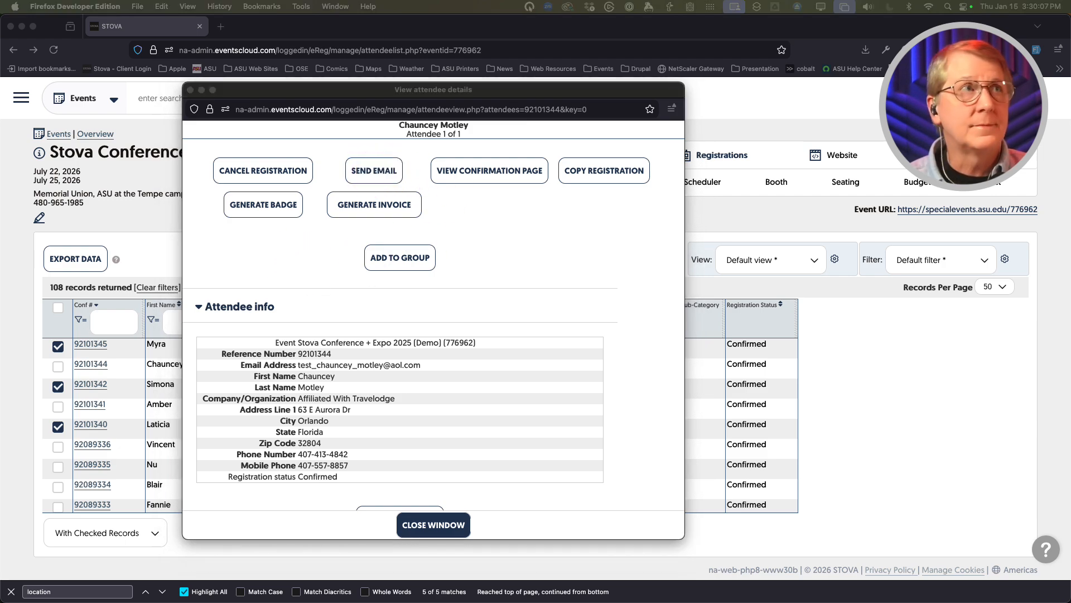
left_click_drag(362, 137, 222, 90)
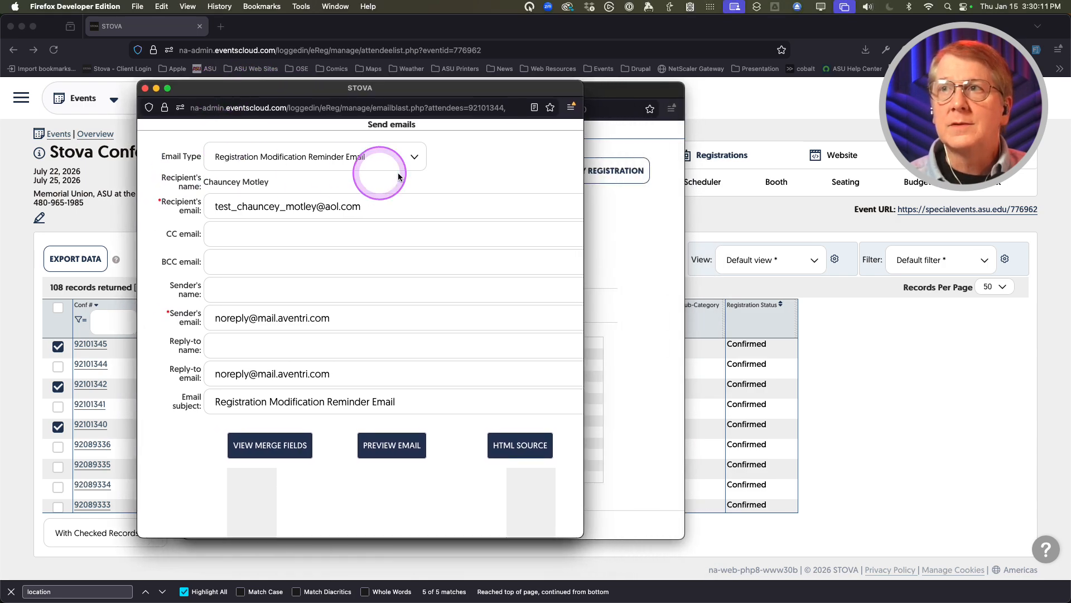
Switch the email type to Initial confirmation and review its sender, reply-to and subject fields
left_click(414, 158)
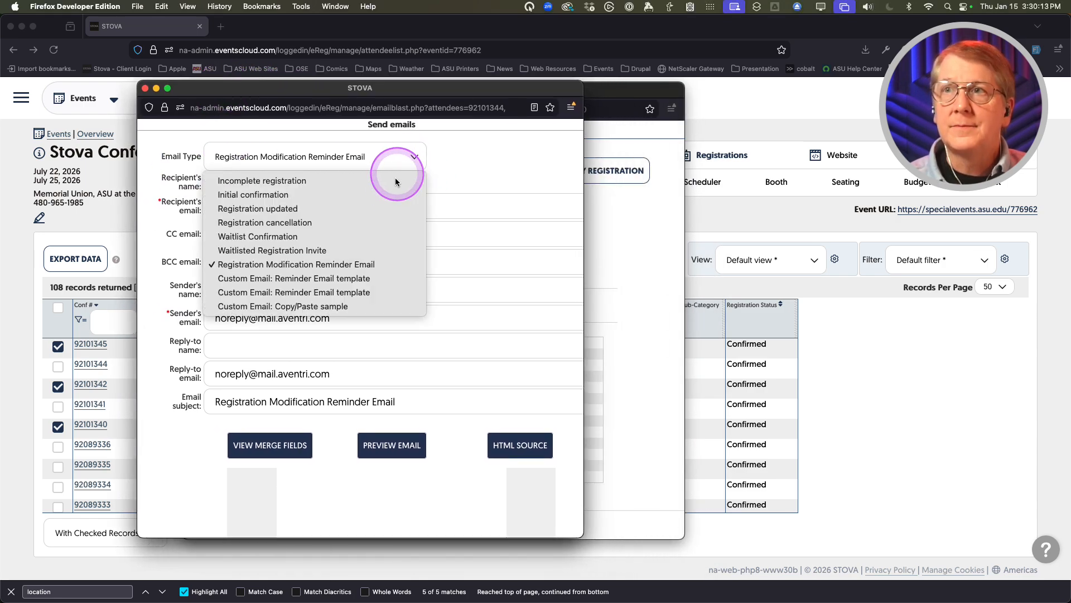
left_click(316, 194)
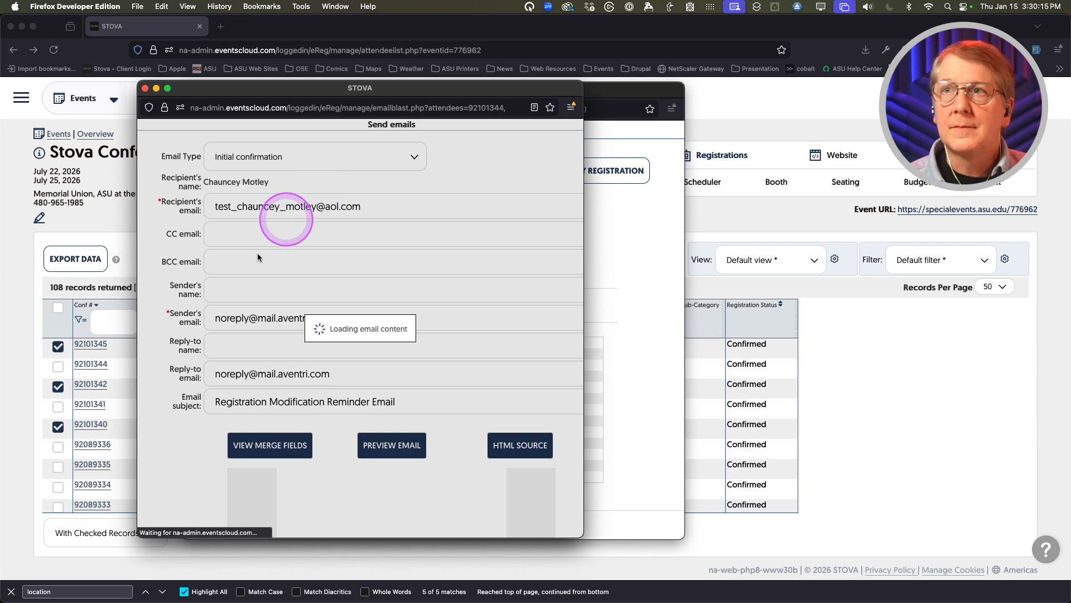
left_click(166, 307)
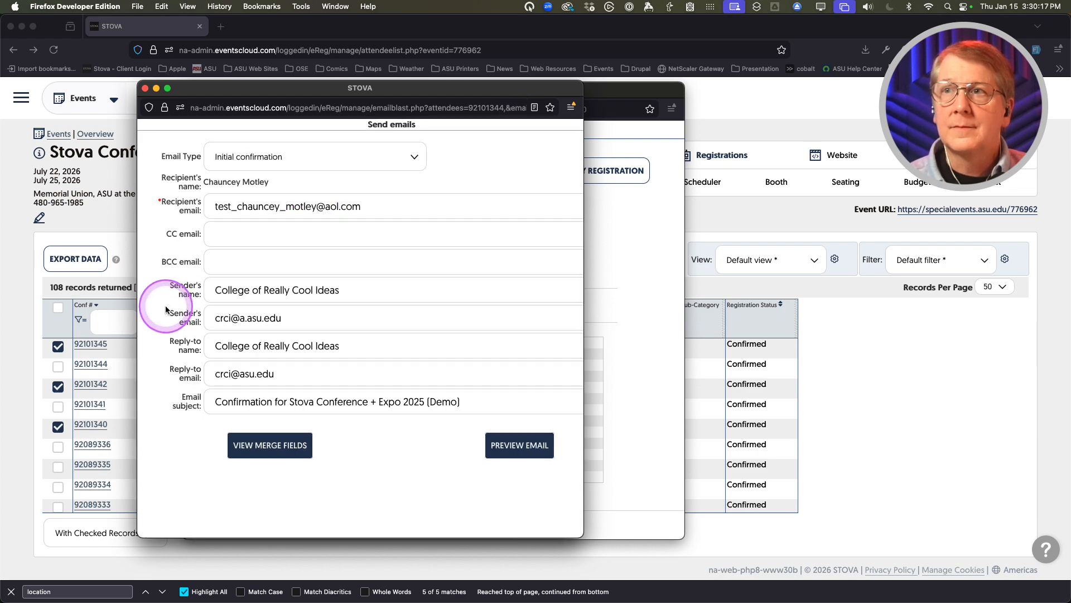
scroll(167, 308, "down", 5)
scroll(166, 310, "down", 1)
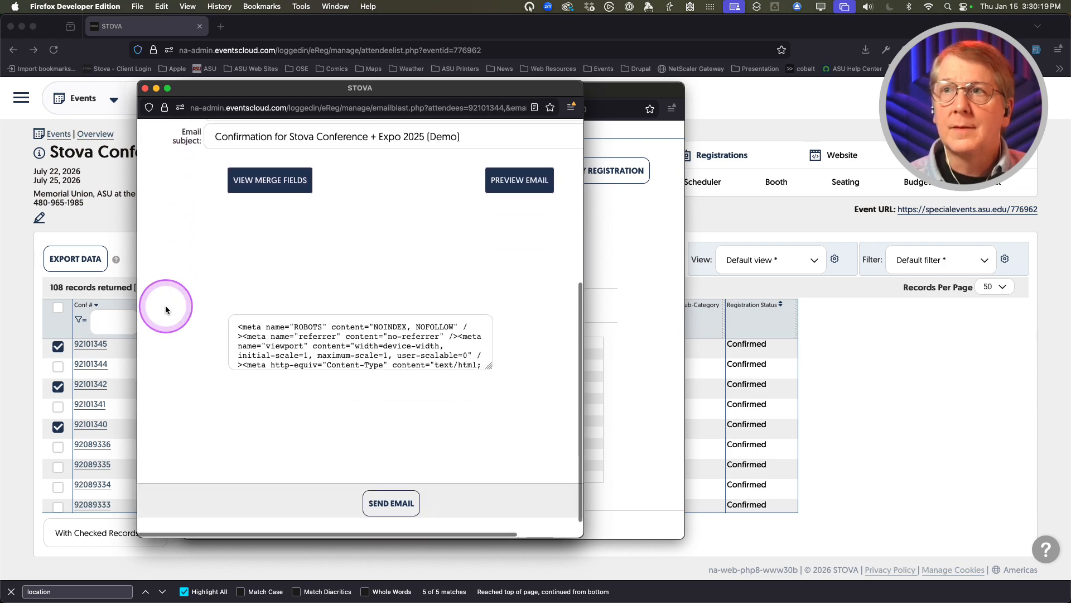
scroll(167, 310, "up", 1)
scroll(166, 305, "up", 1)
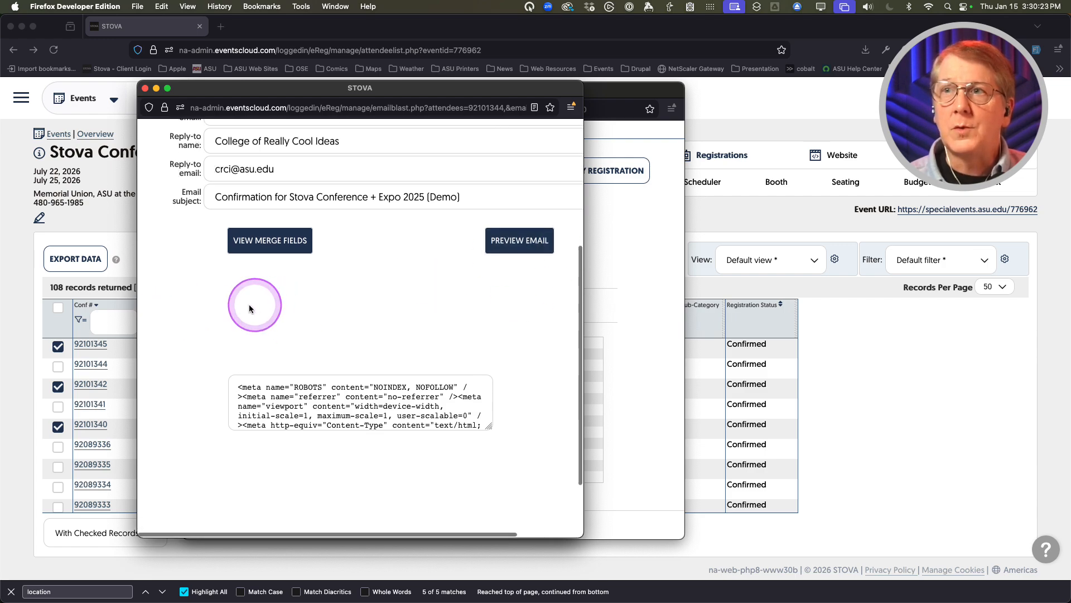
scroll(185, 308, "down", 2)
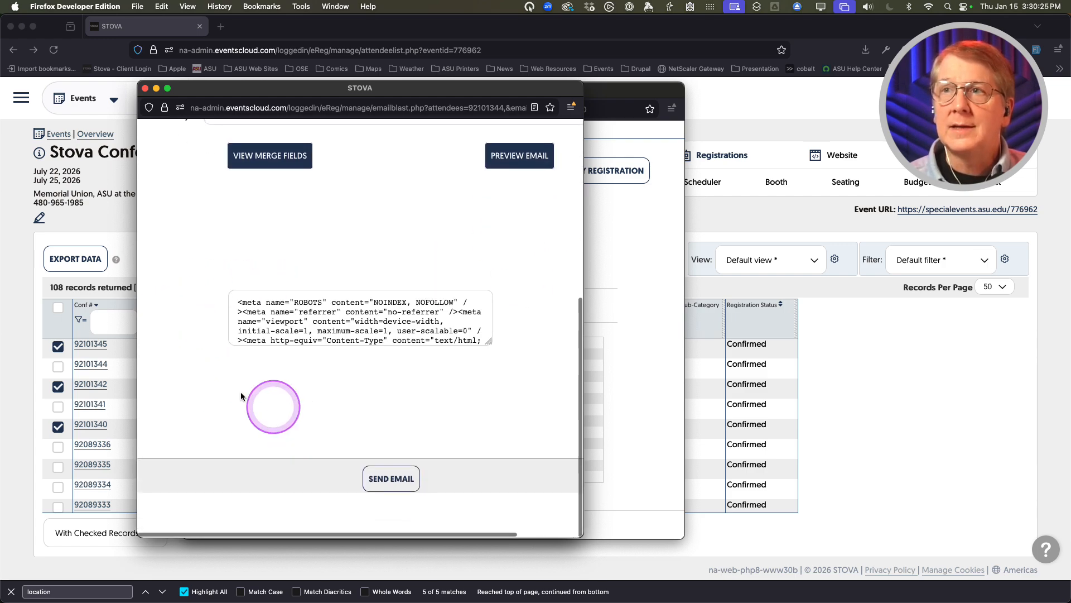
scroll(240, 391, "up", 7)
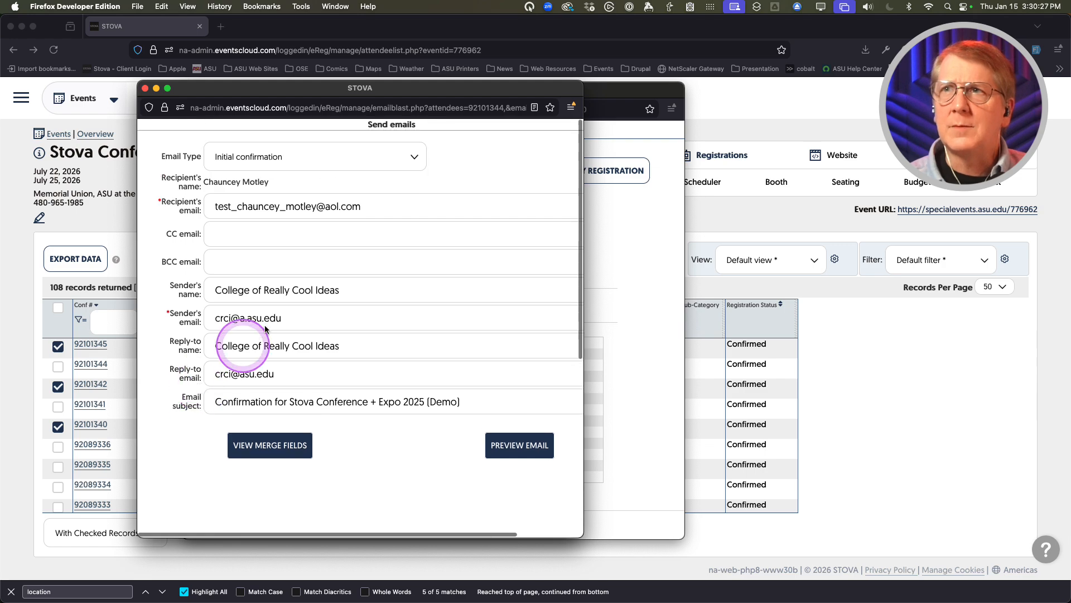
Switch the email type to Custom Email: Reminder Email template, review its fields, then close the send-email window without sending
left_click(382, 161)
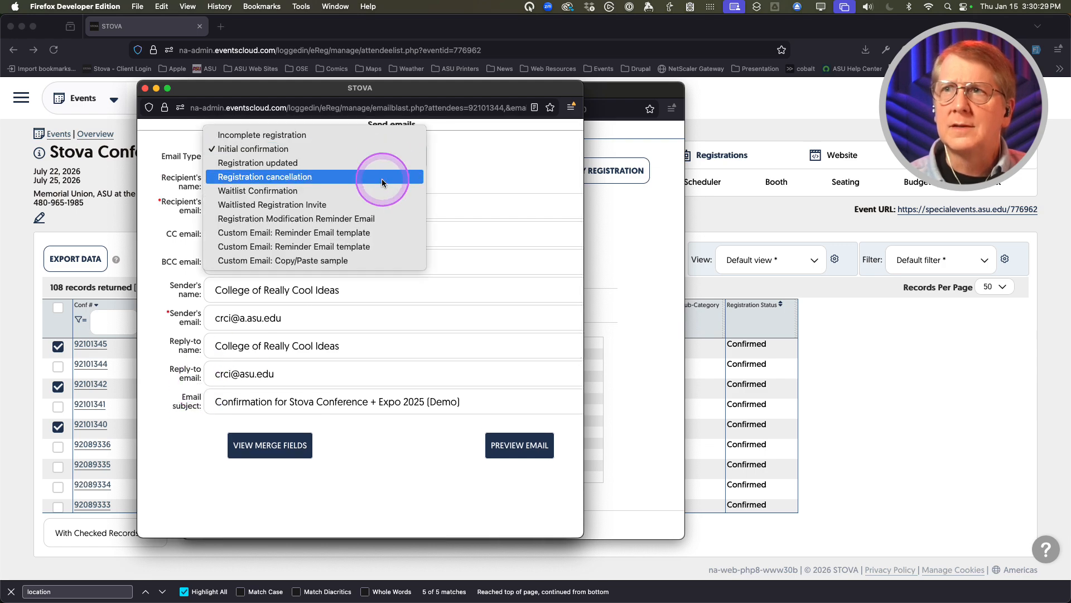
left_click(357, 246)
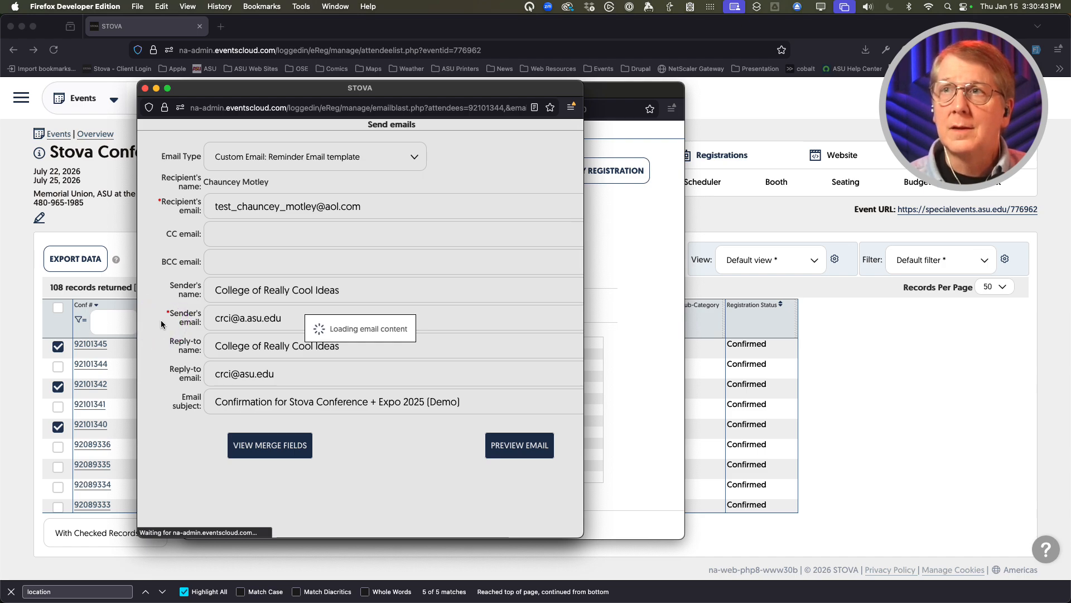
left_click(165, 355)
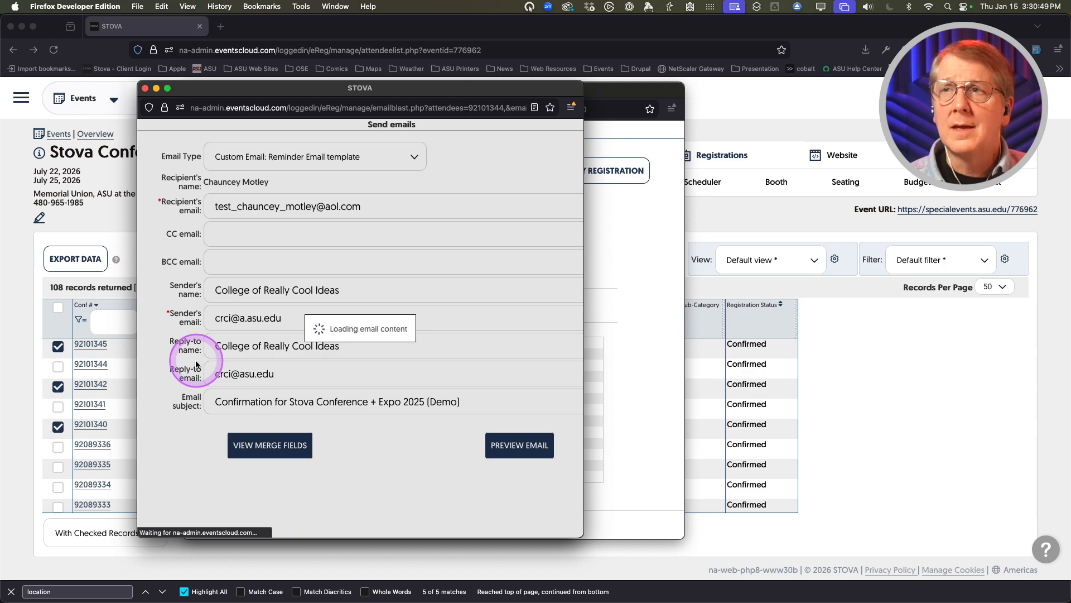
scroll(196, 362, "down", 3)
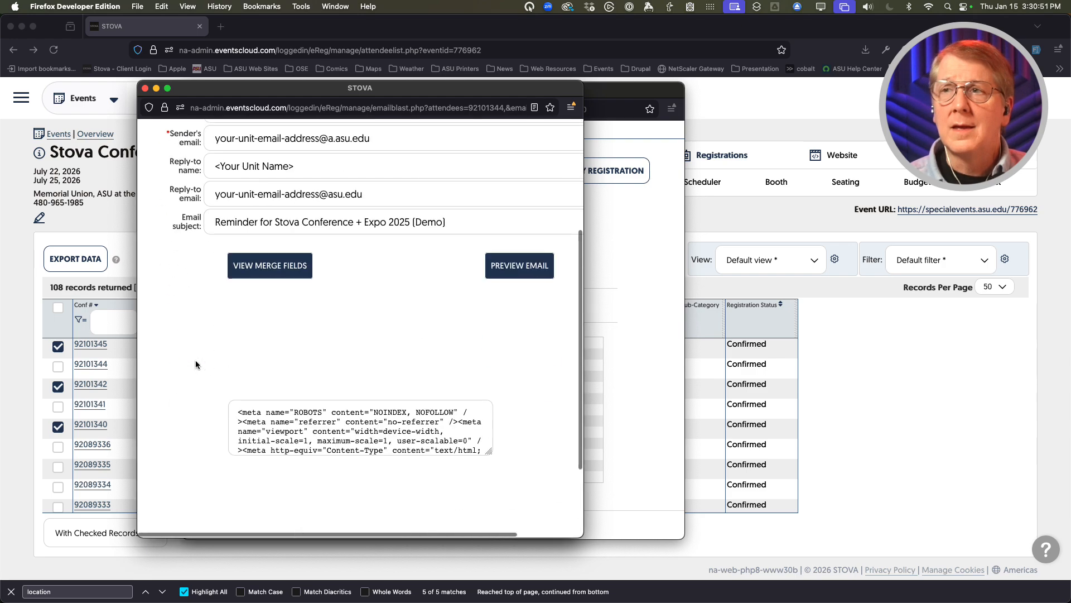
scroll(196, 365, "down", 2)
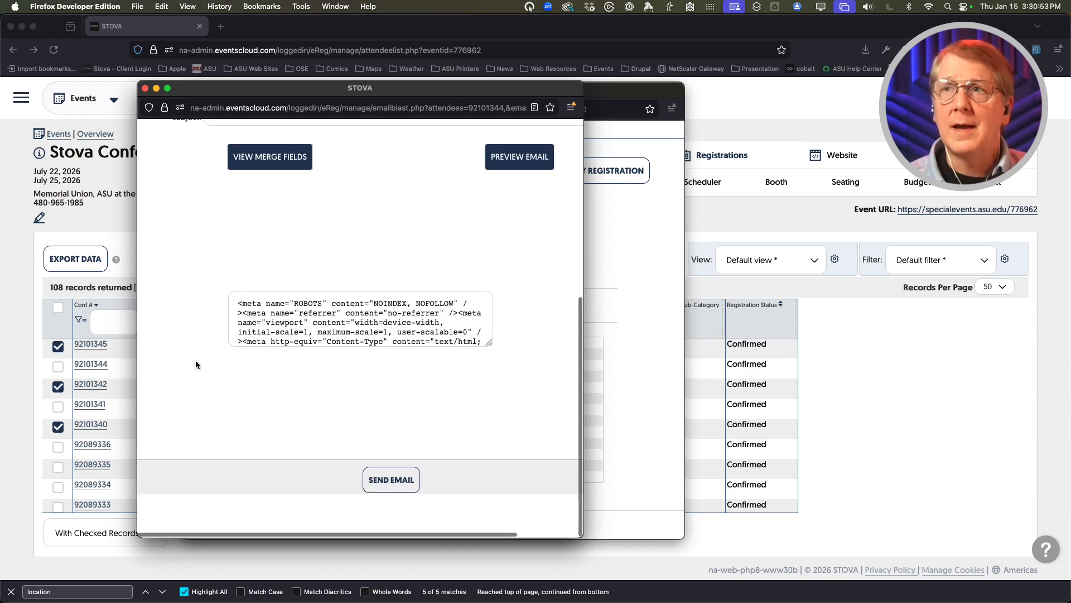
scroll(196, 365, "up", 3)
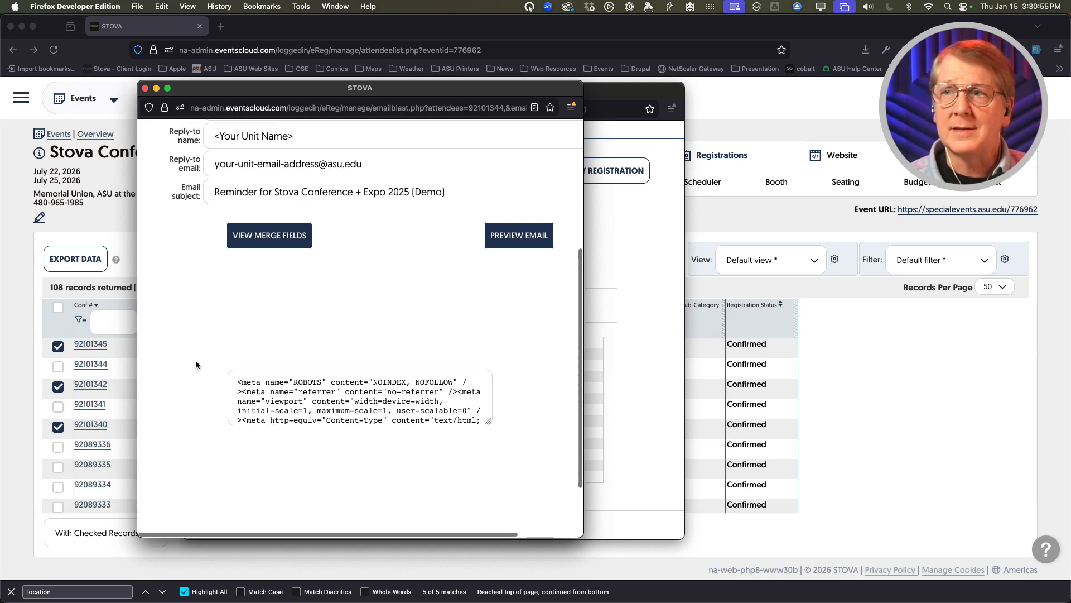
scroll(196, 365, "up", 3)
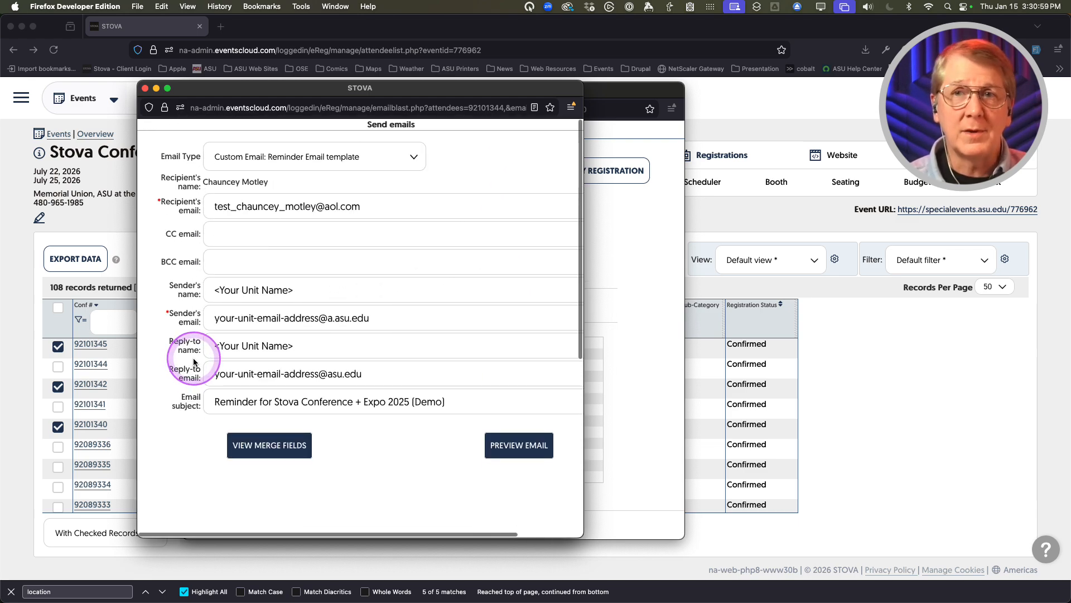
scroll(193, 360, "down", 3)
scroll(193, 360, "up", 3)
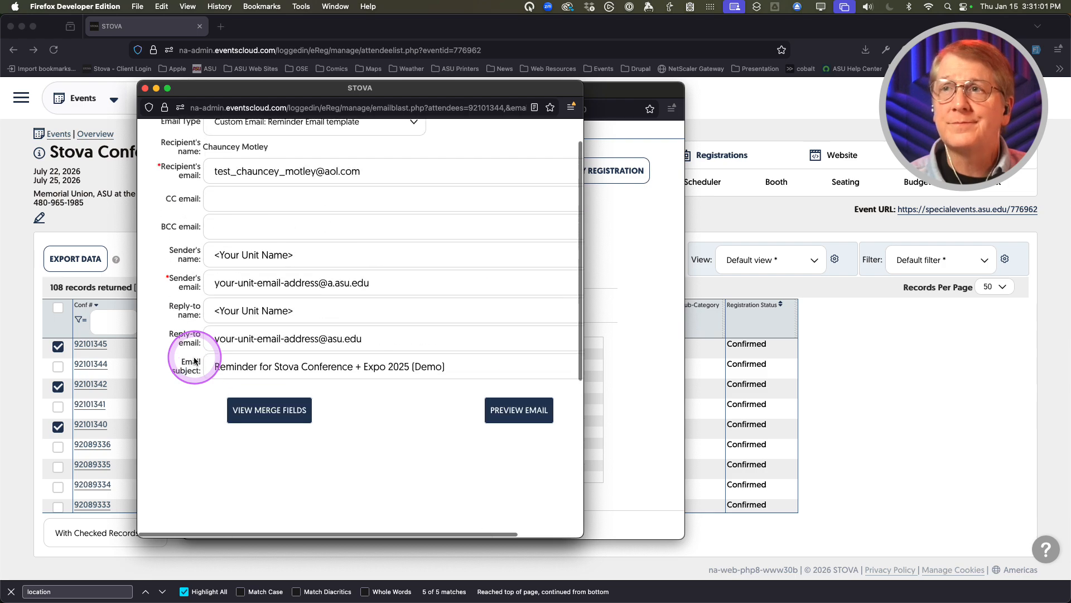
scroll(183, 384, "up", 1)
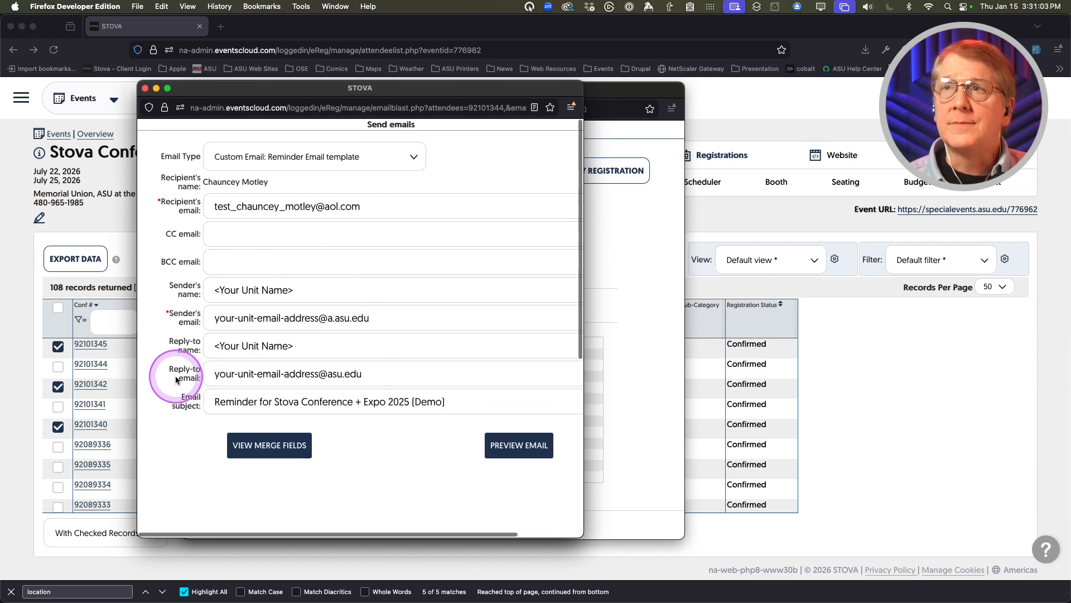
scroll(177, 379, "up", 1)
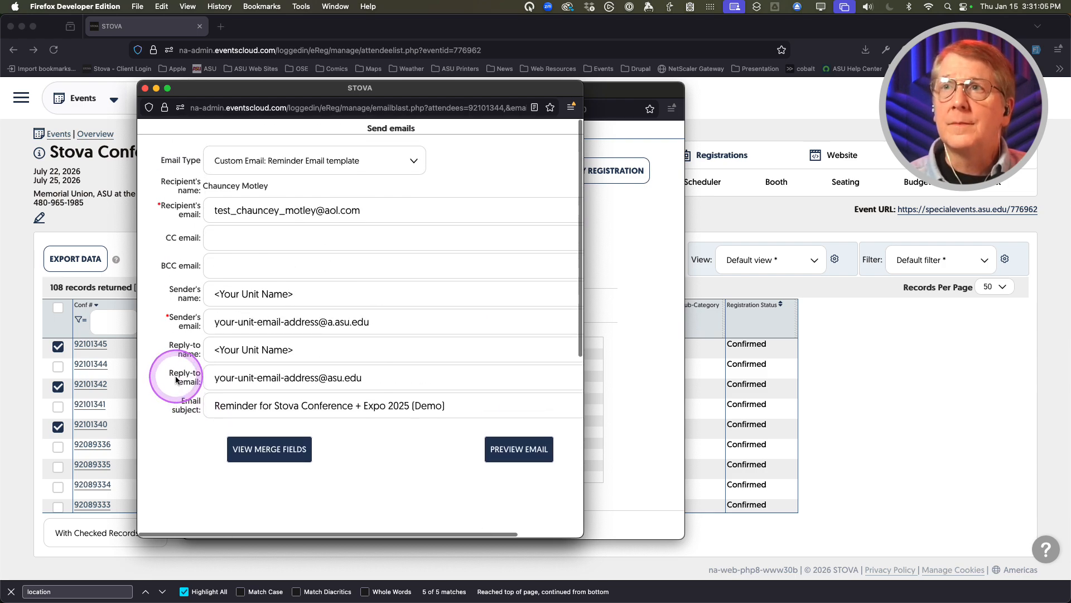
scroll(402, 424, "down", 7)
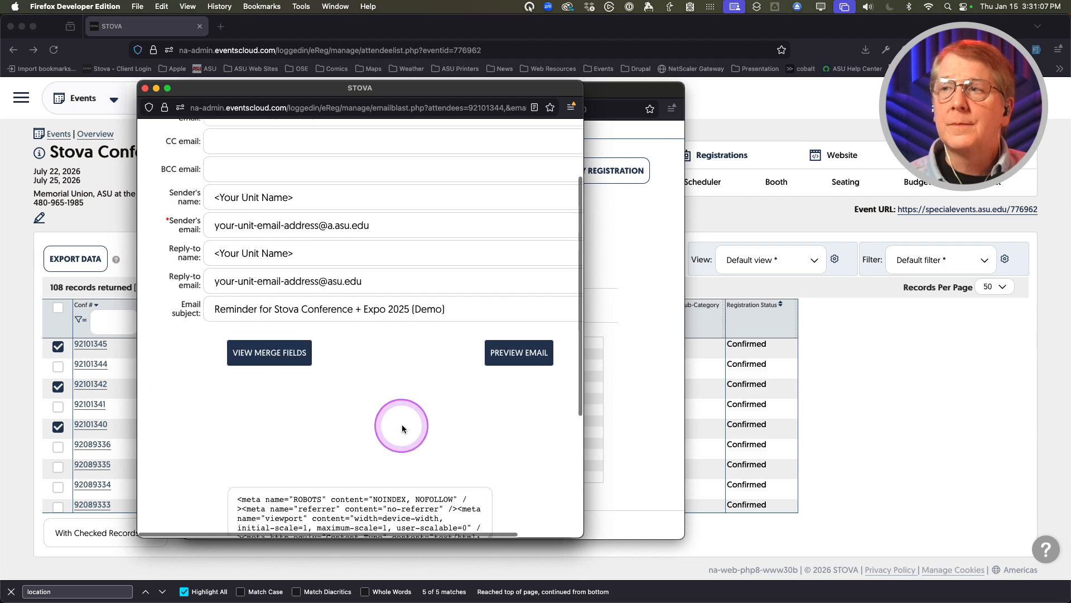
left_click(391, 480)
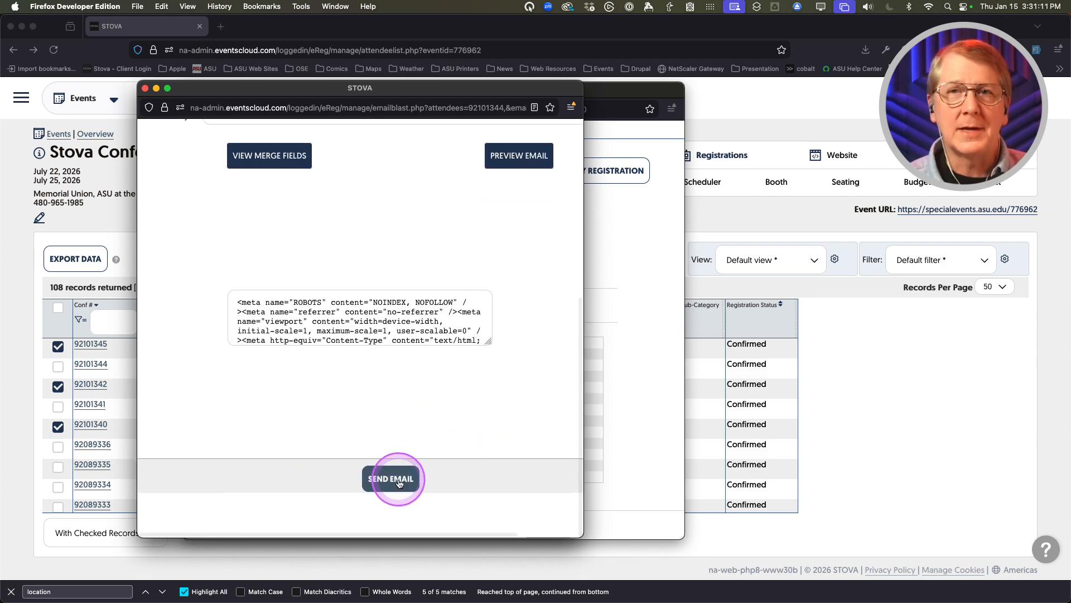
left_click(145, 88)
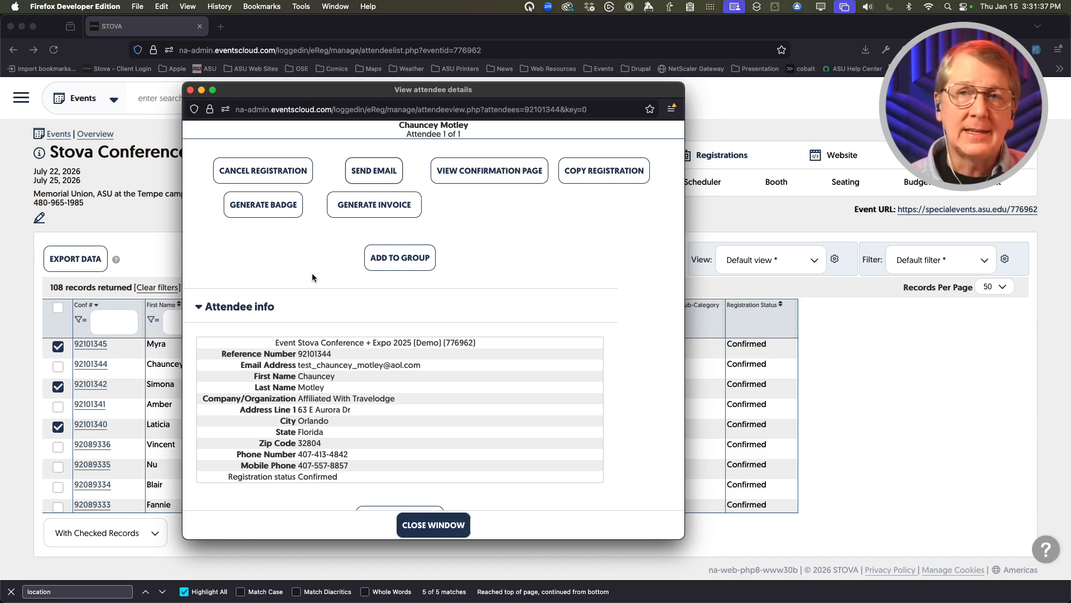
Scroll through the attendee record down to its Email history section, then close the attendee details window
scroll(287, 281, "down", 10)
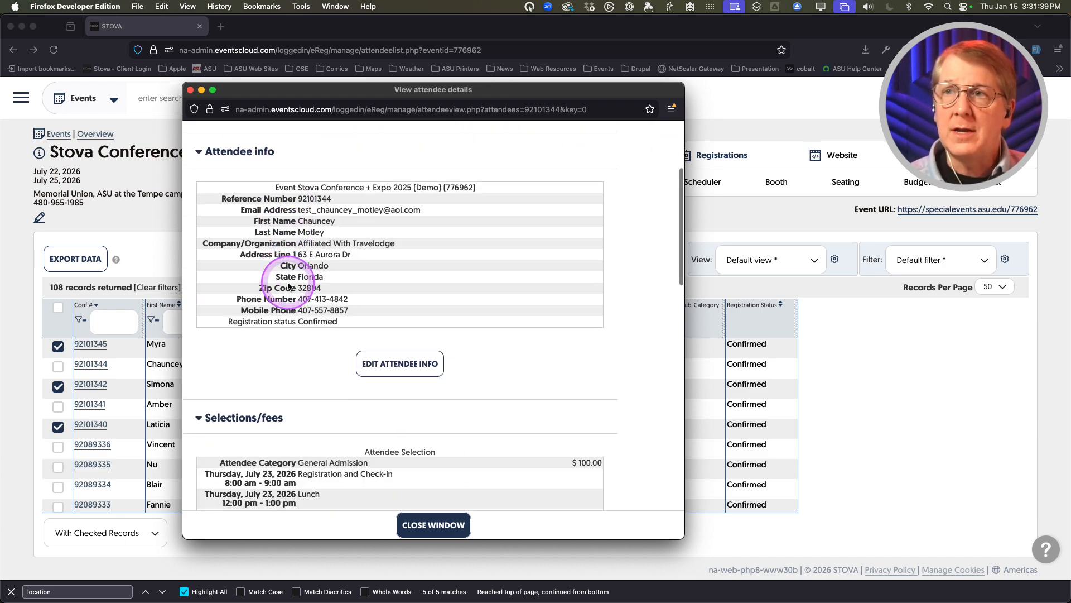
scroll(288, 282, "down", 10)
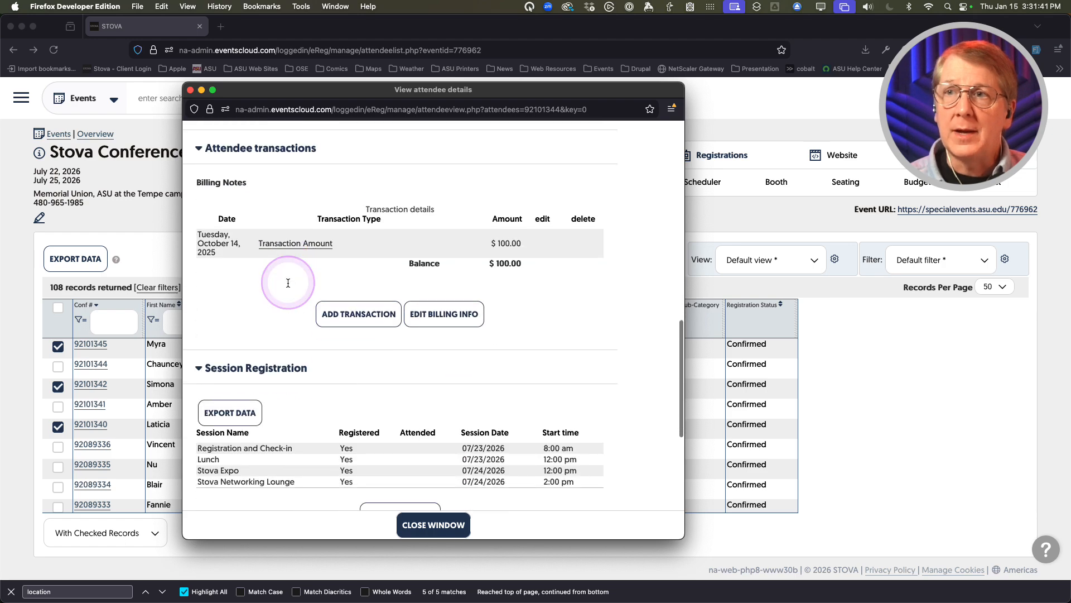
scroll(288, 283, "down", 3)
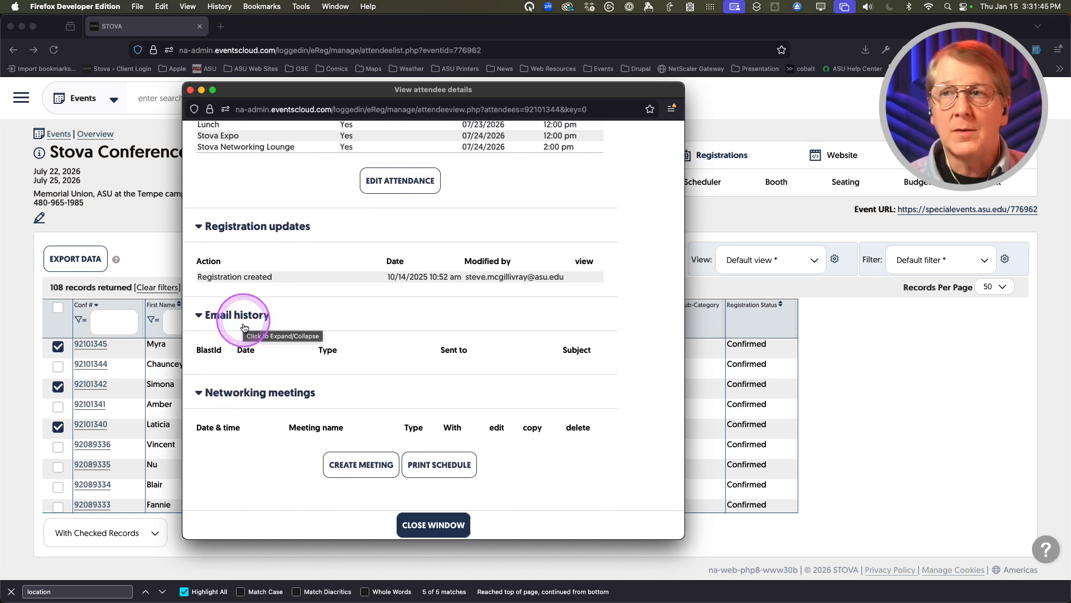
scroll(224, 369, "up", 1)
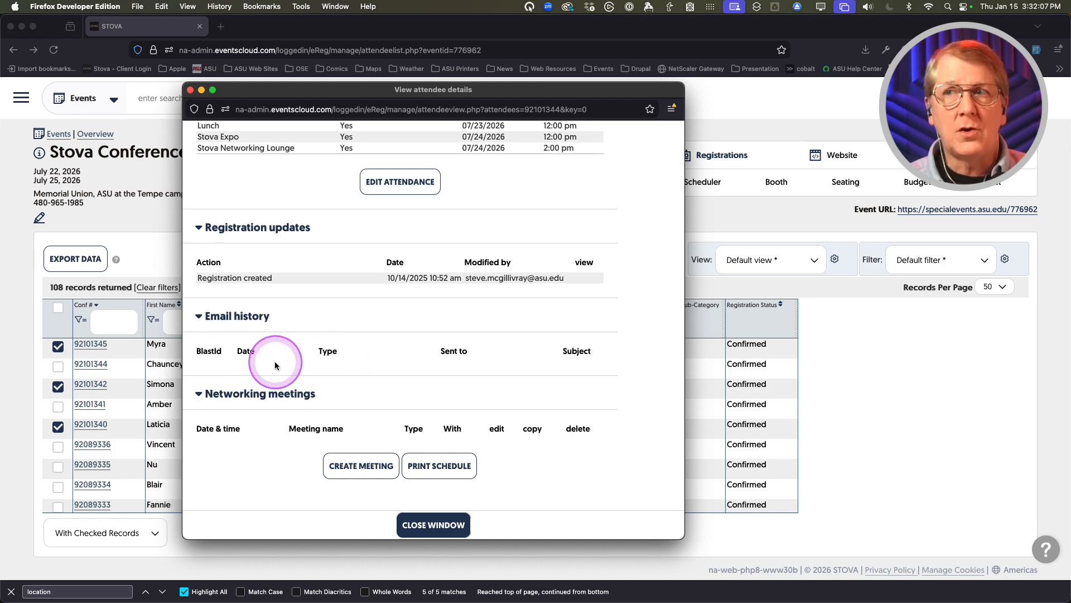
scroll(279, 357, "up", 2)
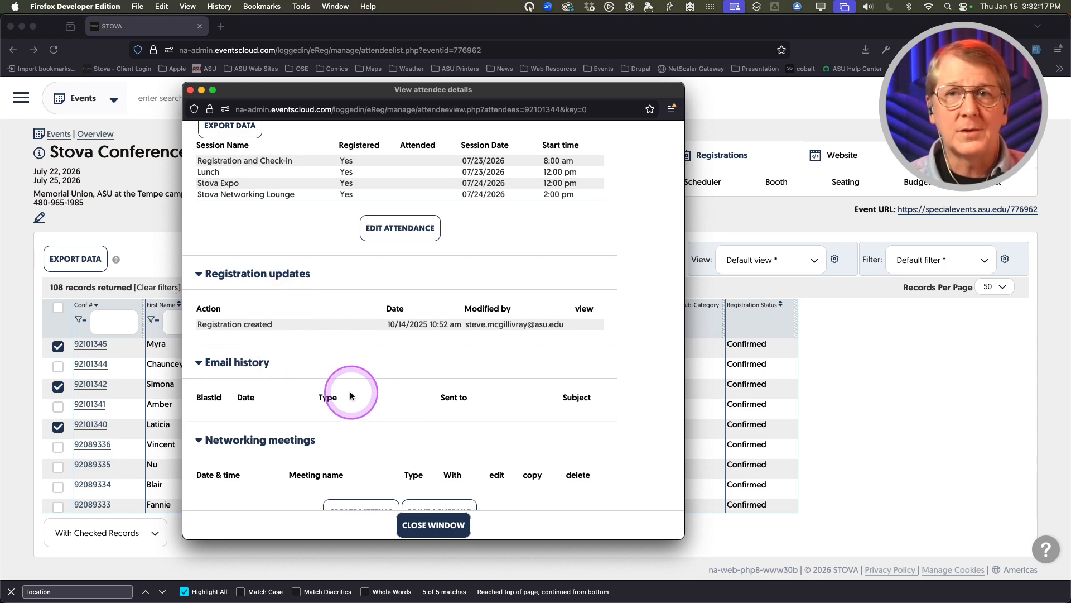
scroll(288, 393, "up", 10)
scroll(287, 397, "down", 1)
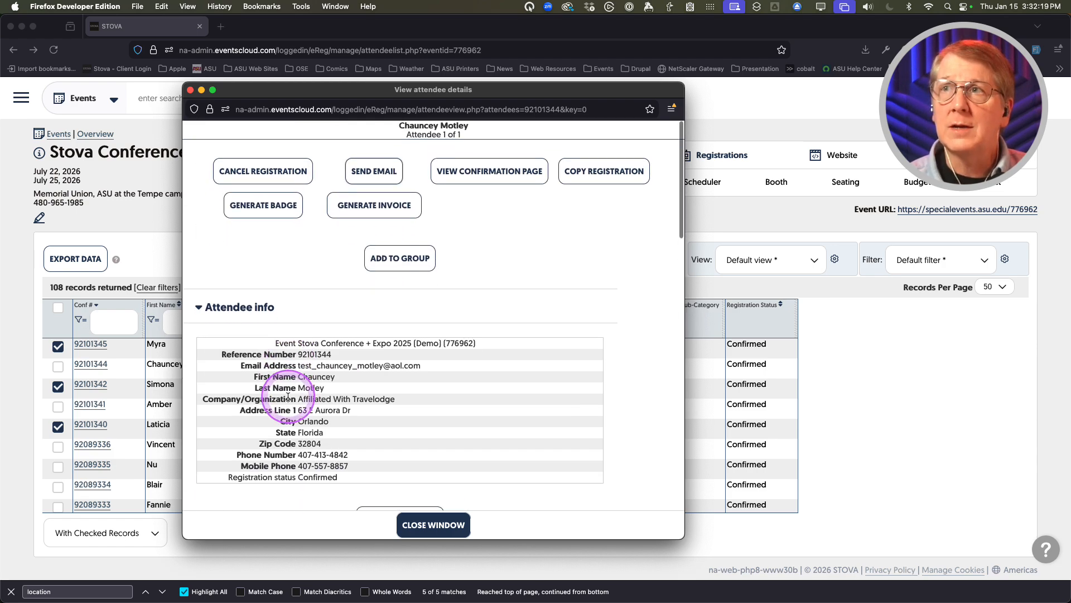
left_click(191, 90)
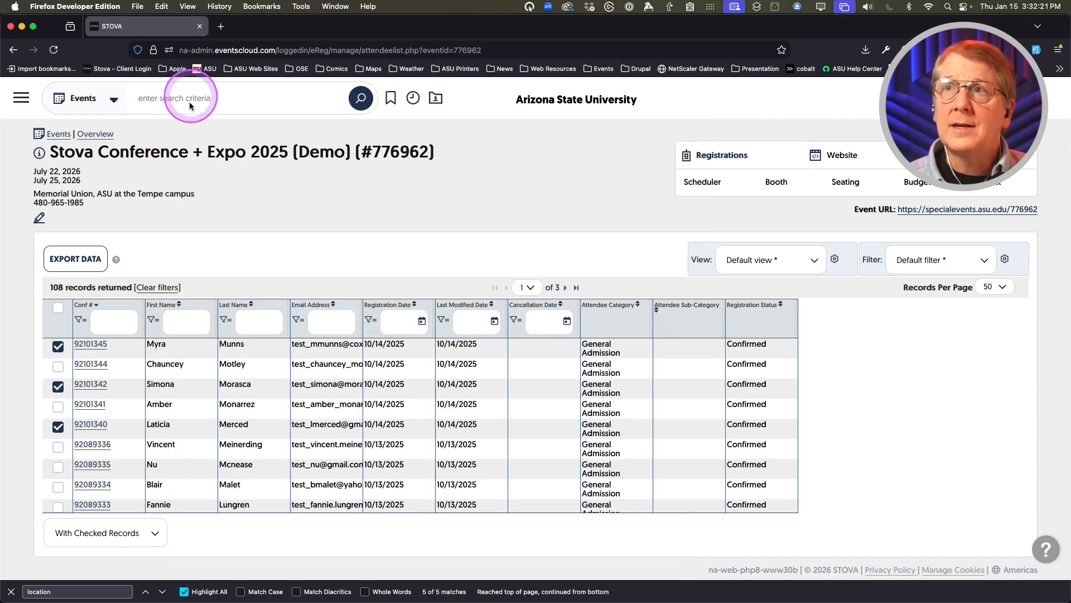
Open Reports & Functions for the event and open the Emails Sent Report
left_click(715, 162)
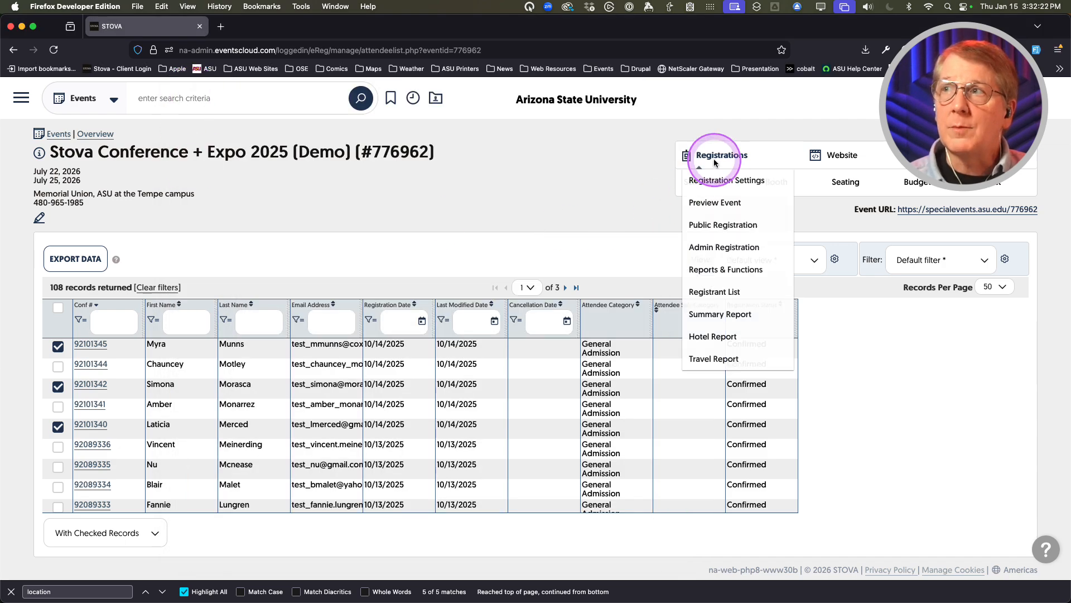
left_click(714, 273)
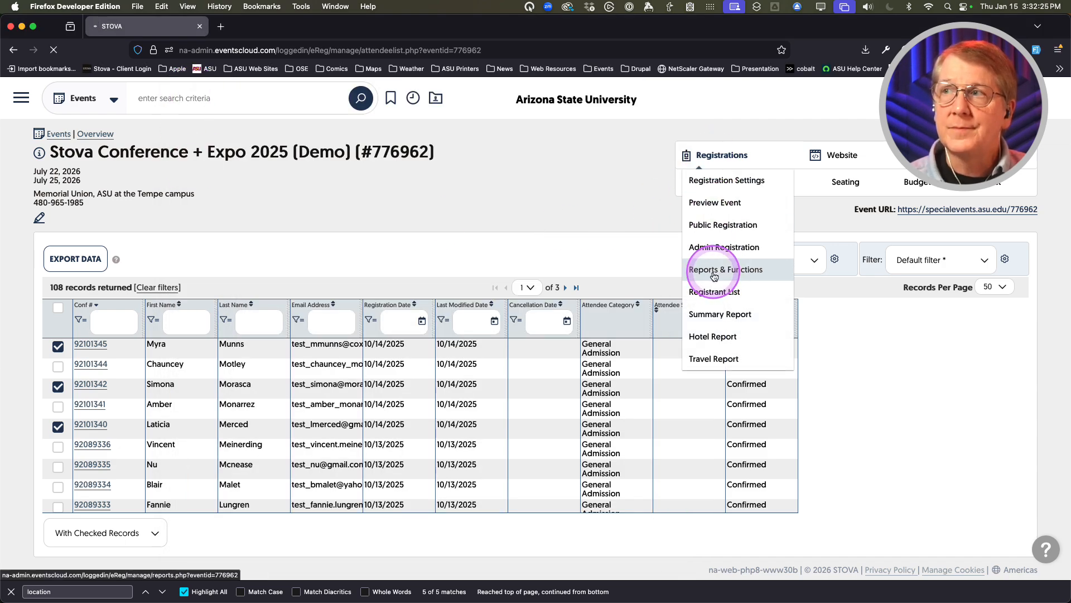
scroll(337, 420, "down", 3)
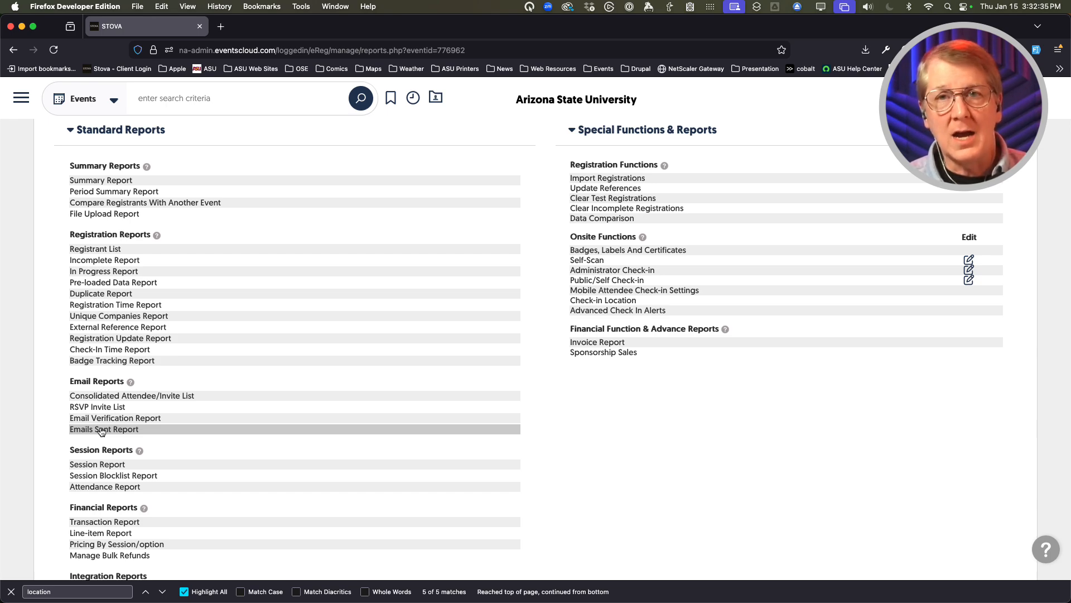
left_click(101, 430)
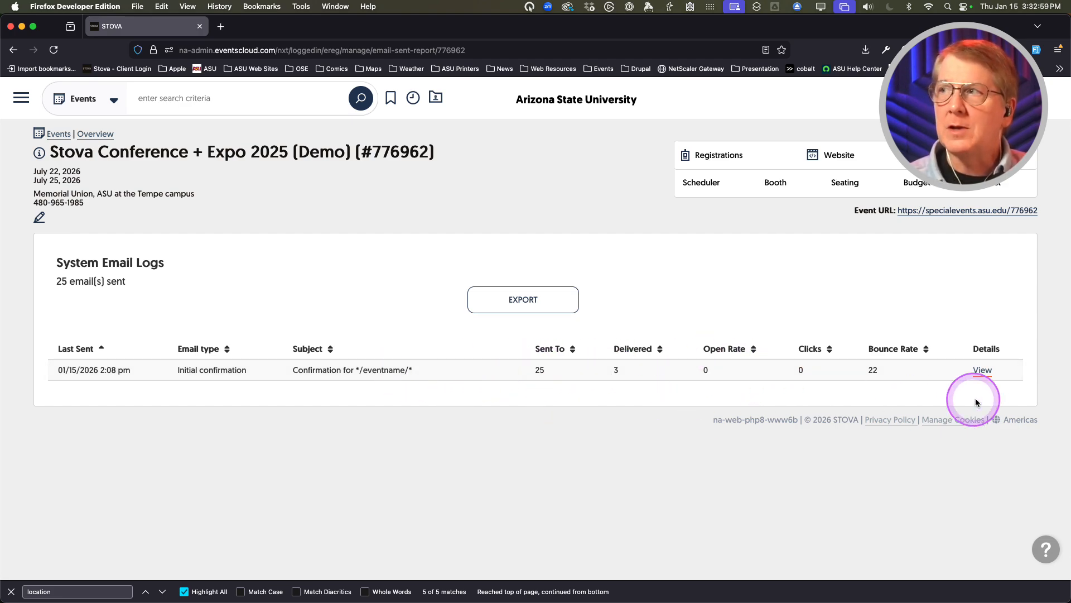
View the details of the Initial confirmation email log, review its recipient list, and go back to System Email Logs
left_click(986, 375)
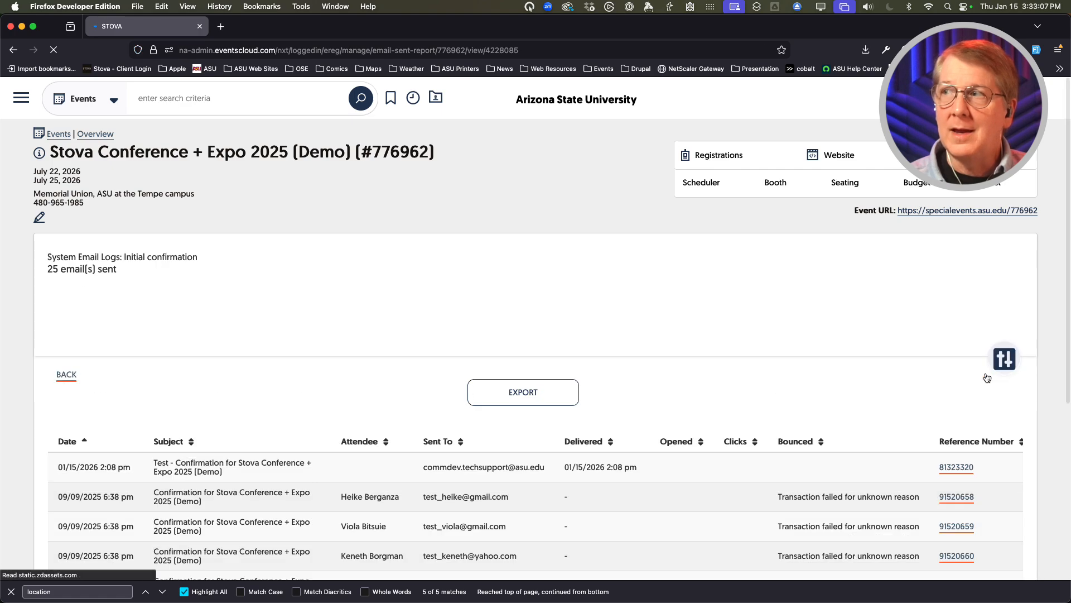
scroll(318, 338, "down", 8)
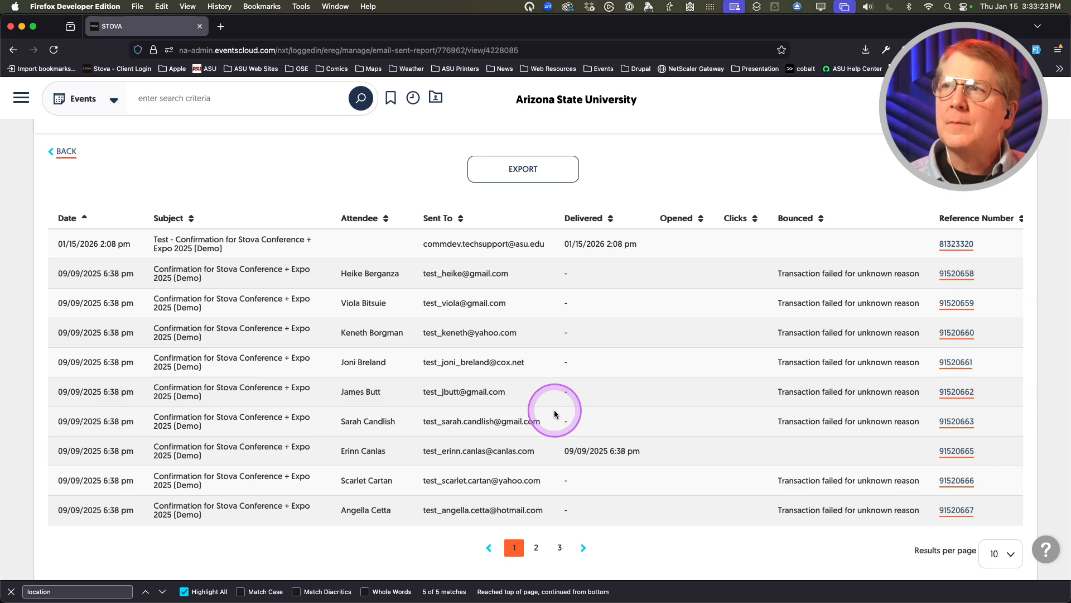
scroll(554, 411, "up", 3)
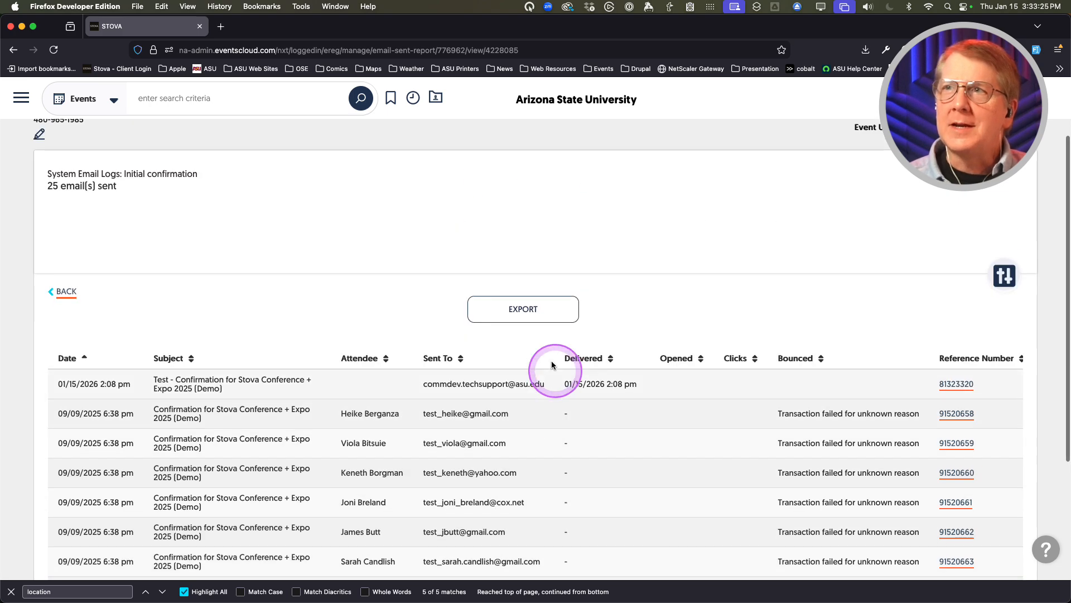
left_click(519, 310)
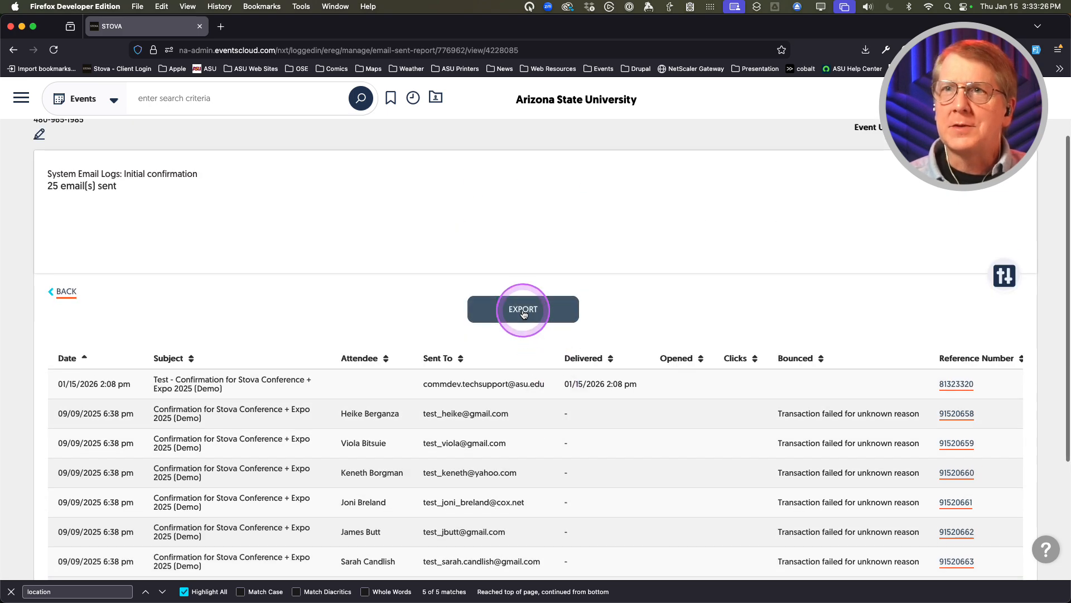
left_click(69, 297)
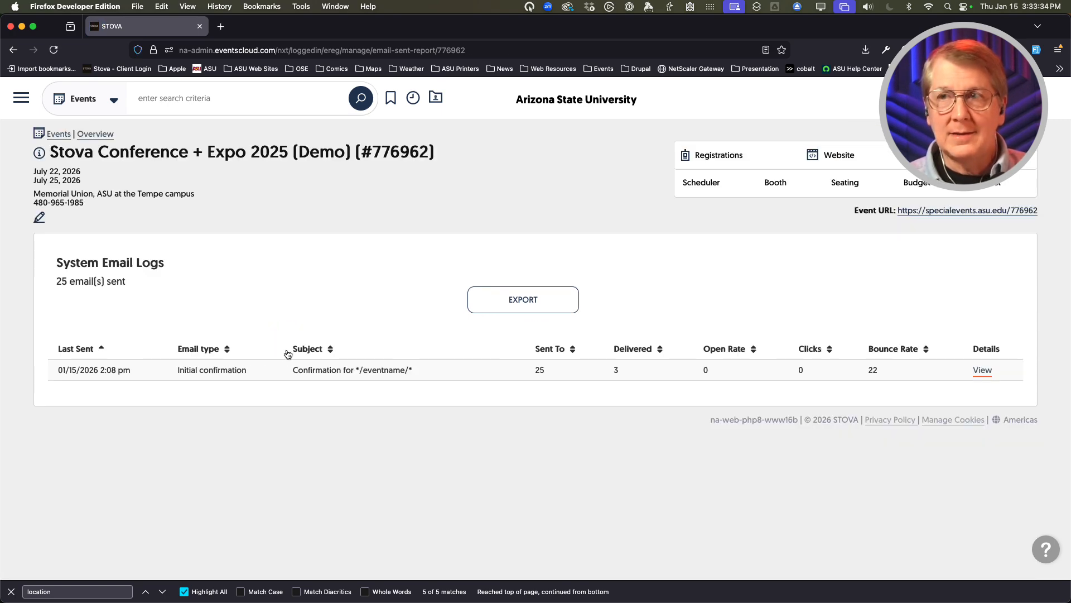
left_click(259, 344)
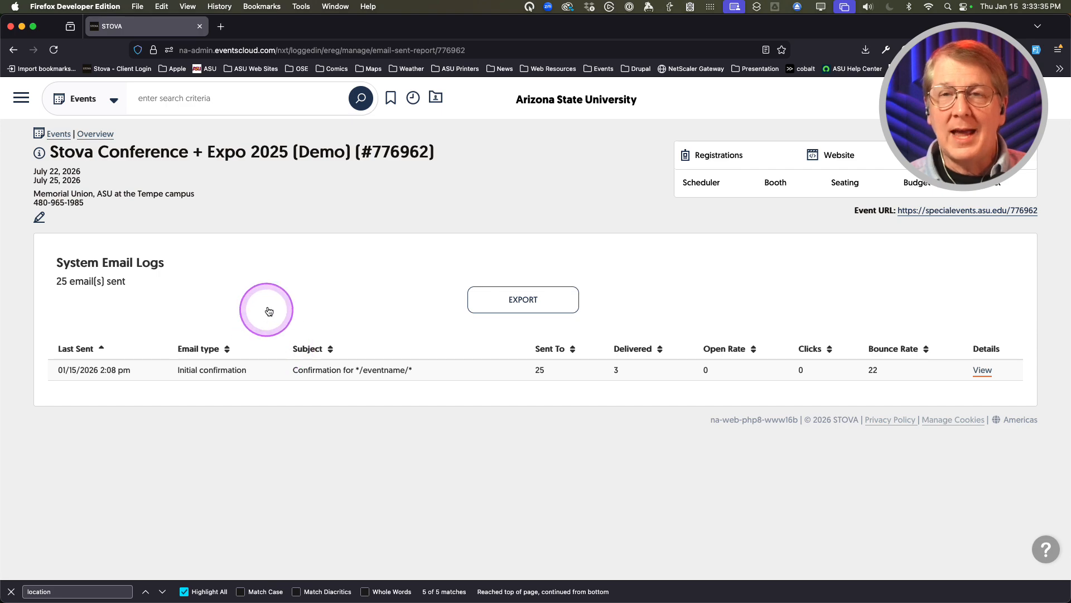